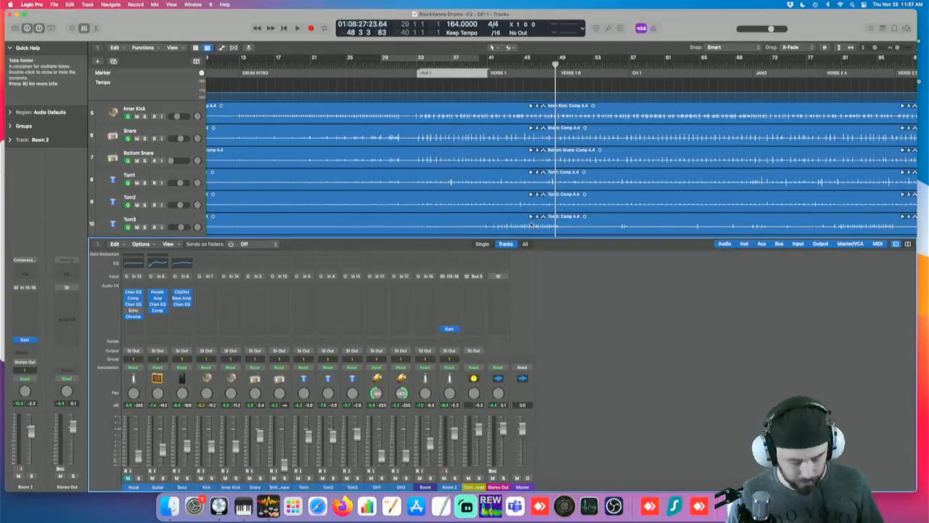
Step: Hide the mixer and place the playhead just before bar 9, in the bass intro
key("x")
key("super+Left")
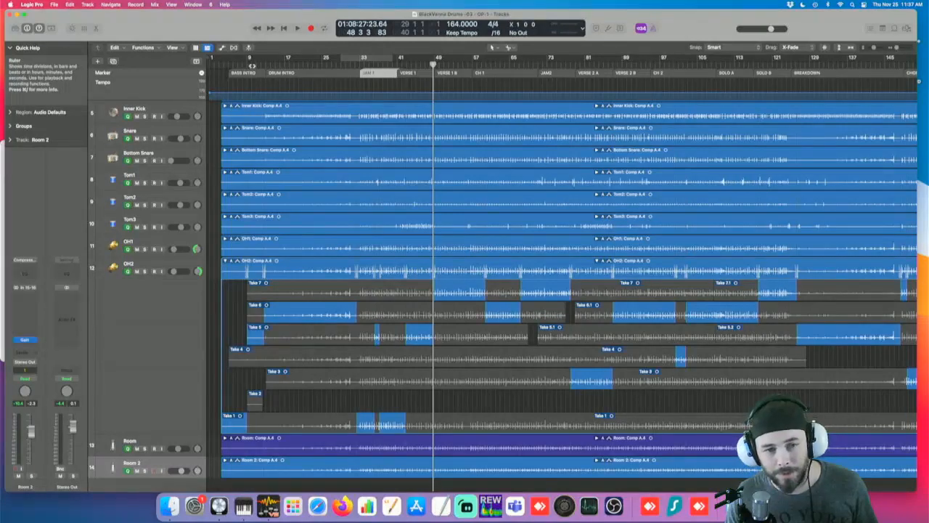
left_click(251, 66)
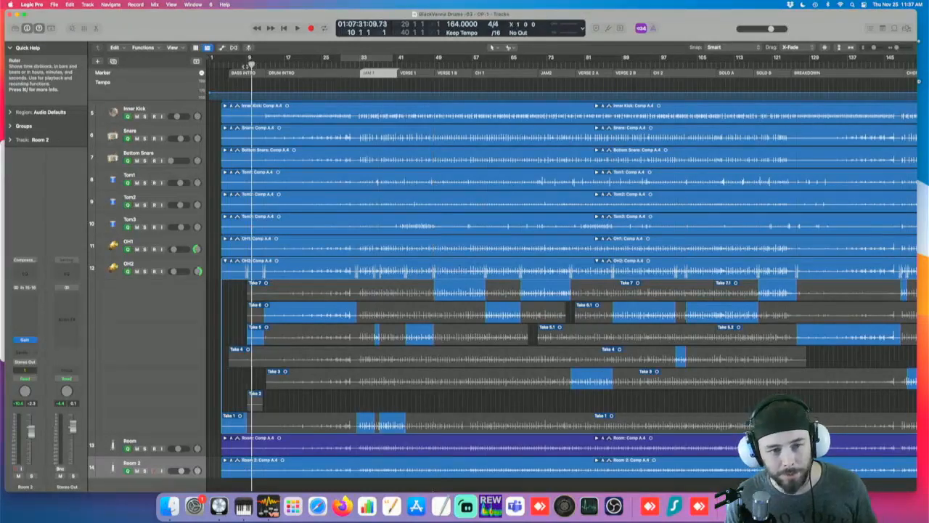
left_click_drag(251, 64, 247, 65)
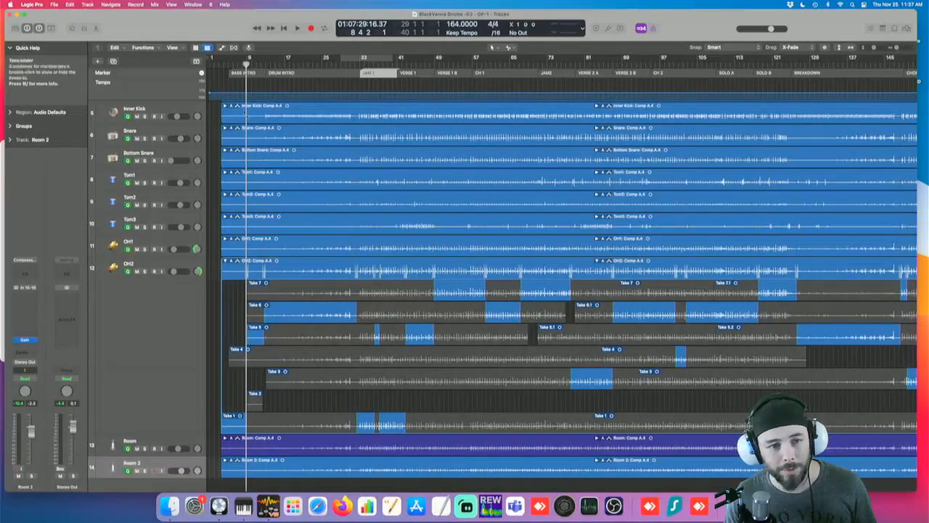
Step: Select all regions and check the track channel strips in the mixer before returning to the full track view
key("super+a")
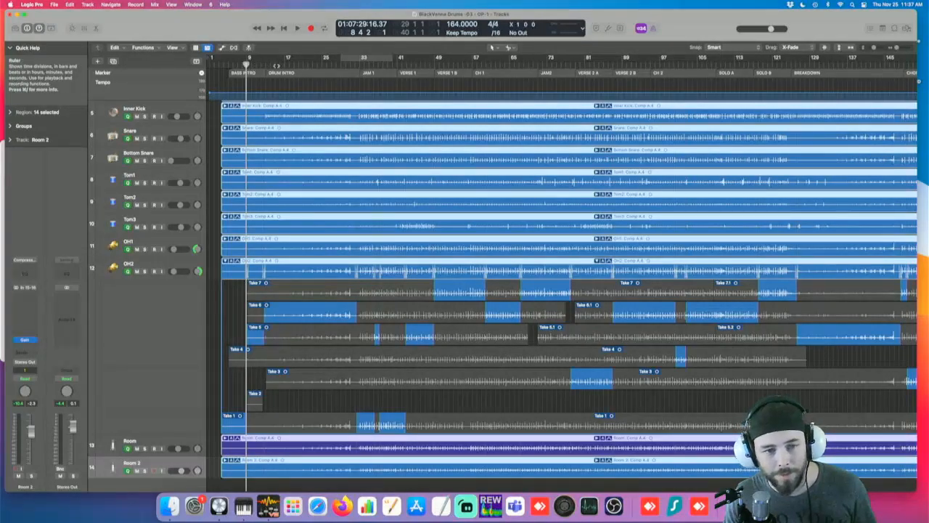
key("x")
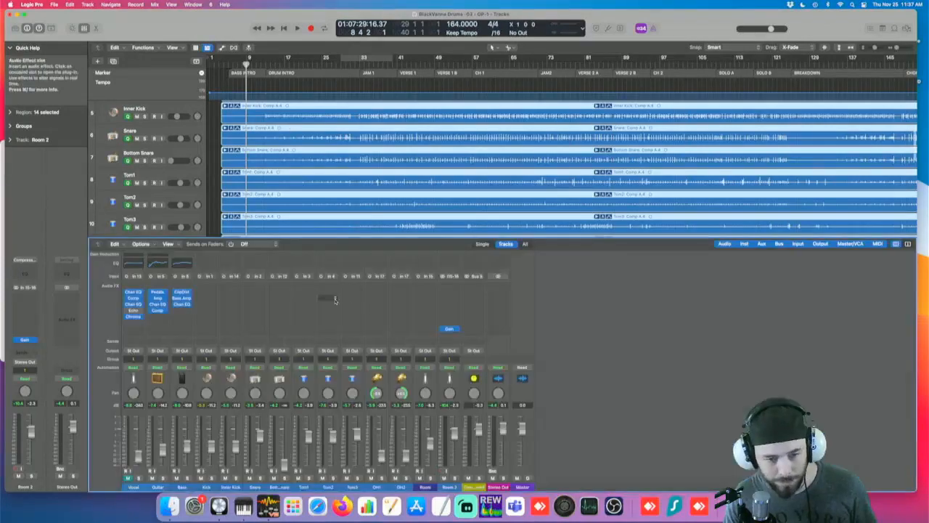
scroll(351, 296, "up", 2)
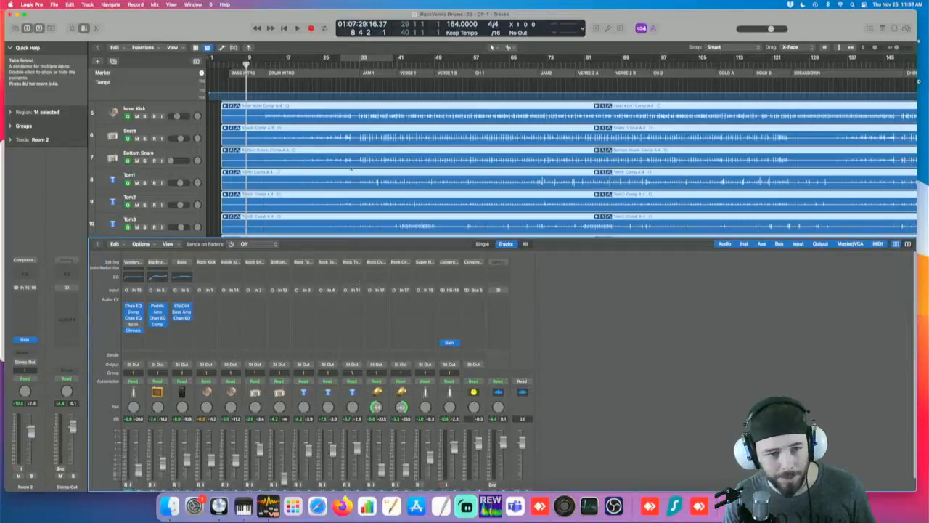
key("x")
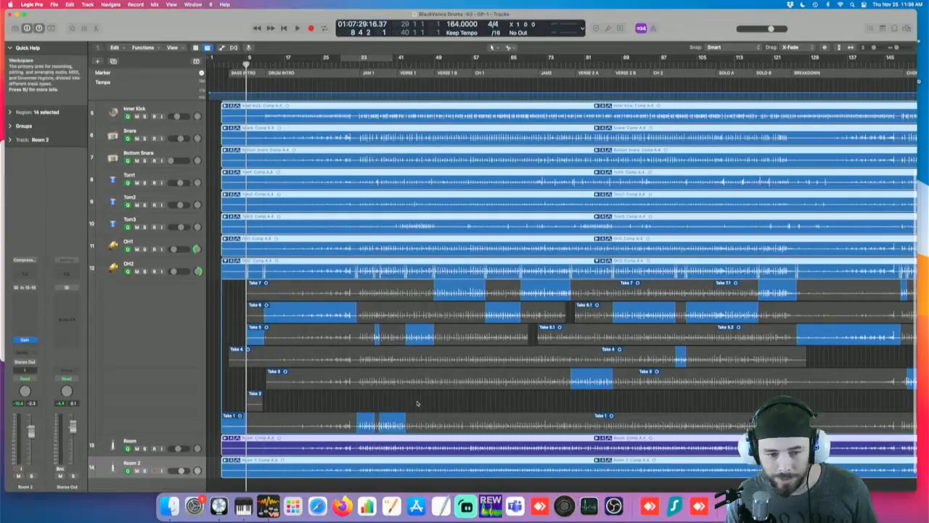
key("super+Left")
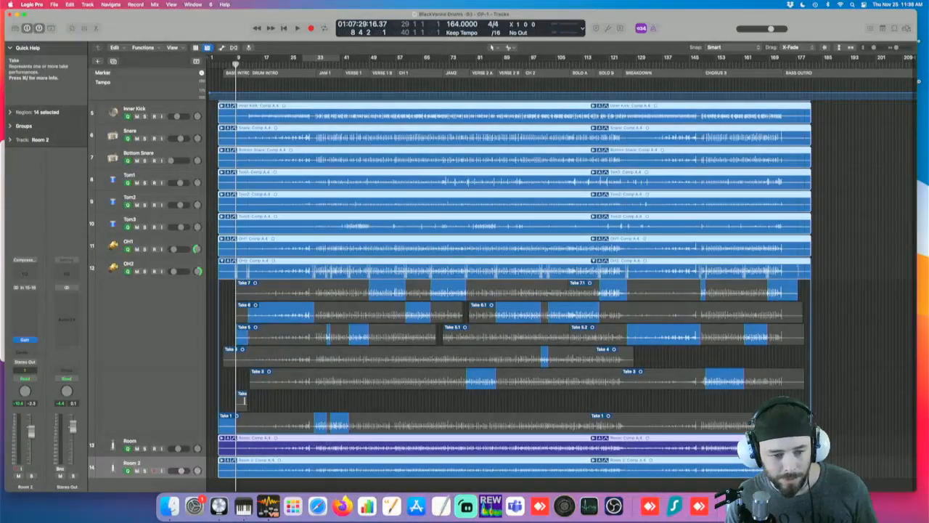
Step: Choose Take 2 for the bass intro in the OH2 comp and undo the accidental deletion of all regions
left_click(243, 399)
key("Delete")
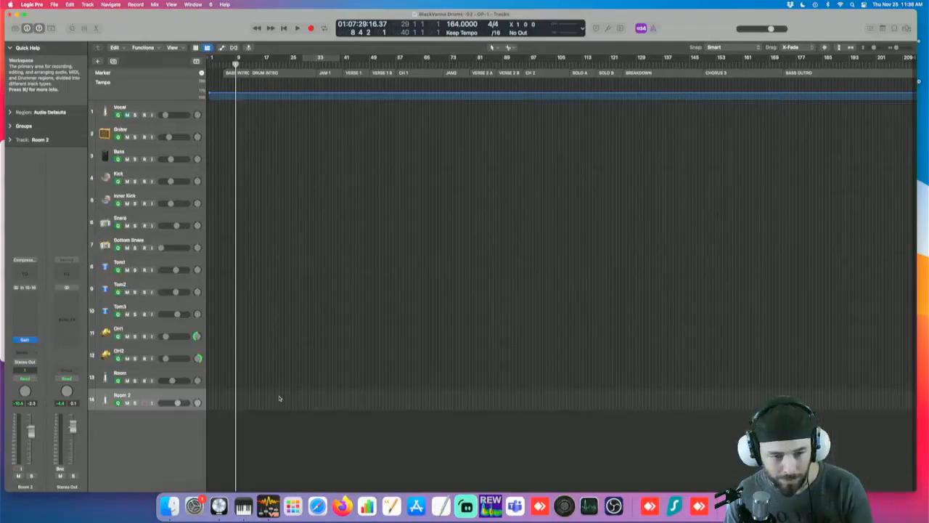
key("super+z")
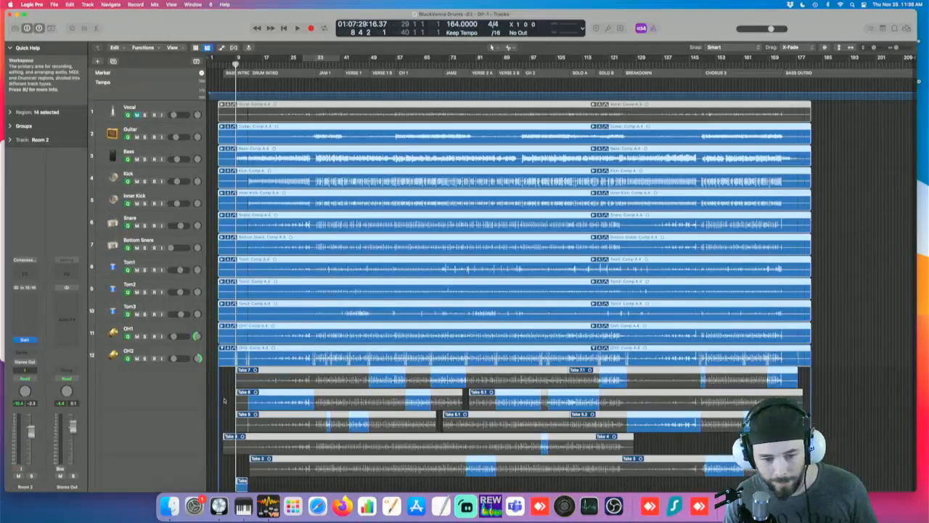
left_click(224, 401)
Step: Play from the bass intro and extend Take 6's comp section back to about bar 12, where Take 2 ends
scroll(225, 399, "down", 3)
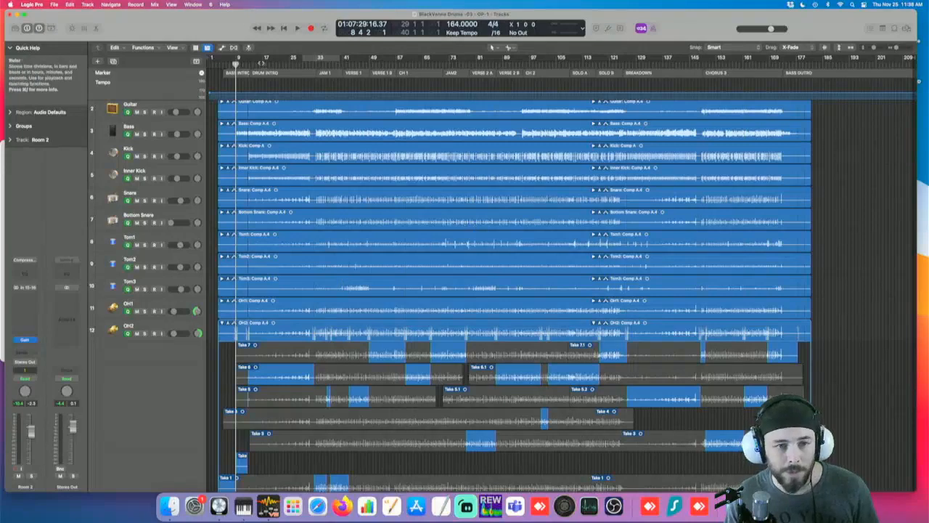
key("space")
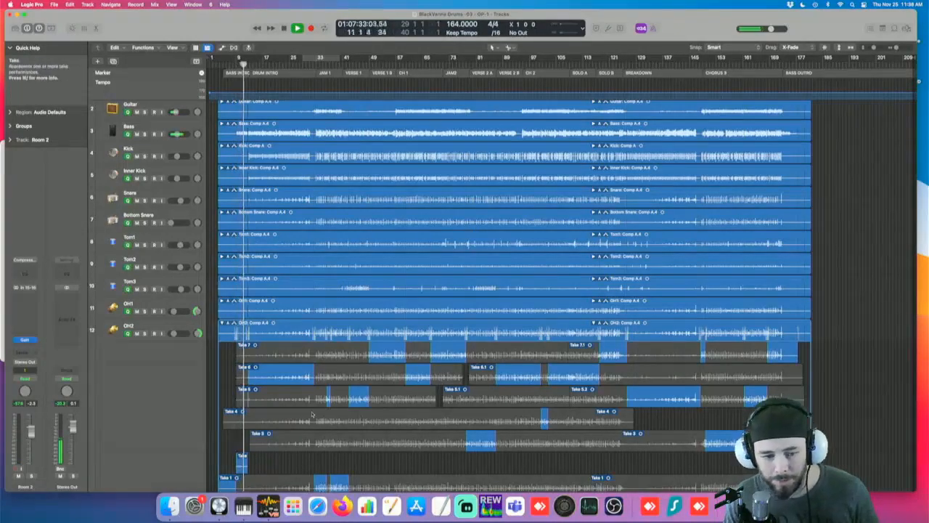
key("super+Right")
key("super+Right")
key("super+Right")
key("super+Right")
key("super+Right")
key("super+Right")
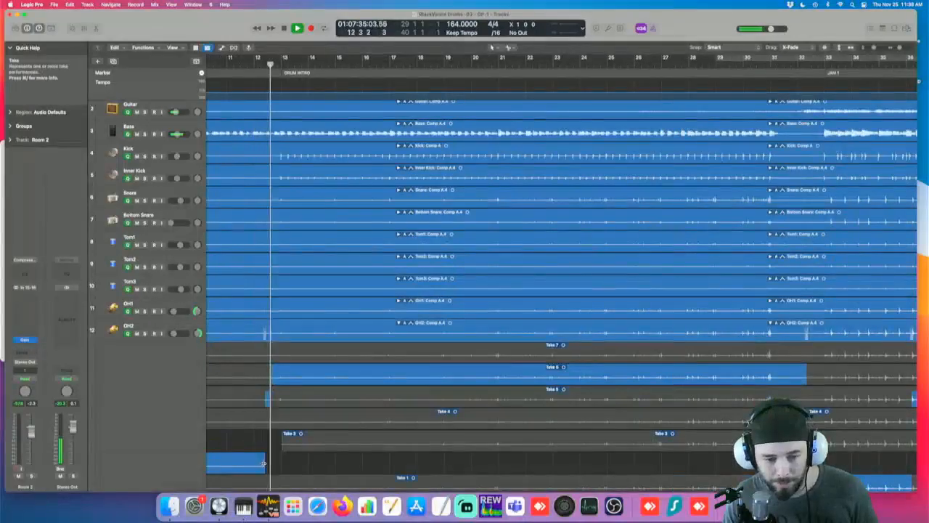
left_click_drag(267, 463, 277, 463)
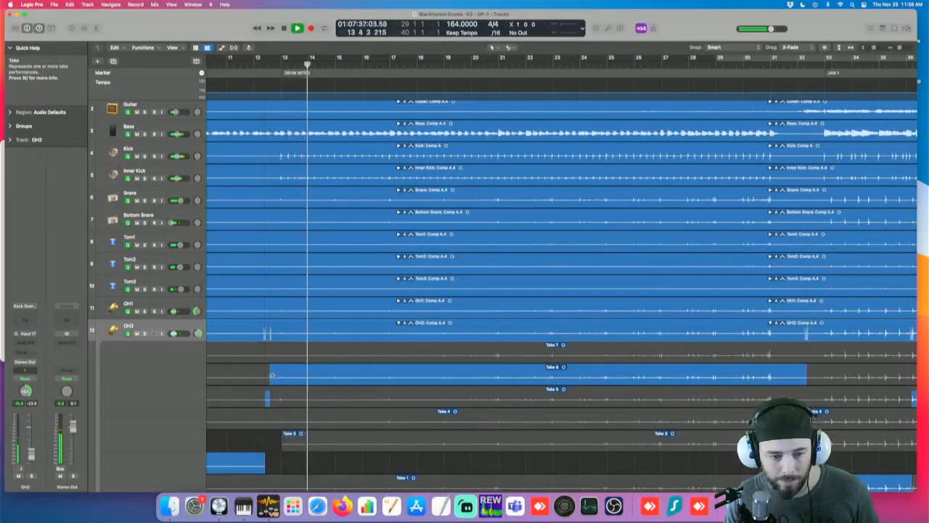
left_click_drag(270, 372, 255, 371)
Step: Reduce the track heights and examine the OH2 take selections across the rest of the song during playback
key("super+Left")
key("super+Left")
key("super+Left")
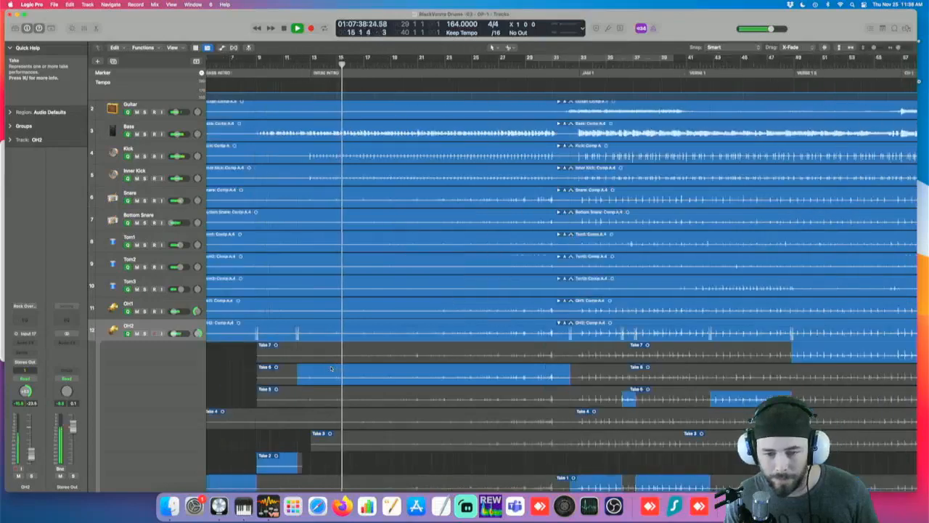
scroll(331, 368, "right", 5)
scroll(331, 365, "right", 5)
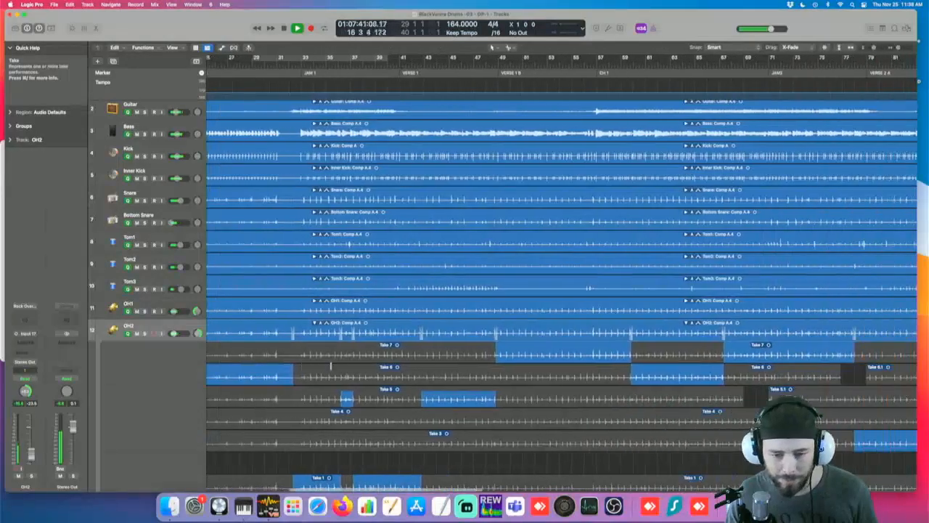
scroll(331, 365, "left", 1)
key("super+Left")
key("super+Left")
key("super+Left")
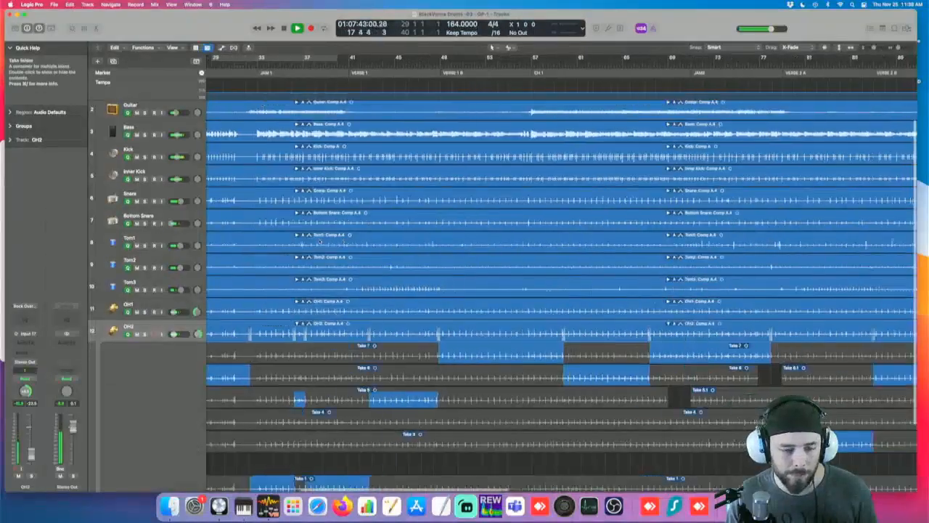
key("super+Up")
key("super+Up")
scroll(316, 243, "left", 1)
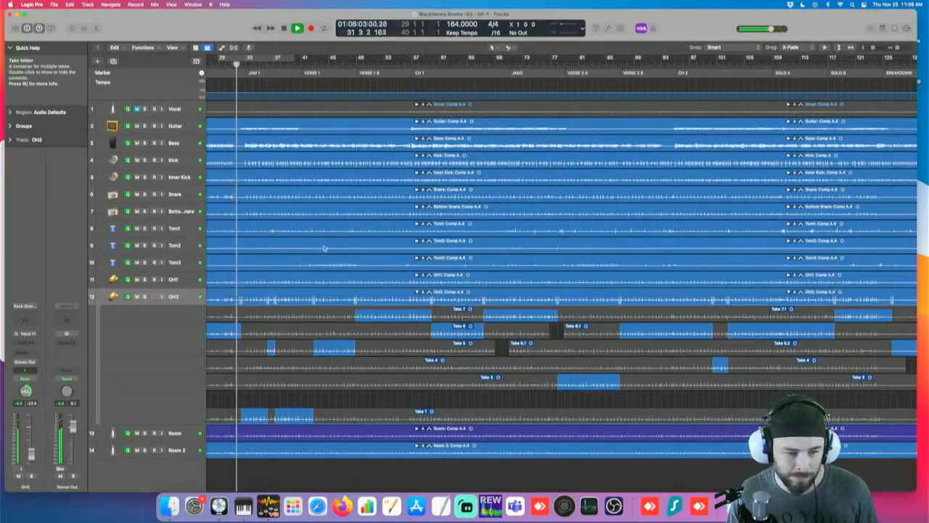
Step: Listen closely to the drum comp through Jam 1 and Verse 1, following the OH2 take changes
key("super+Right")
key("super+Right")
key("super+Right")
key("super+Right")
scroll(330, 290, "left", 2)
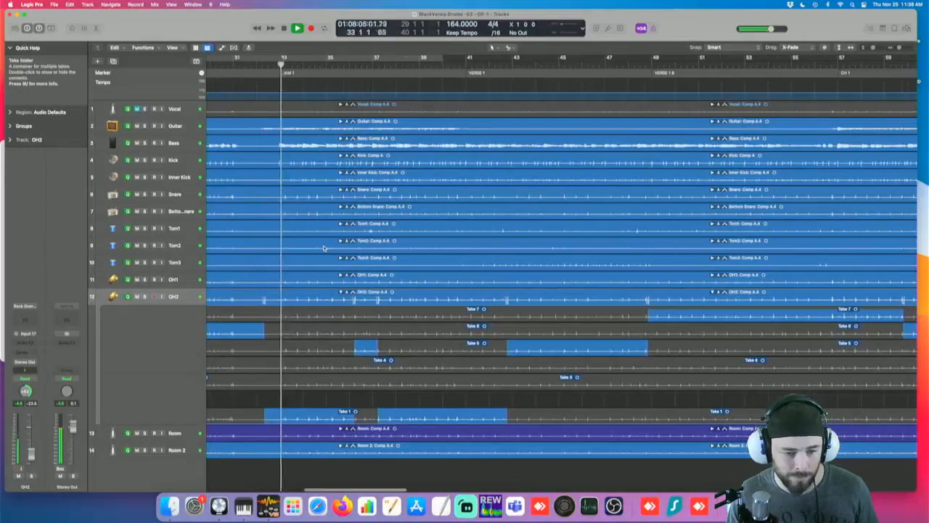
scroll(338, 338, "right", 1)
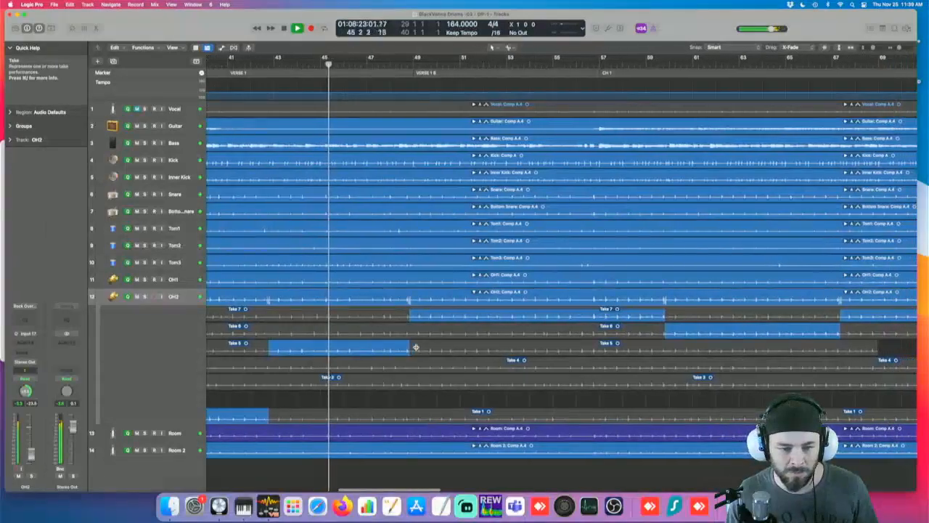
Step: Replay the Take 5 passage of Verse 1 from bar 44 to just past bar 45
key("comma")
key("comma")
key("comma")
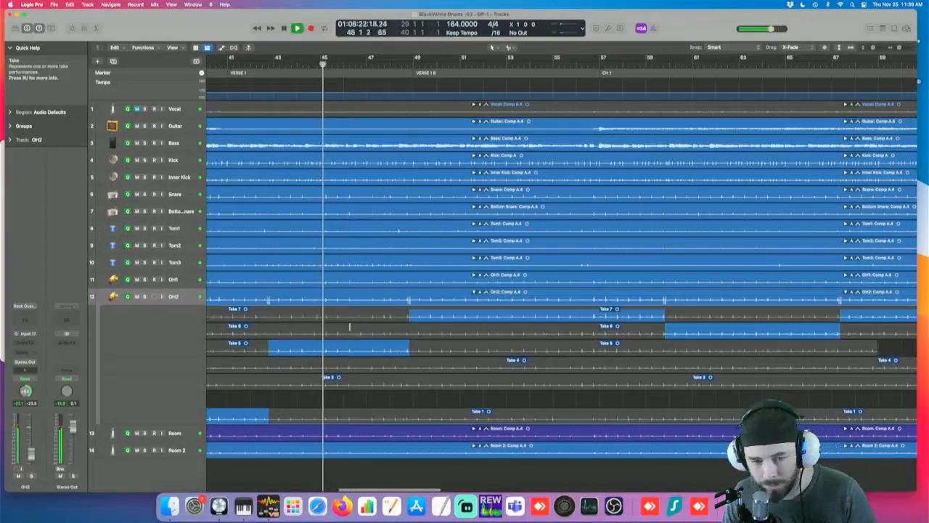
key("space")
key("comma")
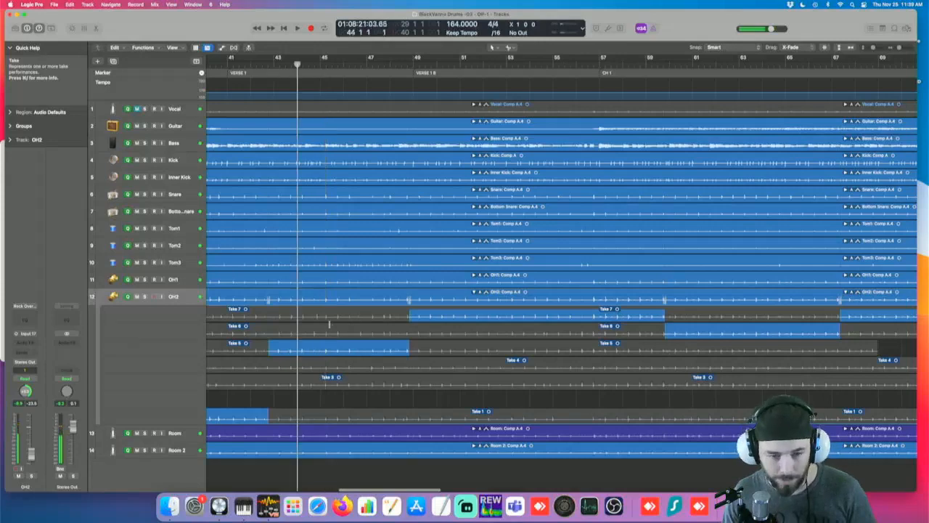
scroll(328, 332, "right", 1)
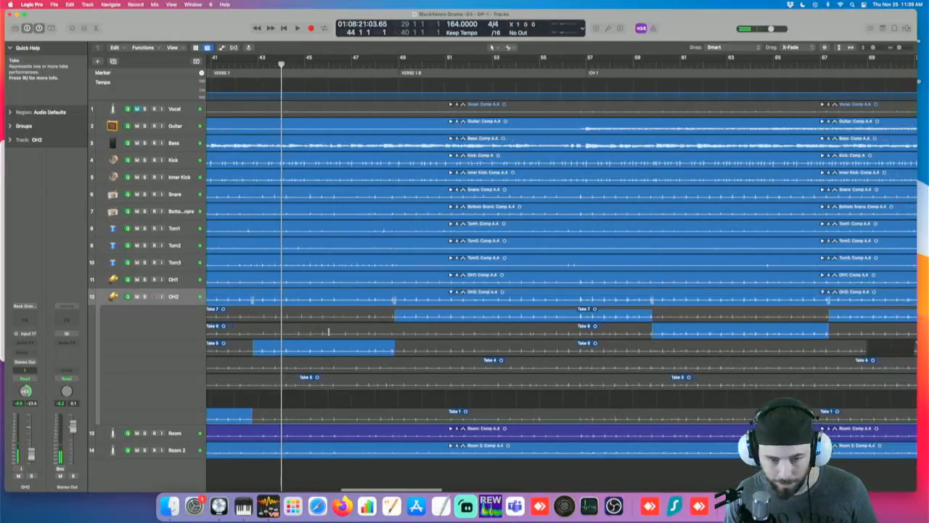
scroll(328, 332, "right", 4)
scroll(327, 332, "down", 4)
key("space")
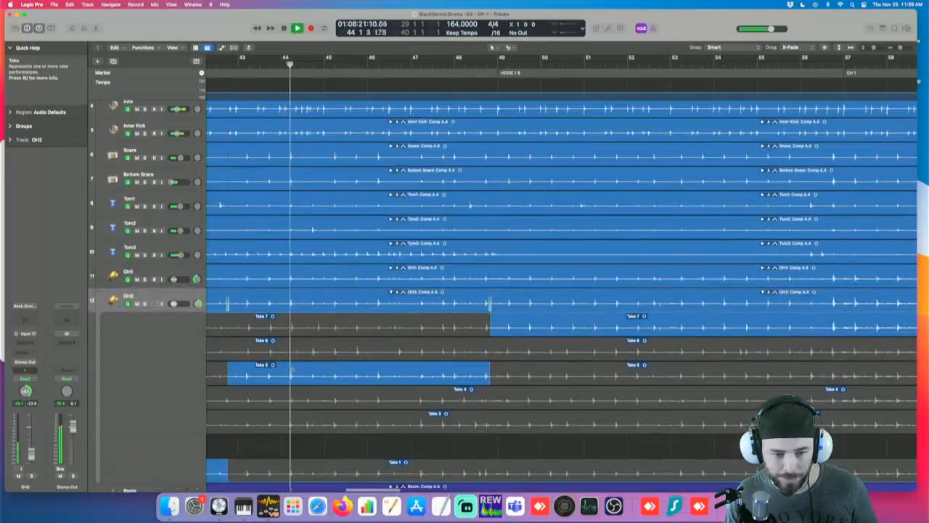
key("space")
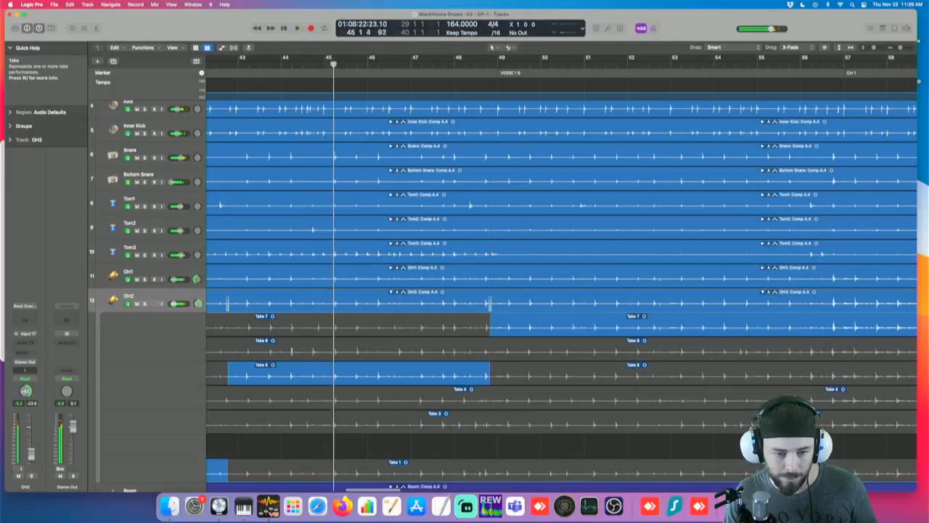
Step: Try Take 7 in the OH2 comp from just after bar 44 to just after bar 45 and audition it
left_click_drag(292, 330, 335, 331)
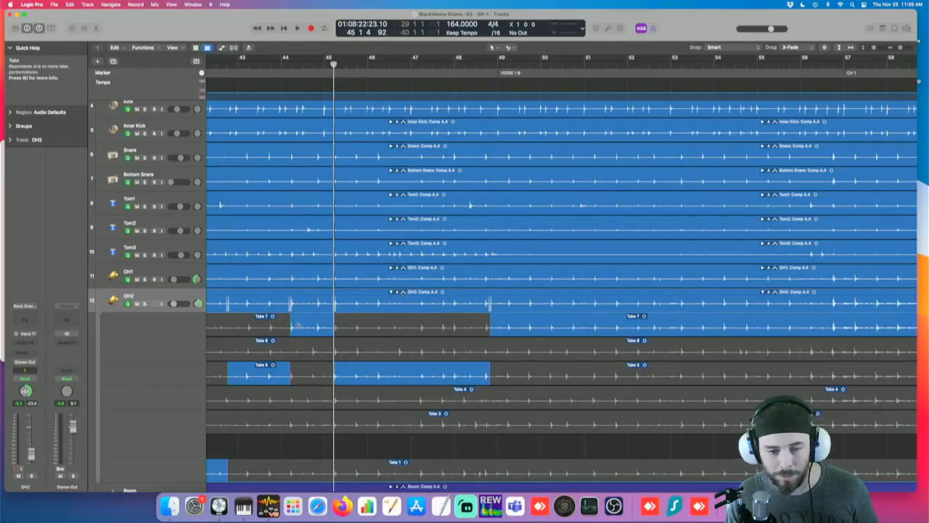
key("comma")
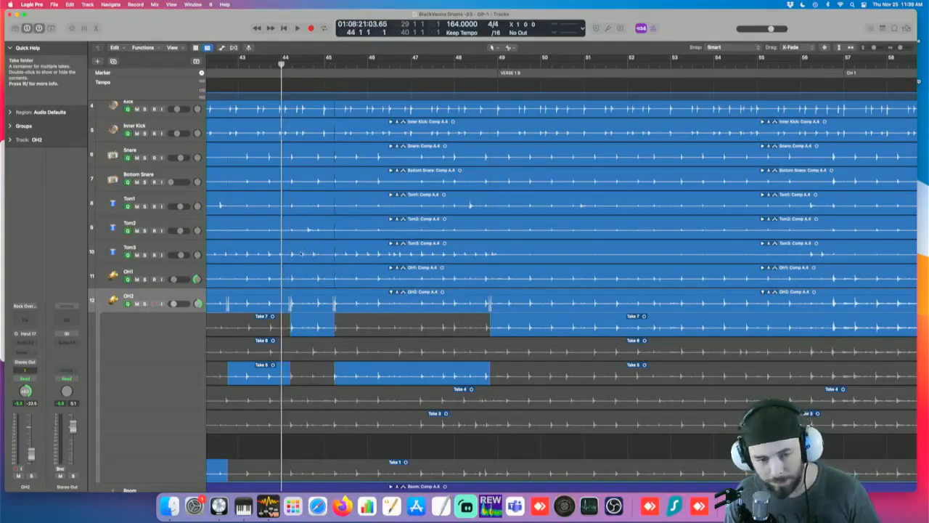
key("comma")
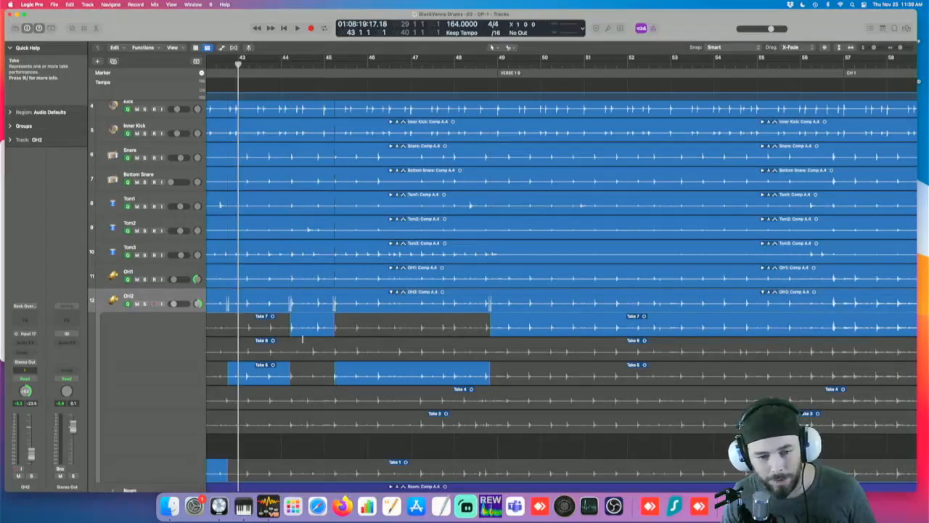
key("space")
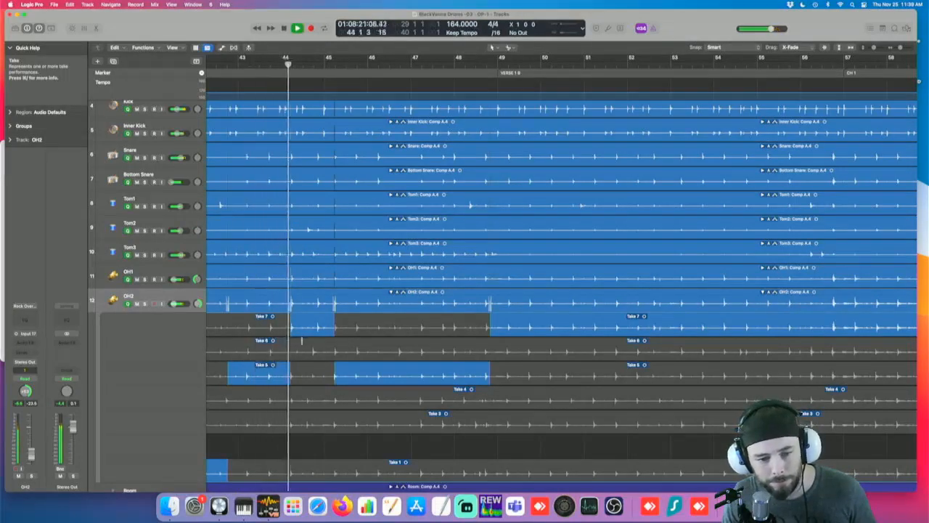
key("space")
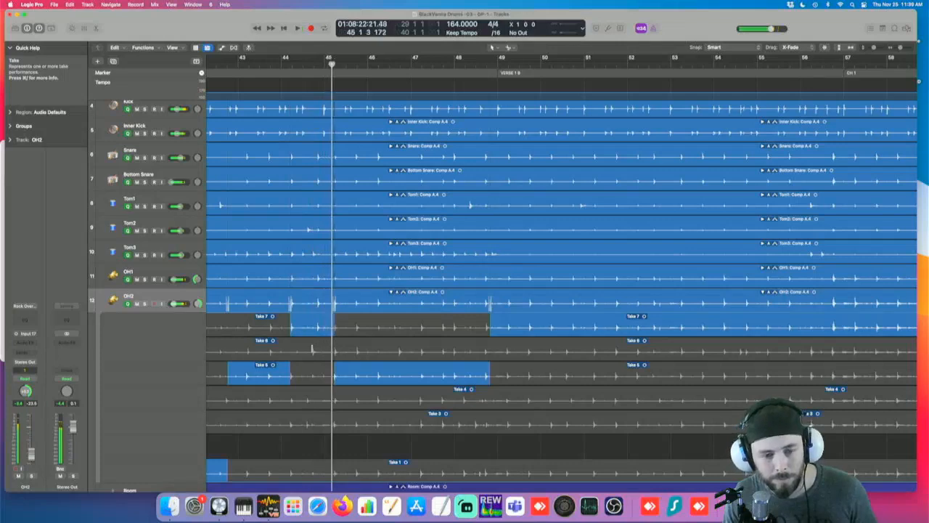
Step: Try Take 6 for the short section after bar 44, audition it, and switch the section back to Take 5
left_click(312, 349)
key("space")
key("comma")
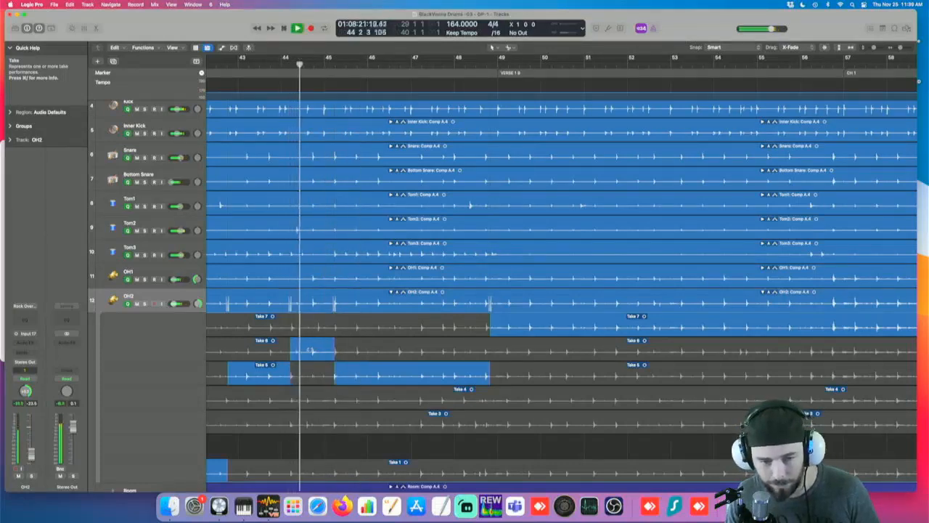
key("space")
left_click(312, 373)
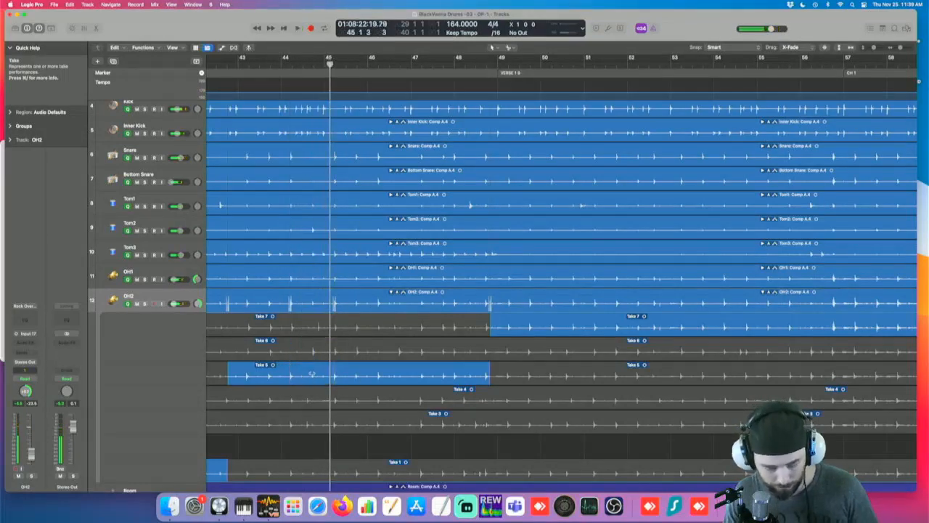
Step: Replay the Take 5 passage around bars 44 and 45 and keep listening into Verse 1 B
key("comma")
key("comma")
key("space")
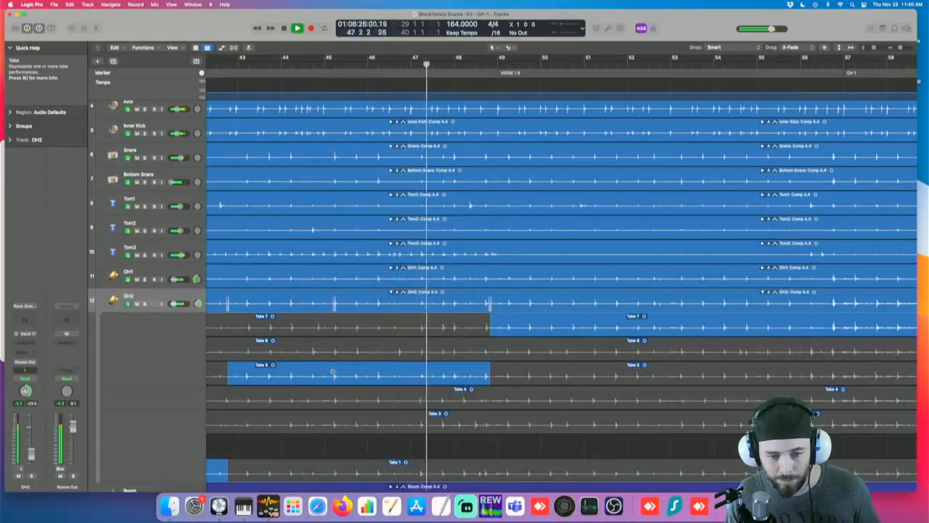
scroll(361, 368, "right", 5)
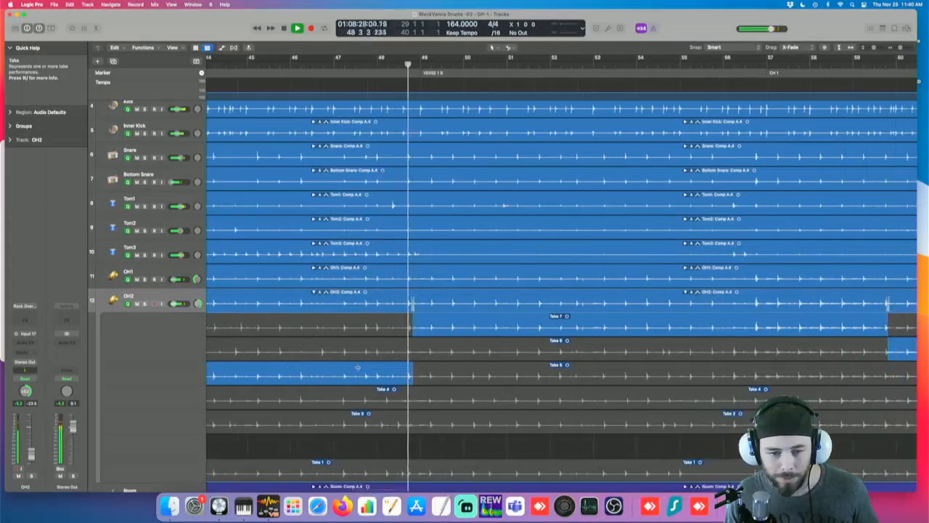
scroll(400, 366, "right", 12)
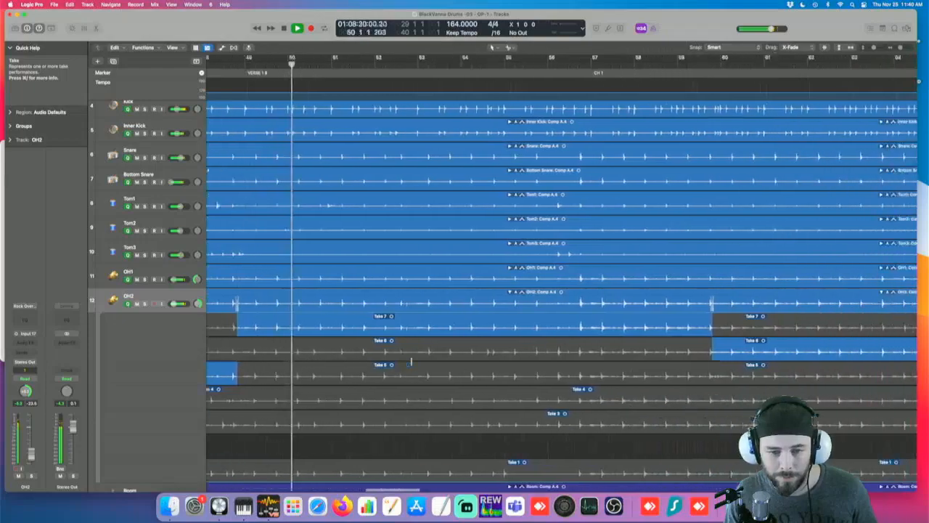
Step: Listen through Verse 1 B and Chorus 1 up to bar 66, following the take changes in the OH2 comp
scroll(412, 363, "right", 14)
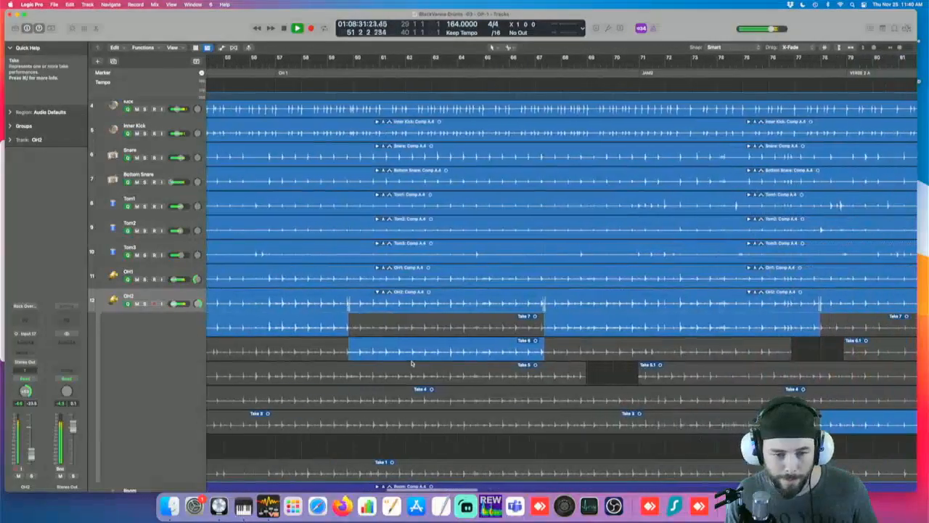
scroll(412, 363, "up", 1)
scroll(399, 357, "left", 6)
scroll(379, 348, "right", 5)
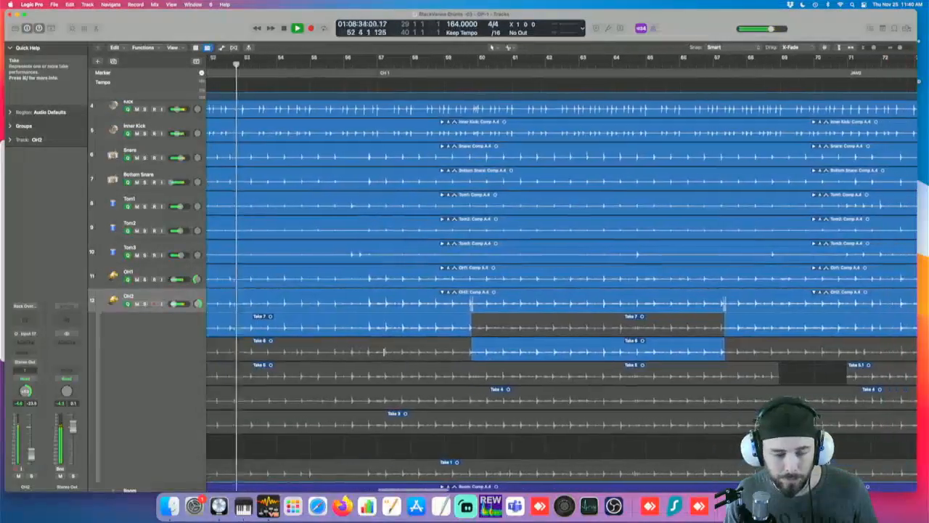
scroll(379, 348, "left", 4)
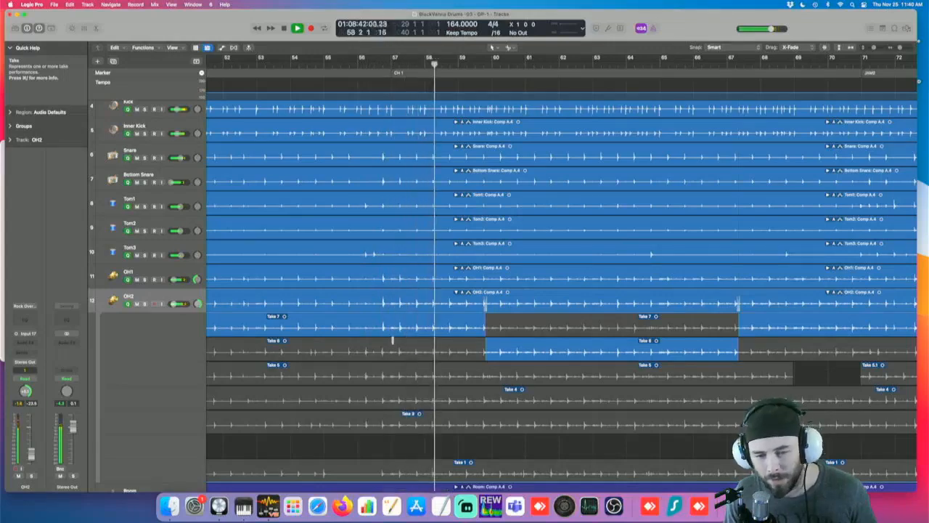
scroll(430, 338, "right", 3)
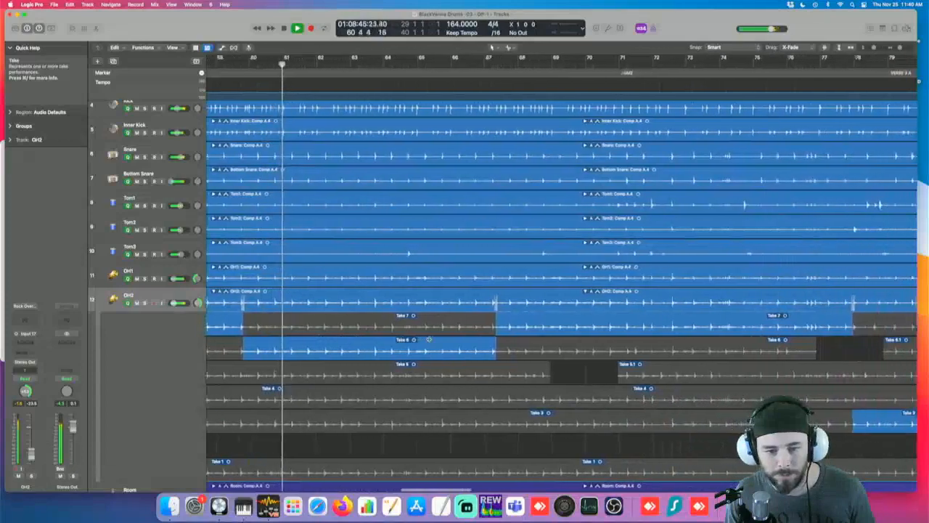
scroll(428, 339, "right", 5)
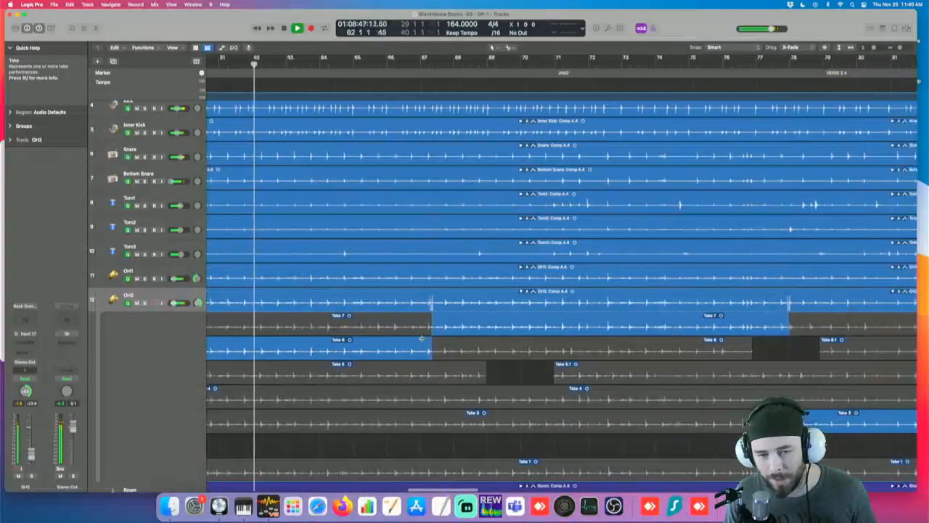
scroll(421, 338, "right", 1)
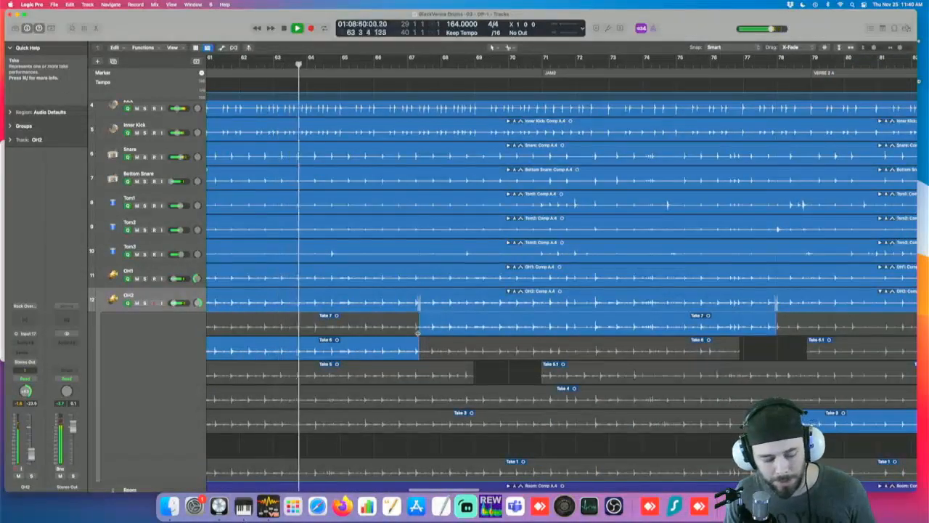
scroll(419, 332, "right", 4)
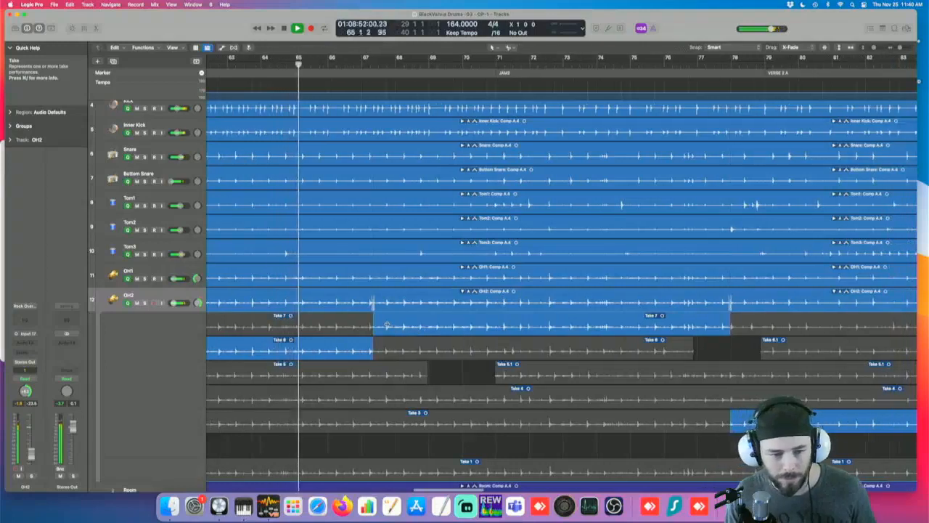
Step: Switch the OH2 comp to Take 7 from just after bar 64 to just after bar 65 and move playback back
scroll(274, 300, "right", 1)
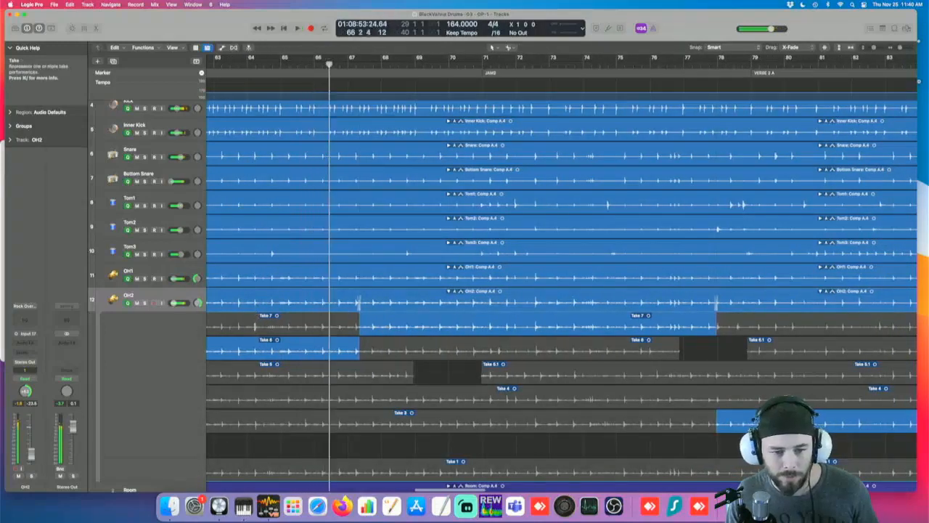
left_click_drag(260, 326, 288, 330)
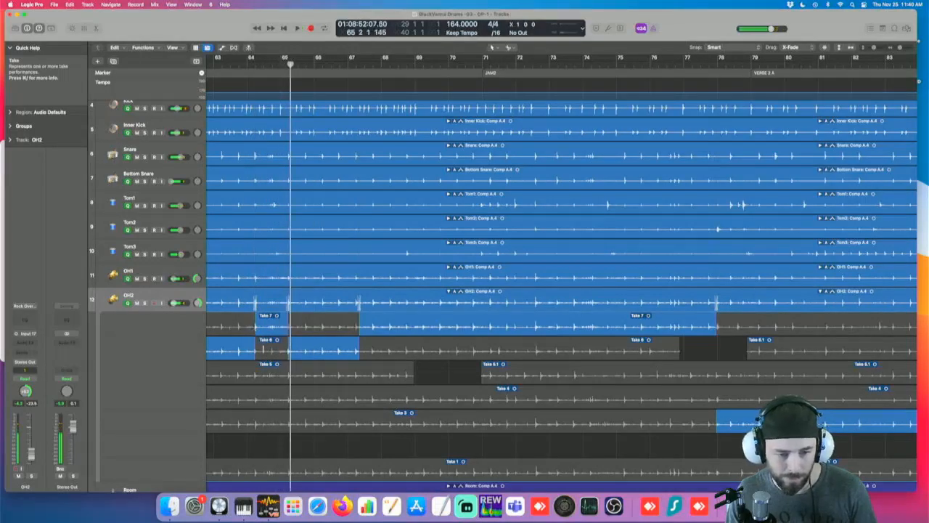
key("comma")
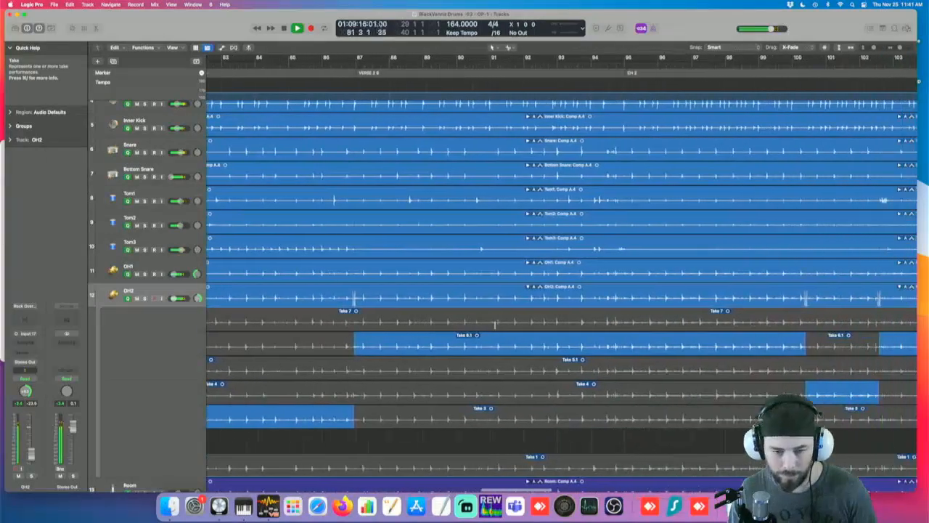
Step: Listen from Verse 2 A into Chorus 2 while surveying the OH2 take choices ahead through the solos, Breakdown and Chorus 3
scroll(419, 312, "left", 3)
key("super+Left")
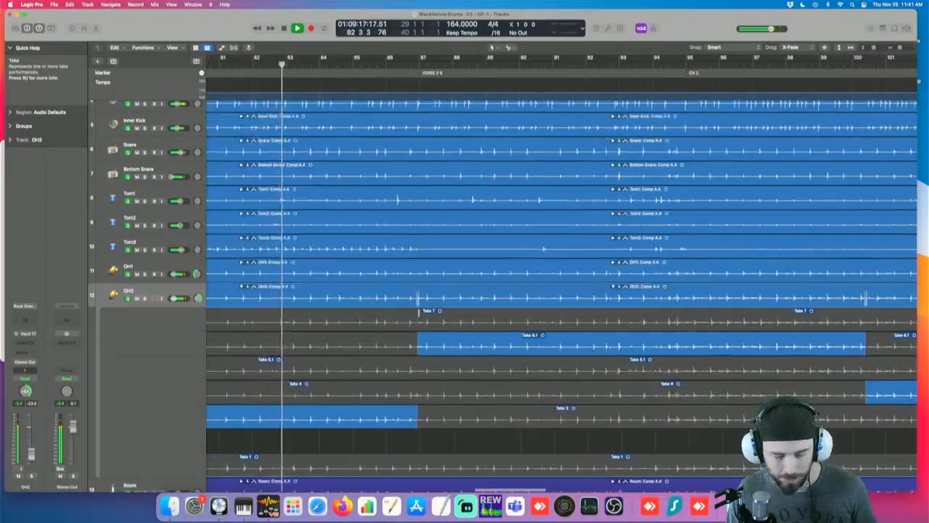
key("super+Left")
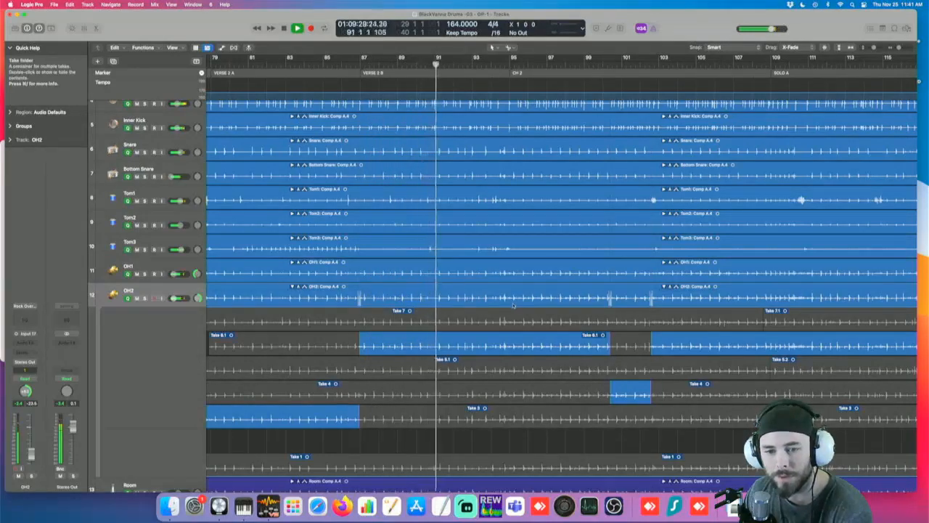
scroll(561, 308, "right", 15)
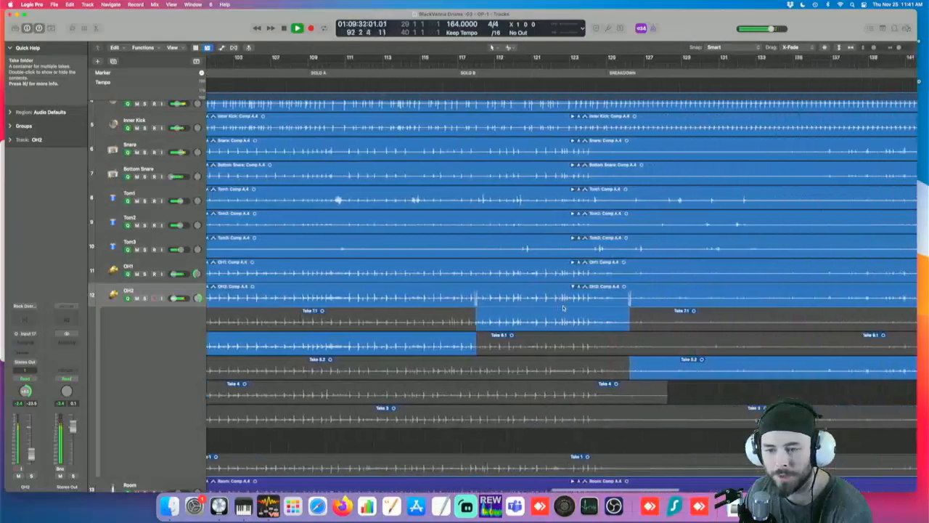
scroll(563, 308, "right", 15)
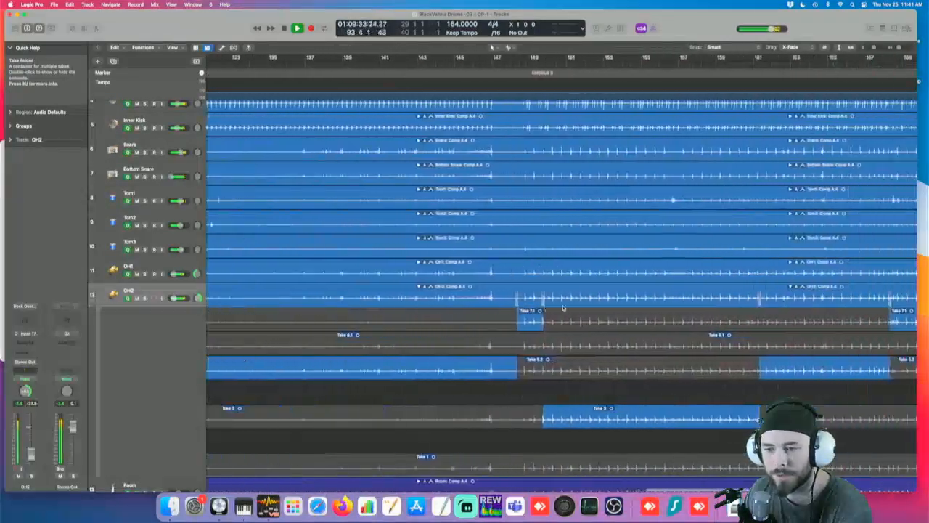
scroll(563, 308, "left", 8)
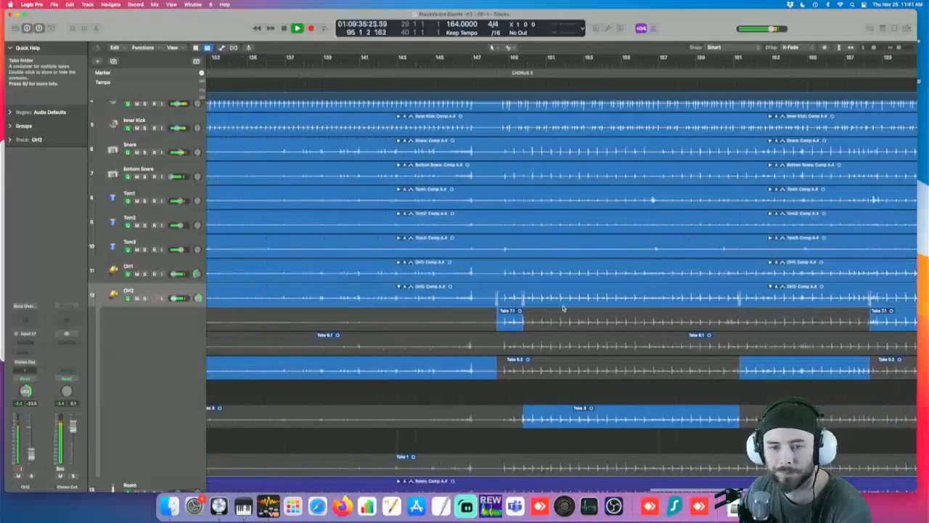
scroll(563, 308, "left", 5)
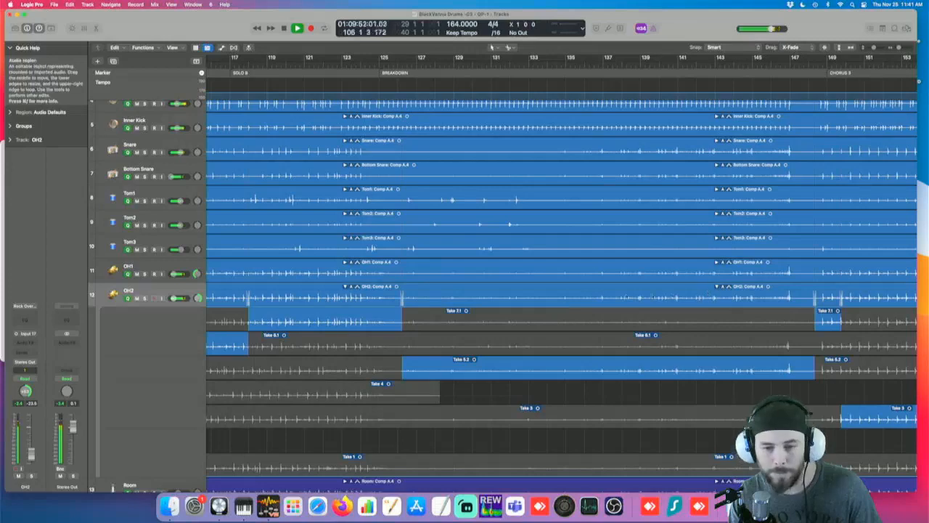
Step: Return to the playback position and listen through Solo A and Solo B, checking the OH2 take changes up to the Breakdown
scroll(653, 296, "right", 12)
key("grave")
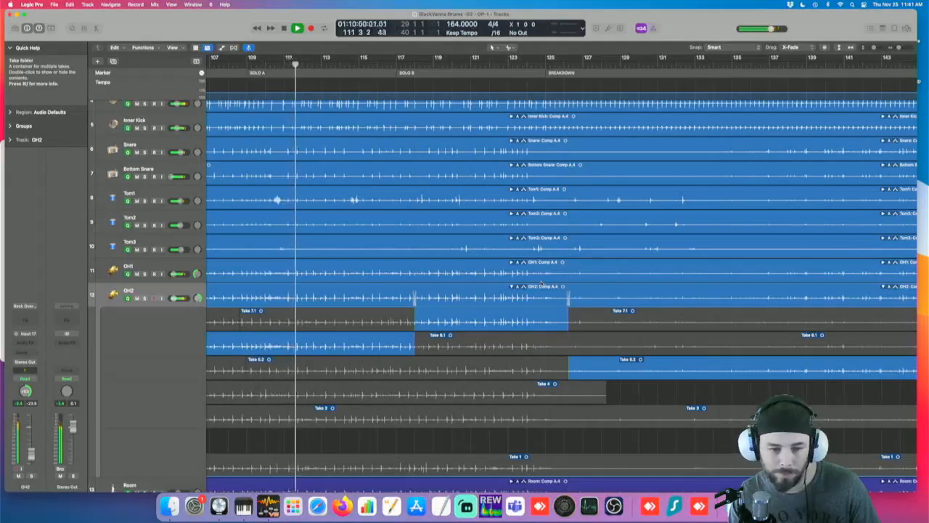
scroll(351, 324, "left", 2)
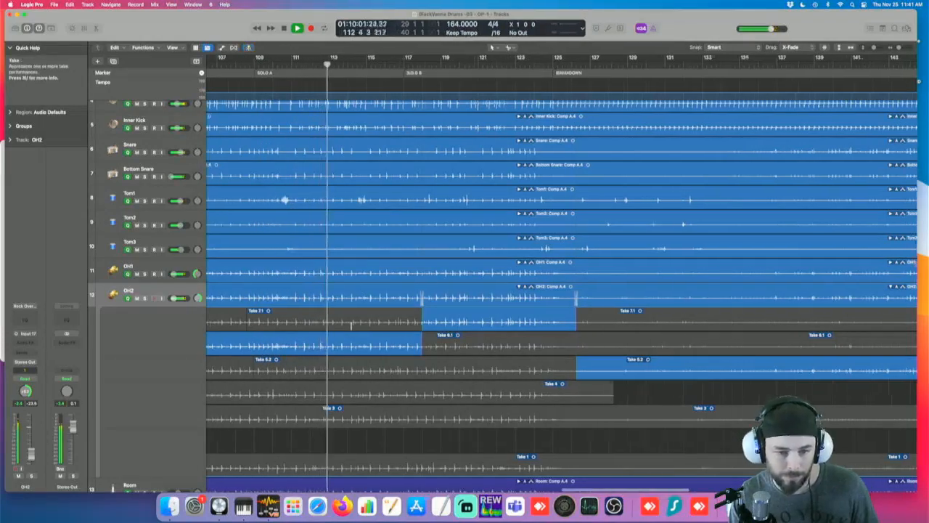
scroll(351, 324, "left", 1)
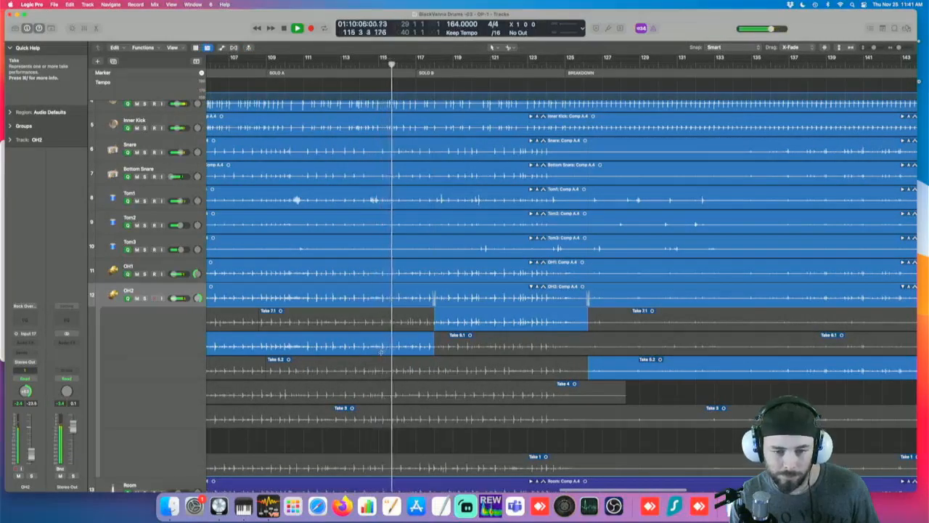
scroll(392, 352, "right", 3)
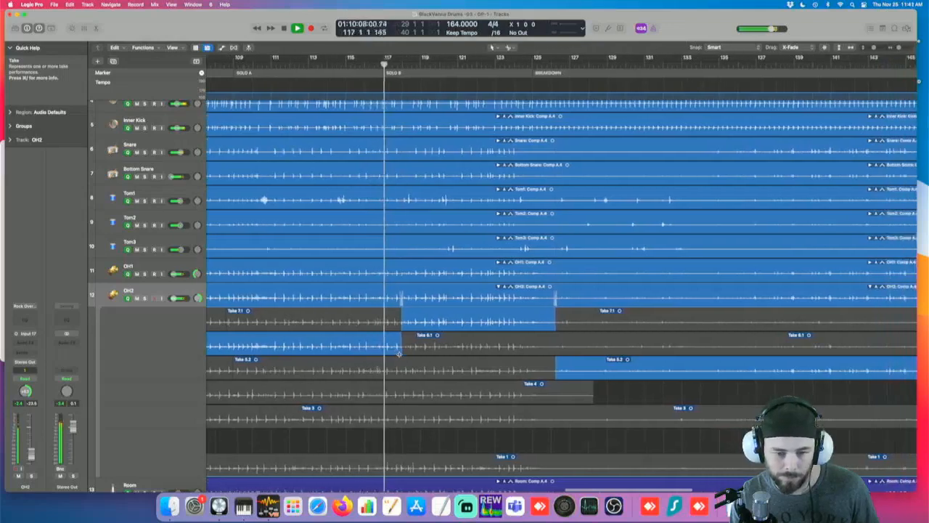
scroll(400, 354, "right", 1)
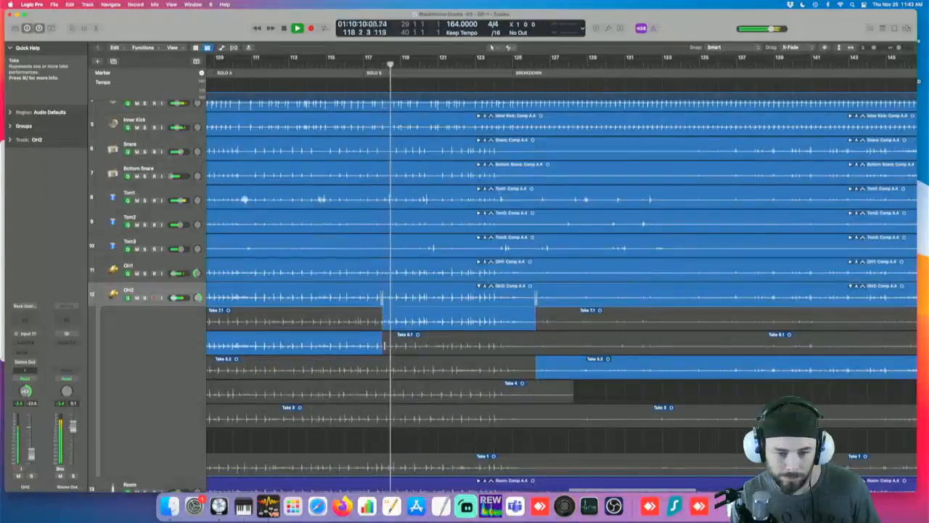
scroll(385, 345, "right", 1)
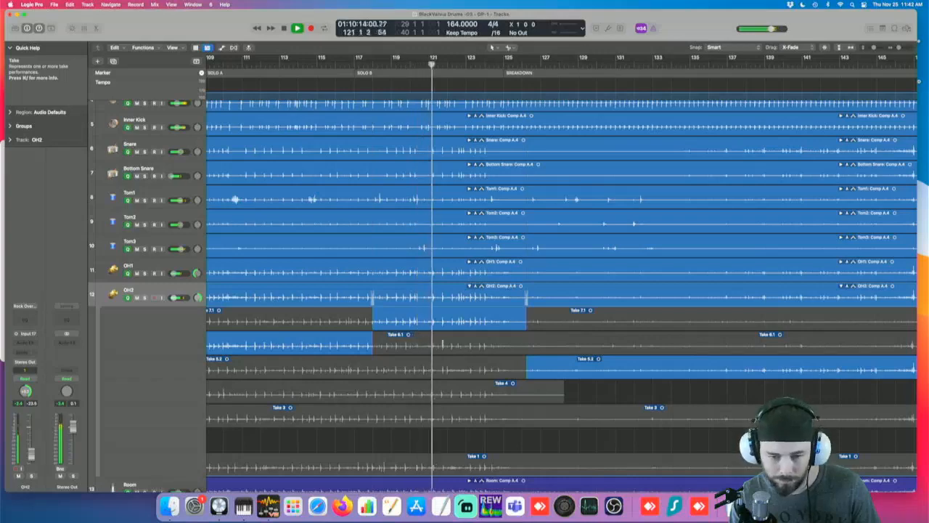
scroll(441, 343, "right", 5)
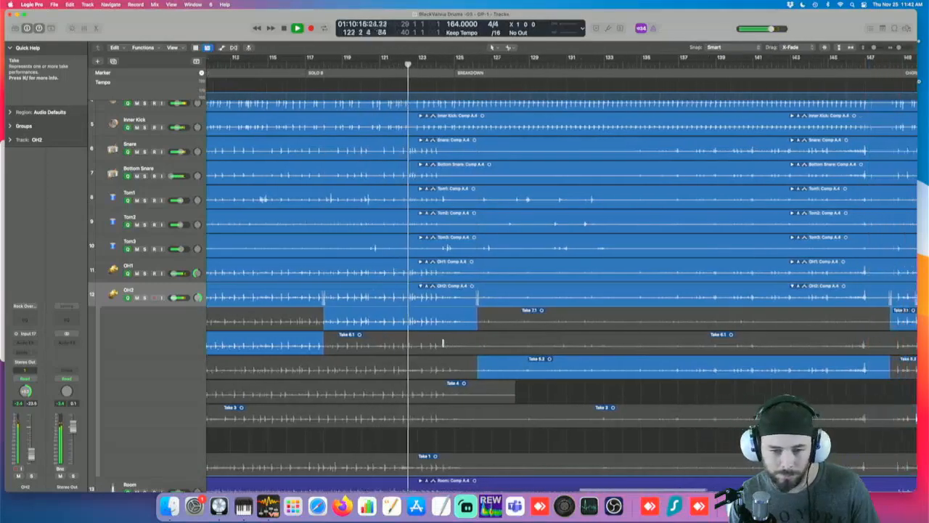
scroll(443, 342, "right", 2)
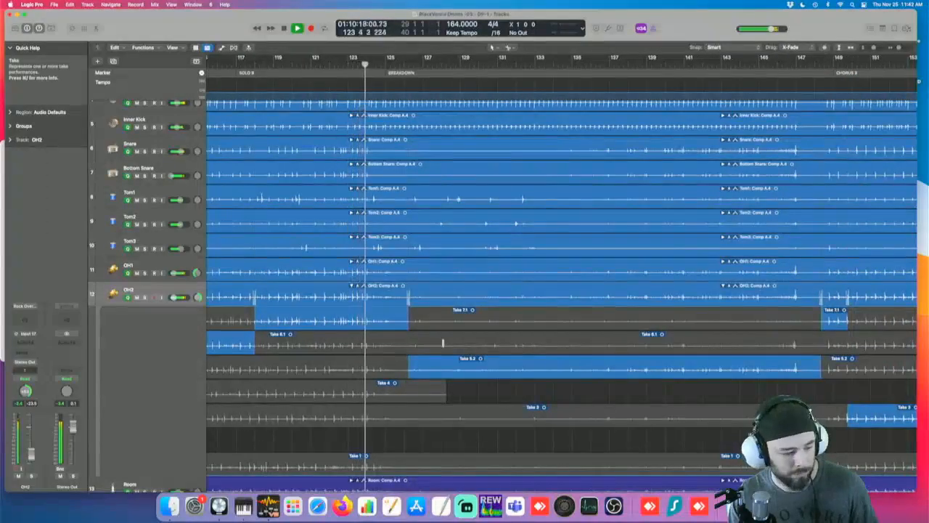
Step: Enlarge the tracks vertically and listen through the Breakdown, following the OH2 comp toward Chorus 3
key("super+Down")
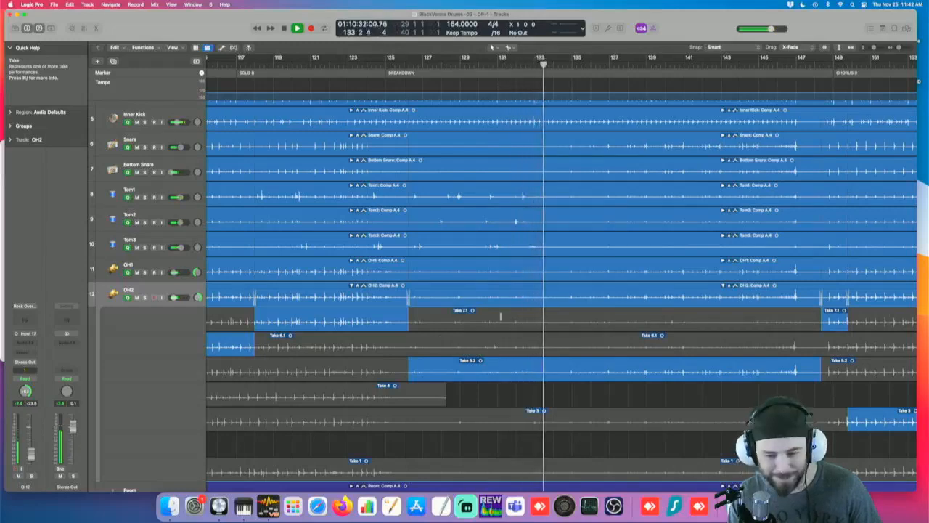
scroll(509, 339, "right", 1)
scroll(510, 339, "right", 5)
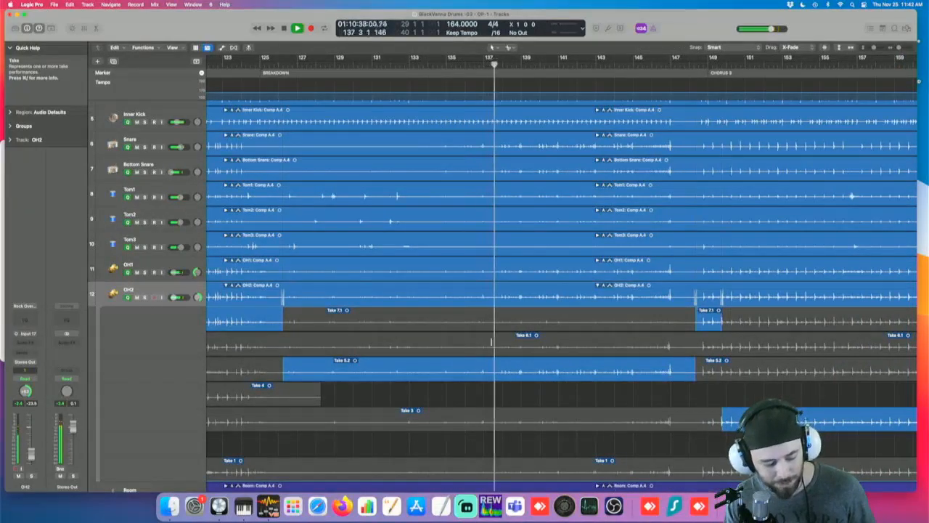
scroll(490, 341, "right", 3)
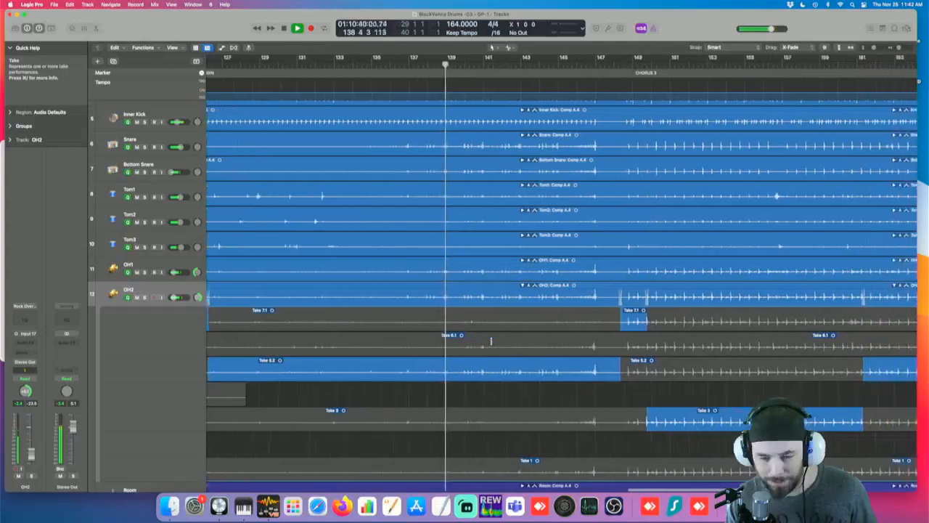
scroll(490, 341, "right", 3)
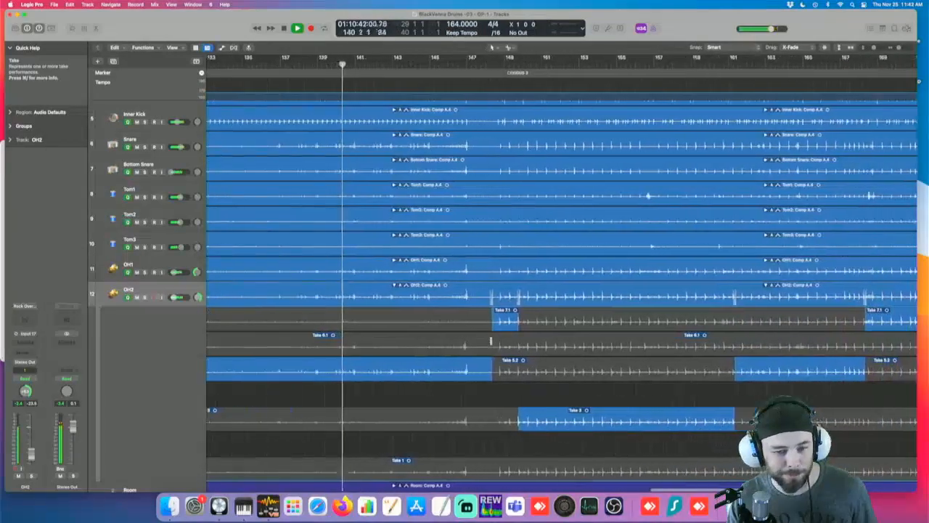
scroll(491, 341, "right", 3)
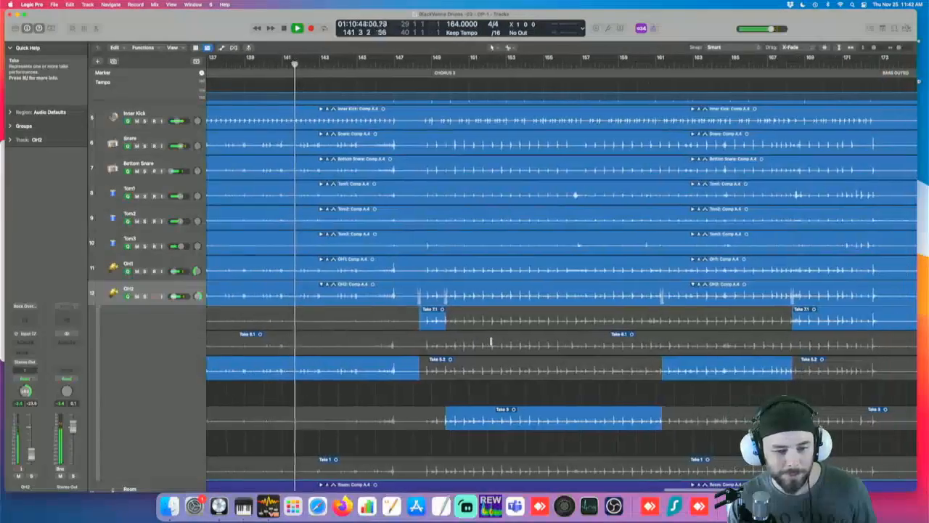
scroll(491, 341, "right", 1)
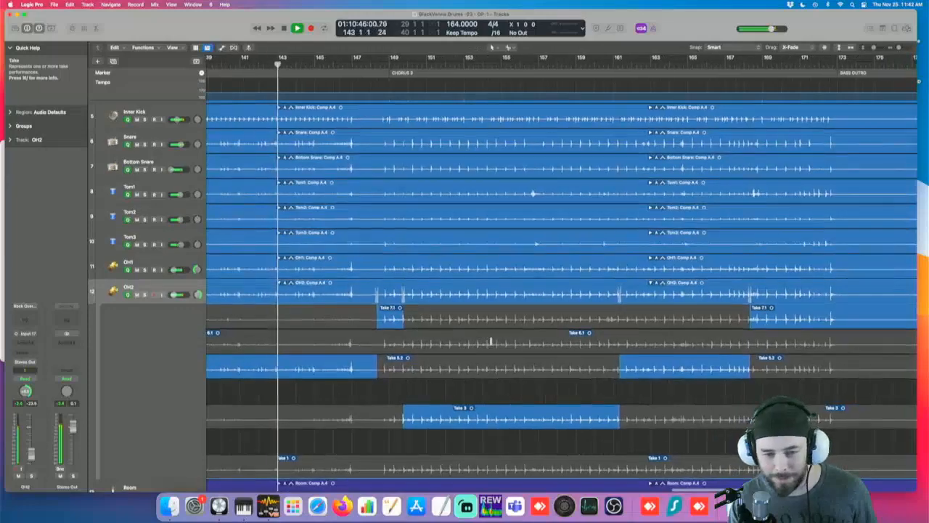
scroll(486, 341, "right", 1)
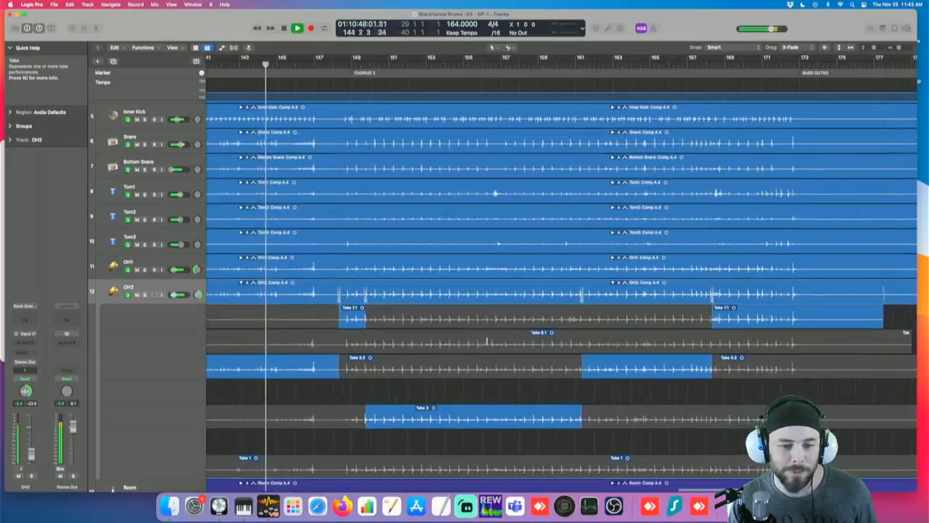
Step: Listen to the transition into Chorus 3 and examine the OH2 take choices through to the Bass Outro
scroll(382, 357, "right", 2)
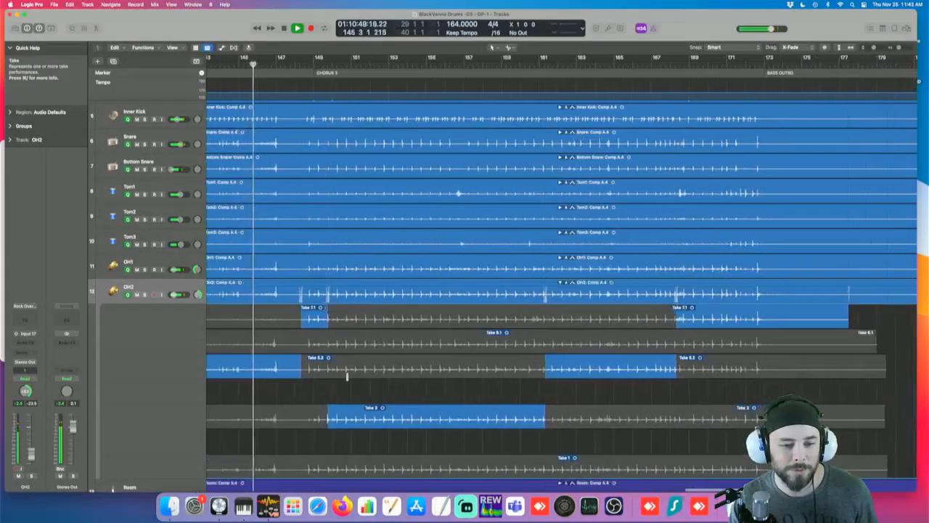
scroll(346, 376, "right", 3)
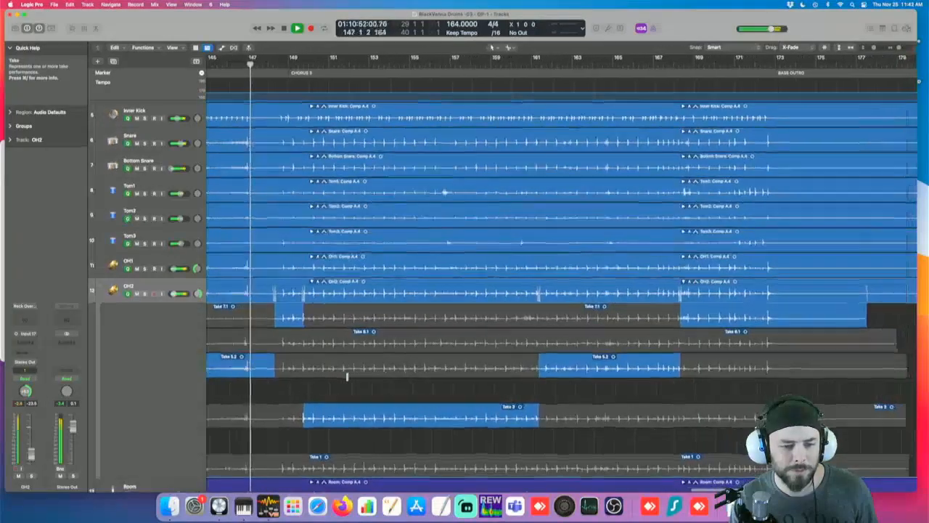
scroll(347, 376, "right", 2)
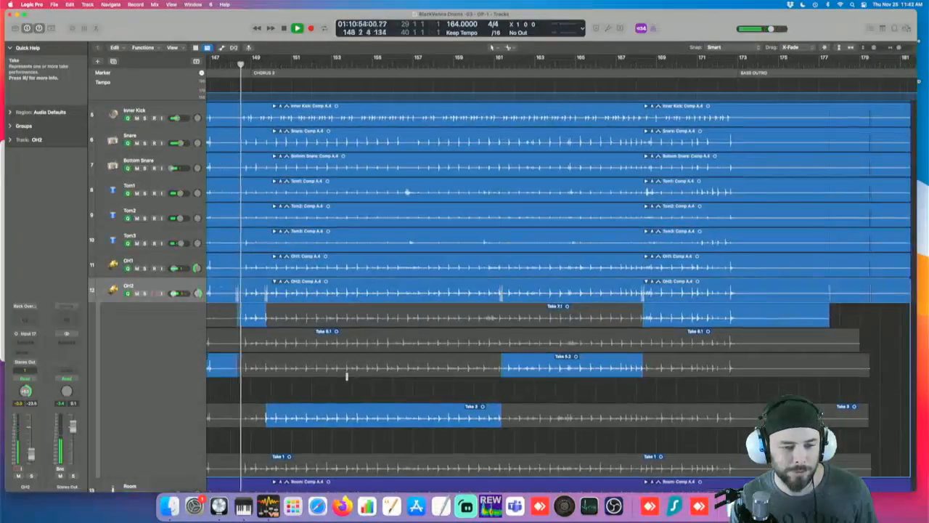
scroll(347, 376, "right", 7)
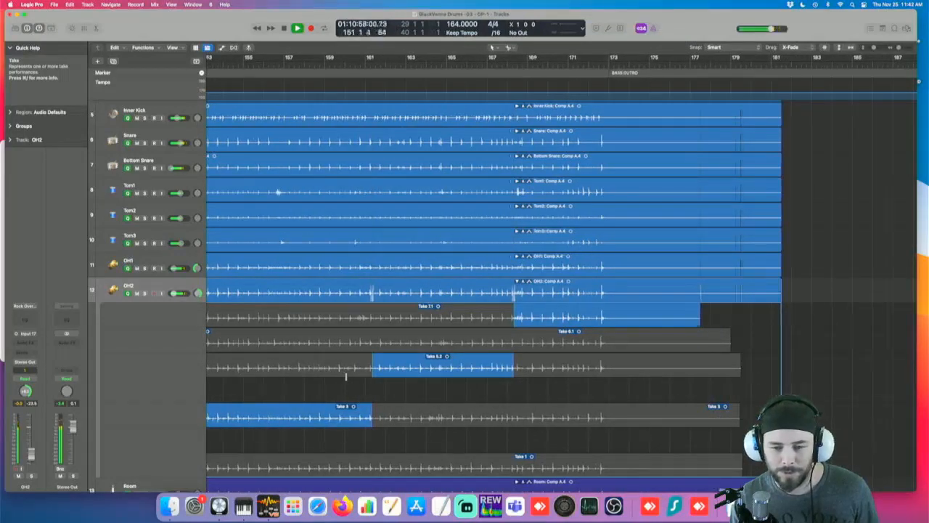
Step: Stop playback and collapse the OH2 take folder in the overview of the whole song
scroll(346, 376, "right", 2)
key("space")
scroll(344, 376, "left", 10)
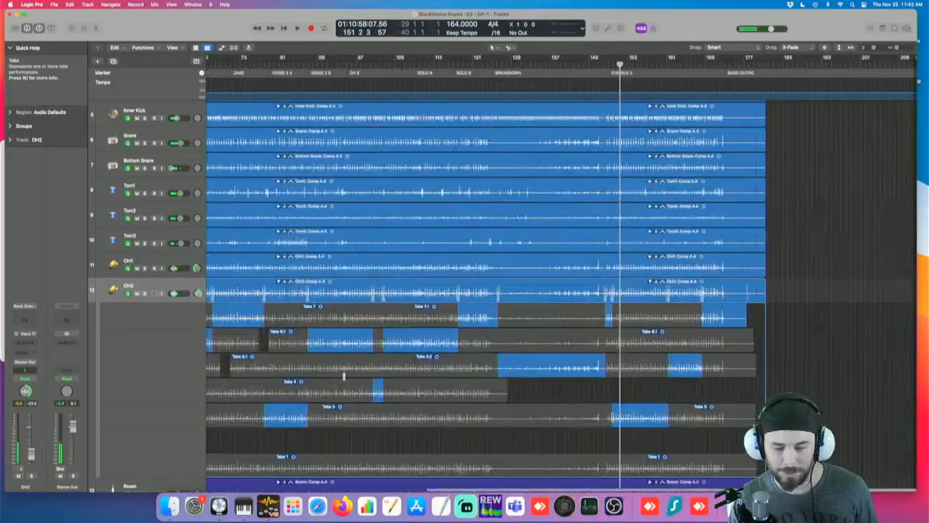
key("super+Left")
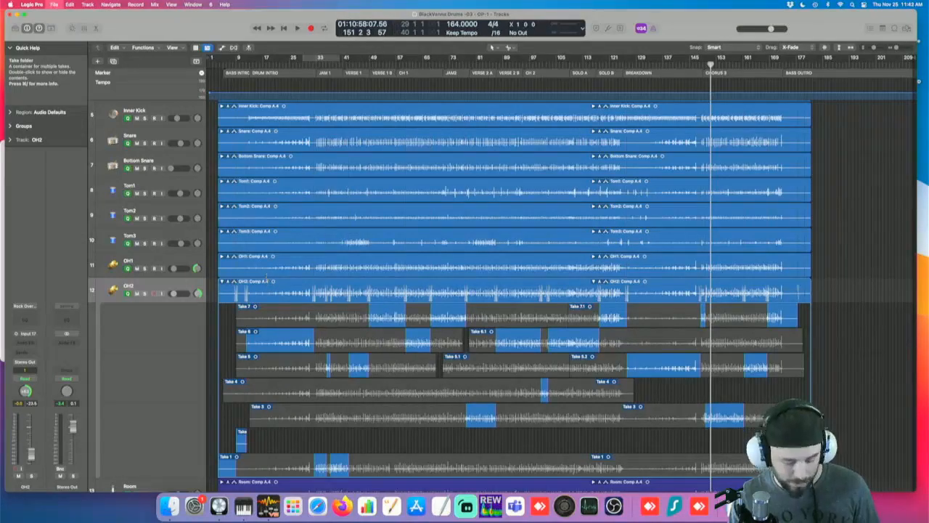
key("super+shift+s")
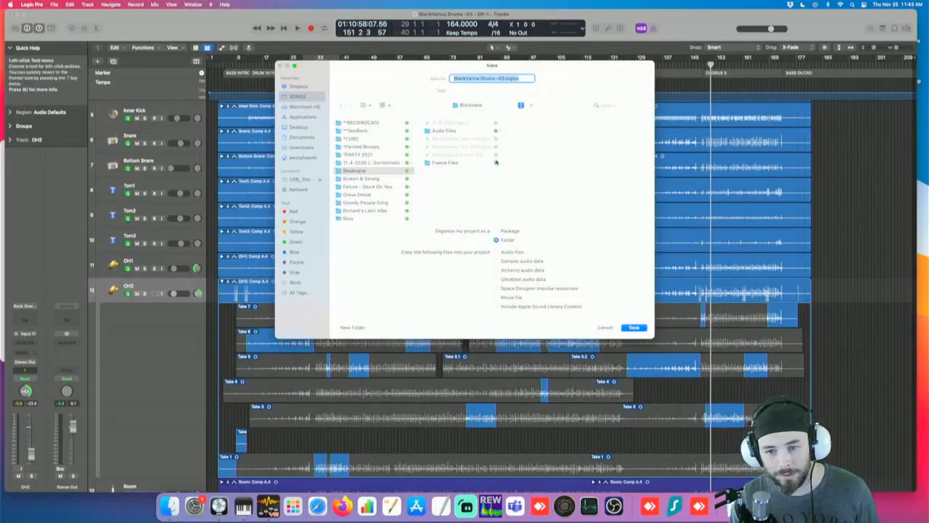
left_click(605, 327)
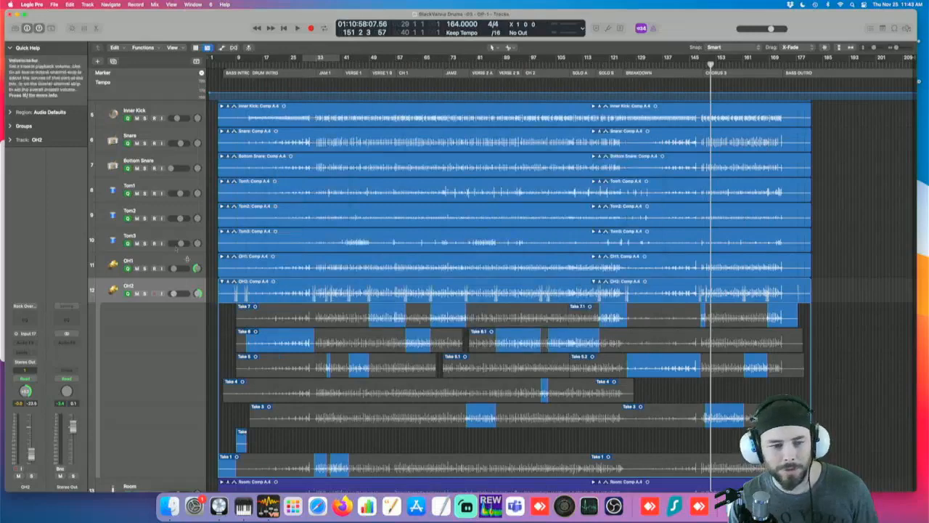
left_click(222, 281)
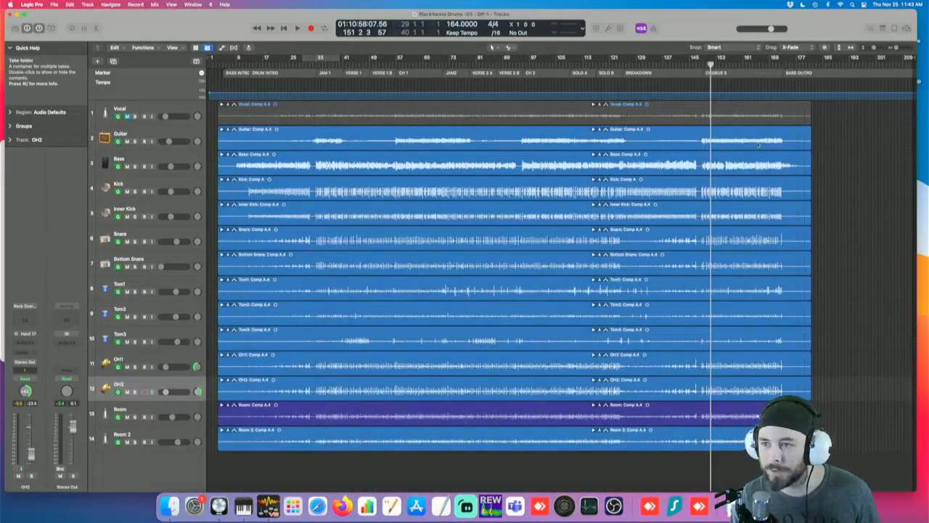
Step: Copy the take folders of all 14 tracks into the empty area after the song, starting at about bar 190
left_click_drag(915, 58, 923, 59)
scroll(592, 164, "left", 10)
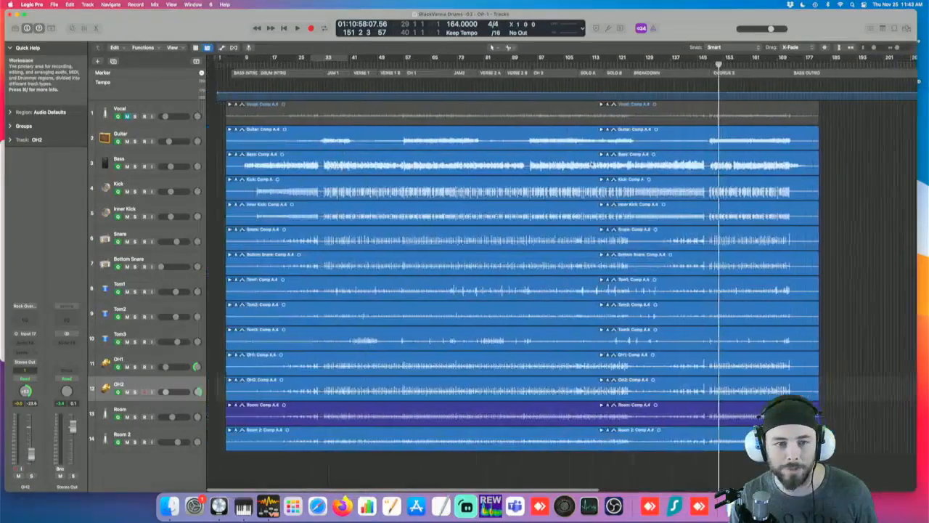
key("super+Left")
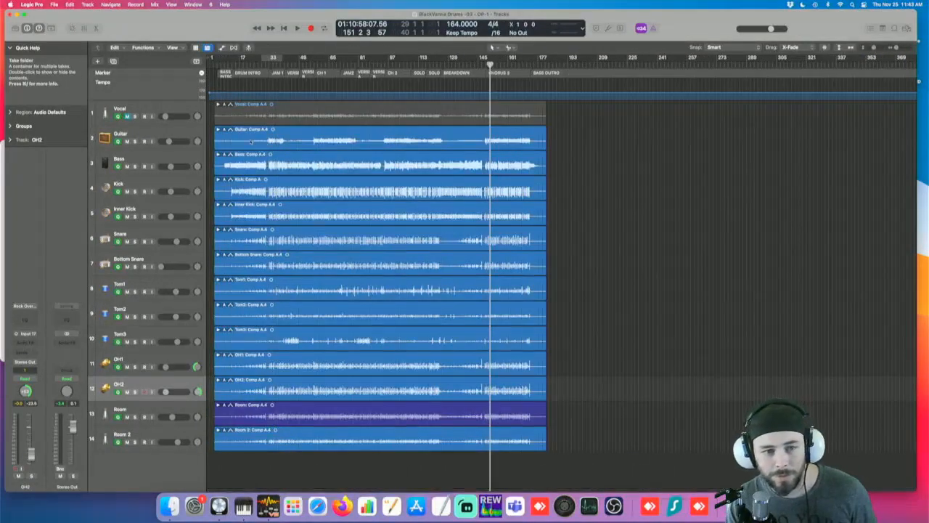
key("super+a")
left_click_drag(250, 141, 604, 144)
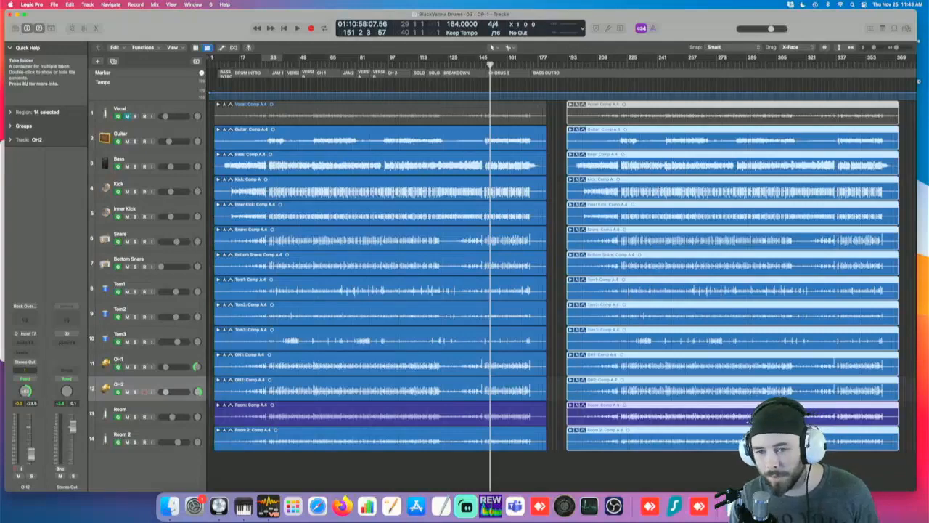
Step: Flatten the original take folders on all 14 tracks into their comped regions, leaving the copies untouched
left_click(416, 233)
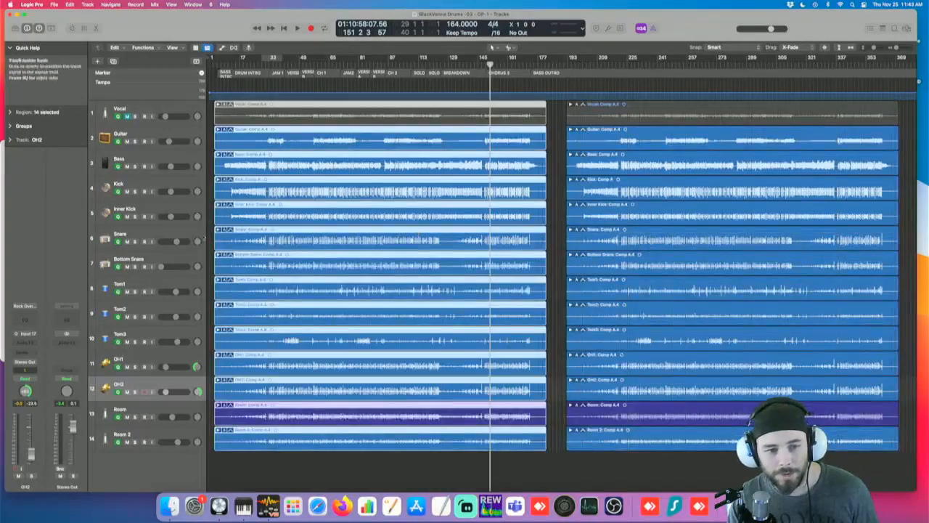
left_click(222, 155)
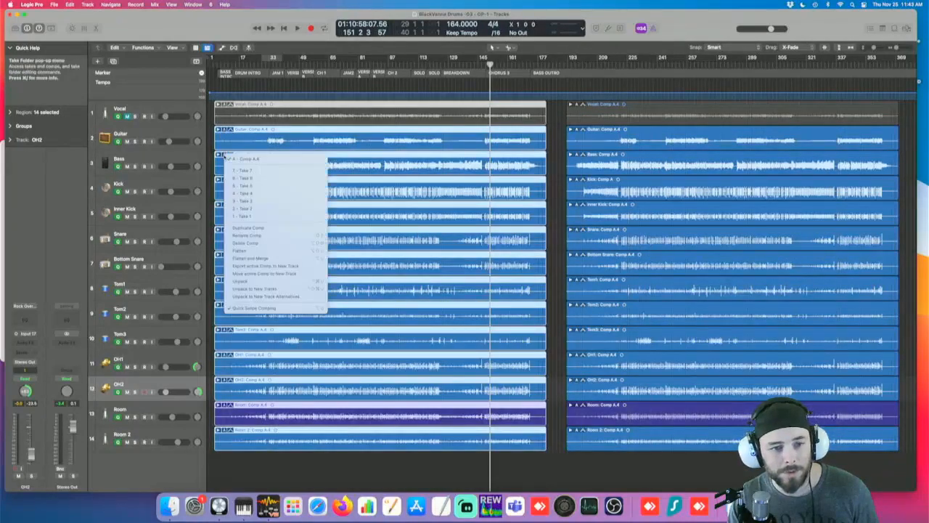
left_click(242, 252)
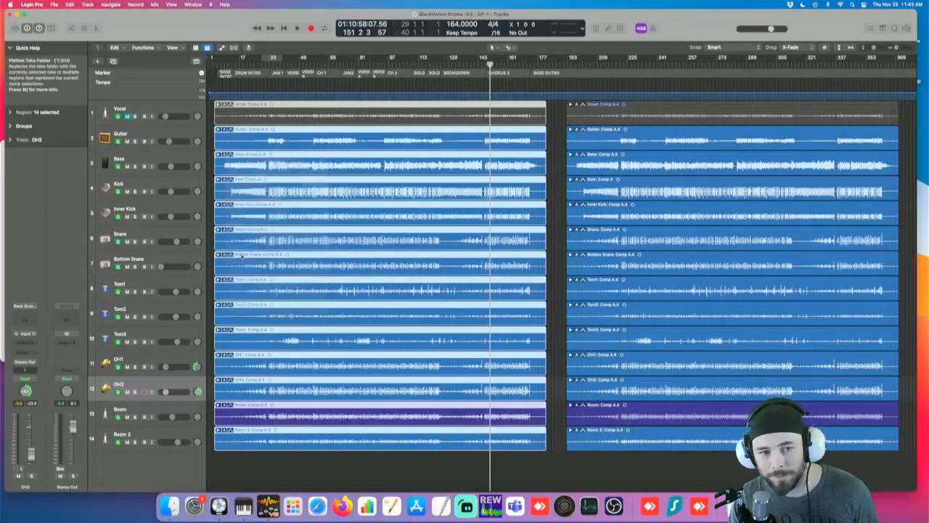
left_click(302, 477)
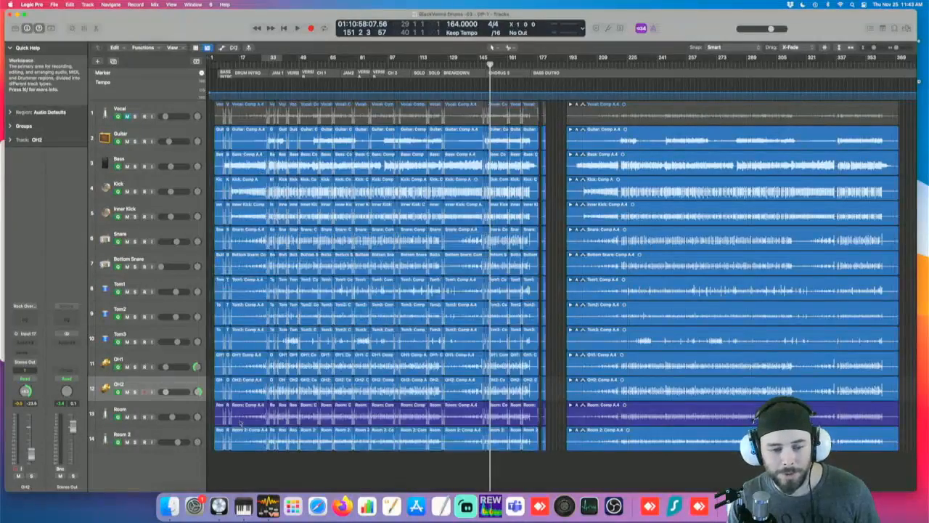
Step: Cycle bars 5 to 16 to listen to the flattened edits in the Bass Intro, and turn the cycle off
left_click(241, 164)
key("super+Right")
key("super+Right")
key("super+Right")
key("super+Right")
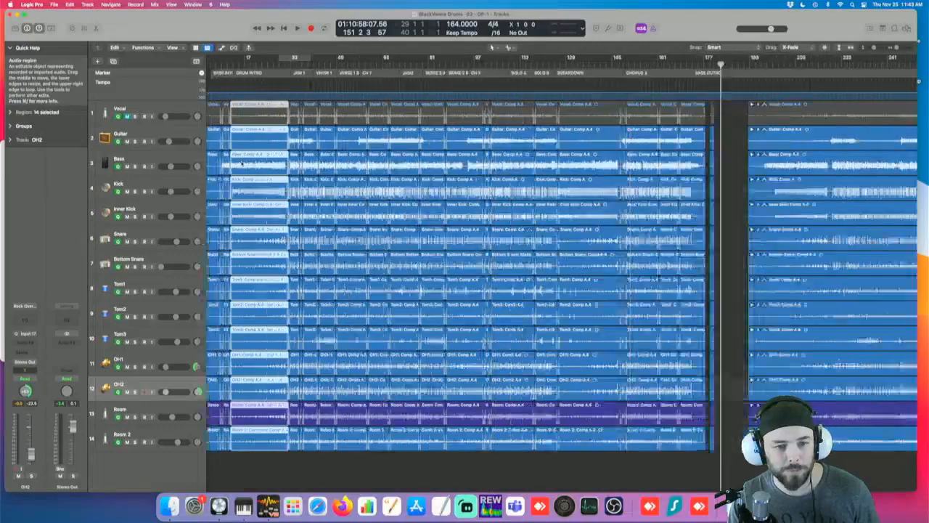
left_click(251, 132)
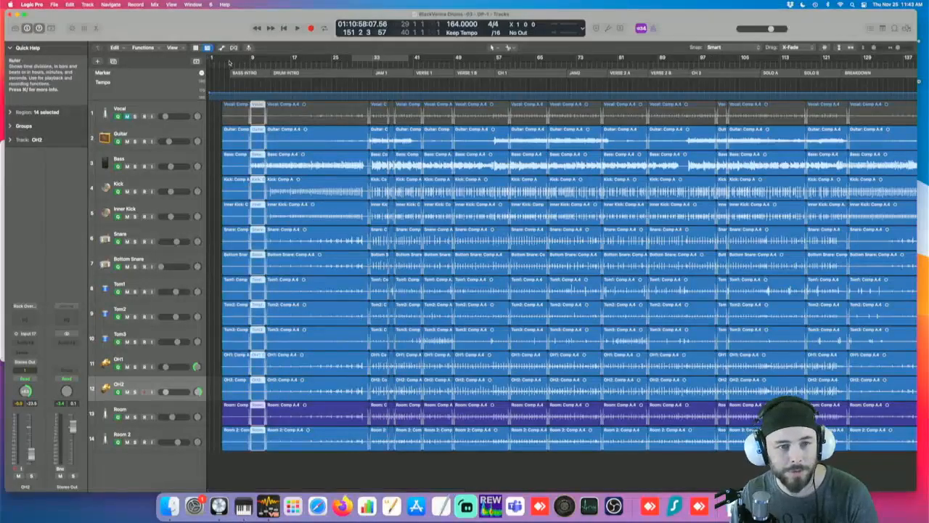
left_click_drag(230, 59, 286, 59)
key("space")
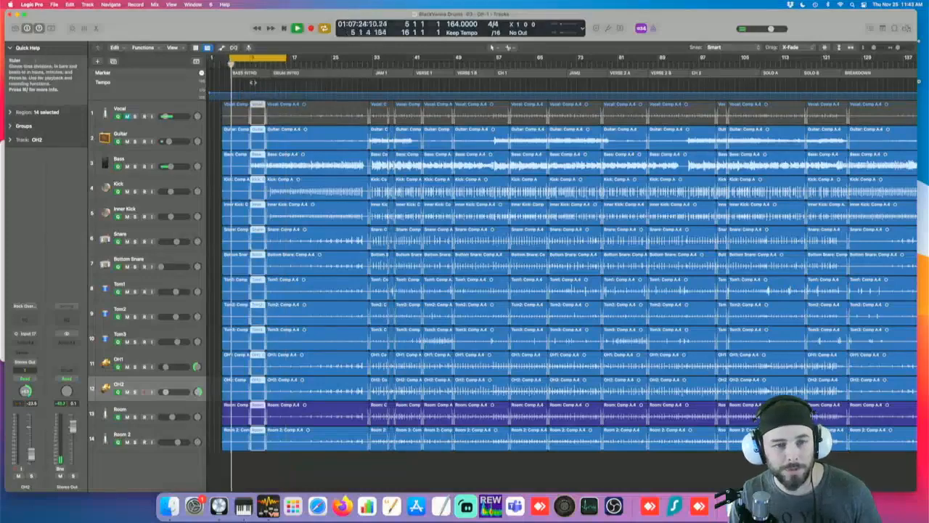
key("super+Right")
key("super+Right")
key("super+Right")
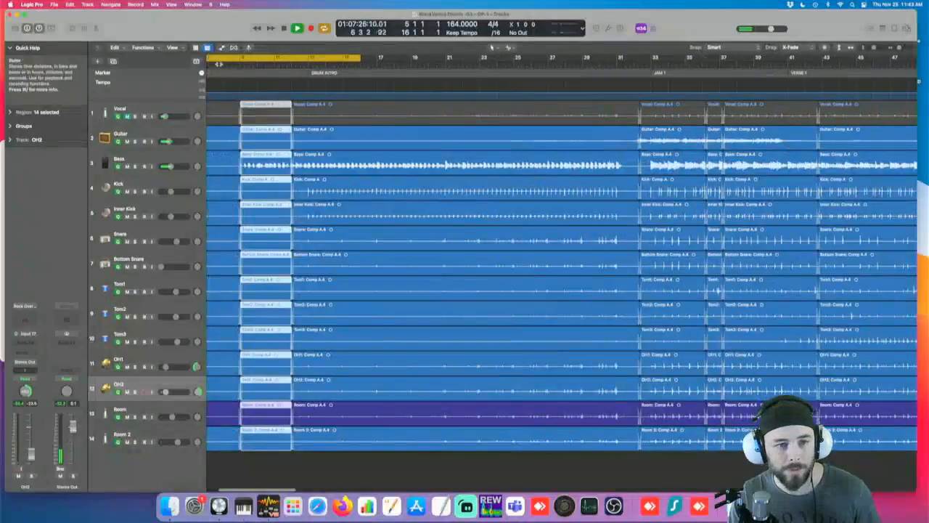
key("c")
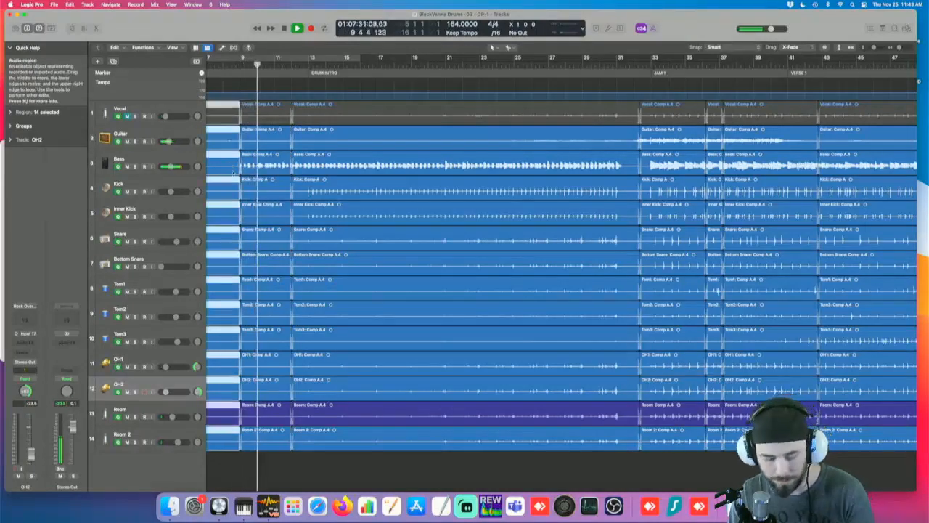
Step: Delete the opening regions before bar 9 on all tracks and extend the following short regions back to about bar 7
key("Delete")
left_click_drag(240, 170, 178, 171)
key("space")
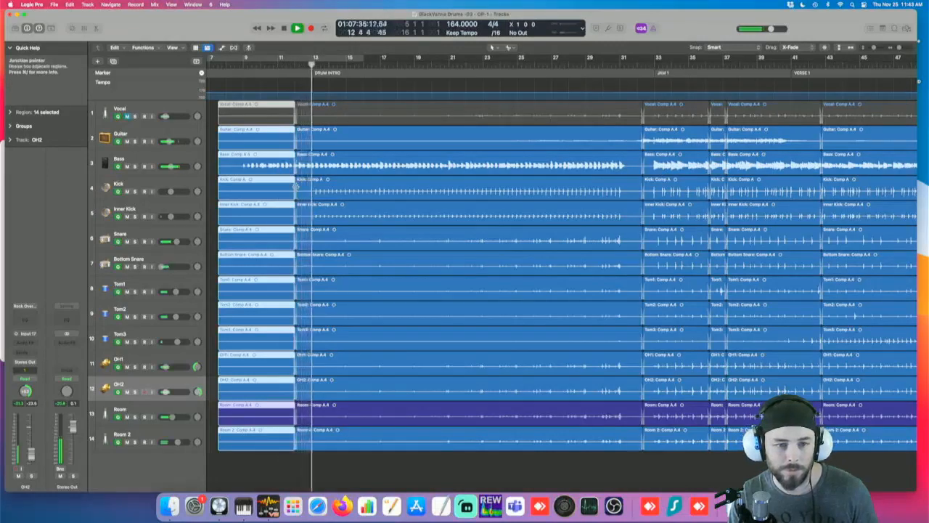
scroll(368, 181, "right", 2)
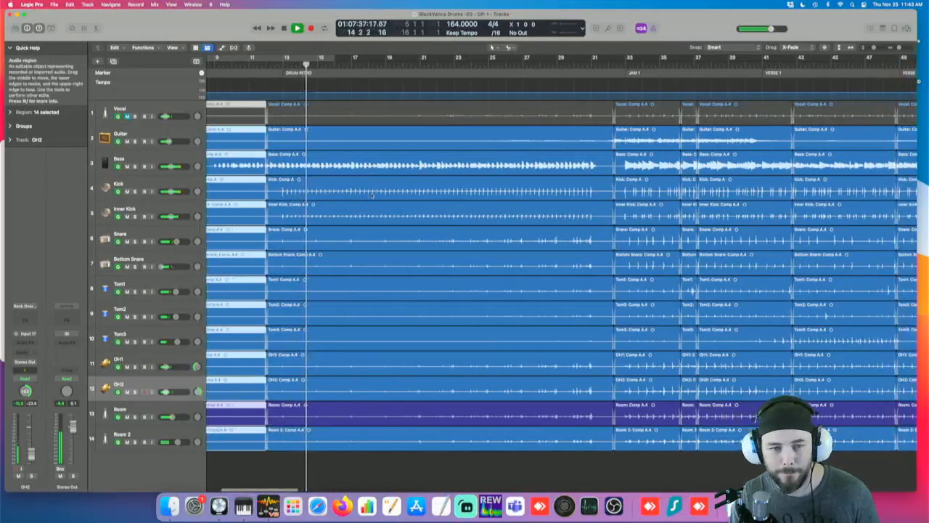
key("space")
Step: Cycle bars 31 to 33 and listen closely to the edit leading into Jam 1
scroll(368, 181, "right", 10)
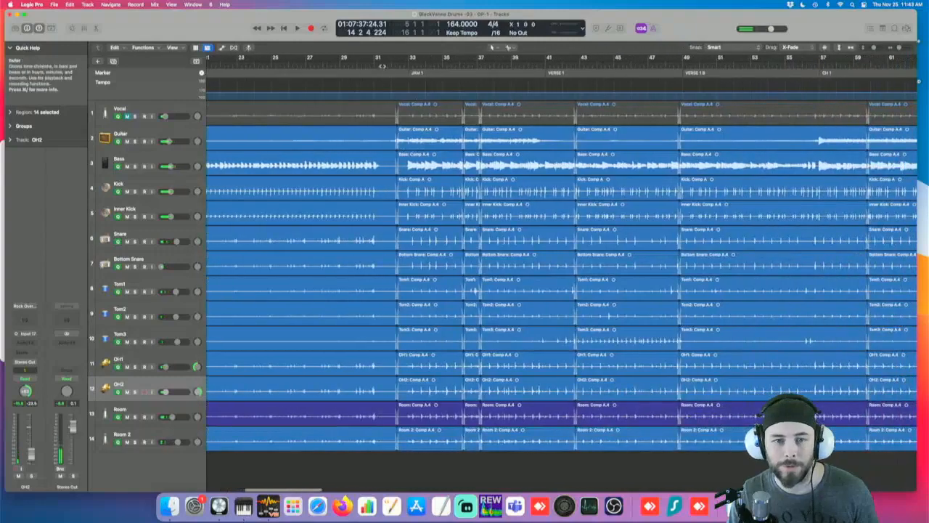
left_click_drag(376, 60, 412, 61)
key("space")
key("super+Right")
key("super+Right")
key("super+Right")
key("super+Right")
key("super+Right")
key("super+Right")
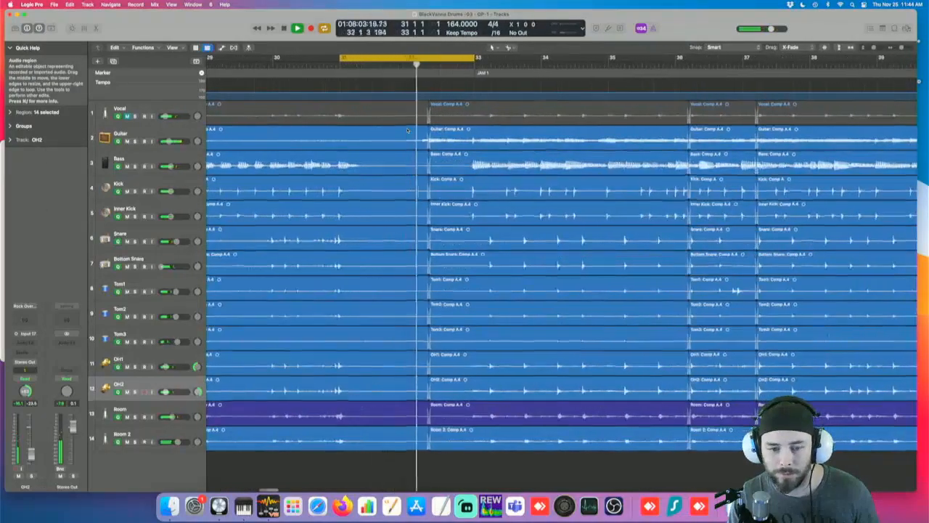
key("space")
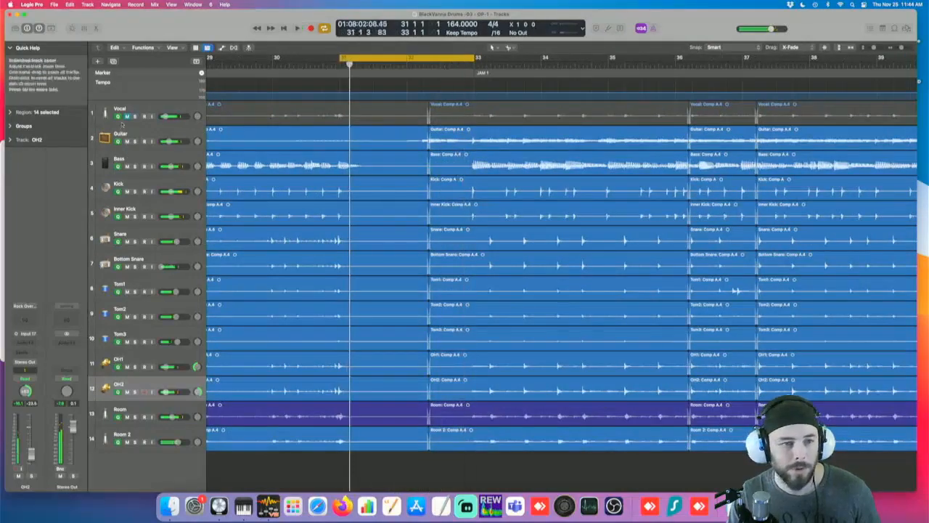
Step: Mute the Guitar and Bass tracks and listen to the drums into Jam 1 with the cycle turned off
left_click(127, 140)
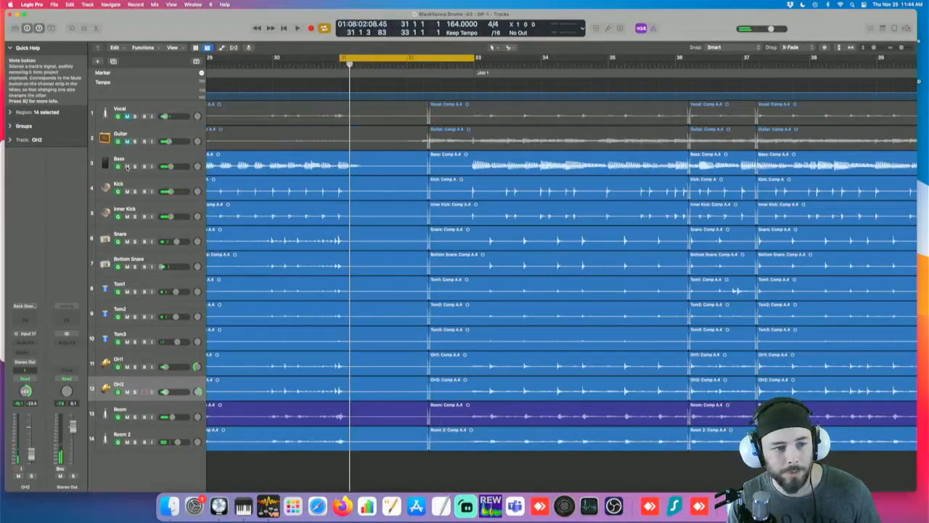
left_click(127, 166)
scroll(270, 57, "right", 6)
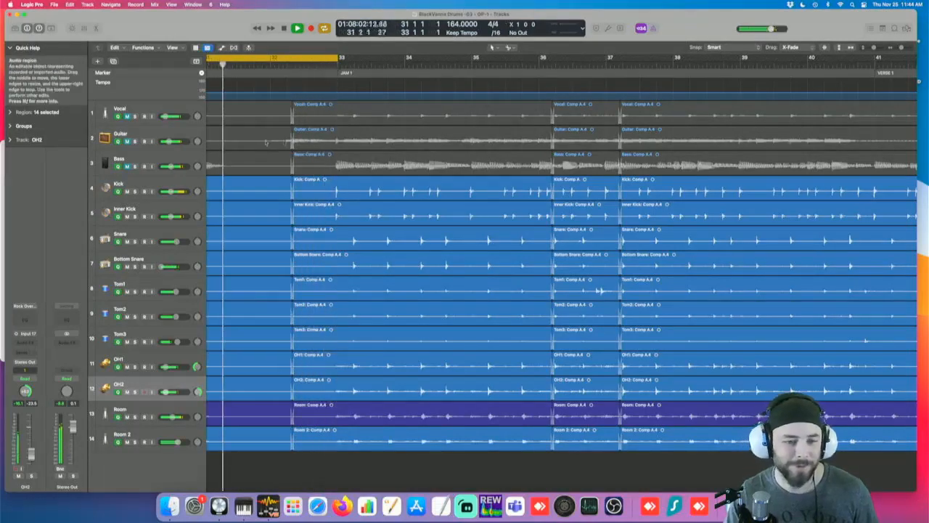
left_click(311, 59)
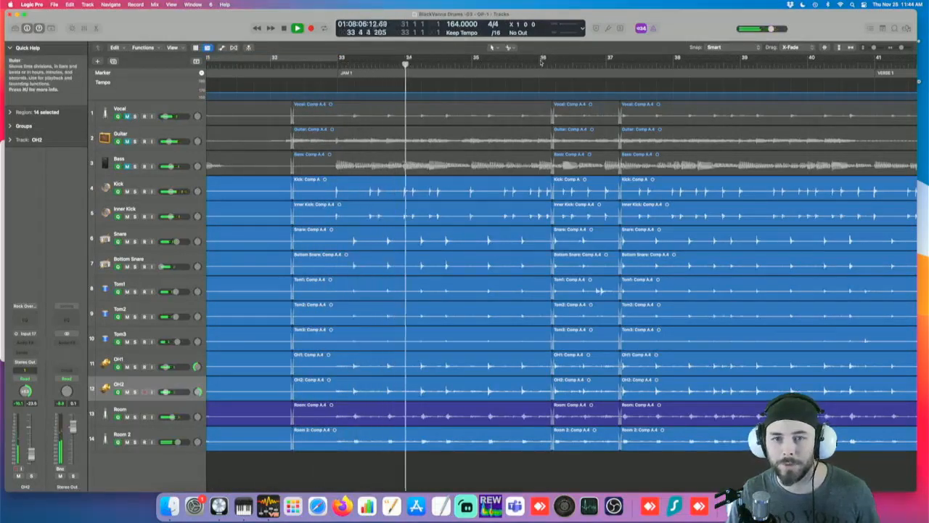
Step: Cycle bars 36 to 38 and shift the edit at the start of the short bar 36 regions slightly later
left_click_drag(539, 58, 673, 73)
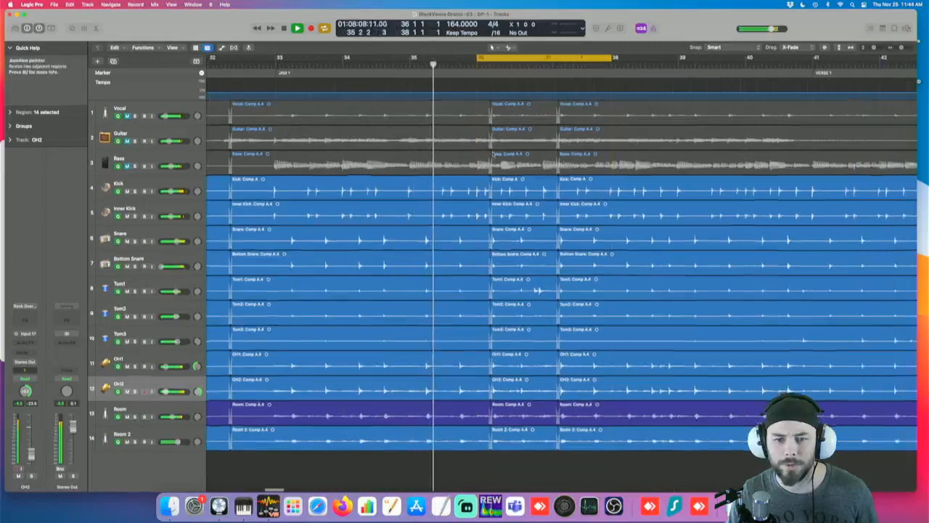
left_click(495, 191)
key("space")
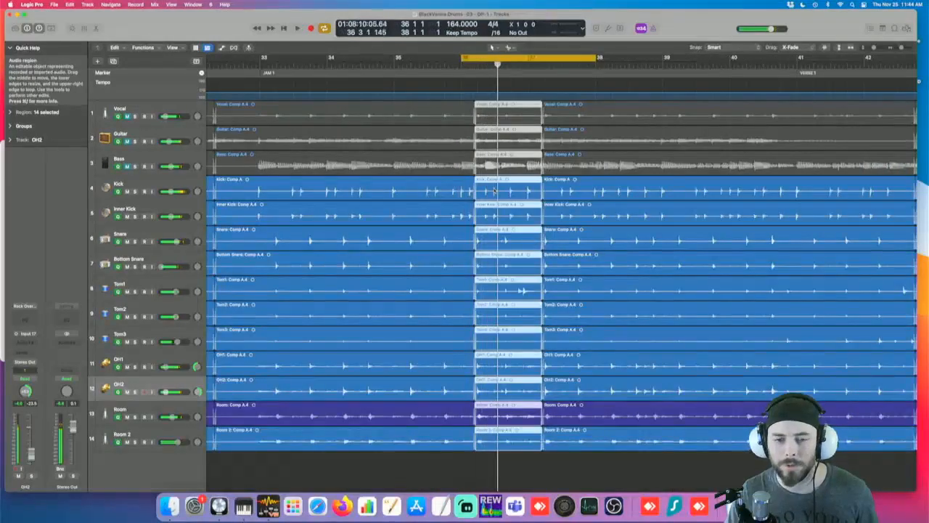
key("super+Right")
key("super+Right")
key("super+Right")
key("super+Right")
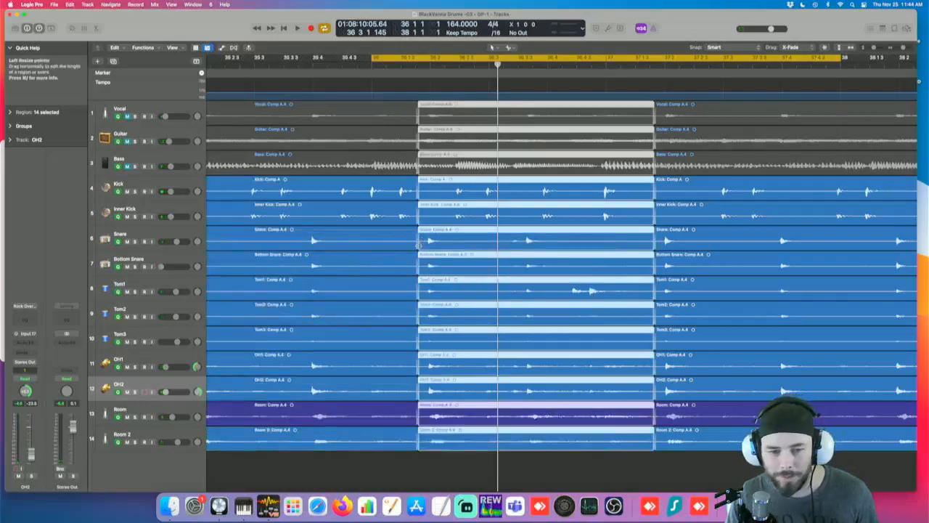
left_click_drag(421, 245, 422, 247)
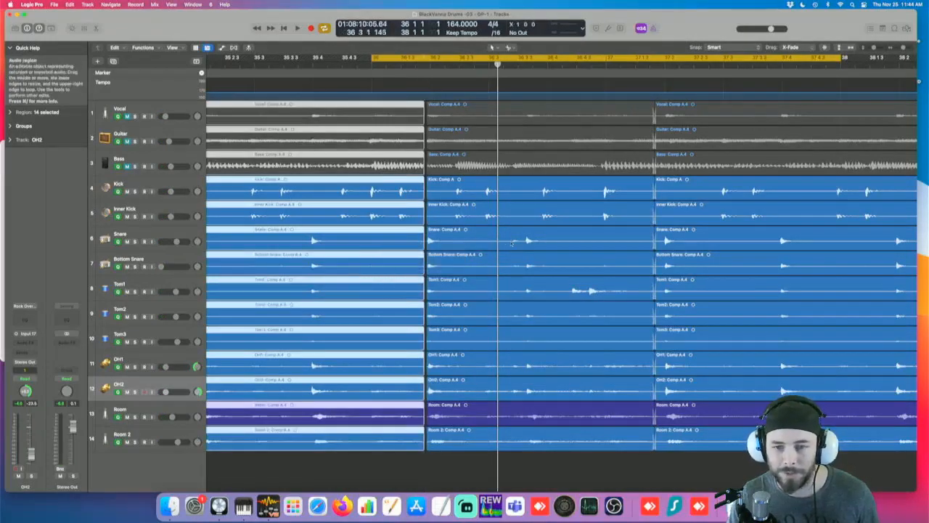
Step: Move the short bar 36 regions slightly later and extend the preceding regions past their snare hit on all tracks
key("super+Right")
key("super+Right")
key("super+Right")
scroll(507, 244, "right", 3)
scroll(506, 244, "right", 3)
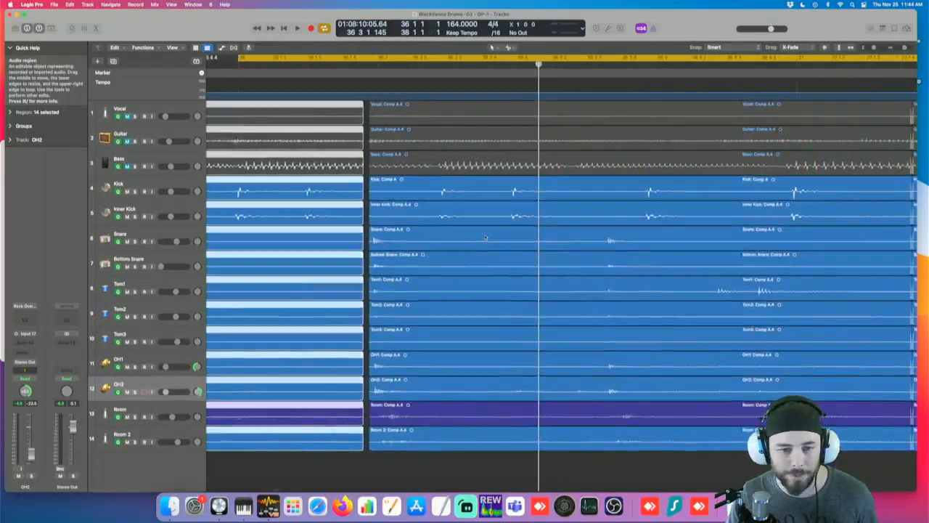
left_click_drag(487, 244, 512, 244)
left_click_drag(362, 244, 387, 246)
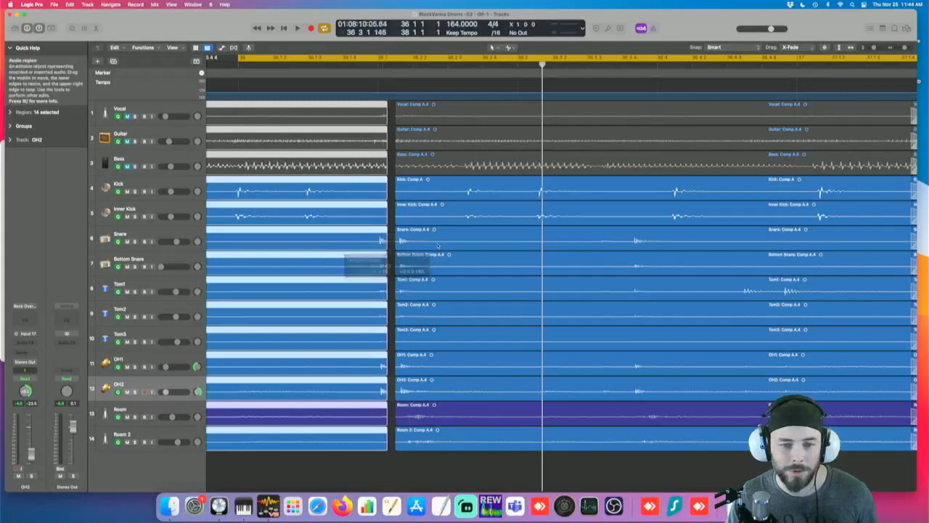
Step: Trim the start of the bar 36 regions to 36 2 1 137, just before their snare hit
key("super+Right")
key("super+Right")
scroll(439, 245, "right", 10)
scroll(440, 246, "right", 4)
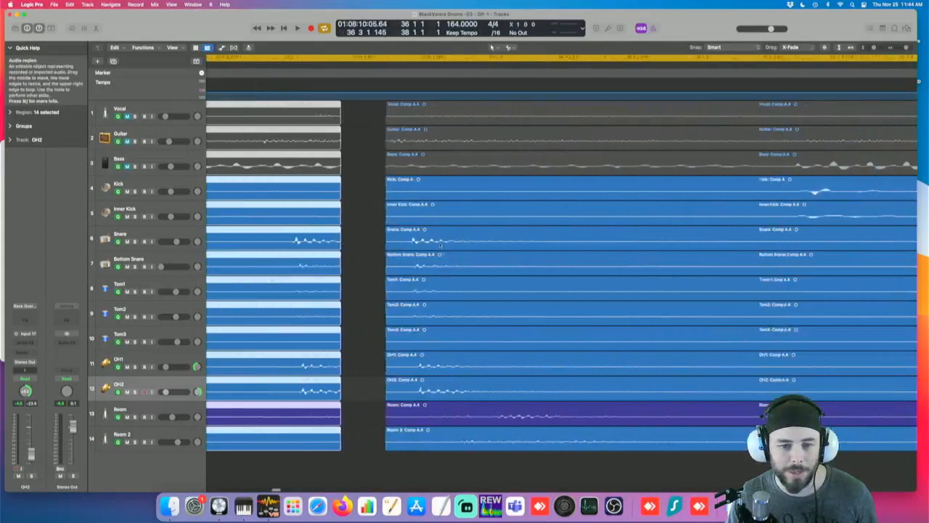
left_click_drag(387, 247, 402, 246)
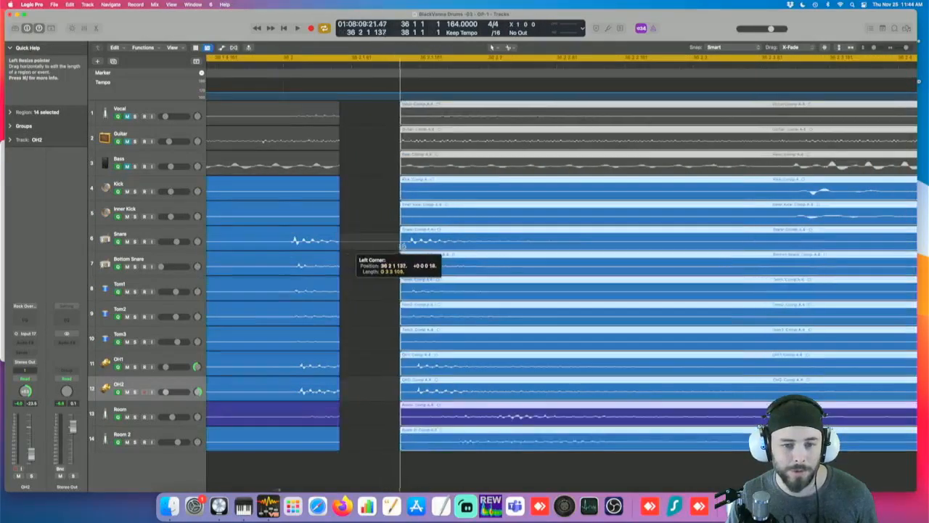
Step: Move the bar 36 regions earlier to overlap and crossfade with the preceding regions at the matching snare hit
scroll(449, 249, "up", 5)
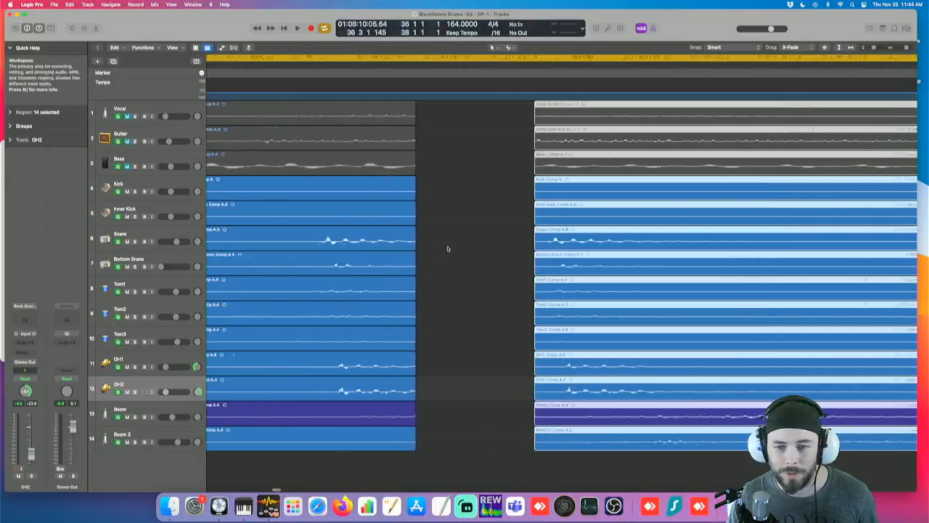
scroll(448, 248, "right", 4)
scroll(464, 243, "left", 1)
left_click_drag(473, 240, 331, 240)
scroll(332, 240, "left", 3)
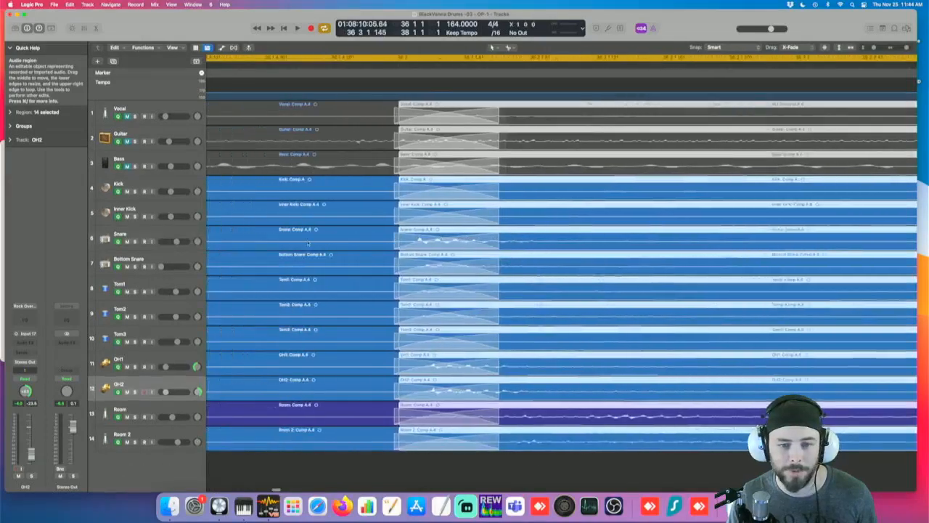
Step: Shift the crossfade at the start of the short bar 36 regions earlier so it clears their snare hit on all tracks
left_click(497, 262)
left_click_drag(503, 245, 335, 246)
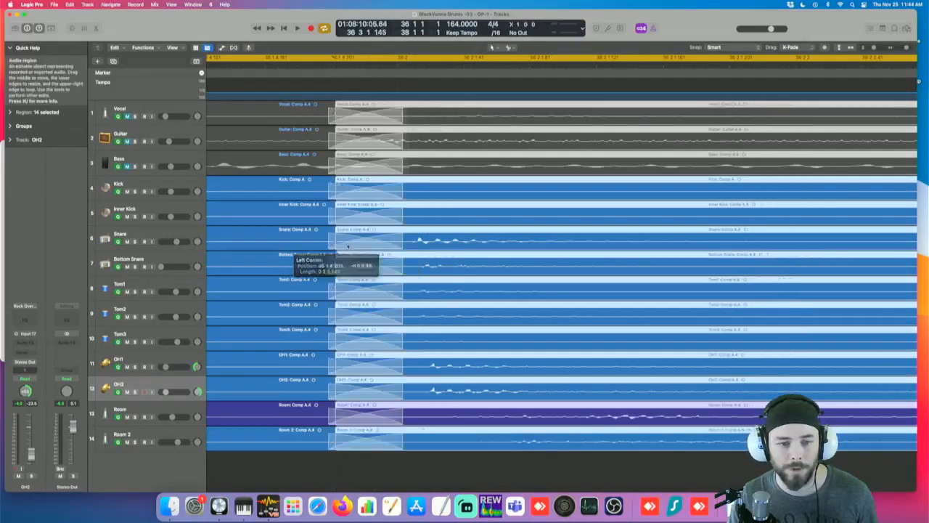
key("super+Left")
key("super+Left")
key("super+Left")
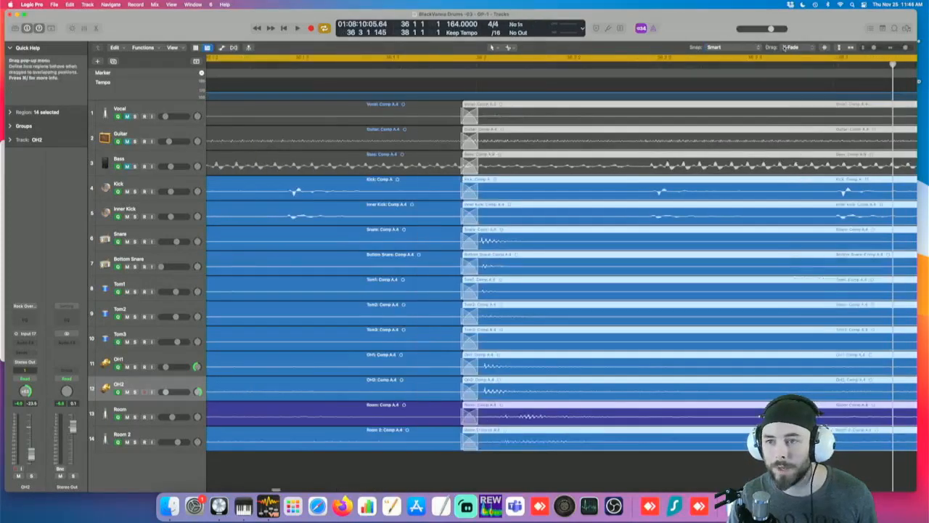
key("super+Left")
key("super+Left")
key("super+Left")
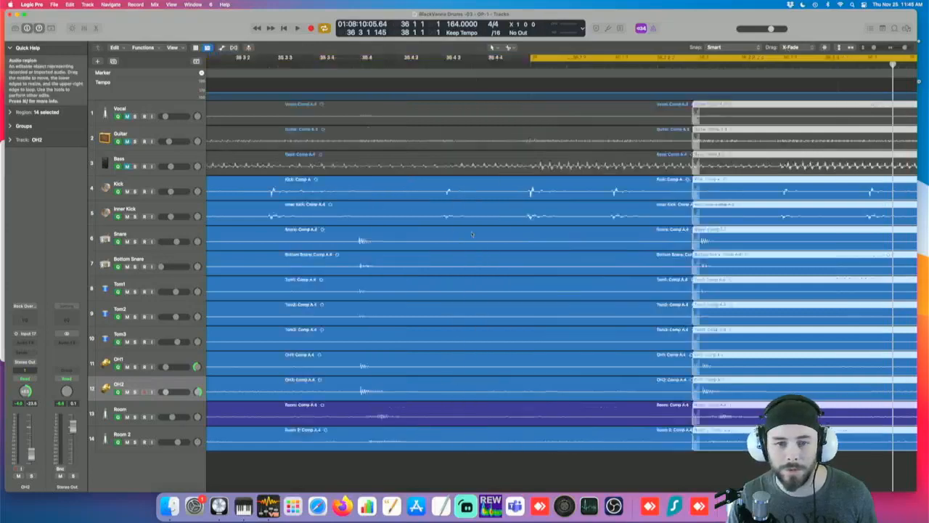
scroll(494, 224, "right", 4)
scroll(495, 223, "right", 1)
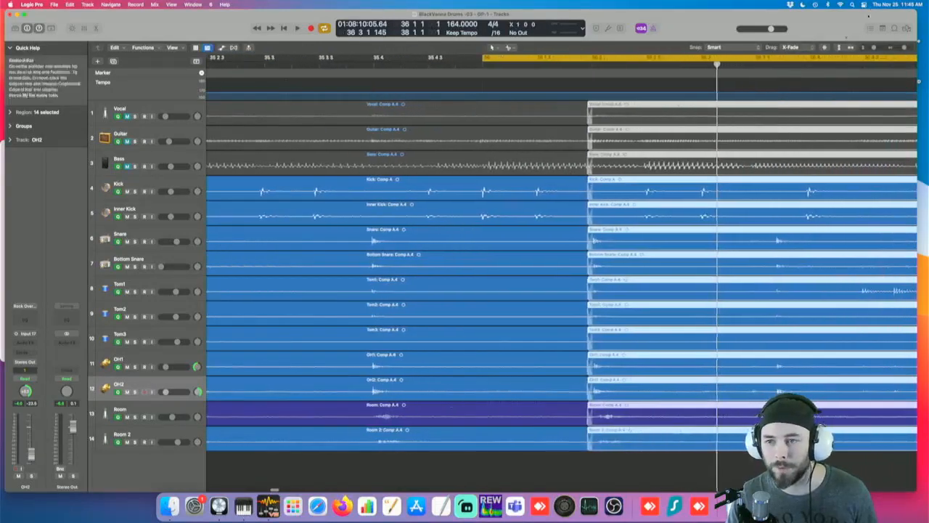
Step: Cycle bars 35 to 38 and play back the drums through the bar 36 edit
left_click(799, 47)
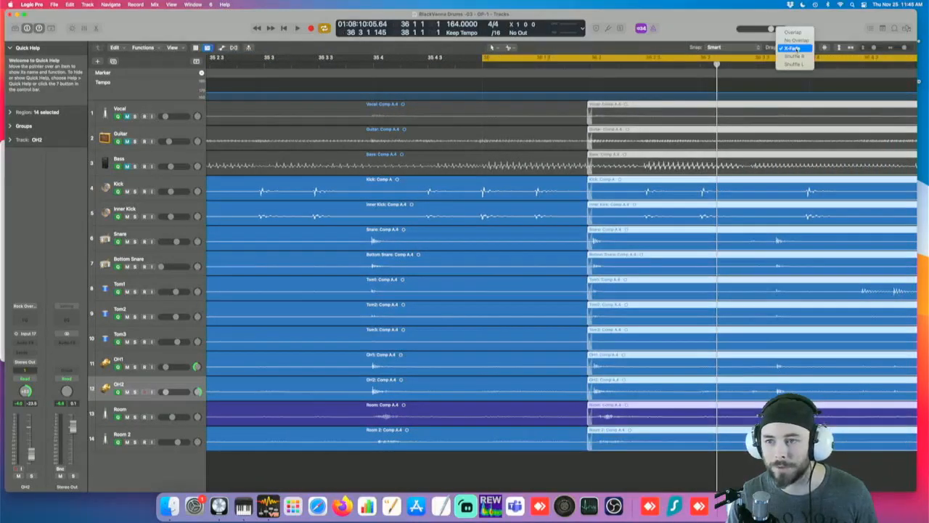
left_click(693, 26)
key("space")
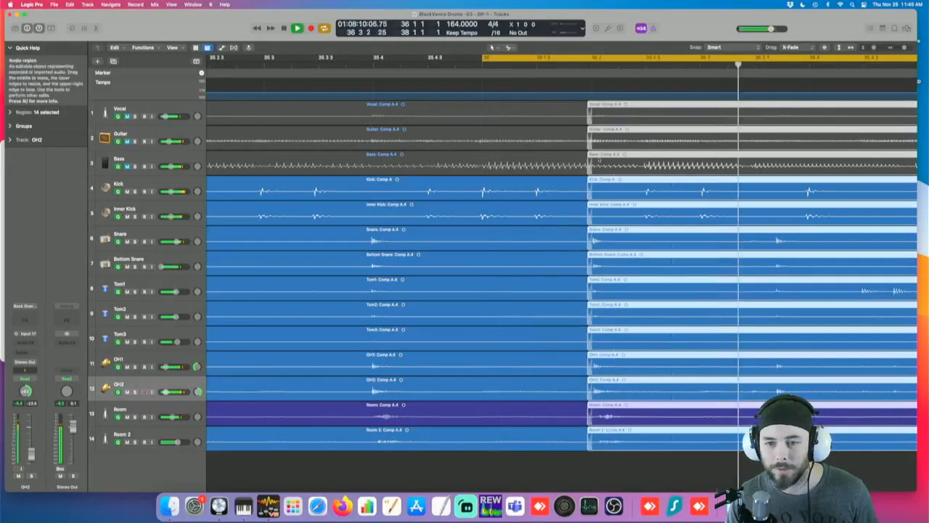
key("super+Left")
left_click_drag(537, 59, 433, 59)
key("space")
scroll(693, 136, "right", 1)
scroll(693, 137, "right", 3)
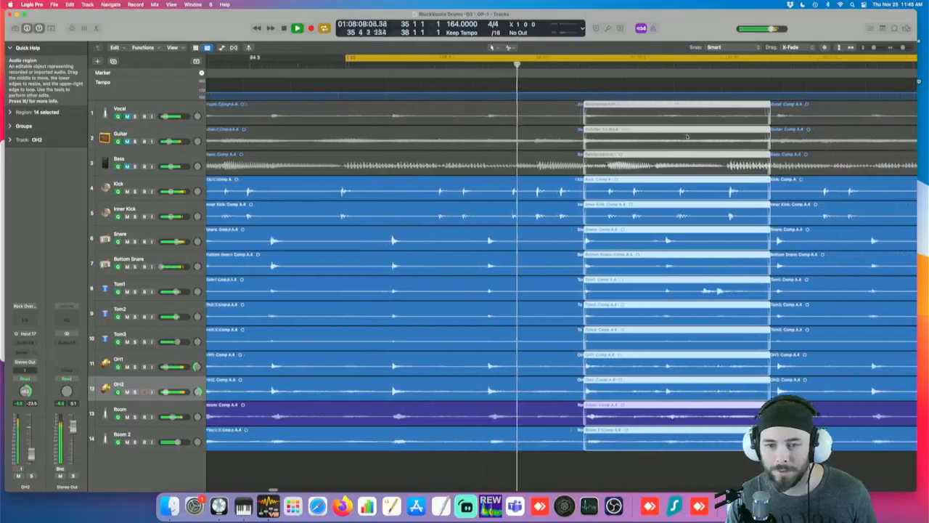
key("space")
scroll(680, 135, "right", 4)
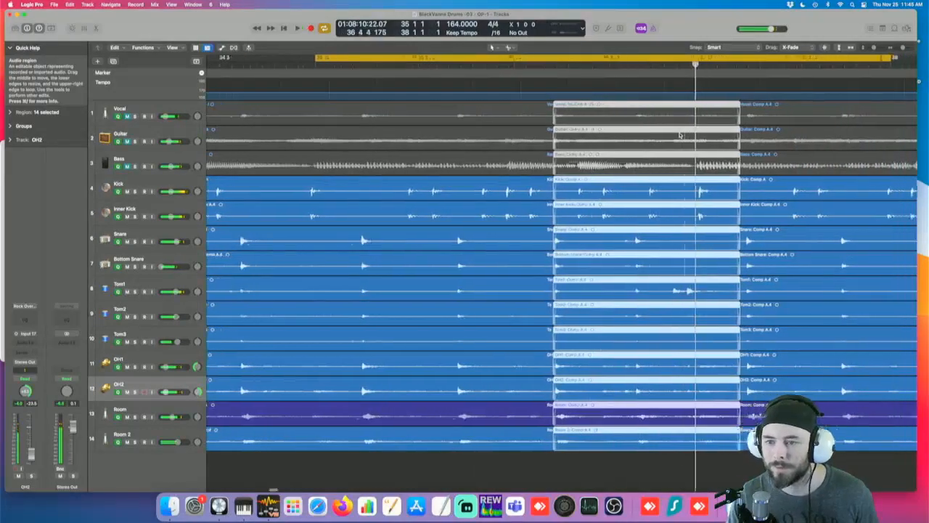
Step: Move the regions starting in bar 37 slightly later and extend the preceding regions past their matching snare hit
left_click(672, 232)
key("super+Right")
scroll(670, 233, "right", 6)
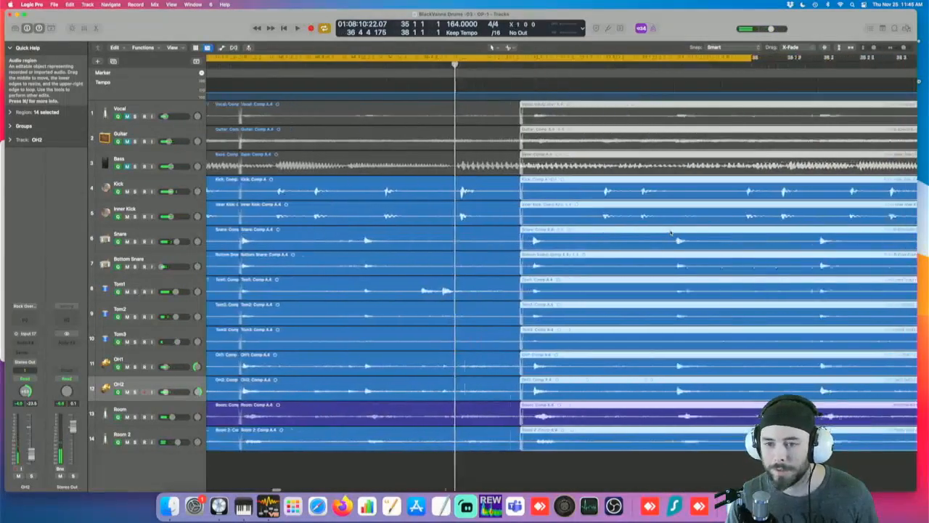
left_click_drag(632, 231, 661, 236)
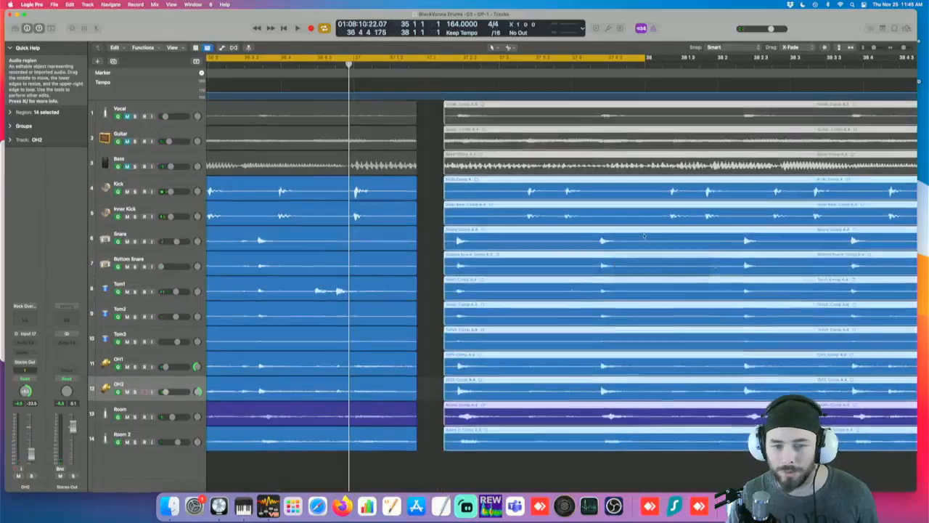
left_click(435, 254)
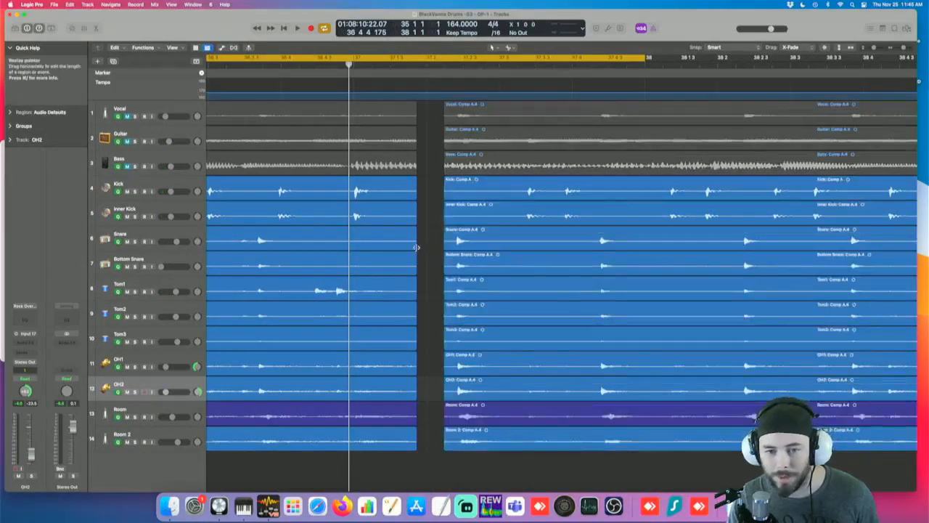
left_click_drag(417, 247, 347, 239)
Step: Move the bar 37 regions back over the preceding ones and trim the preceding regions' end to just before the snare hit
left_click(481, 241)
key("super+Right")
key("super+Right")
key("super+Right")
key("super+Right")
key("super+Right")
key("super+Right")
key("super+Right")
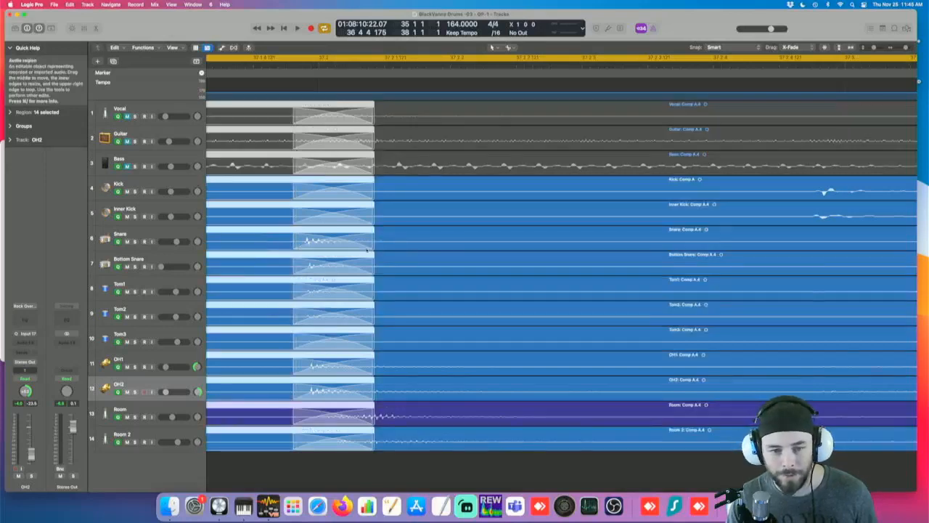
left_click_drag(374, 246, 294, 249)
left_click(300, 246)
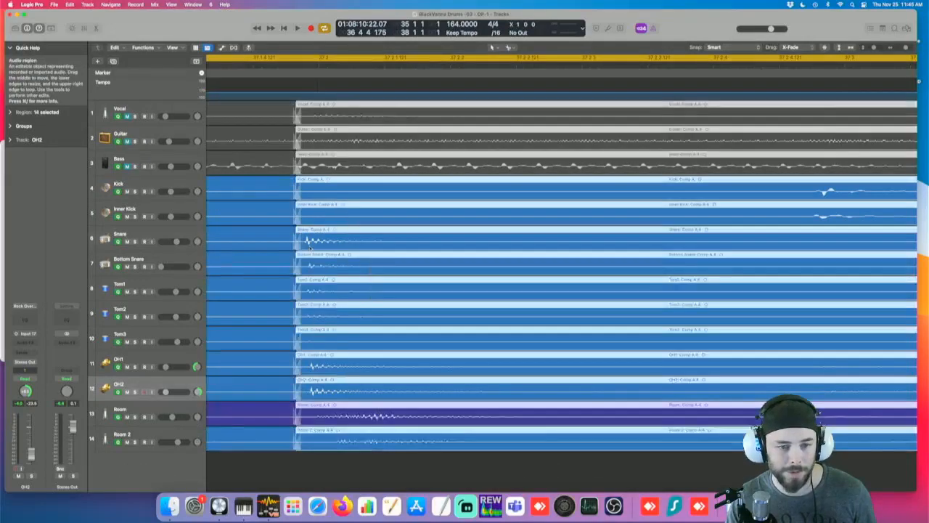
Step: Extend the start of the bar 37 regions earlier to widen the crossfade ahead of the snare hit
scroll(310, 247, "up", 3)
scroll(311, 246, "up", 4)
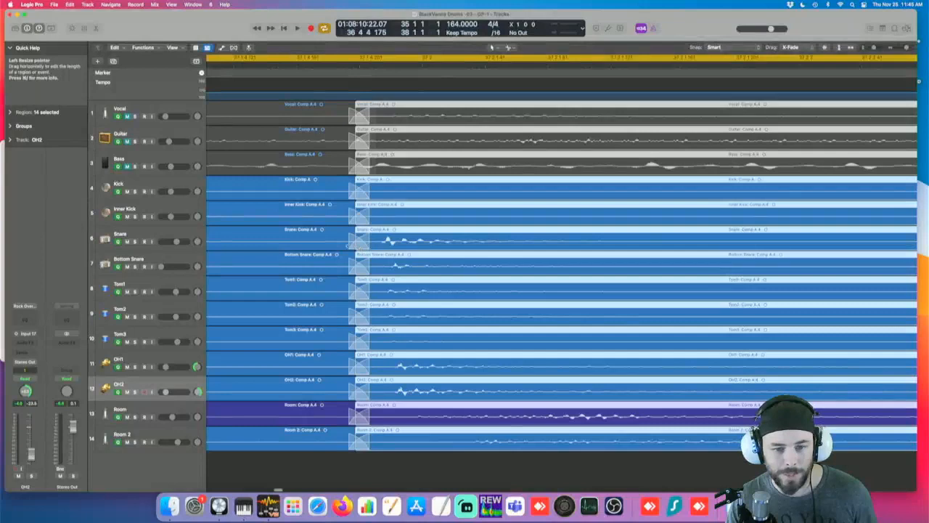
left_click_drag(355, 247, 298, 248)
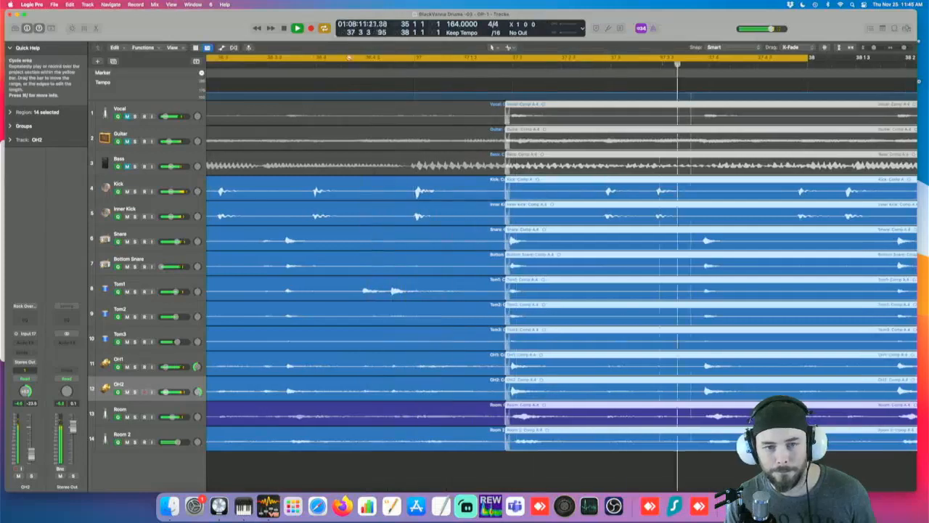
Step: Move the bar 37 regions slightly later on all tracks and extend their start earlier to lengthen the crossfade again
key("super+Right")
key("super+Right")
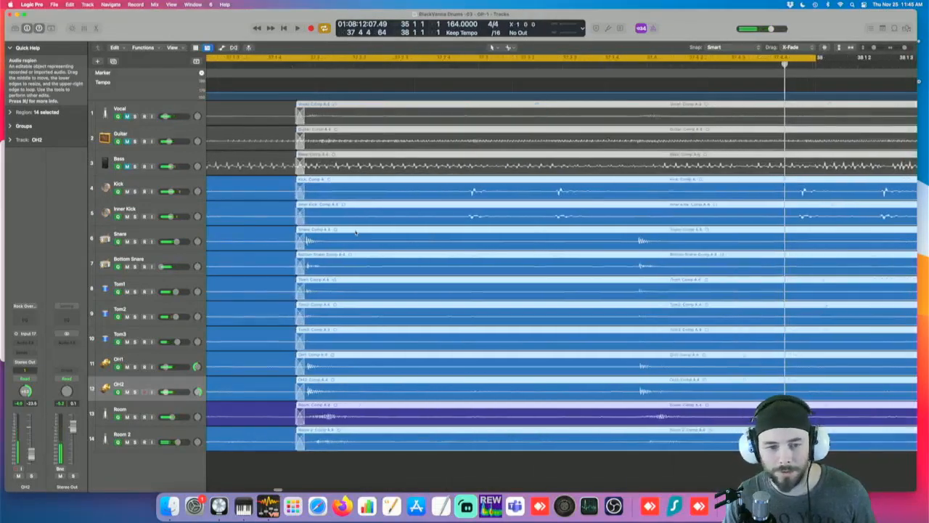
left_click_drag(352, 236, 362, 240)
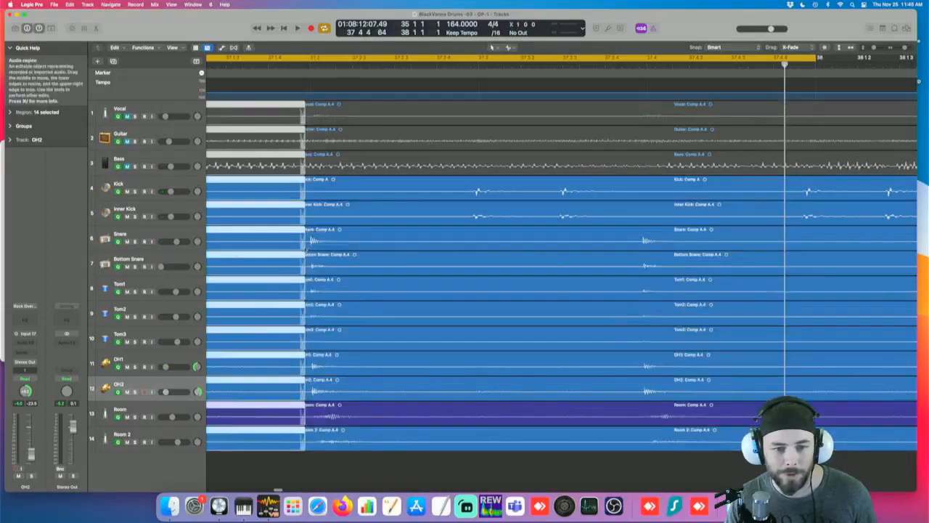
left_click(311, 245)
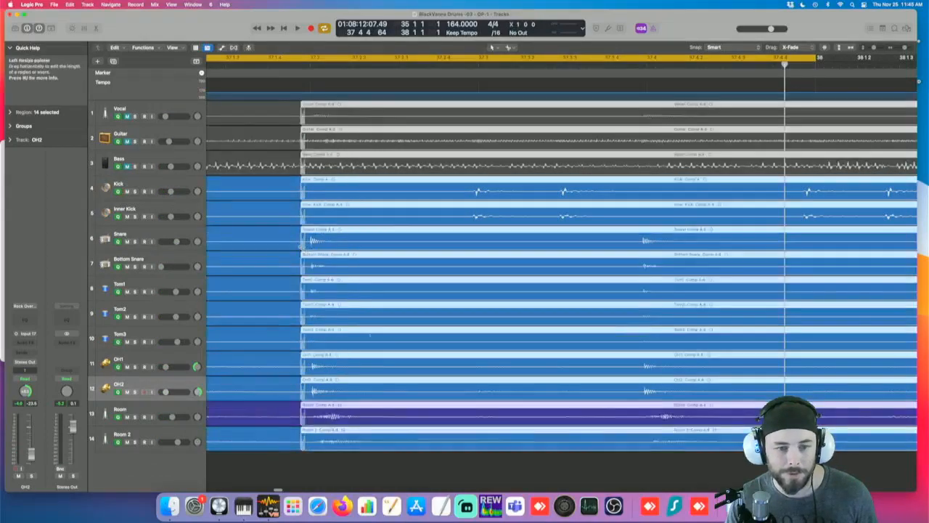
left_click_drag(301, 247, 276, 247)
key("super+Left")
key("super+Left")
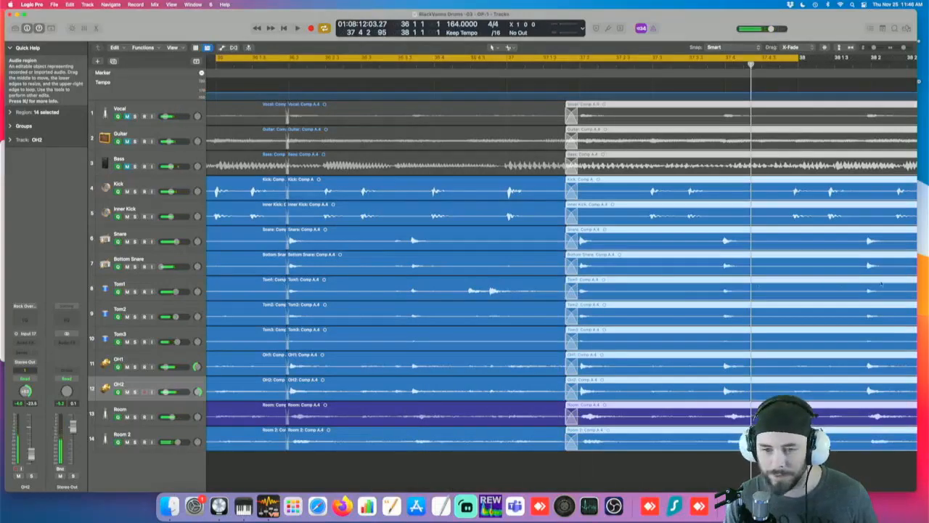
Step: Nudge the bar 37 regions a touch later and play back the transition into them
left_click_drag(622, 245, 625, 247)
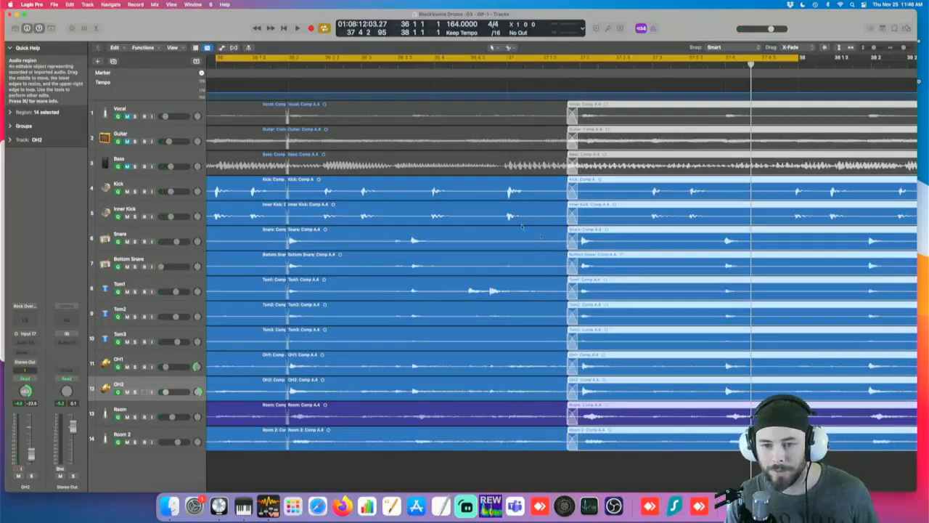
key("space")
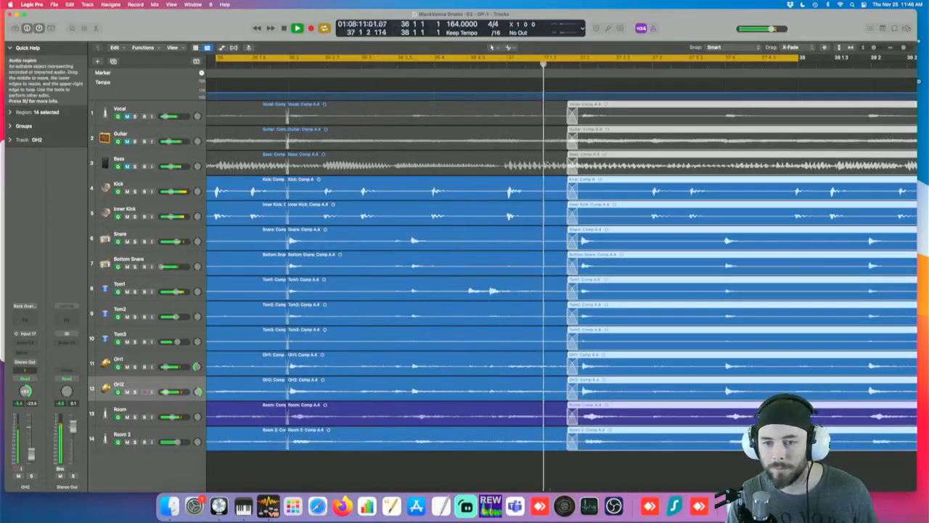
key("super+Left")
key("super+Left")
key("super+Left")
scroll(572, 167, "right", 10)
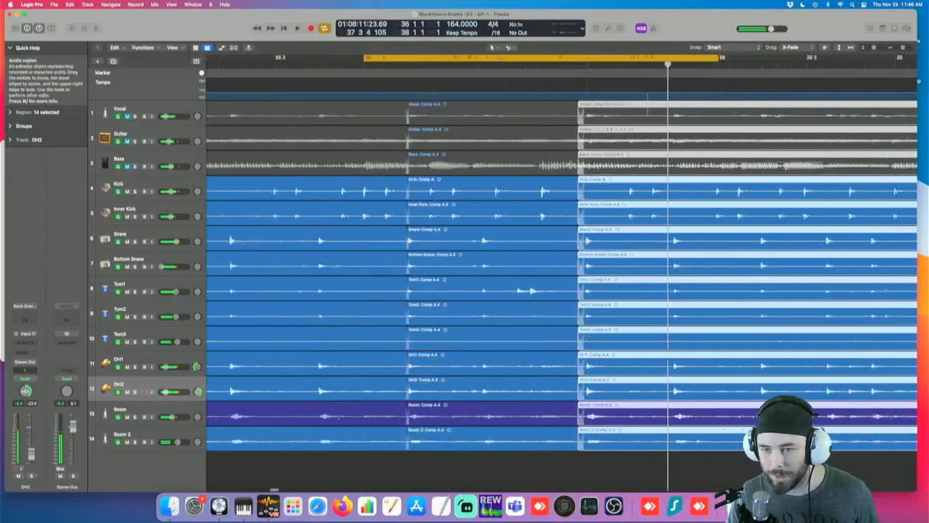
key("super+Left")
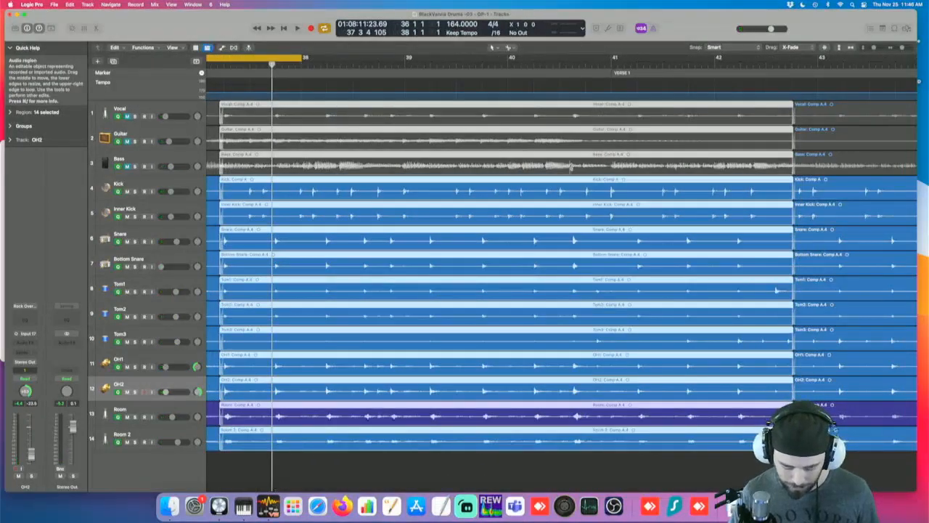
Step: Advance the cycle range to bars 42 to 44 and play back the edit near the end of bar 42
key("shift+super+period")
key("shift+super+period")
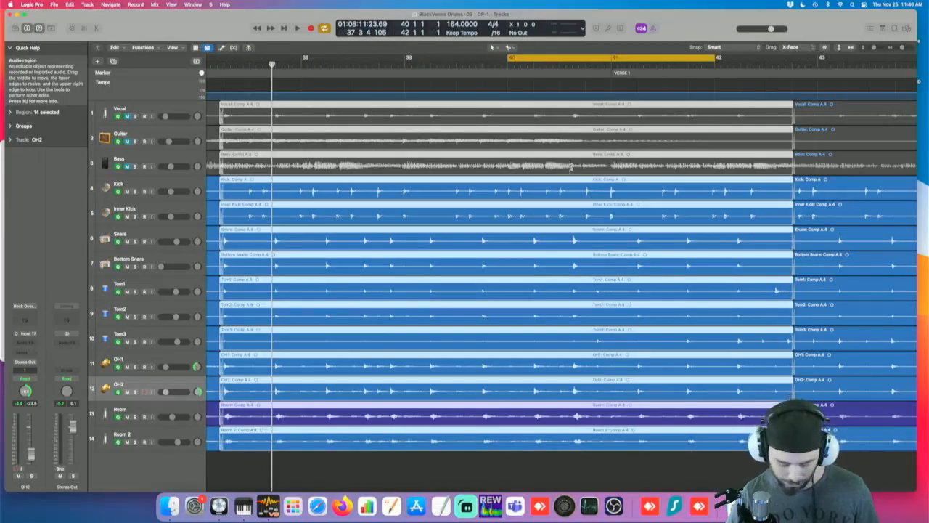
key("shift+super+period")
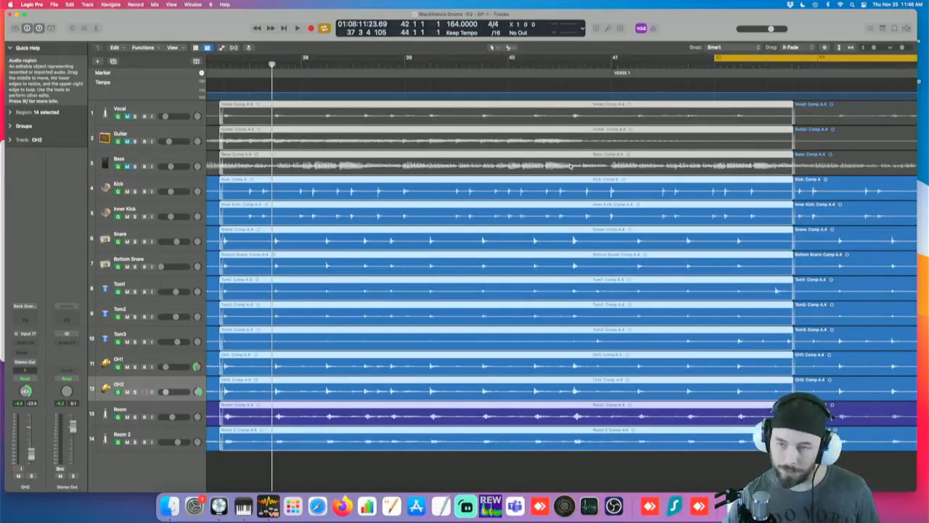
scroll(570, 167, "right", 8)
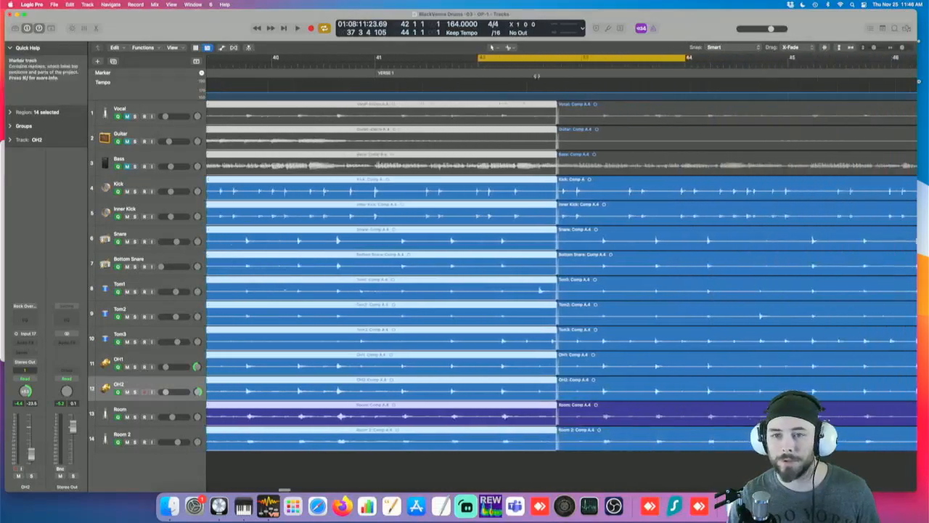
key("space")
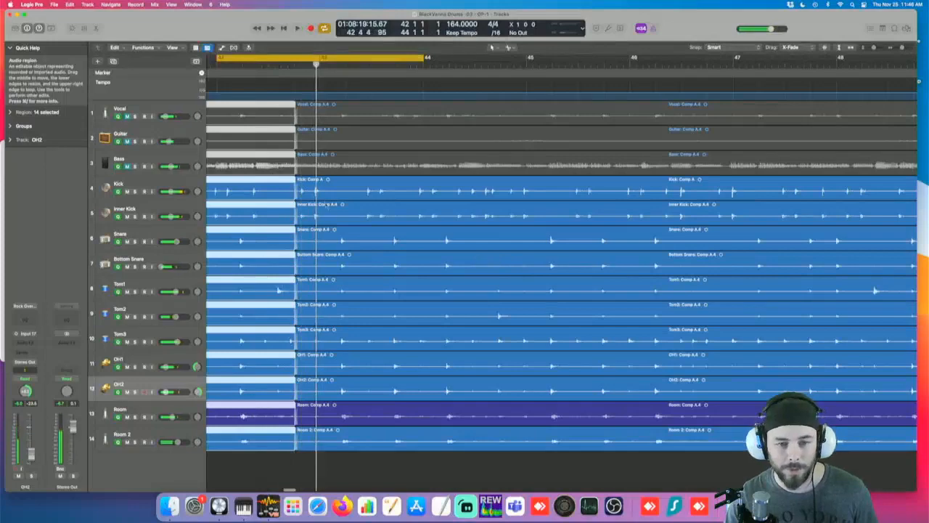
Step: Trim the start of the regions before bar 43 slightly later and extend the preceding regions past their first kick hit to crossfade
left_click(327, 206)
key("super+Right")
key("super+Right")
key("super+Right")
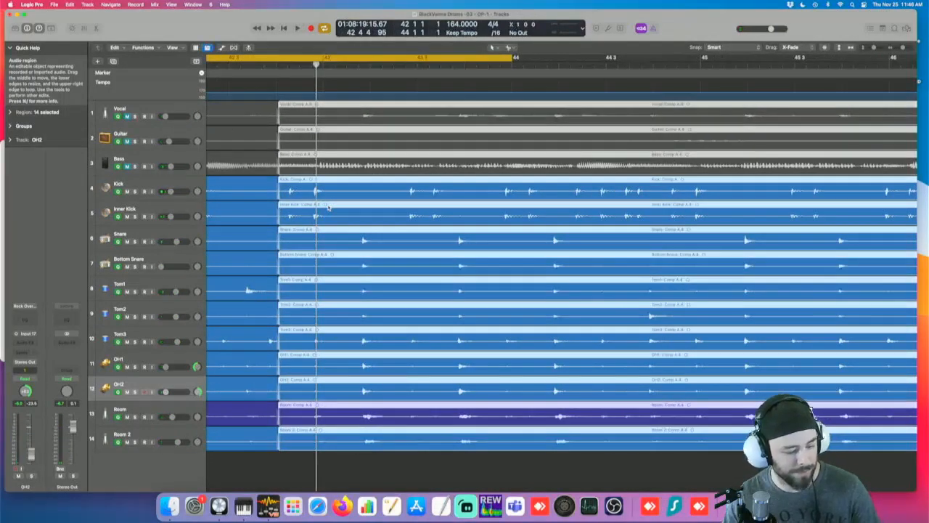
key("super+Right")
key("super+Right")
key("super+Right")
key("super+Right")
key("super+Right")
scroll(444, 189, "left", 5)
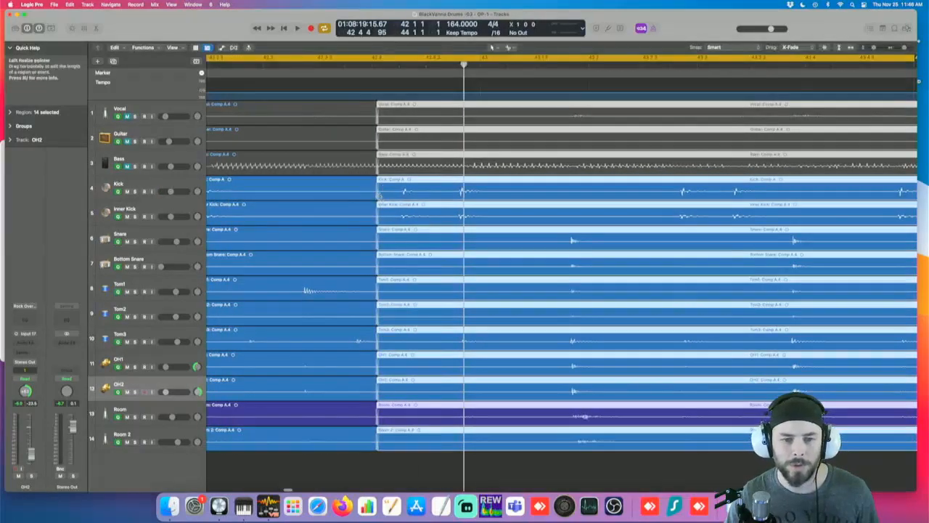
left_click_drag(386, 196, 385, 197)
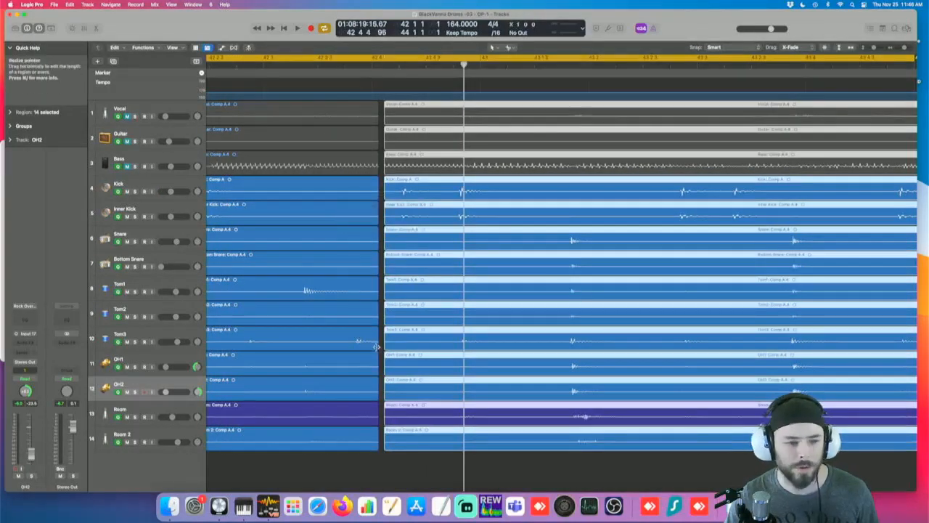
left_click(377, 346)
left_click_drag(384, 347, 430, 347)
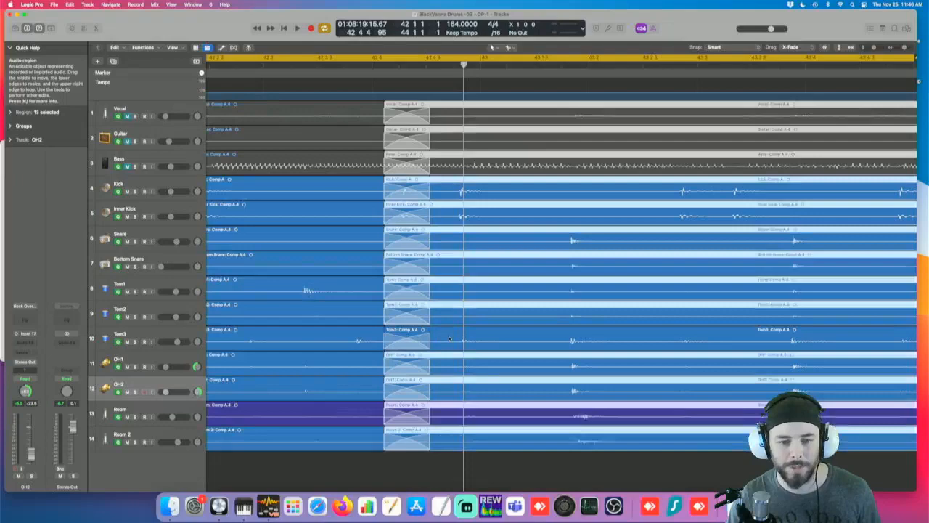
Step: Enlarge the tracks and examine the tom, kick and snare waveforms around the crossfade at the end of bar 42
key("super+Down")
key("super+Down")
key("super+Down")
key("super+Down")
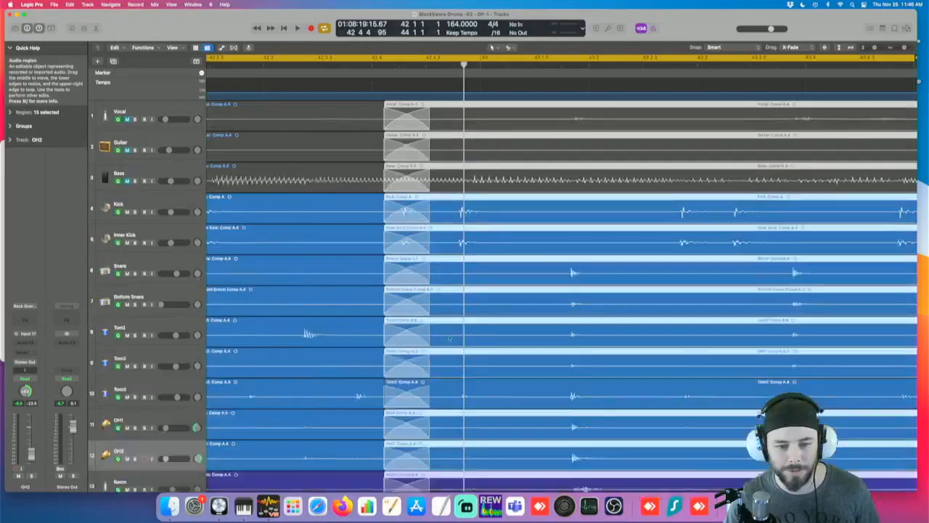
scroll(449, 338, "down", 5)
scroll(450, 338, "down", 4)
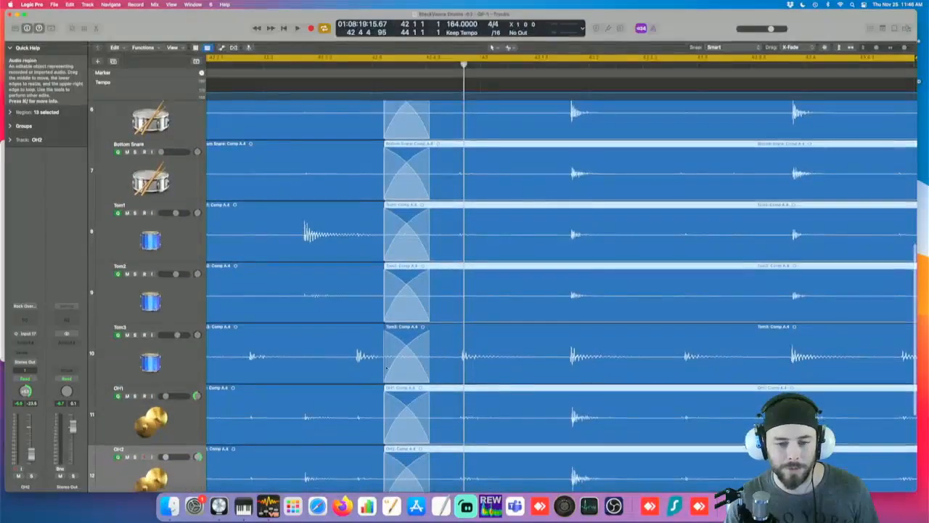
scroll(416, 348, "up", 6)
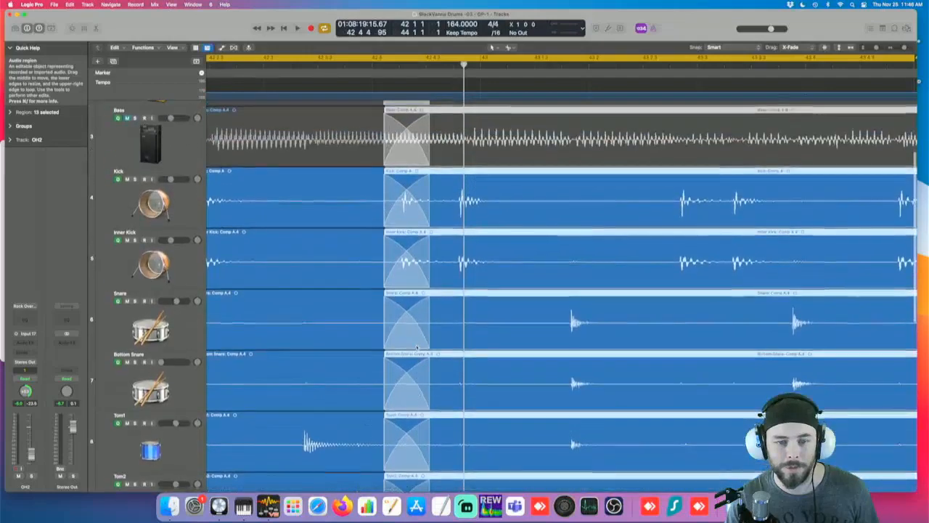
key("super+Left")
key("super+Left")
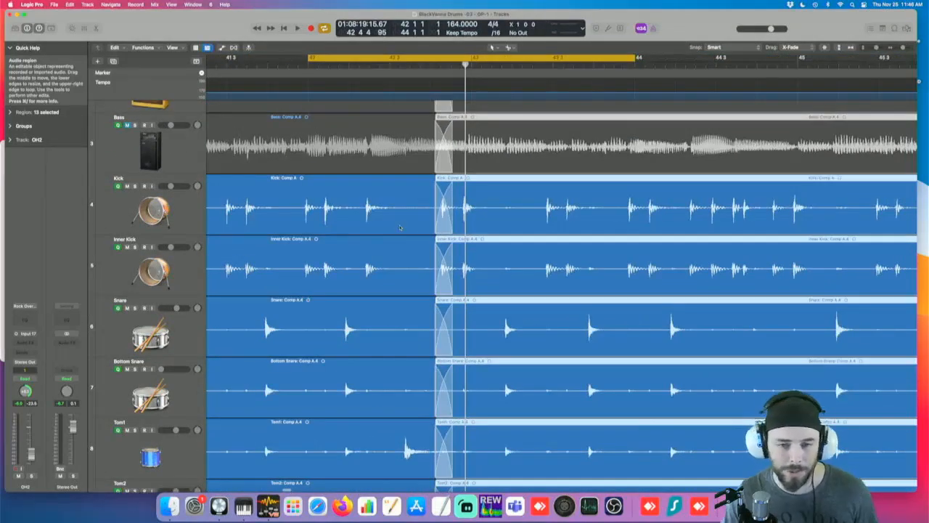
Step: Shift the cycle range to run from just before bar 42 to late in bar 44 and play back the edit before bar 43
key("super+Up")
key("super+Up")
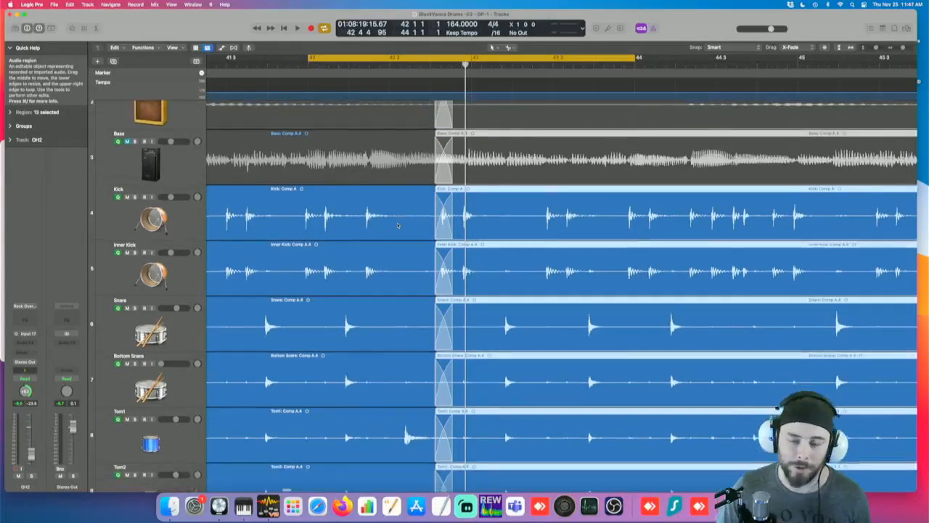
key("super+Left")
key("super+Left")
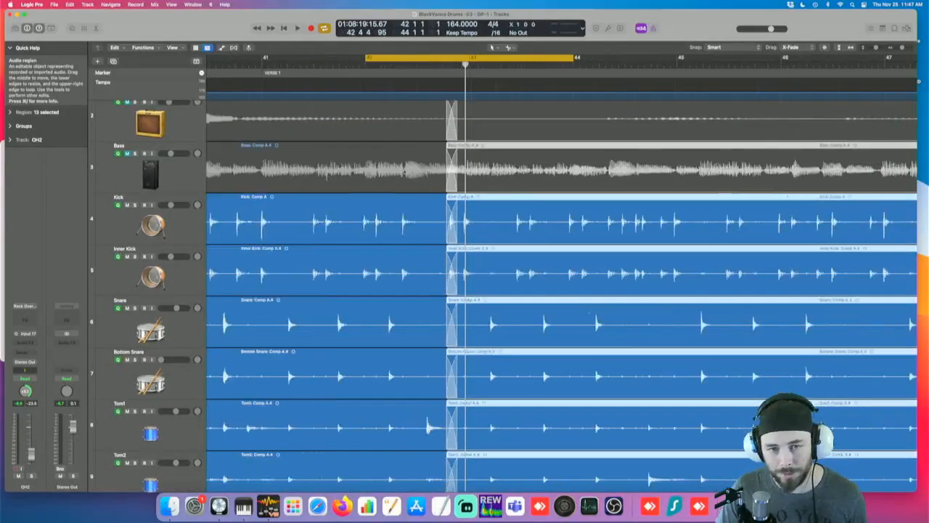
left_click(264, 58, "shift")
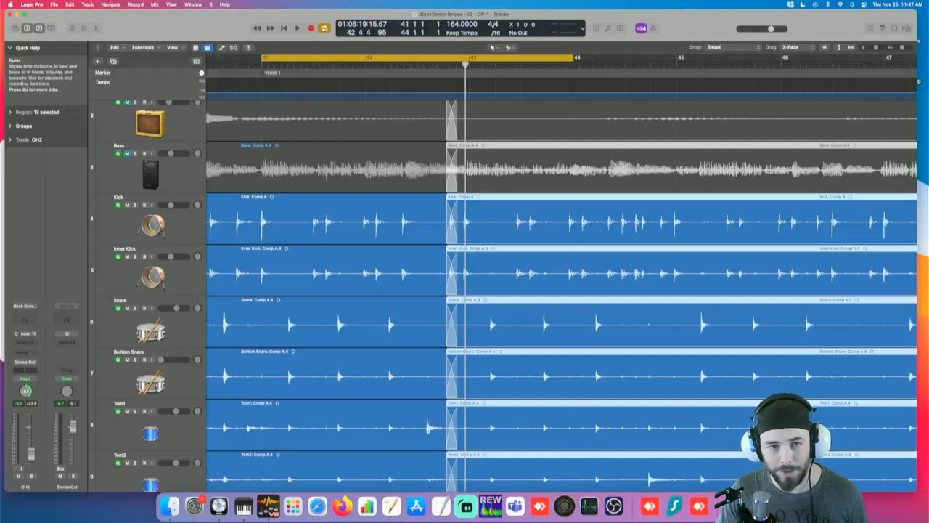
left_click_drag(332, 57, 408, 57)
key("space")
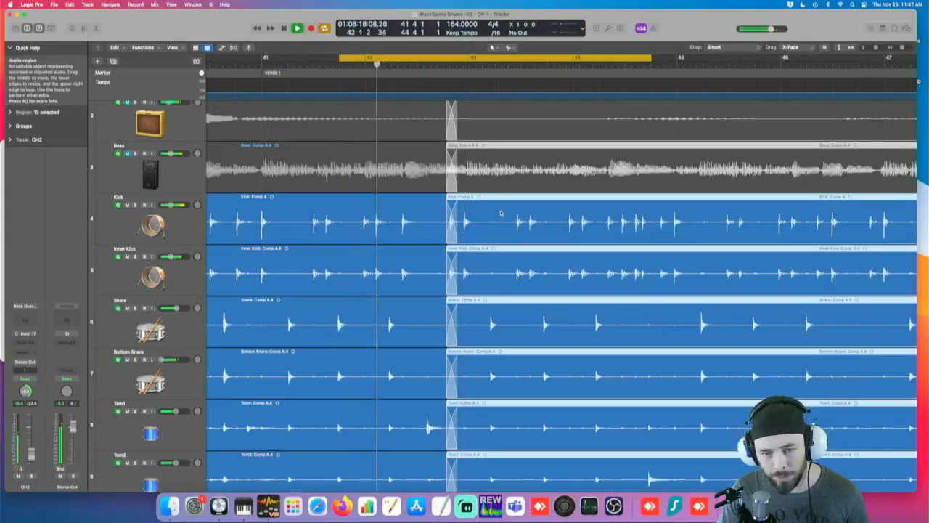
key("space")
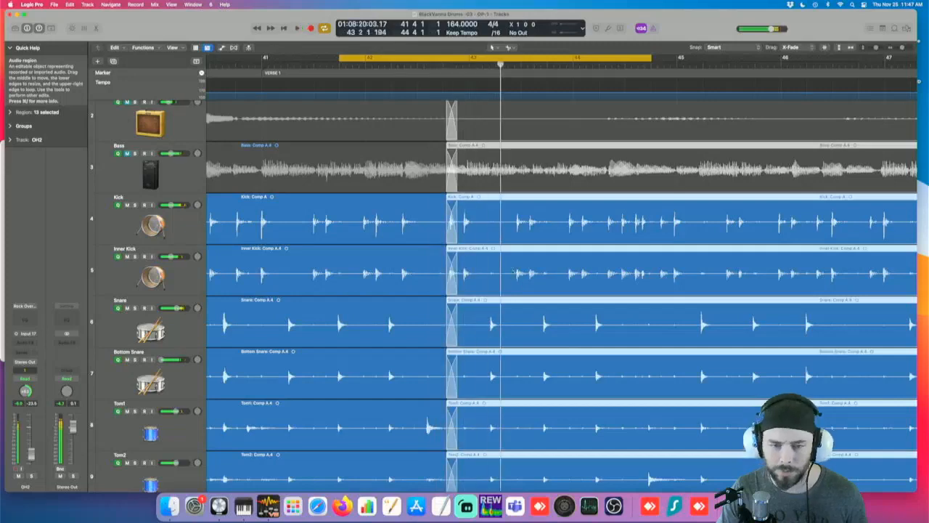
Step: Trim the start of the bar 43 regions to just before the snare hit, about 43 1 3 176, and extend the preceding regions past their matching hit
scroll(493, 247, "down", 2)
scroll(493, 243, "down", 3)
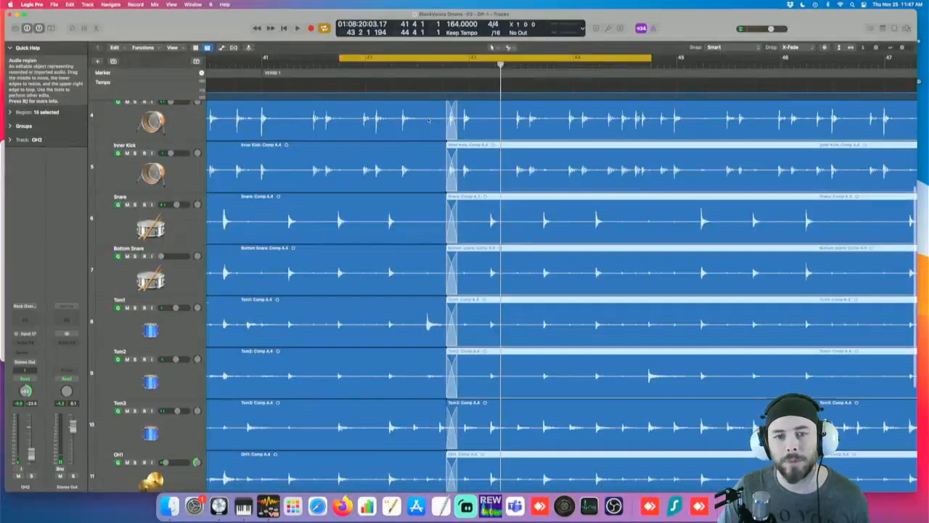
left_click(428, 120)
left_click(478, 121)
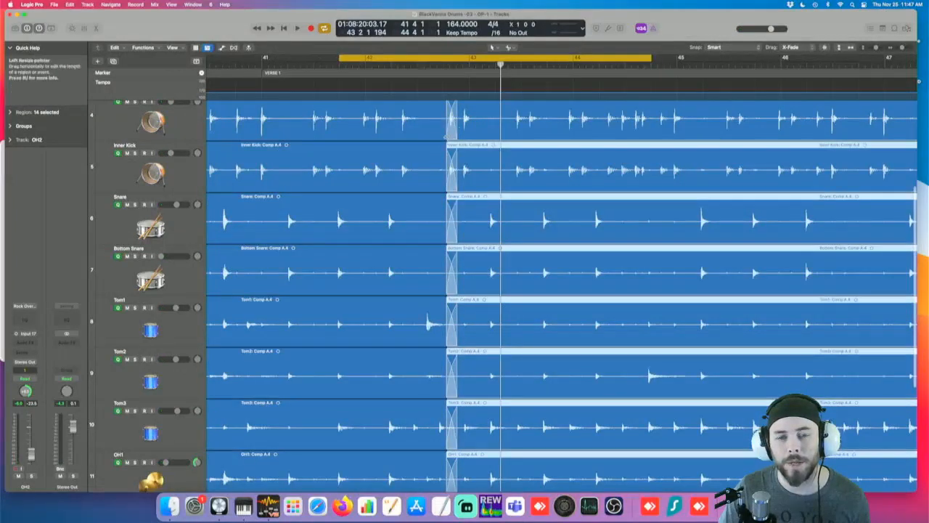
left_click_drag(447, 137, 486, 139)
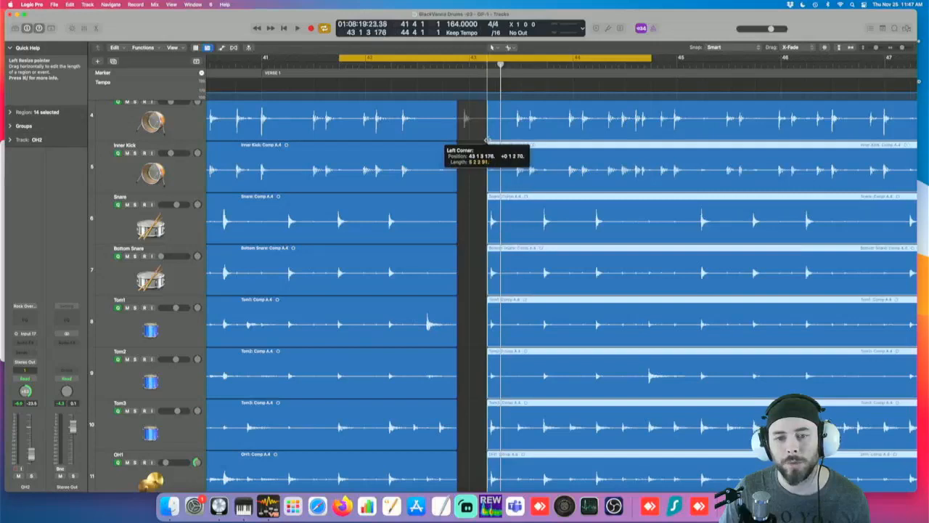
left_click_drag(458, 242, 532, 232)
key("super+Right")
key("super+Right")
key("super+Right")
key("super+Right")
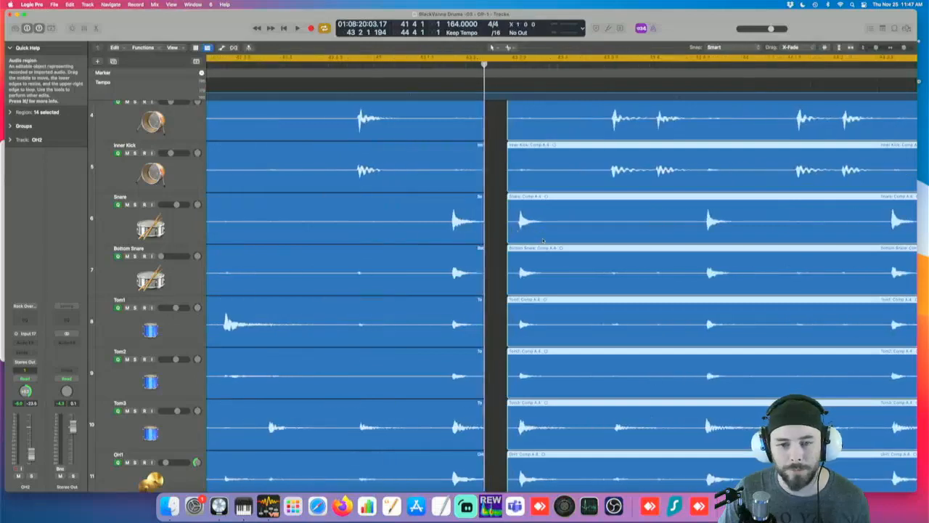
Step: Tighten both region edges around the duplicated snare hit and slide the later regions back until the two snare transients line up
key("super+Right")
key("super+Right")
left_click_drag(513, 238, 408, 240)
left_click(445, 238)
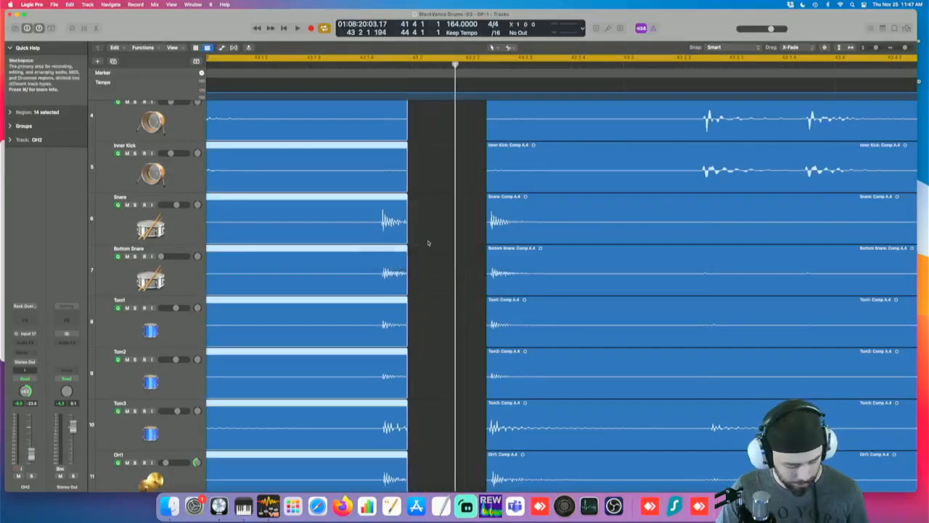
left_click_drag(513, 231, 454, 236)
left_click_drag(410, 213, 375, 231)
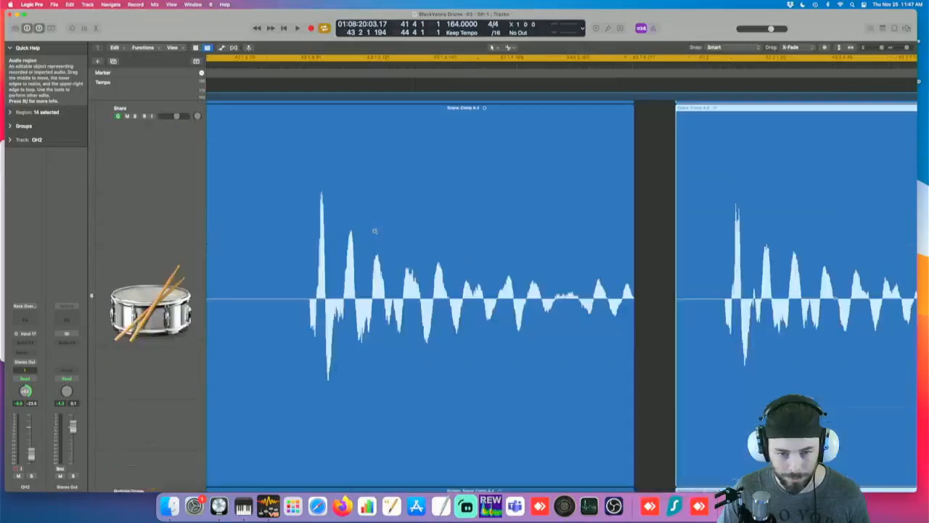
left_click_drag(782, 269, 311, 305)
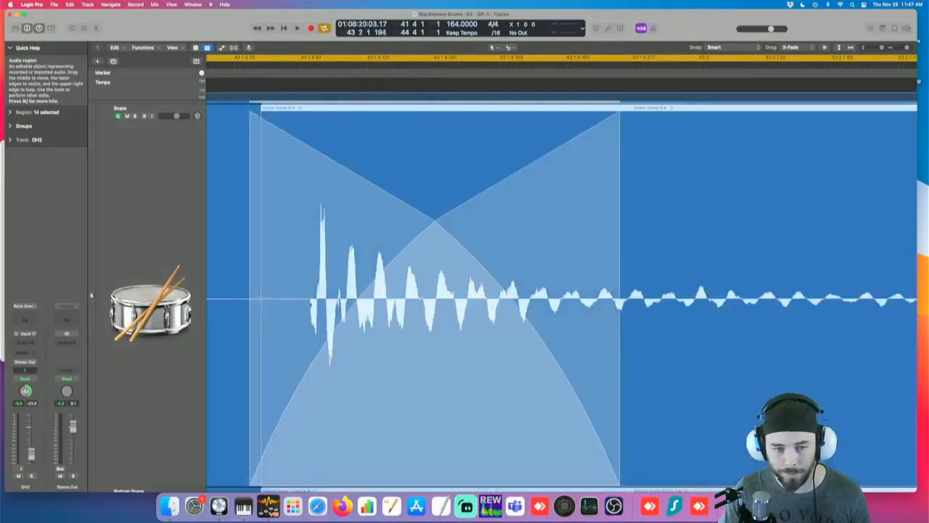
Step: Trim the end of the preceding regions to just before the snare hit, at about 43 1 4 88
left_click(236, 325)
key("super+Left")
key("super+Left")
key("super+Left")
scroll(342, 435, "left", 2)
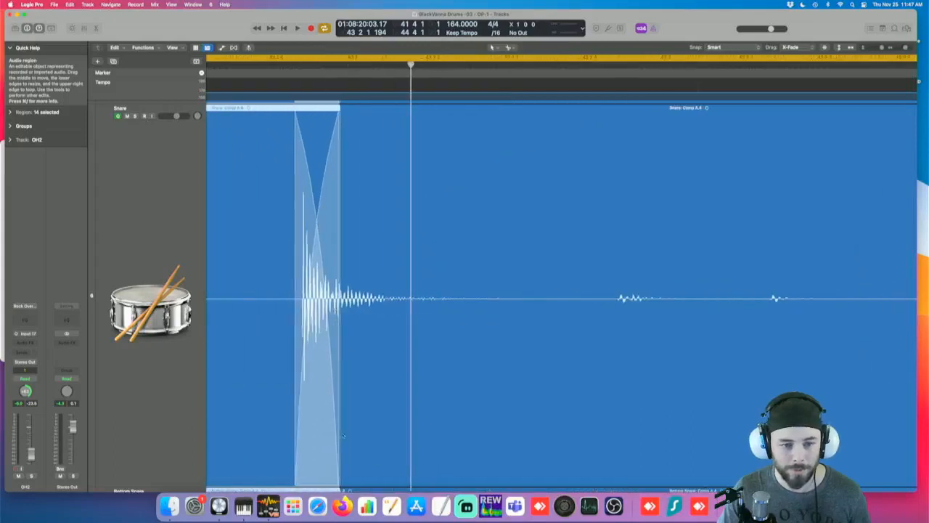
left_click_drag(338, 450, 297, 441)
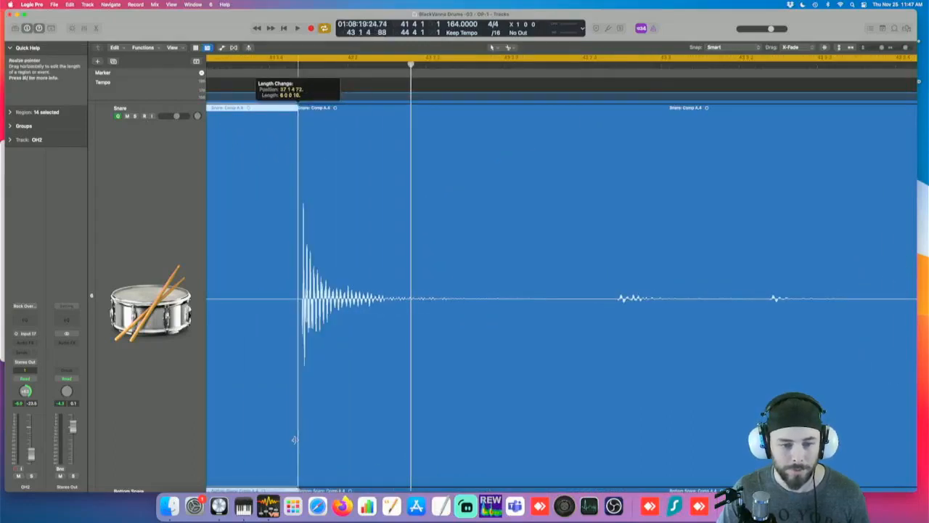
Step: Extend the start of the following regions slightly earlier so they crossfade with the preceding regions ahead of the bar 43 snare hit
left_click(325, 423)
key("super+Up")
key("super+Up")
key("super+Up")
key("super+Up")
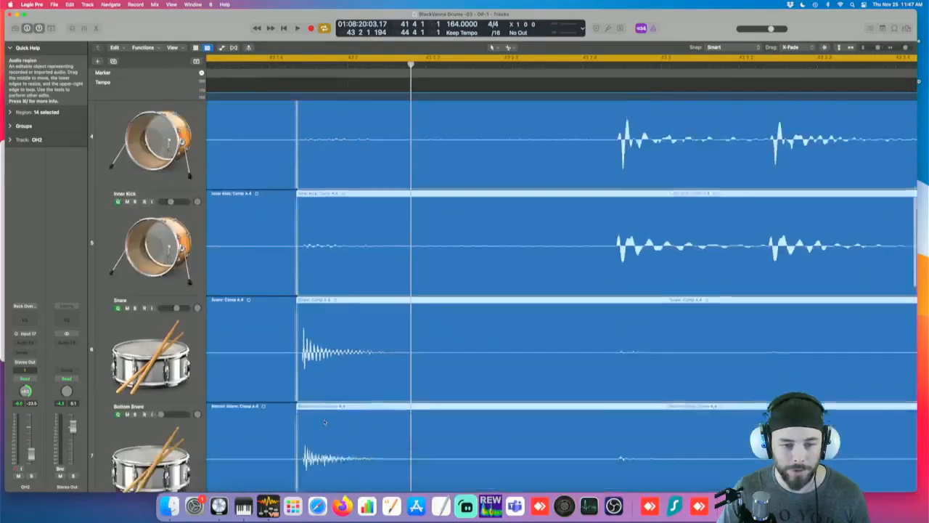
scroll(325, 422, "down", 2)
scroll(325, 422, "up", 4)
scroll(327, 421, "down", 5)
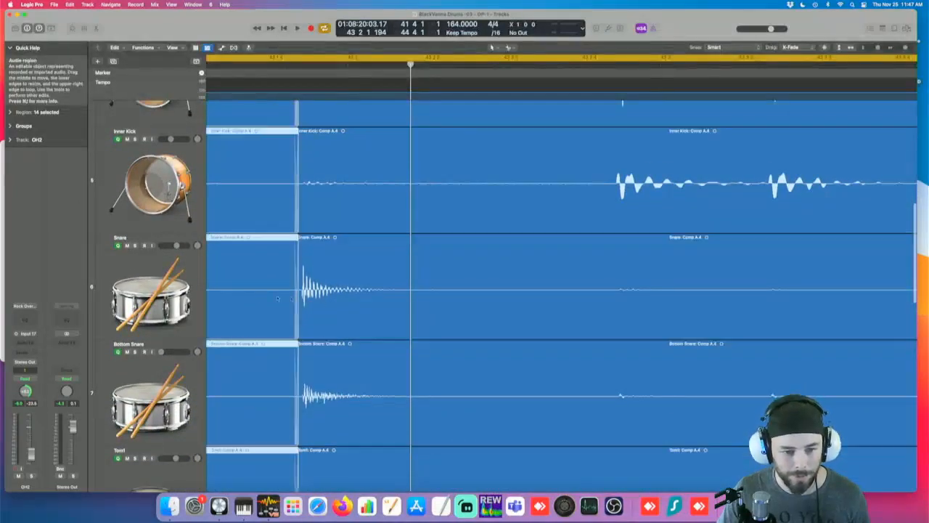
left_click_drag(296, 334, 278, 335)
Step: Examine the new crossfade before the bar 43 snare hit across the kick, snare, tom, overhead and room tracks
key("super+Up")
key("super+Up")
scroll(294, 330, "down", 1)
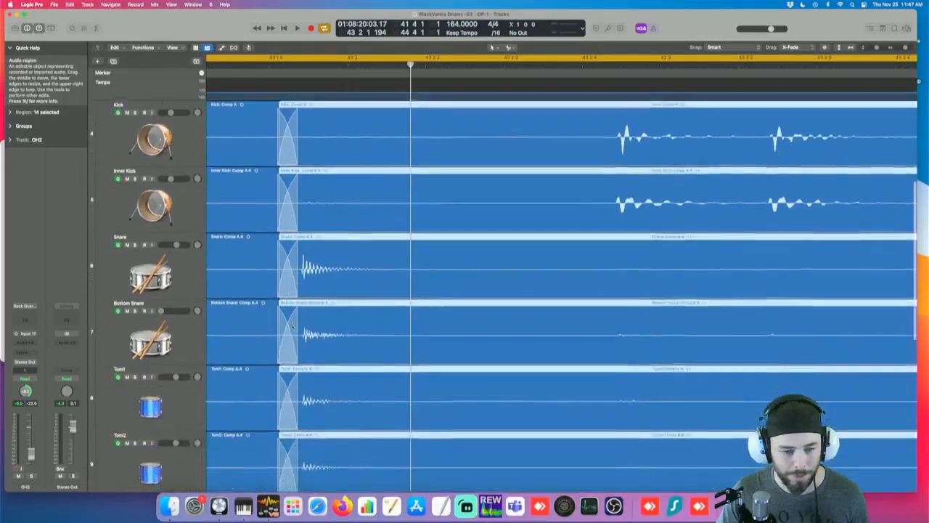
key("super+Right")
scroll(292, 327, "left", 5)
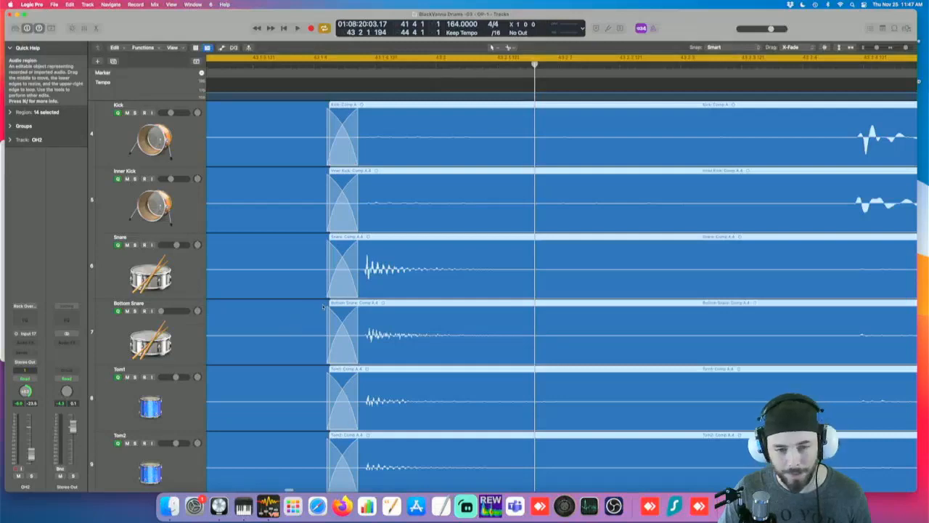
scroll(323, 306, "down", 2)
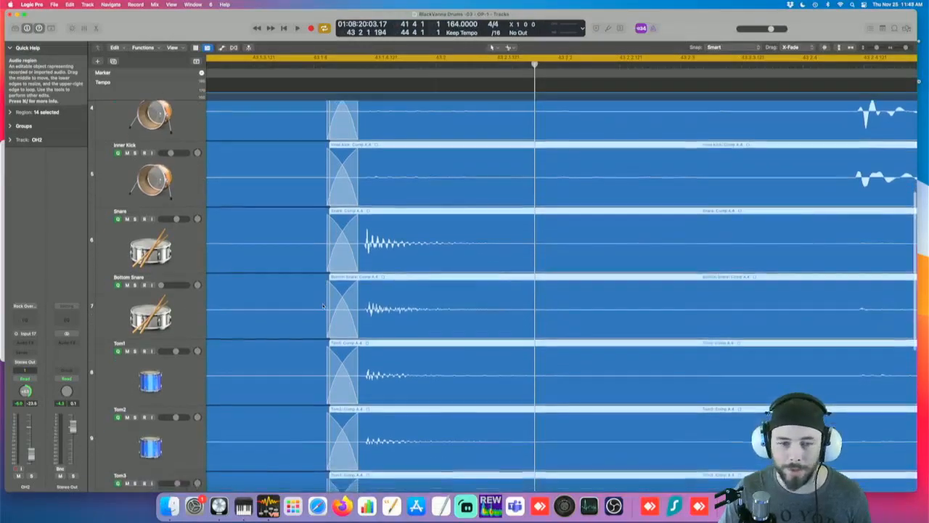
key("super+Right")
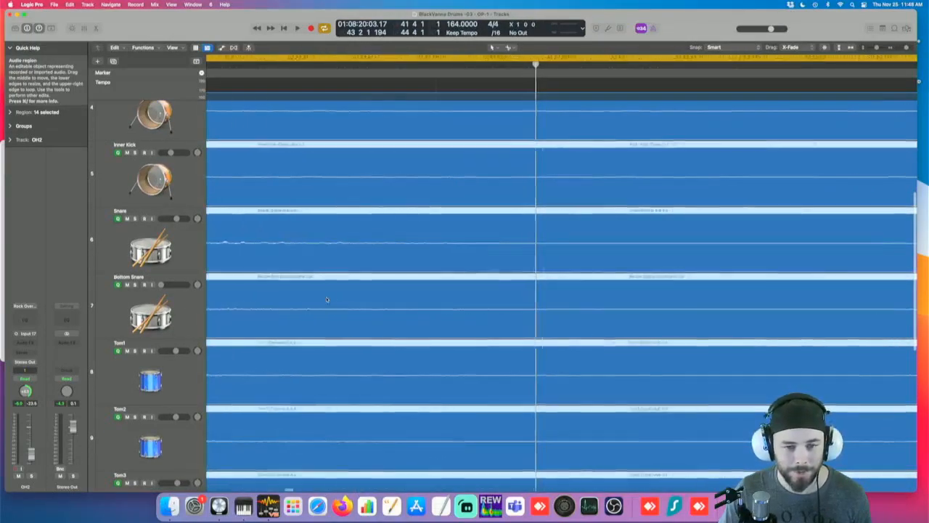
scroll(314, 294, "left", 2)
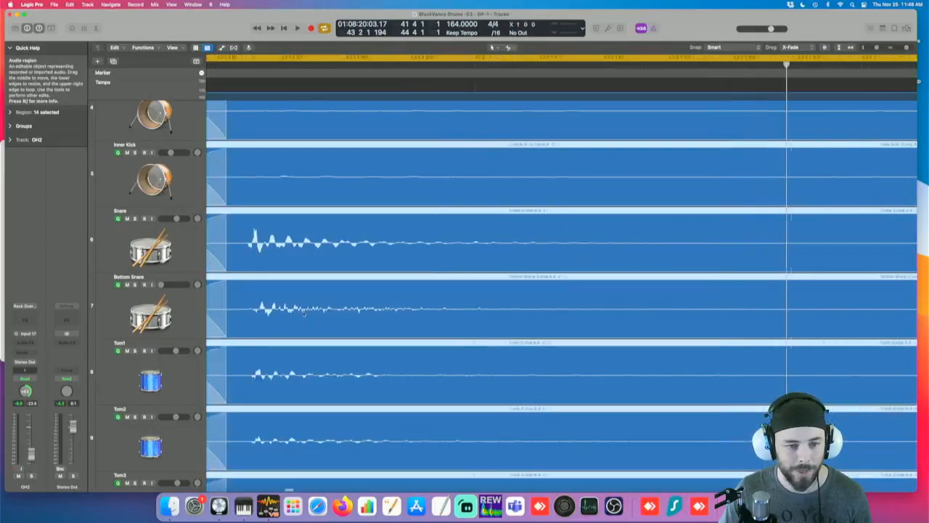
scroll(304, 314, "left", 6)
scroll(305, 312, "down", 1)
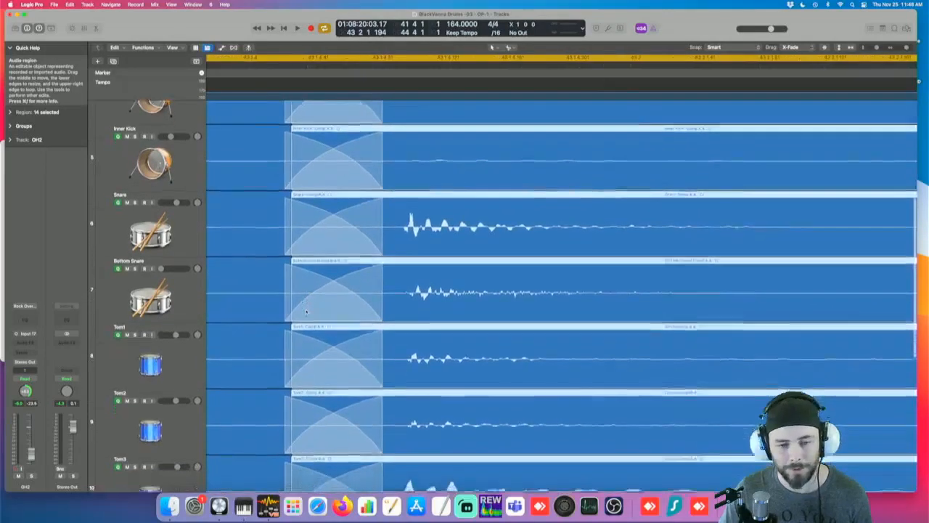
scroll(306, 311, "down", 4)
key("super+Left")
key("super+Left")
key("super+Left")
key("super+Left")
key("super+Left")
key("super+Left")
key("super+Left")
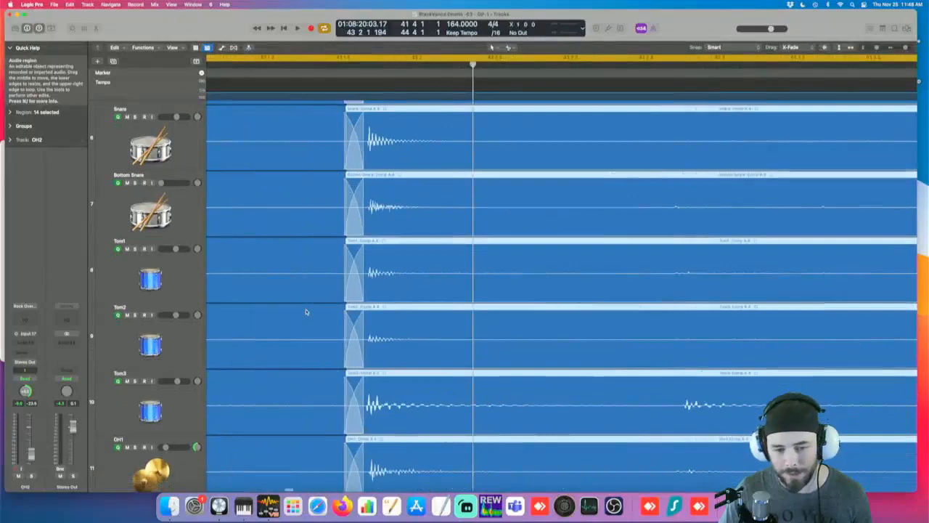
scroll(305, 311, "down", 5)
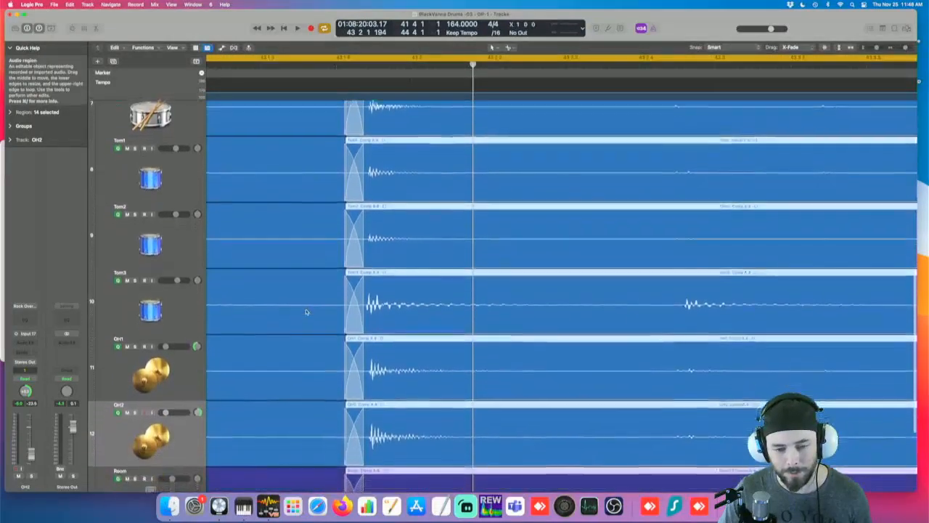
key("super+Up")
key("super+Up")
key("super+Up")
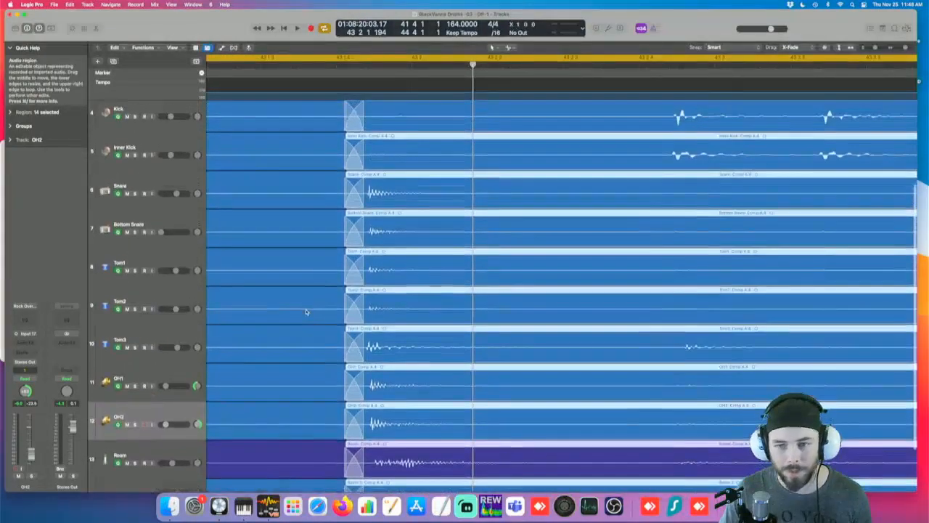
key("super+Up")
key("super+Up")
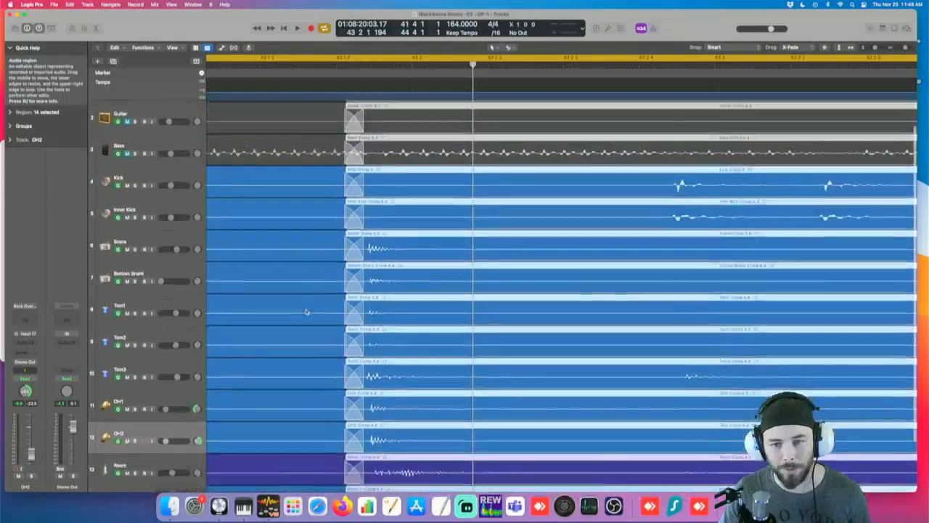
Step: Play back the bar 43 edit, turn off cycling and keep listening into the following bars
key("super+Left")
key("shift+space")
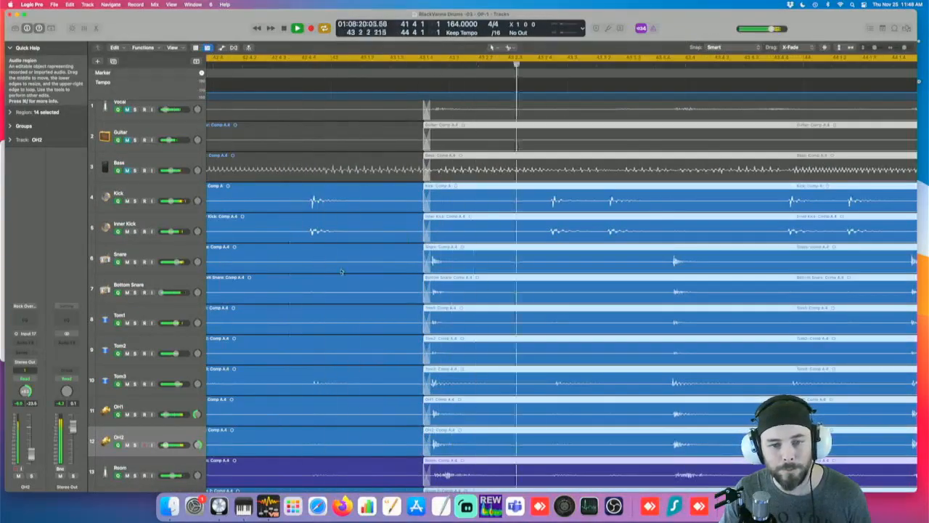
key("super+Right")
key("super+Right")
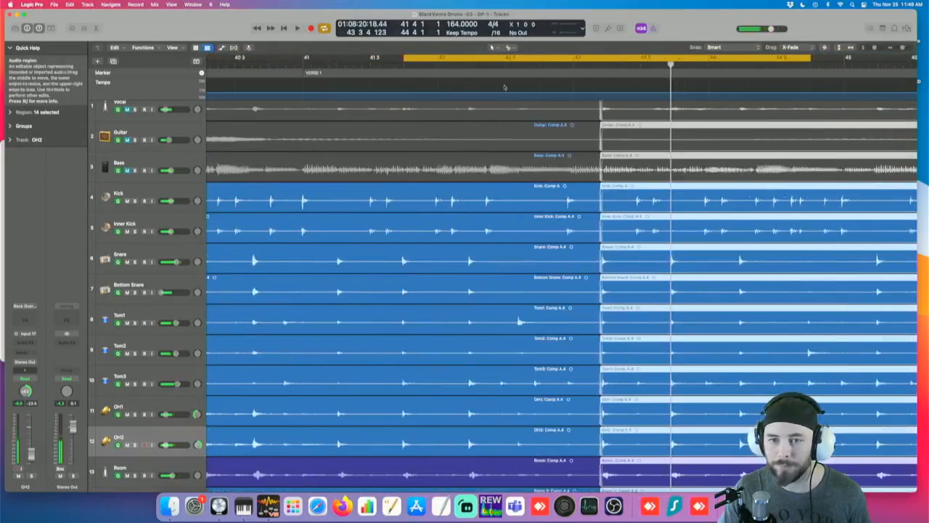
left_click(574, 59)
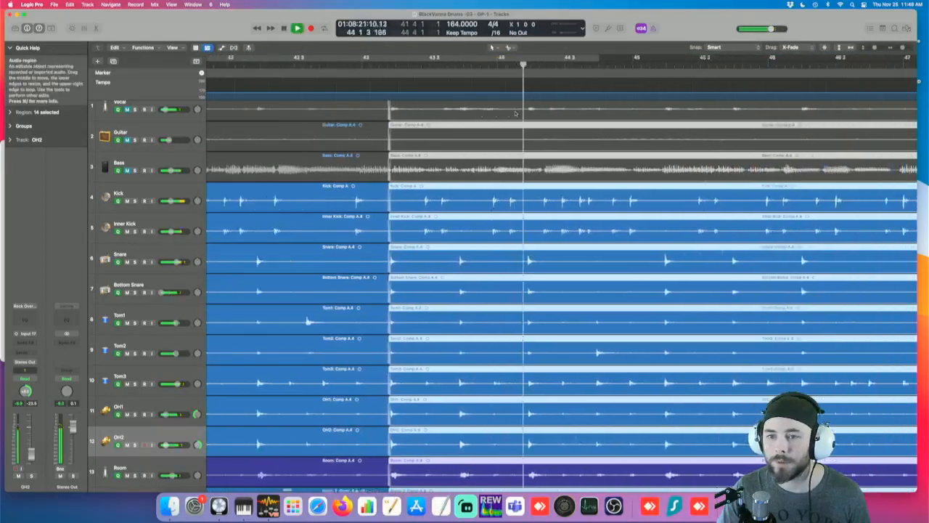
key("super+Left")
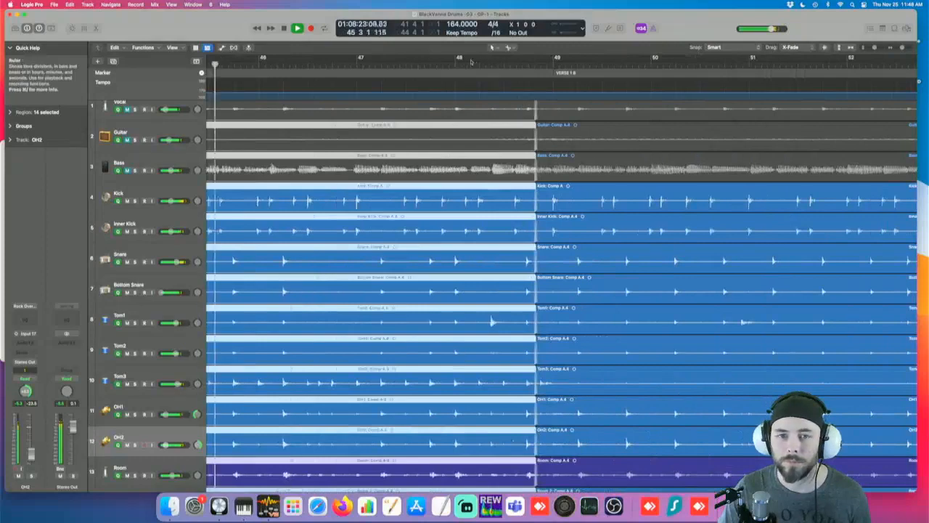
Step: Set the cycle range to bars 48 to 50 and play back the edit just before bar 49
left_click_drag(529, 64, 652, 62)
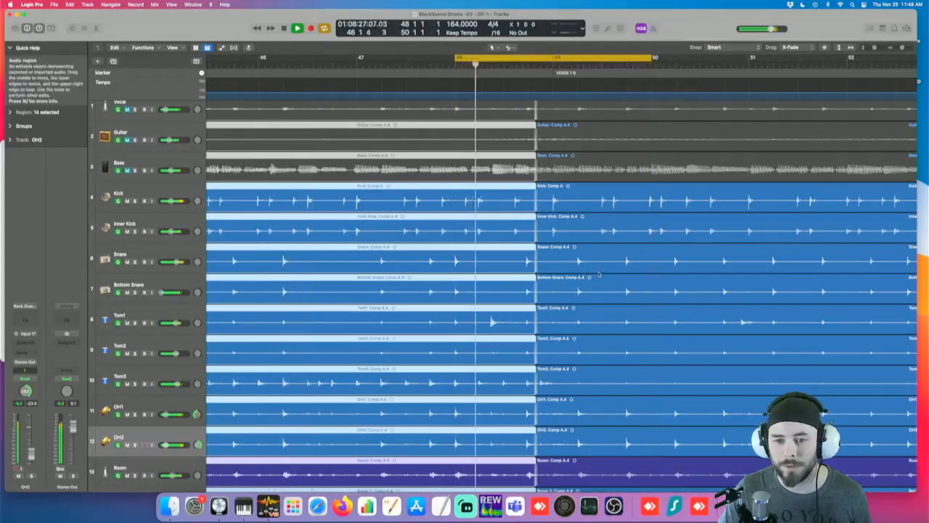
key("Right")
key("super+Right")
key("super+Right")
key("super+Right")
key("super+Right")
key("super+Right")
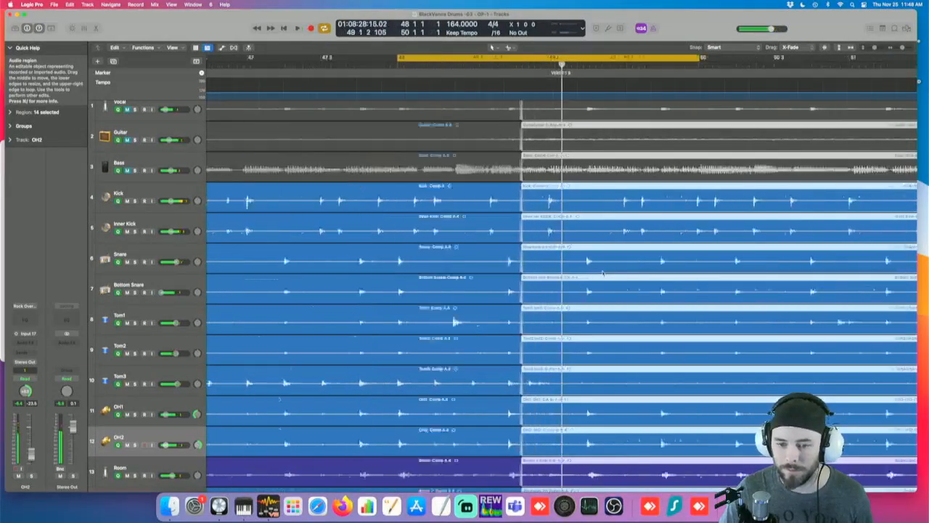
Step: Trim the start of the following regions up to the Tom3 hit before bar 49 and extend the preceding regions towards it
scroll(434, 337, "down", 2)
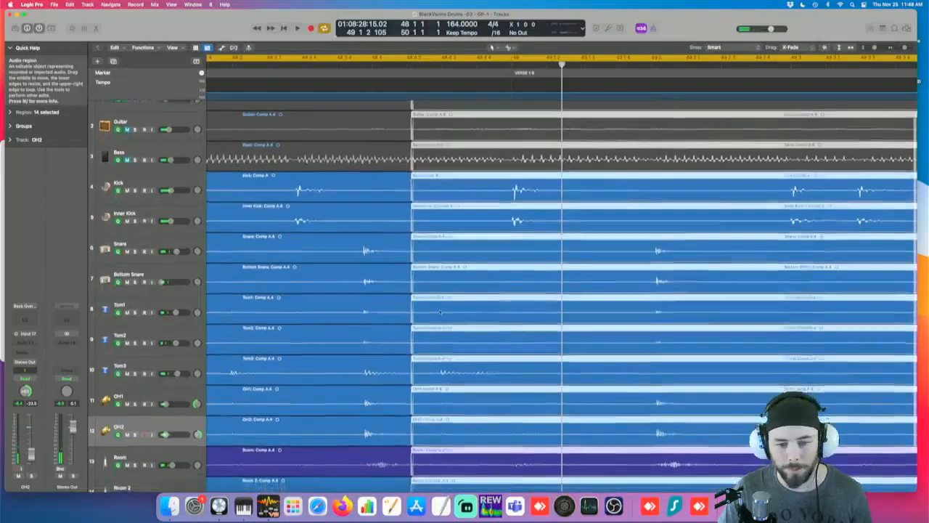
key("Left")
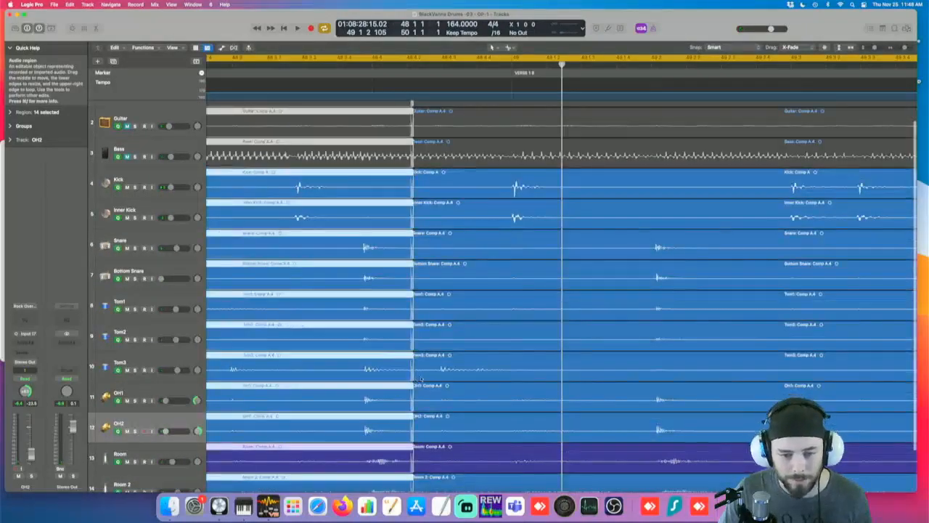
key("Right")
left_click_drag(412, 375, 430, 395)
key("Left")
key("super+Right")
key("super+Right")
key("super+Right")
key("super+Right")
key("super+Right")
key("super+Right")
scroll(490, 359, "right", 3)
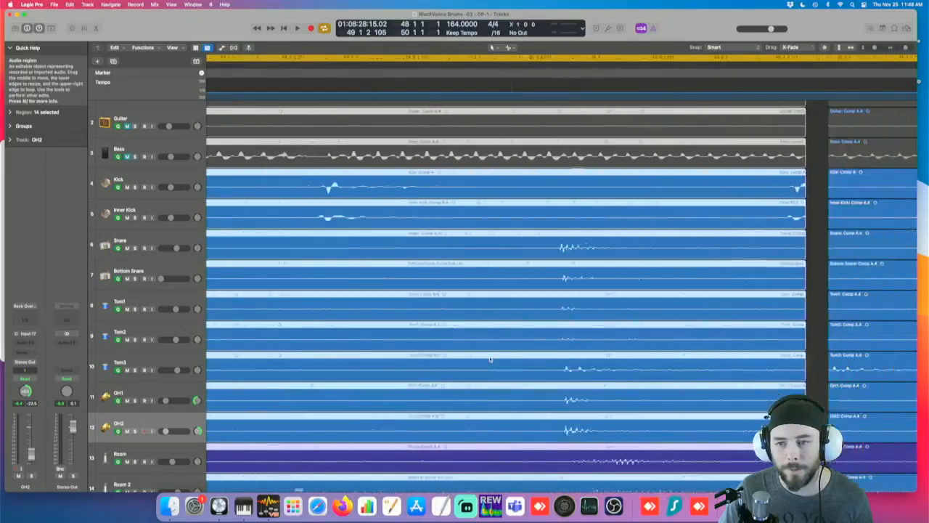
Step: Trim the end of the preceding regions back to about 48 4 2 143, just ahead of the kick transient
scroll(490, 359, "right", 10)
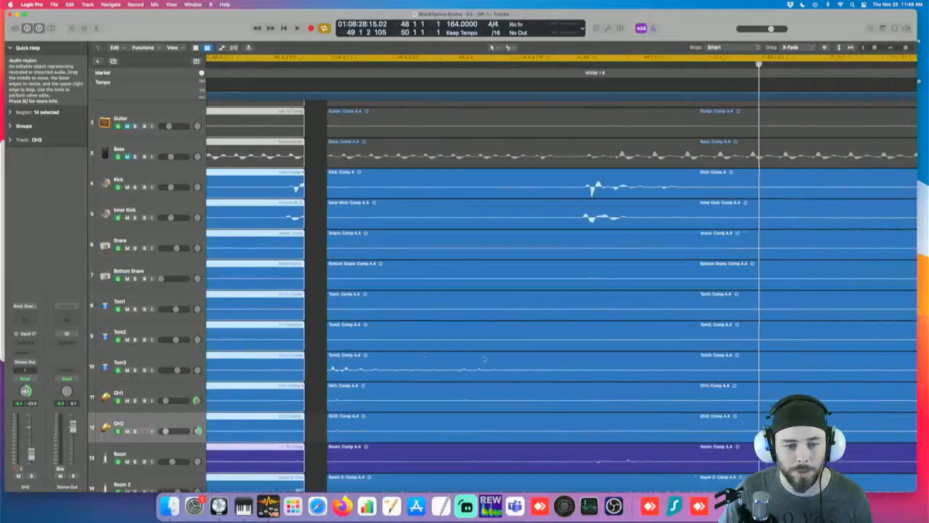
scroll(485, 358, "right", 1)
key("super+Right")
key("super+Right")
key("super+Right")
key("super+Right")
scroll(397, 360, "right", 2)
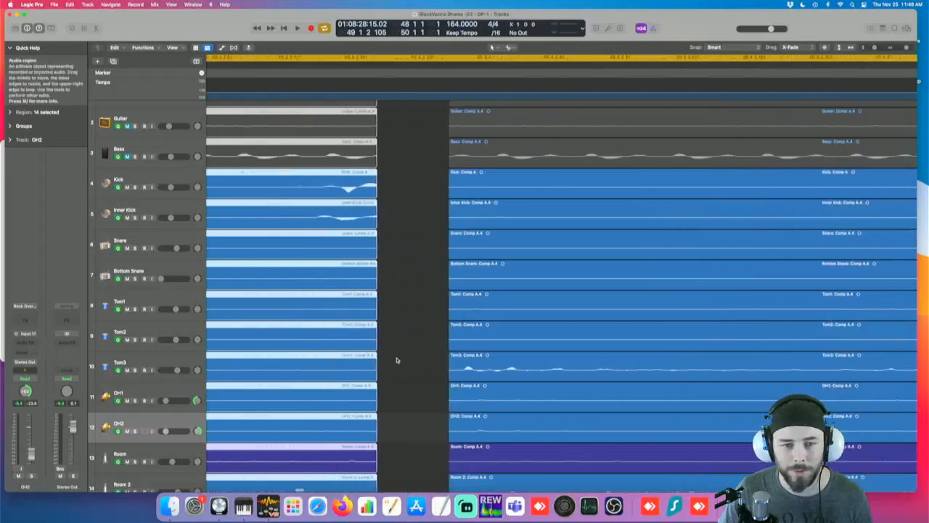
key("super+Down")
key("super+Down")
key("super+Down")
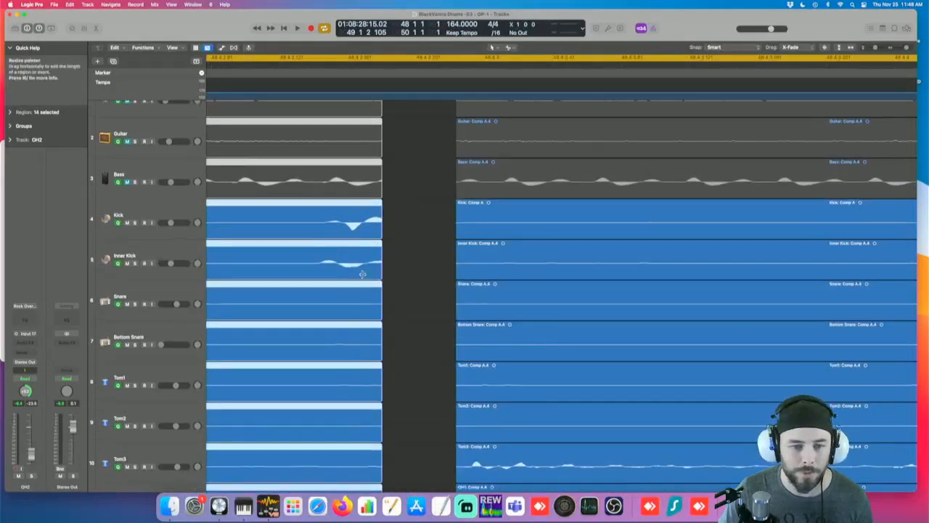
left_click_drag(362, 273, 318, 274)
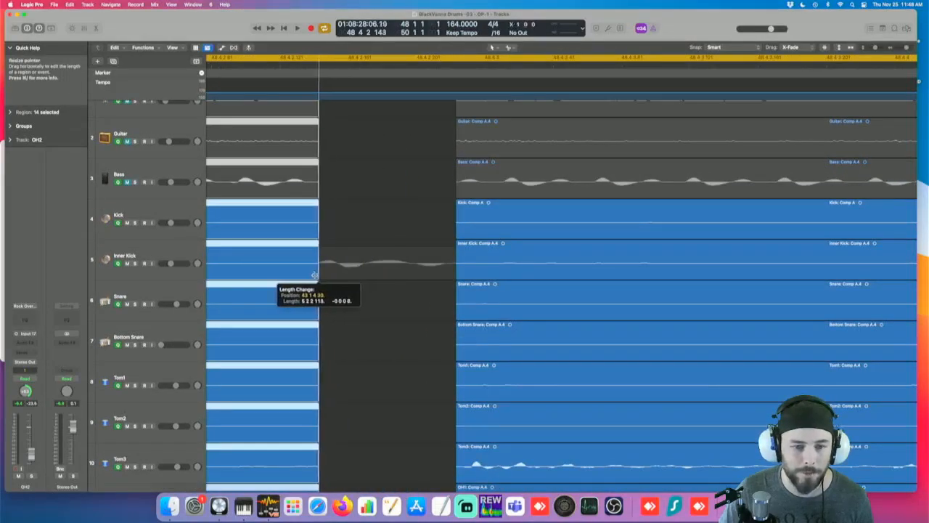
Step: Select the following regions and adjust their start so it sits just ahead of the Tom3 hit before bar 49
scroll(438, 417, "down", 2)
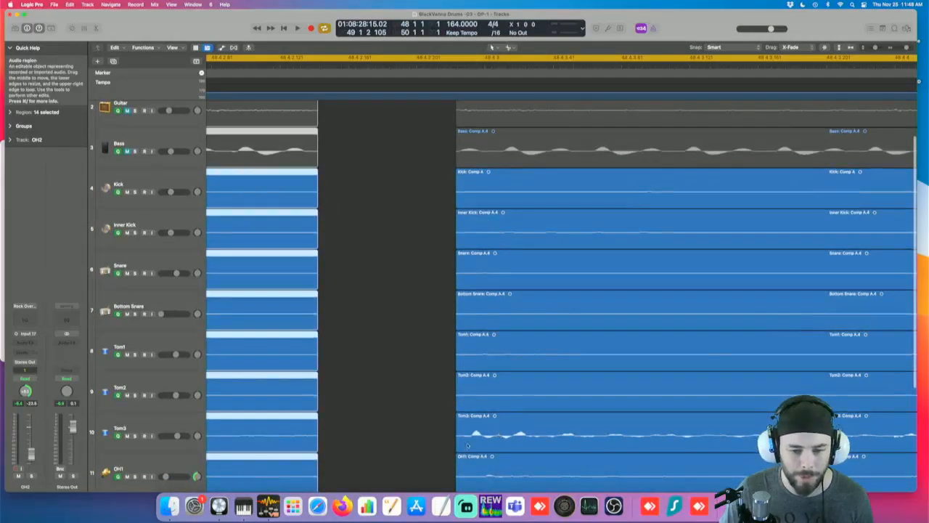
key("super+Down")
key("super+Down")
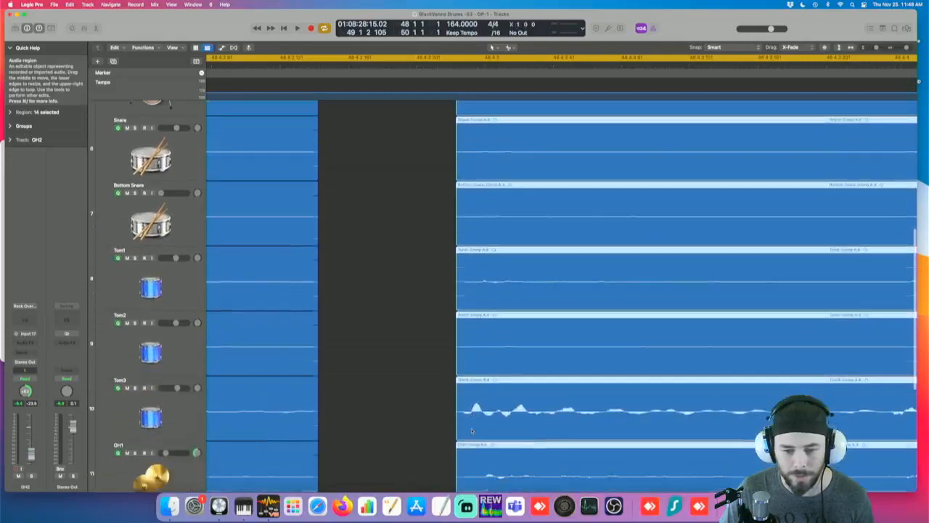
scroll(457, 433, "up", 3)
key("super+Down")
scroll(439, 407, "down", 8)
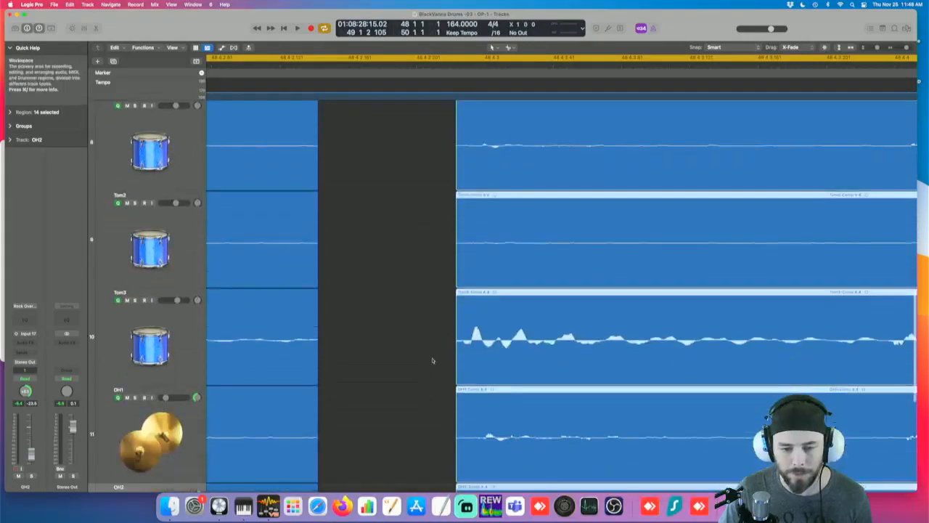
left_click_drag(490, 371, 490, 371)
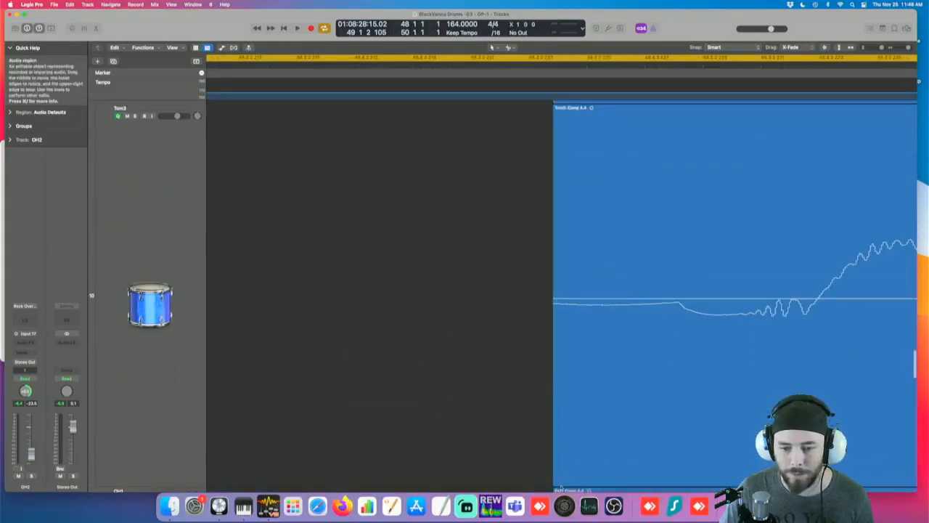
left_click_drag(554, 481, 507, 462)
Step: Move the following regions earlier to meet the trimmed preceding regions, crossfading them at the Tom3 hit before bar 49
key("super+Left")
key("super+Left")
key("super+Left")
key("super+Left")
key("super+Left")
scroll(420, 382, "left", 5)
key("super+Left")
key("super+Left")
key("super+Left")
scroll(482, 402, "left", 5)
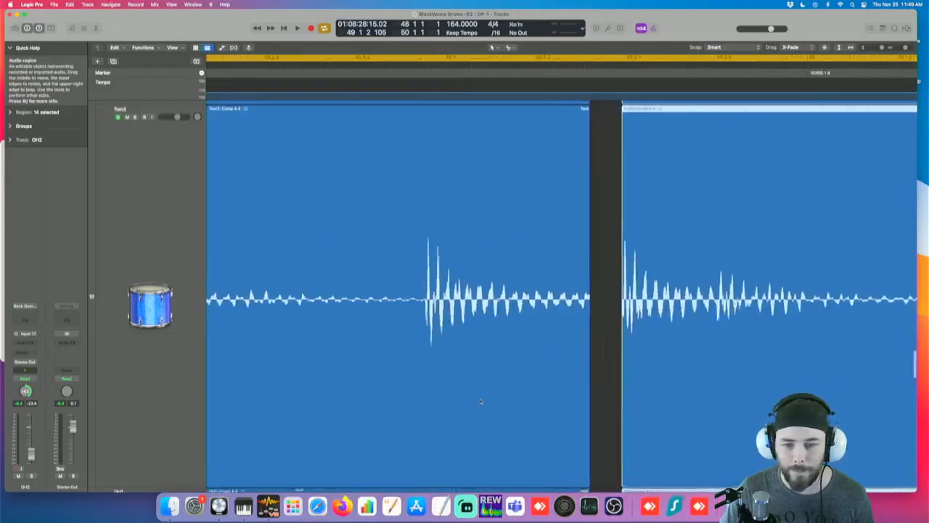
scroll(483, 401, "right", 1)
scroll(485, 401, "right", 1)
left_click_drag(588, 400, 558, 408)
left_click_drag(500, 334, 511, 346)
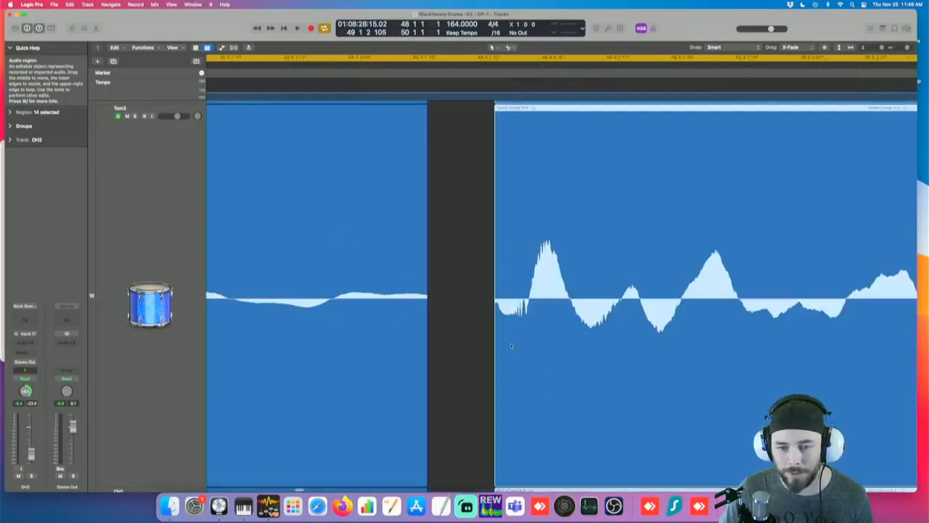
left_click_drag(532, 393, 465, 393)
scroll(463, 408, "down", 4)
left_click(351, 382, "alt")
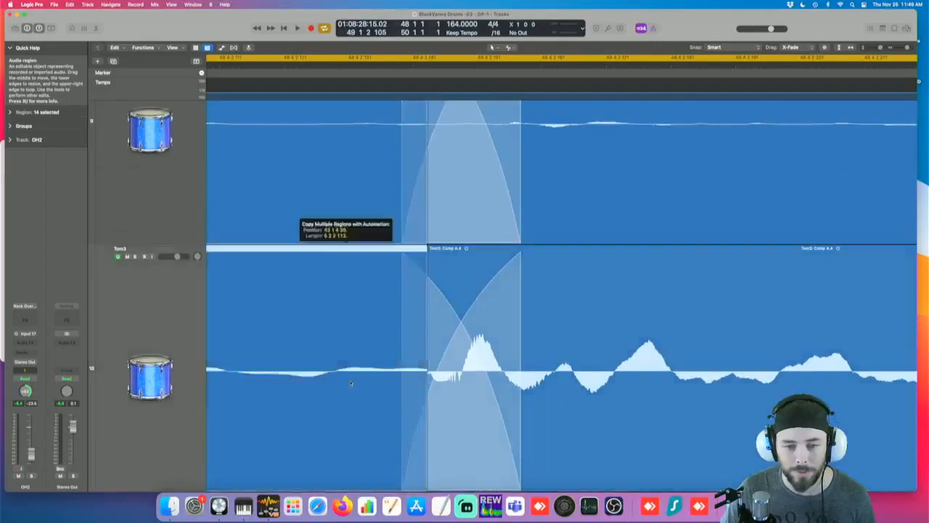
Step: Examine the new crossfade before bar 49 on the Tom2, Tom3 and OH1 tracks, up close and in the context of the surrounding hits
scroll(351, 383, "down", 3)
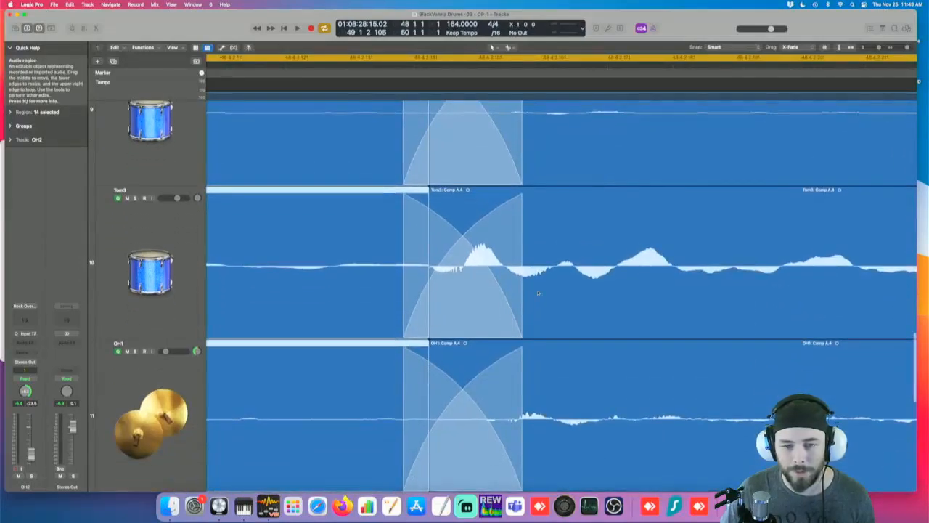
left_click(567, 296)
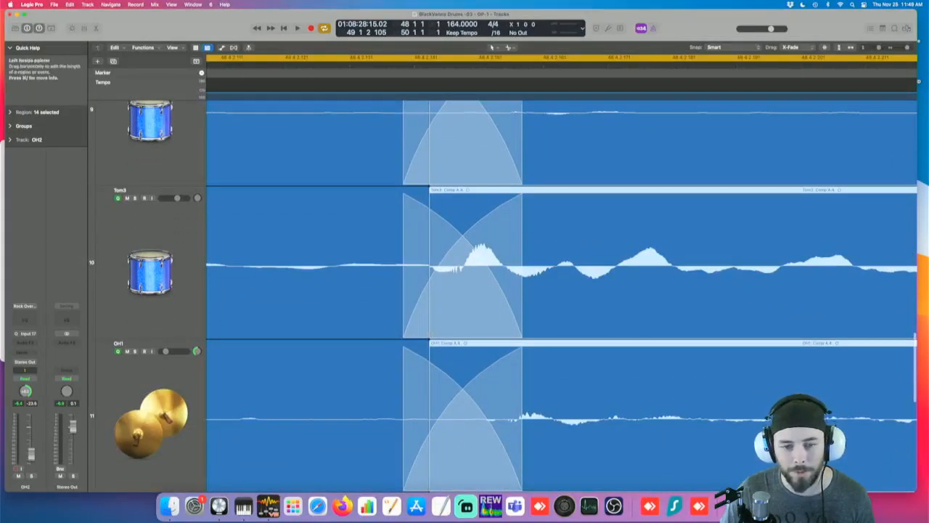
left_click_drag(430, 334, 274, 331)
key("super+Left")
key("super+Left")
key("super+Left")
key("super+Left")
key("super+Left")
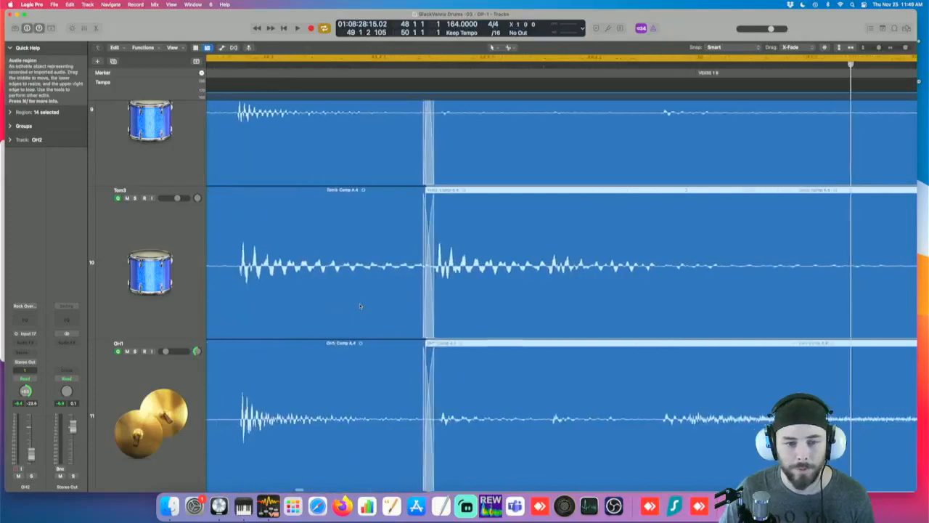
left_click(360, 307)
left_click(468, 309)
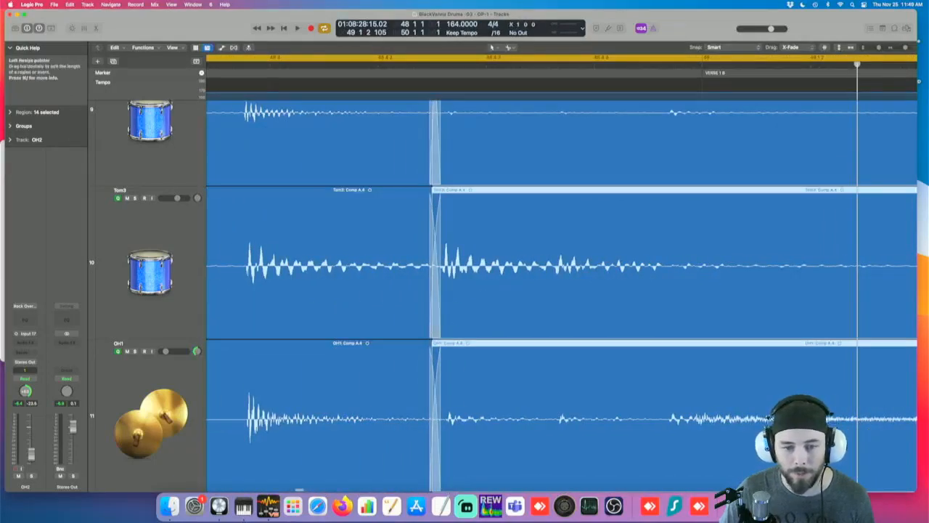
left_click_drag(413, 334, 393, 334)
key("super+Left")
key("super+Left")
key("super+Left")
key("super+Left")
key("super+Left")
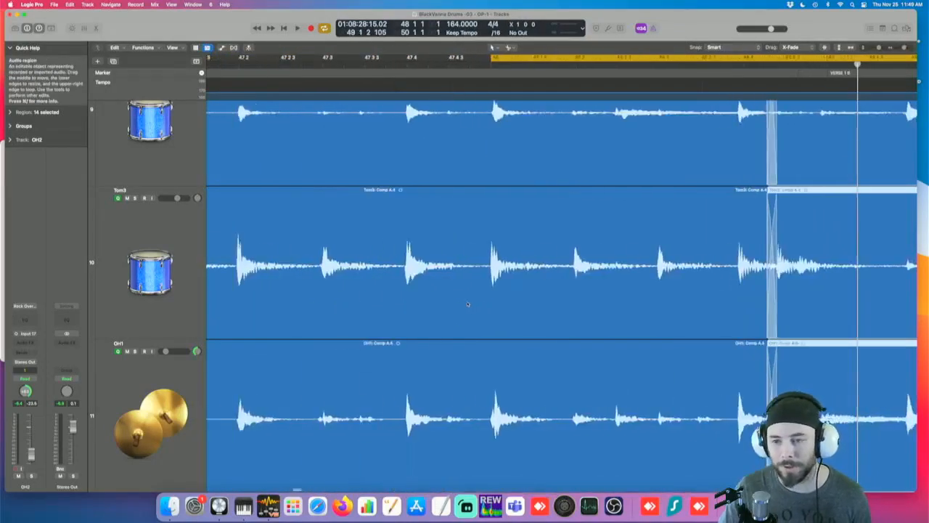
Step: Play back the edit before bar 49 and compare its hits across the snare, tom and overhead tracks
scroll(479, 301, "right", 3)
scroll(498, 297, "up", 3)
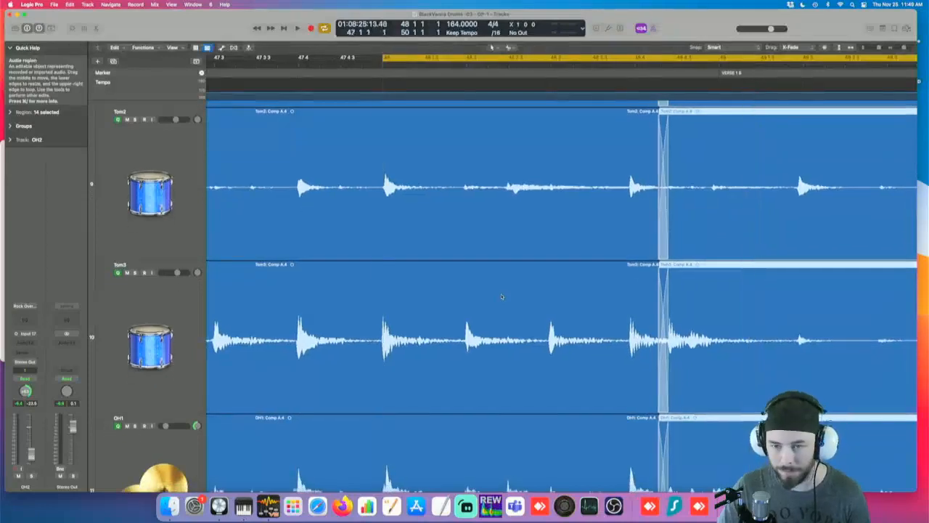
scroll(570, 291, "right", 5)
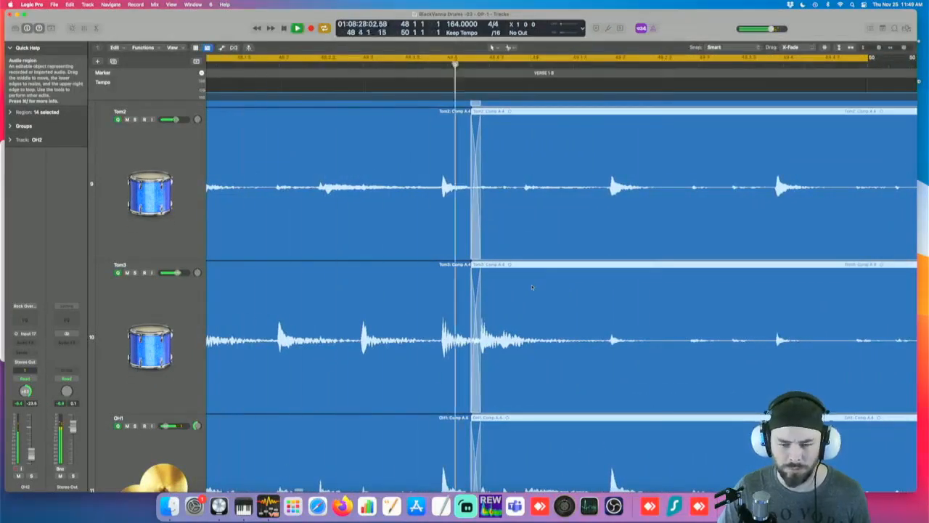
key("super+Up")
key("super+Up")
key("super+Up")
key("super+Left")
key("super+Left")
key("super+Left")
key("super+Left")
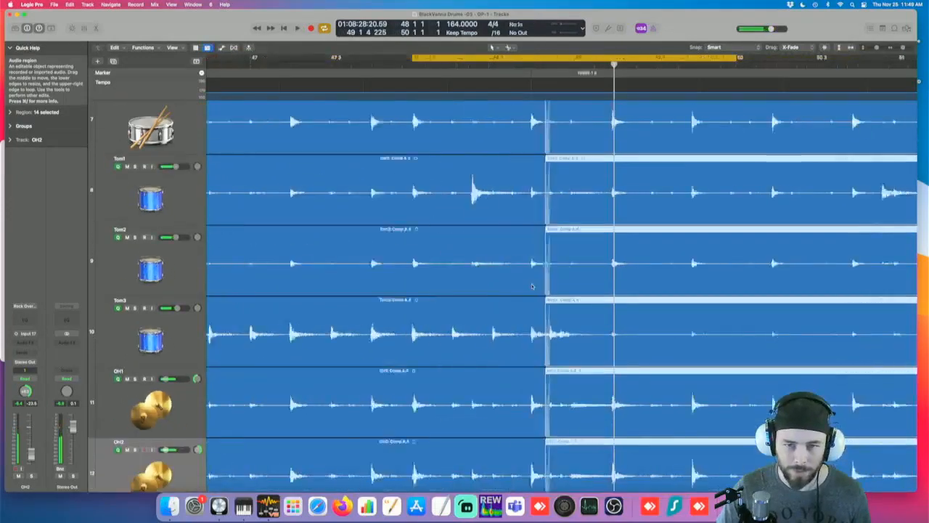
Step: Extend the cycle start to bar 47, play back the edit before bar 49 again and turn cycling off
left_click(430, 58, "shift")
key("space")
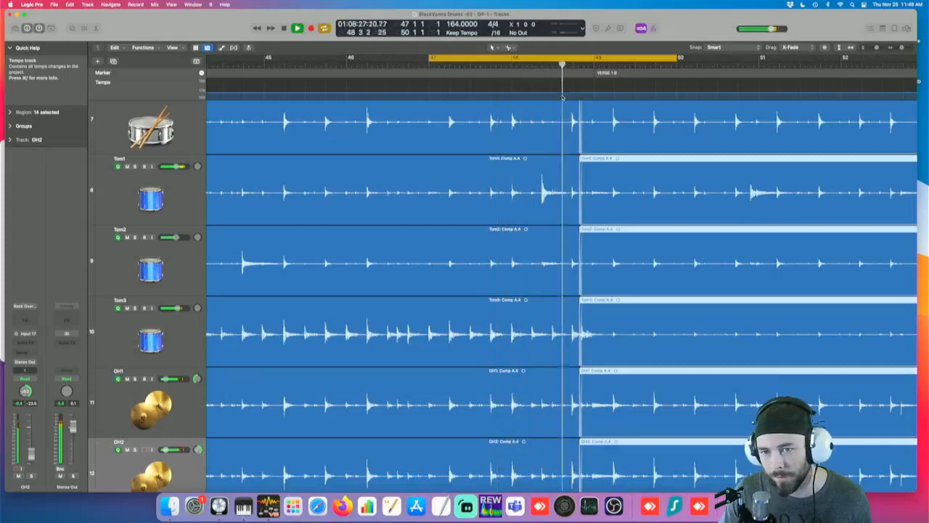
left_click(610, 58)
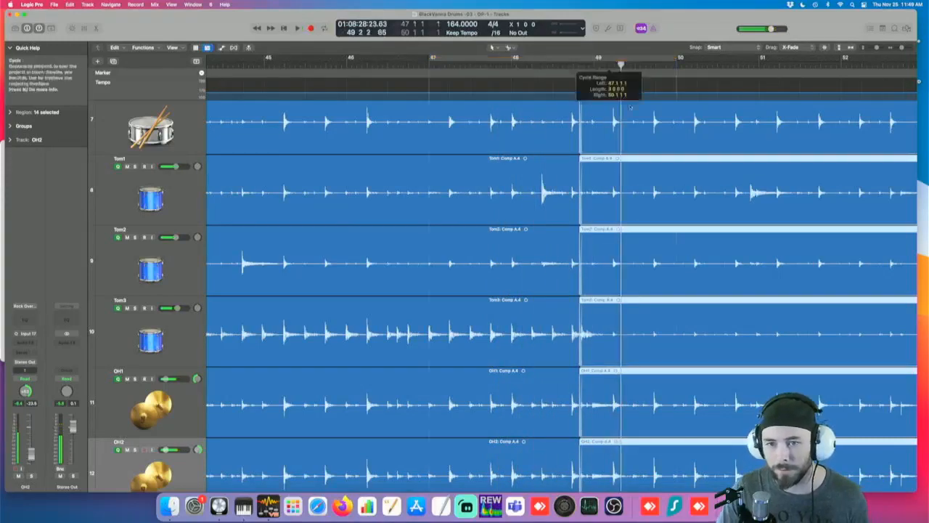
Step: Set the cycle range to bars 59 to 61 and play back the edit between them
key("super+Left")
key("super+Left")
key("super+Left")
key("super+Left")
scroll(635, 141, "right", 4)
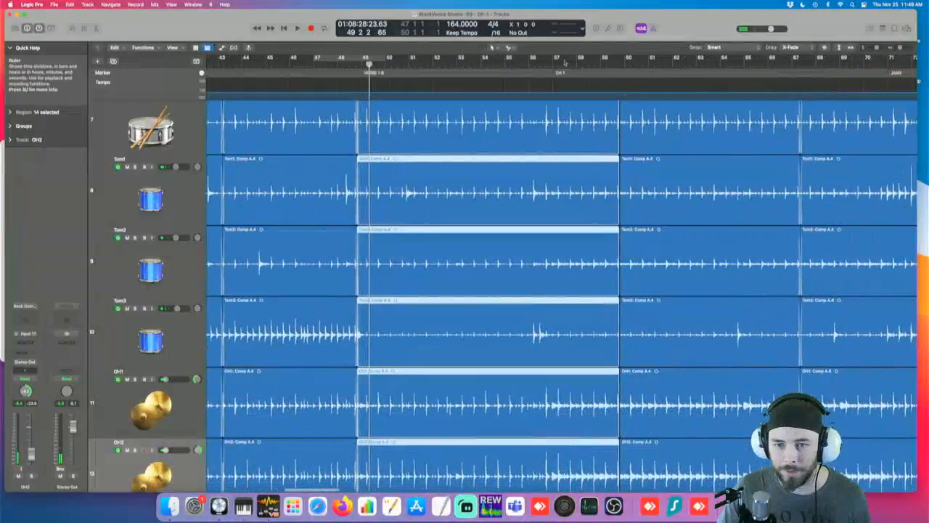
left_click_drag(604, 59, 642, 59)
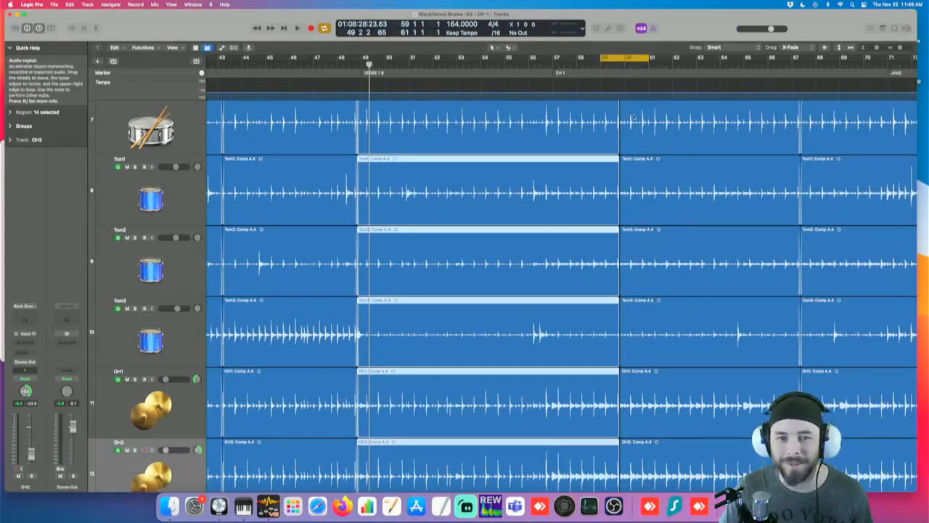
key("space")
scroll(654, 108, "up", 5)
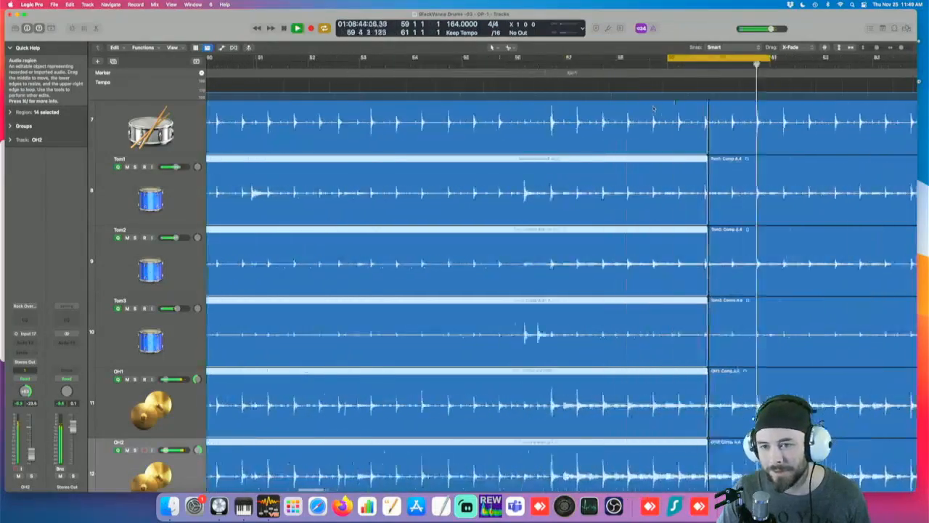
key("space")
Step: Open a gap at the edit before bar 60 by trimming the preceding regions back to the snare hit on beat 4 of bar 59
scroll(654, 109, "right", 4)
left_click(656, 121)
scroll(657, 121, "up", 6)
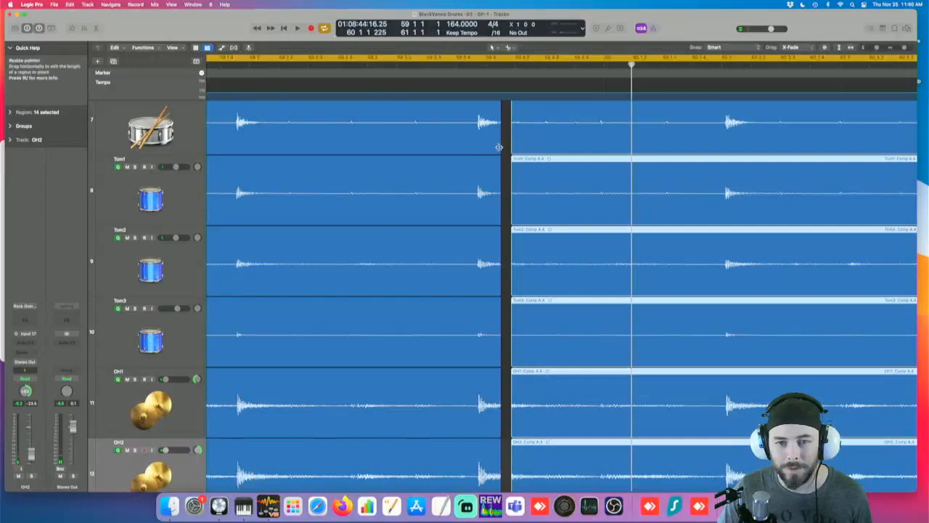
scroll(499, 147, "up", 4)
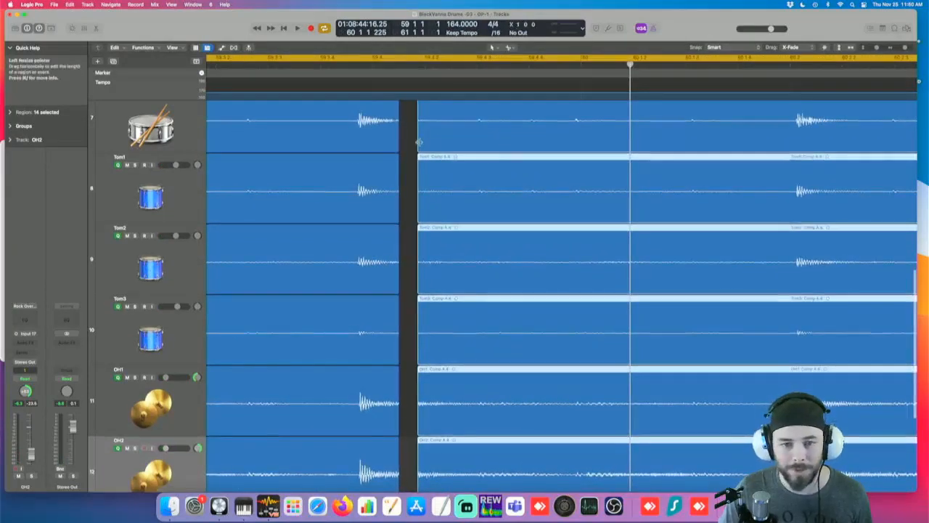
left_click_drag(406, 145, 360, 147)
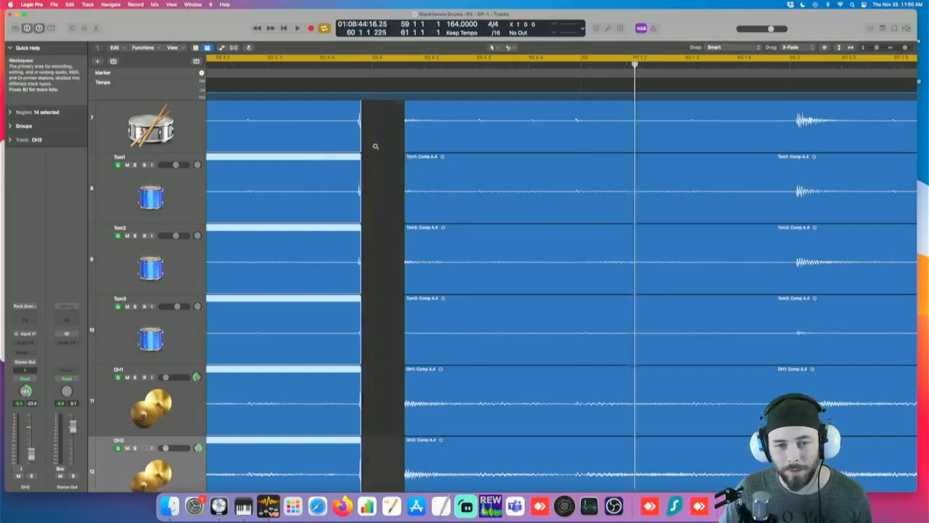
Step: Extend the start of the following regions earlier to include the full snare hit at bar 59 beat 4
scroll(376, 146, "up", 5)
scroll(377, 146, "right", 5)
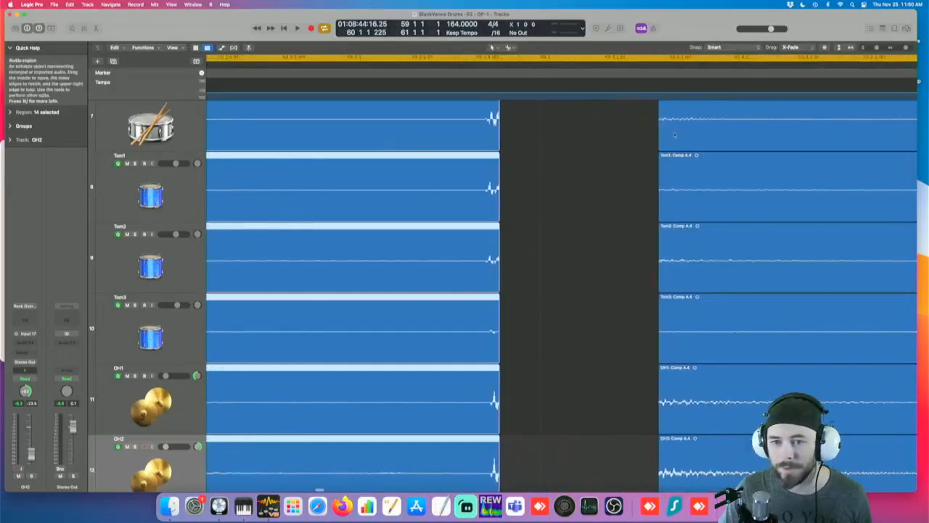
left_click_drag(661, 142, 531, 143)
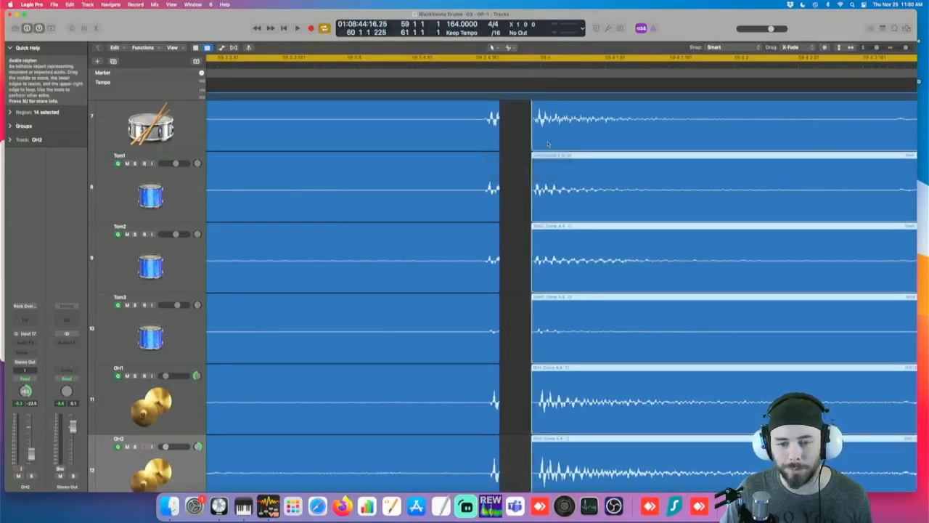
Step: Move the following regions earlier to about 59 3 4 189 so they meet the end of the preceding regions
scroll(548, 144, "left", 10)
scroll(551, 142, "right", 10)
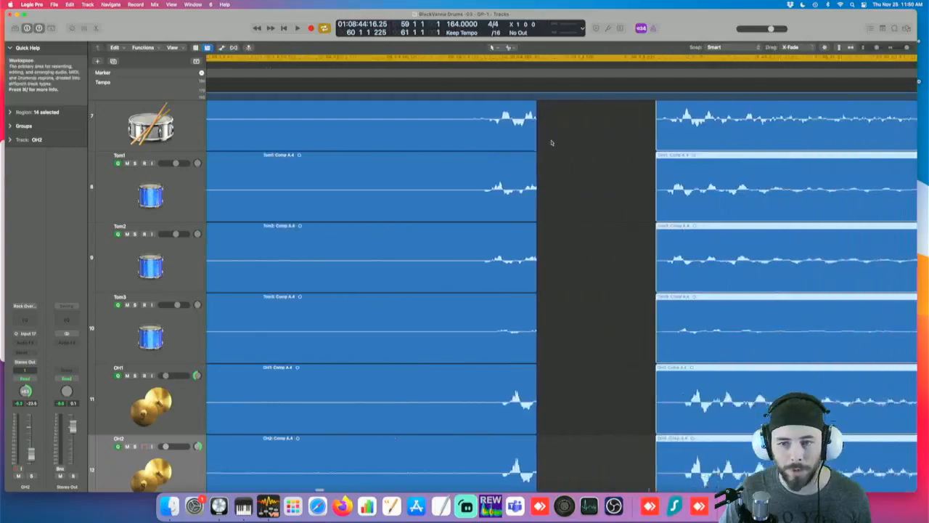
scroll(550, 143, "right", 2)
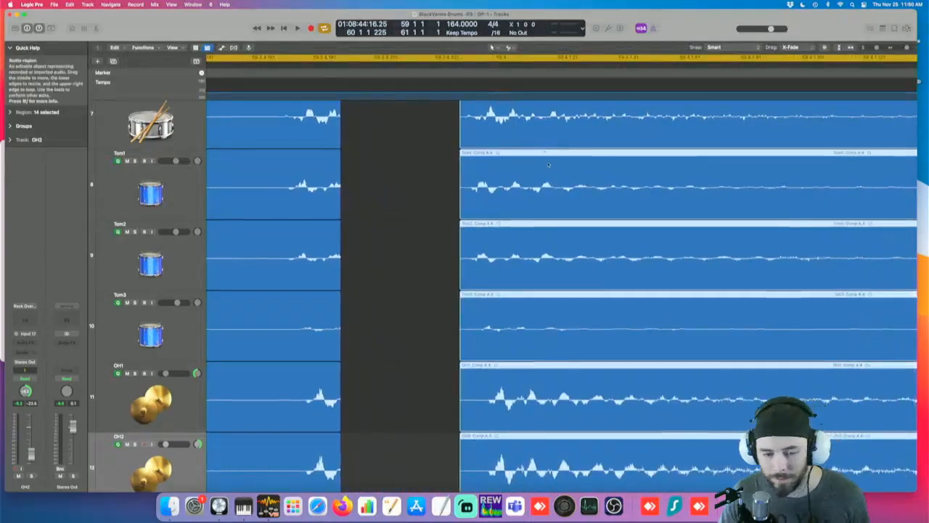
left_click_drag(517, 125, 401, 129)
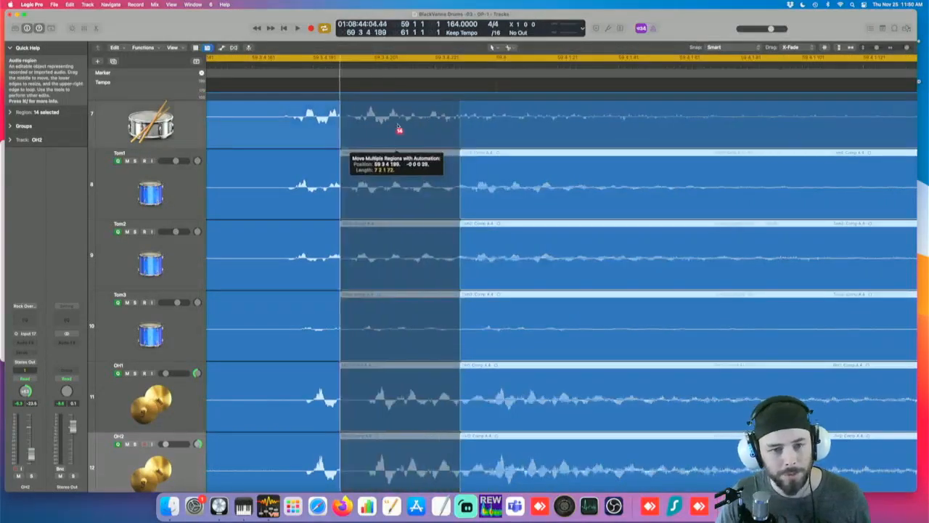
scroll(360, 194, "up", 5)
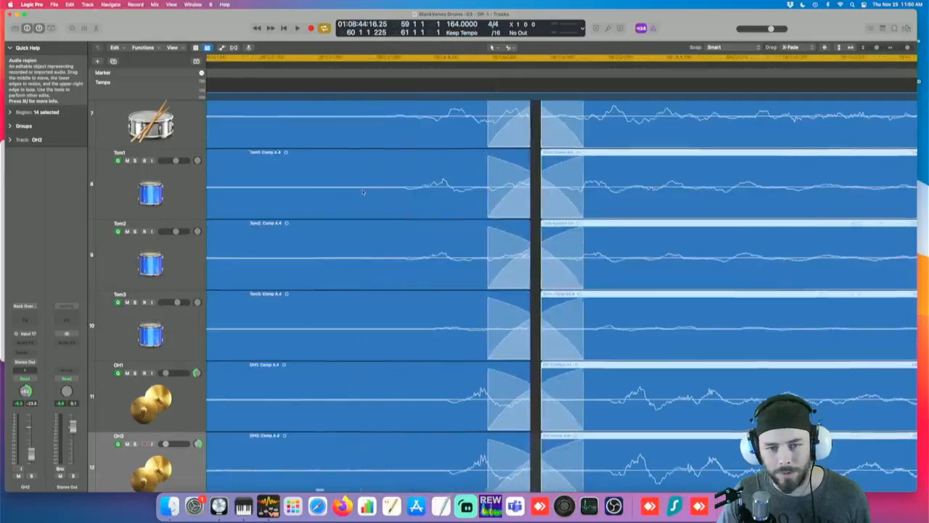
Step: Trim the end of the preceding regions back to the very onset of the snare hit before bar 59 beat 4
left_click(517, 153)
left_click_drag(529, 142, 434, 143)
left_click(492, 145)
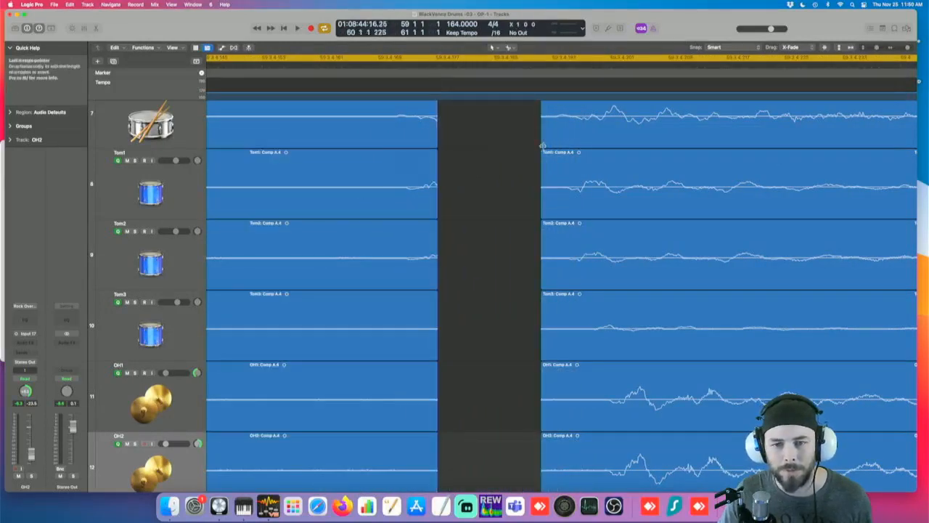
Step: Move the following regions earlier to about 59 3 4 170 so they crossfade ahead of the snare hit, and select the preceding regions
left_click_drag(545, 145, 548, 146)
left_click_drag(625, 148, 472, 144)
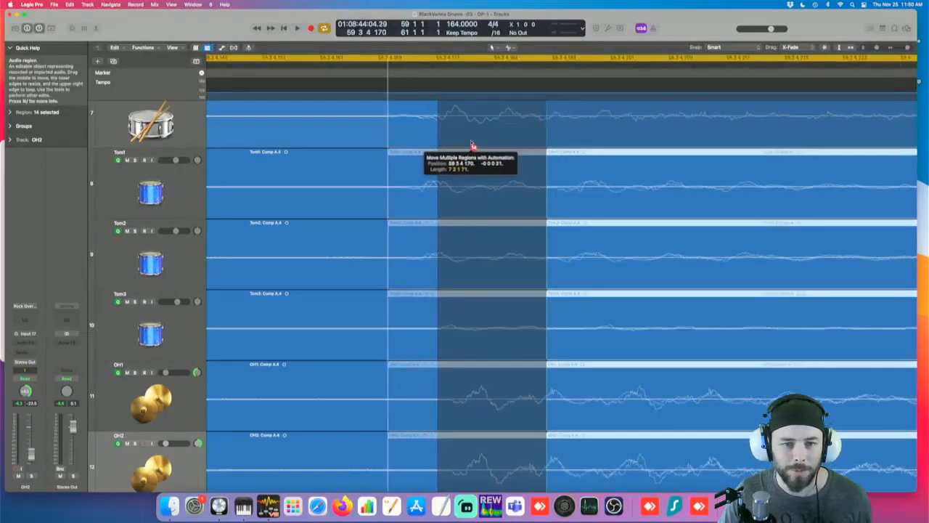
left_click_drag(469, 145, 455, 147)
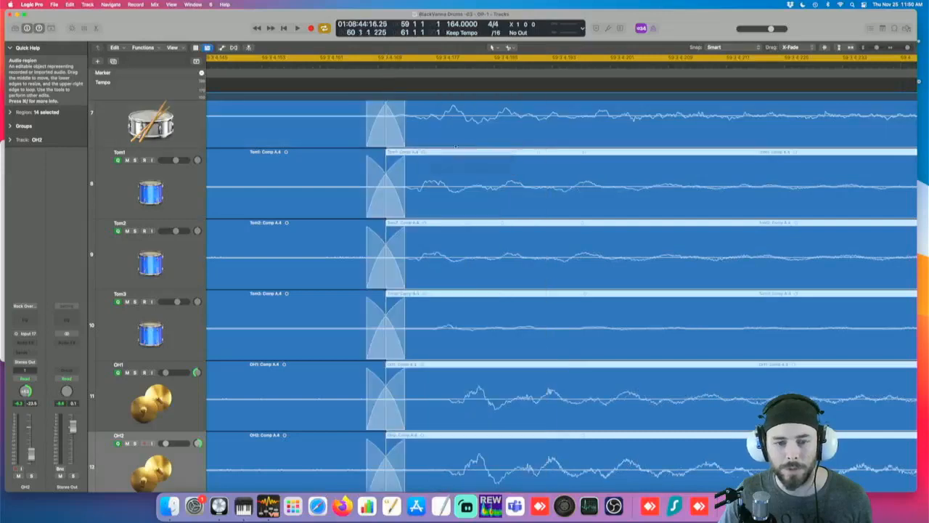
left_click(308, 158)
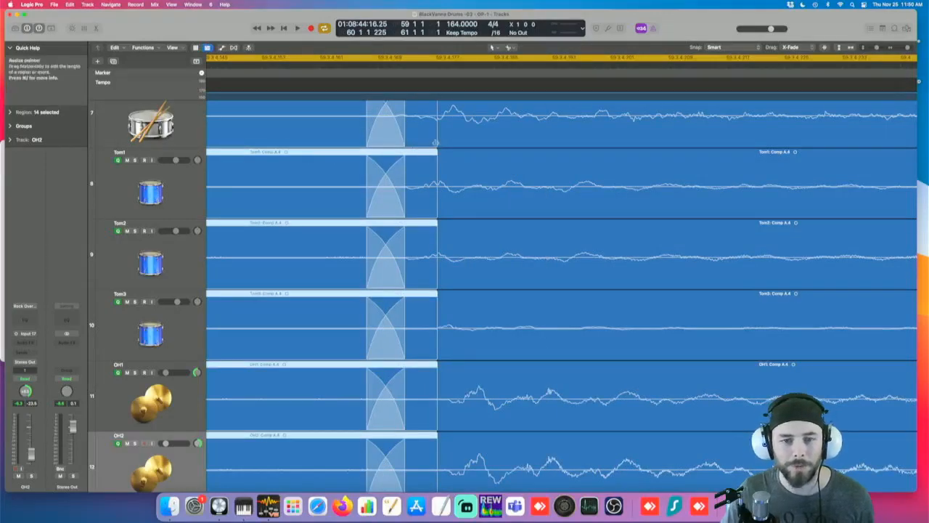
Step: Trim the grouped drum regions in bar 59 so the edit point and its crossfade fall just before the drum hit
left_click_drag(416, 141, 387, 138)
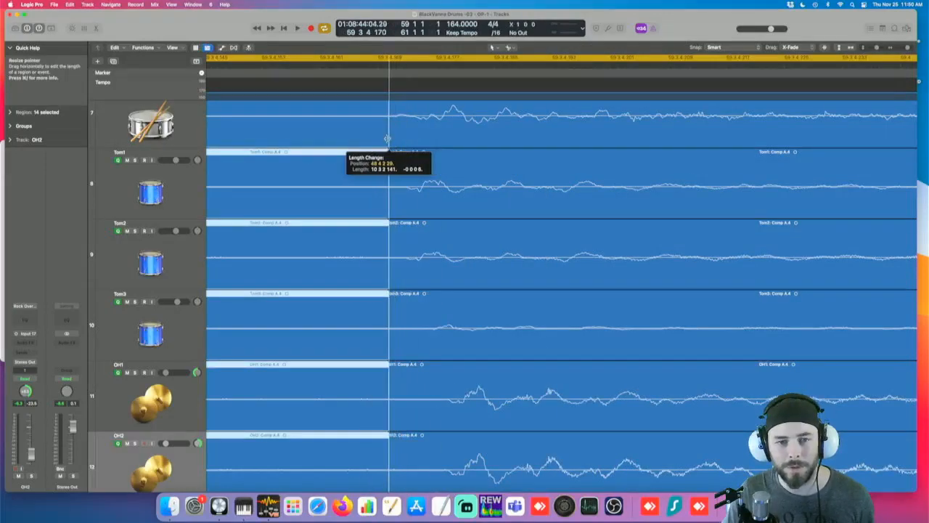
left_click(442, 150)
key("super+Left")
key("super+Left")
key("super+Left")
scroll(246, 193, "left", 5)
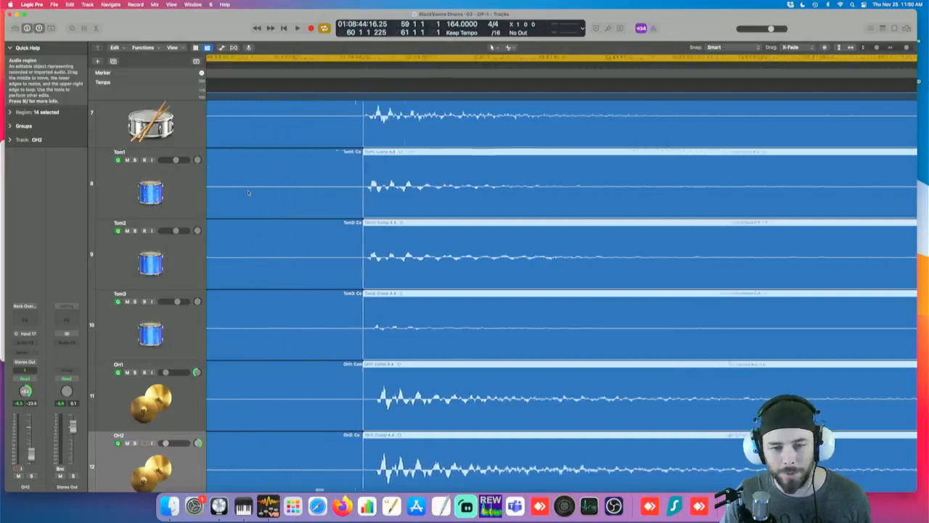
scroll(248, 192, "left", 3)
left_click_drag(465, 215, 256, 215)
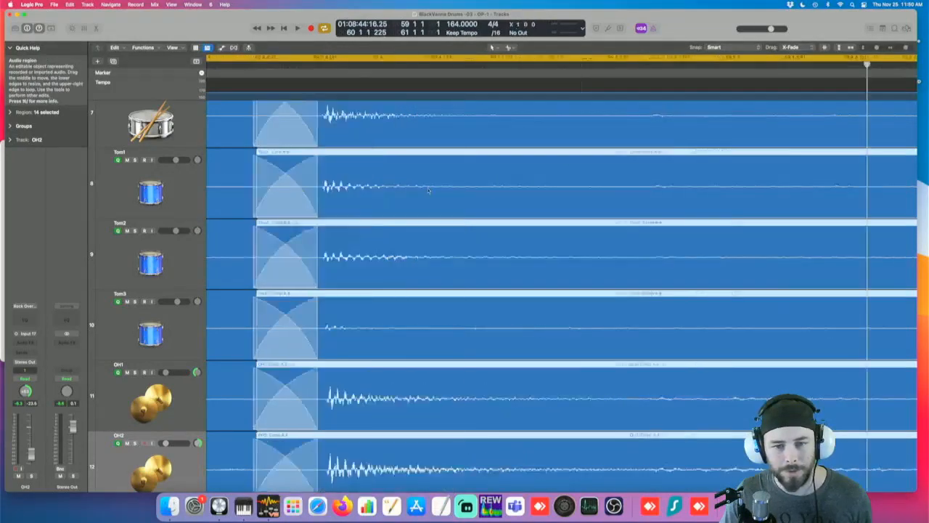
Step: Play back the crossfaded drum edit in bar 59 to check the transition
key("super+Left")
key("super+Left")
key("super+Left")
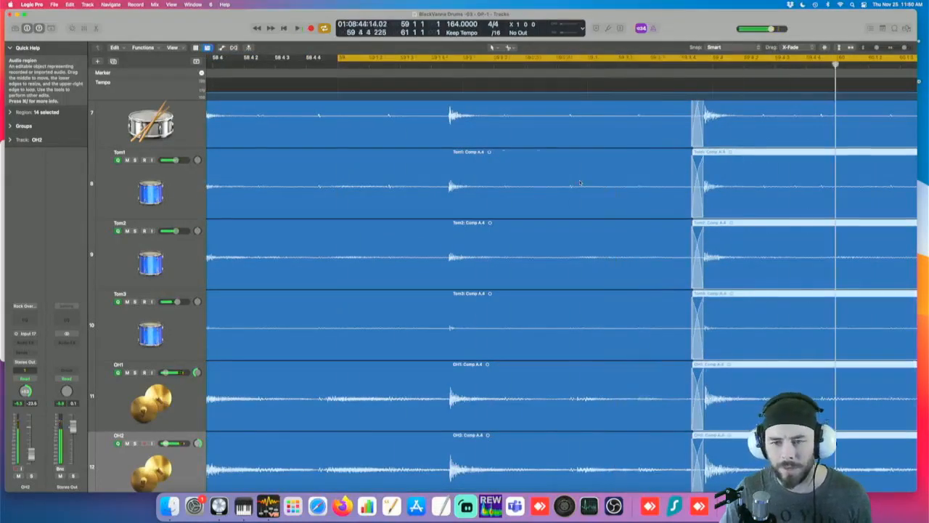
key("super+Left")
scroll(580, 178, "right", 5)
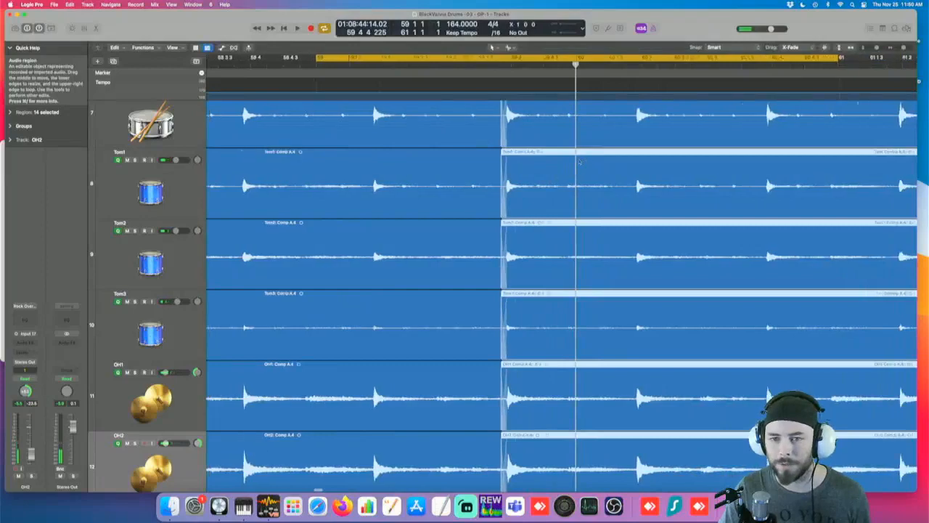
Step: Set the cycle range to bars 67 through 69 around the next gap between the drum regions
key("super+Left")
scroll(580, 161, "right", 3)
key("super+Left")
key("super+Left")
key("super+Left")
key("super+Left")
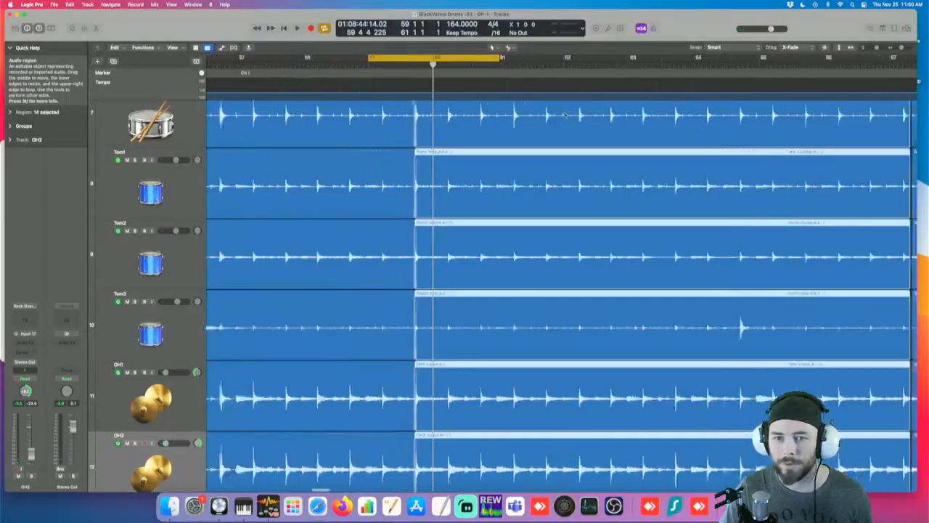
key("super+Left")
scroll(565, 114, "right", 6)
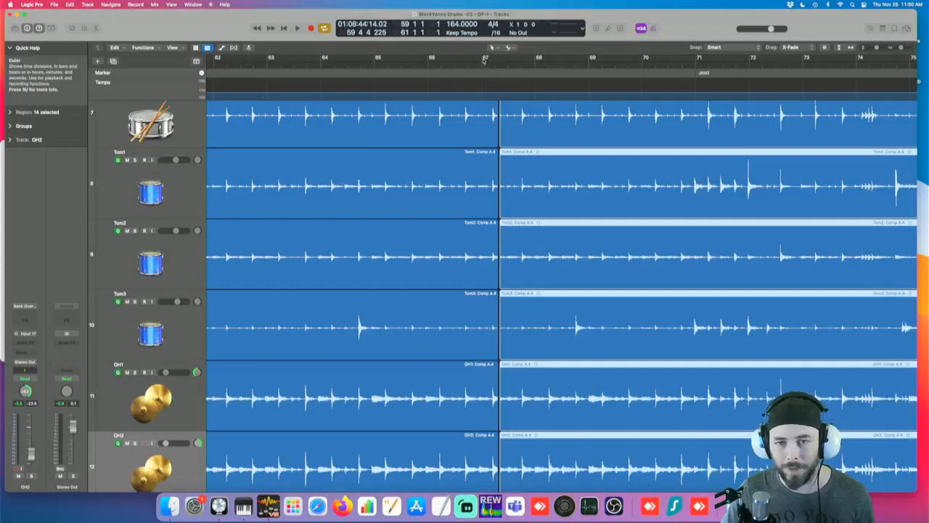
left_click_drag(485, 60, 593, 65)
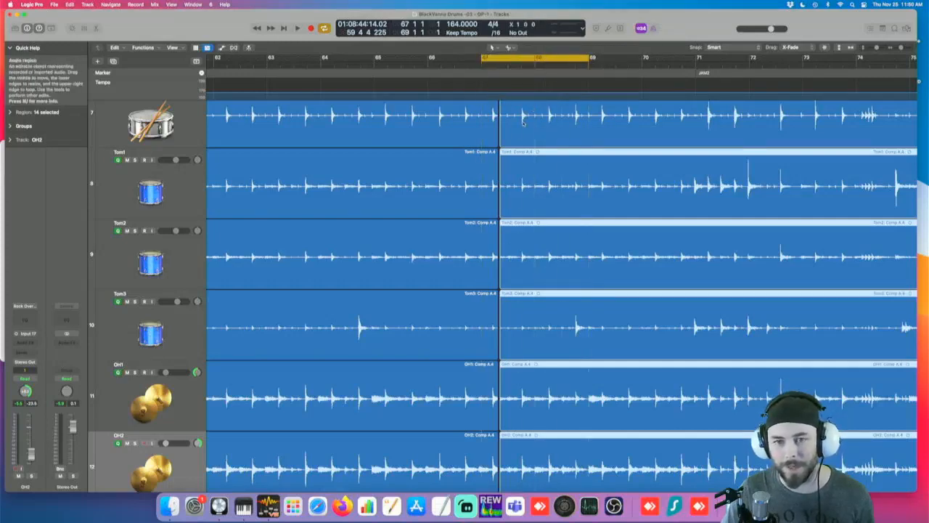
Step: Extend the end of the grouped drum regions before the bar 67 gap slightly into the gap
key("super+Right")
key("super+Right")
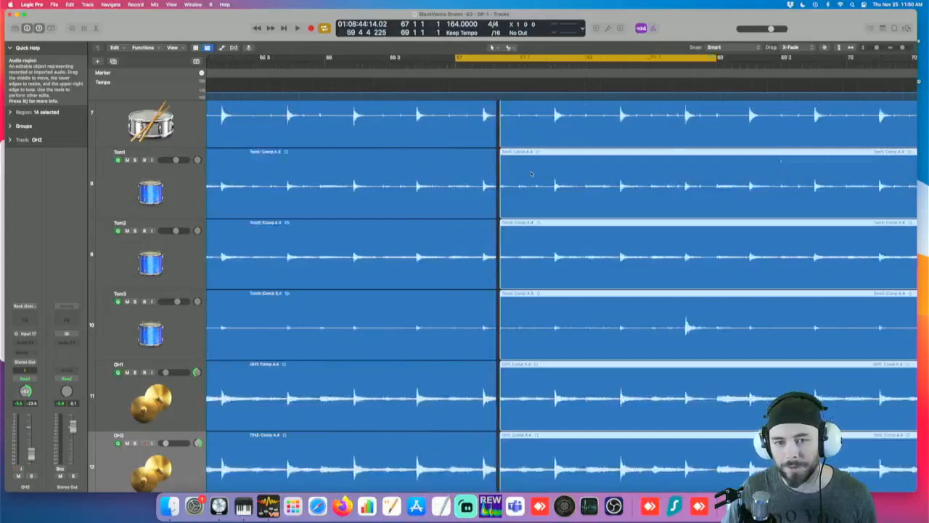
key("super+Right")
key("super+Right")
scroll(531, 172, "up", 4)
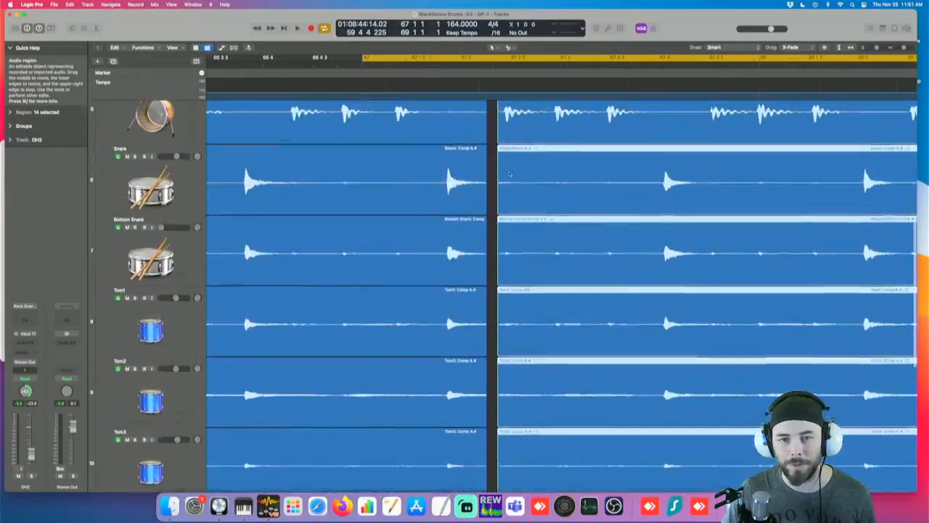
scroll(510, 174, "up", 4)
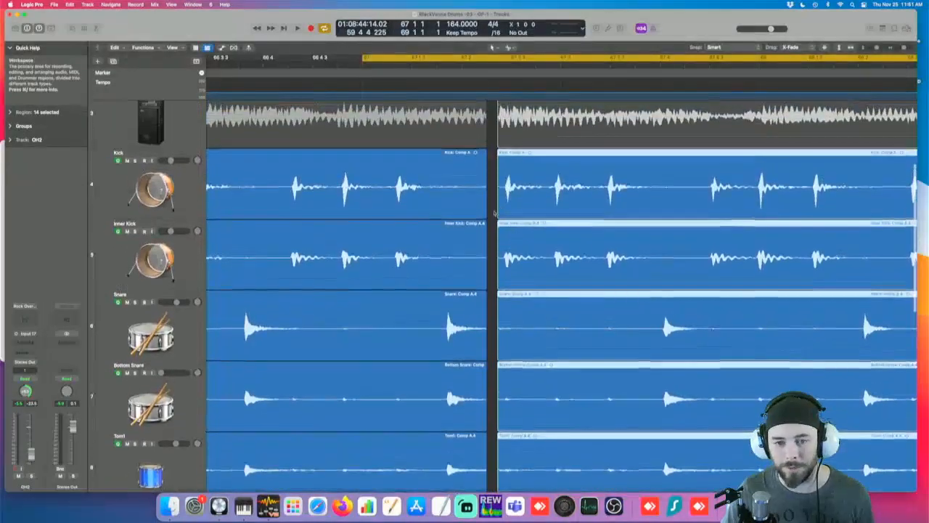
left_click_drag(483, 215, 490, 215)
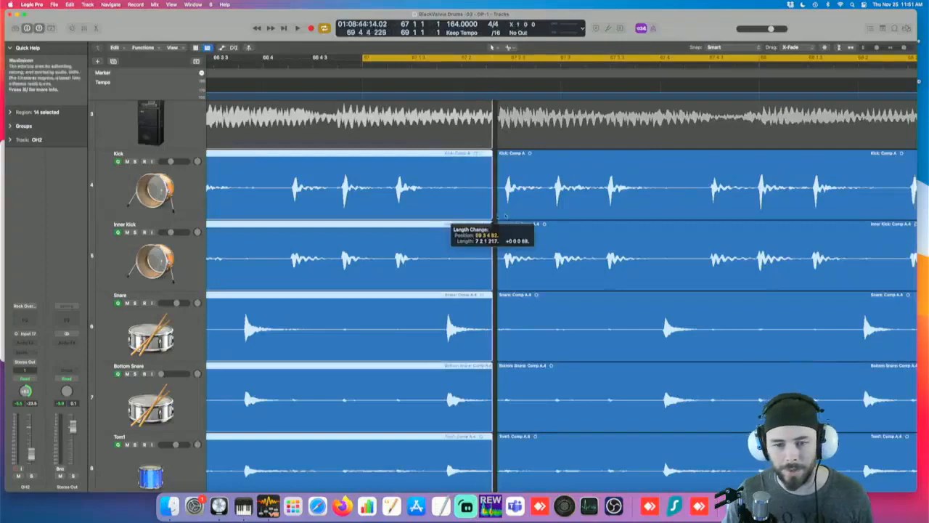
Step: Try to shift the drum regions after the bar 67 gap later and extend the preceding regions toward them
key("super+Right")
key("super+Right")
scroll(526, 254, "right", 6)
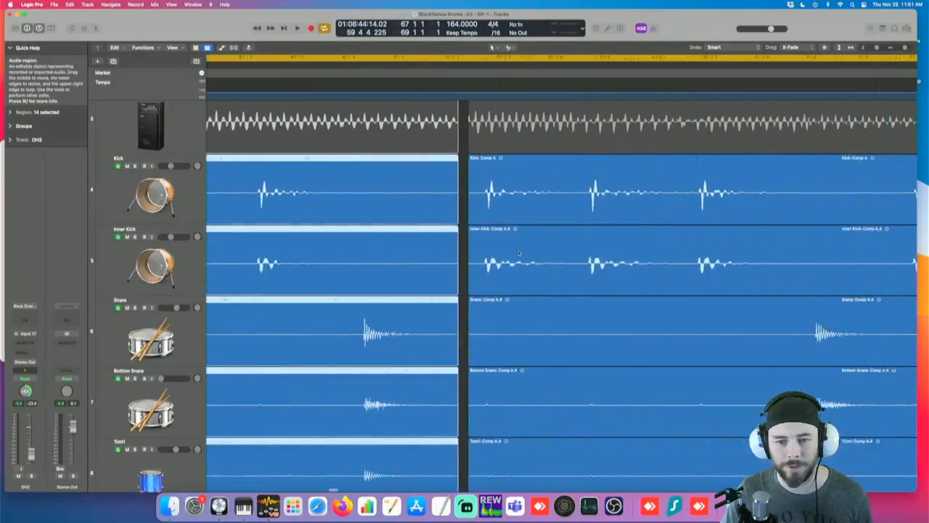
left_click_drag(475, 249, 549, 257)
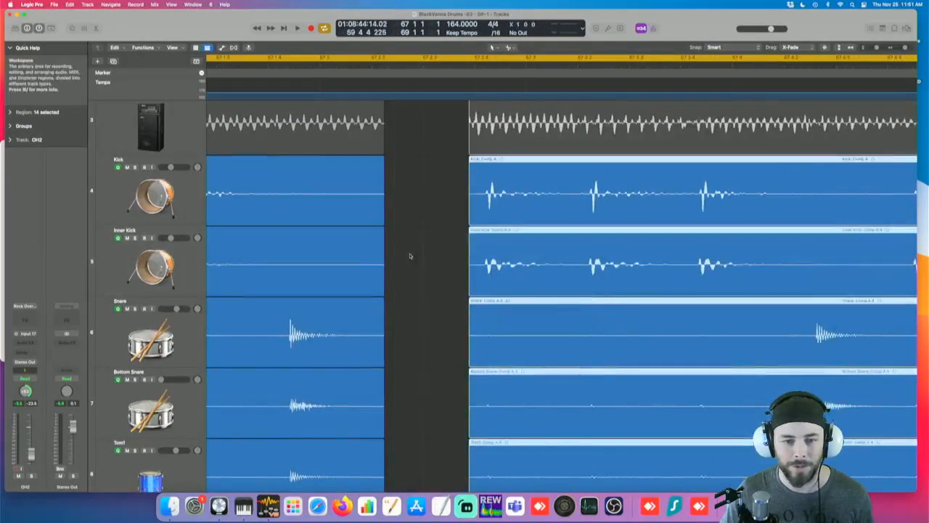
left_click_drag(381, 281, 441, 281)
scroll(451, 280, "left", 6)
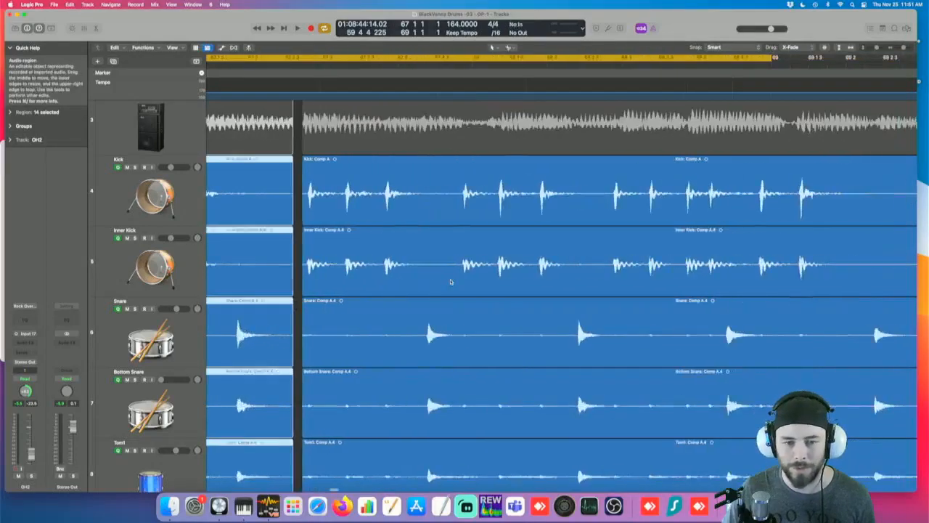
scroll(451, 280, "down", 3)
scroll(442, 270, "left", 2)
scroll(439, 267, "left", 1)
scroll(427, 263, "left", 5)
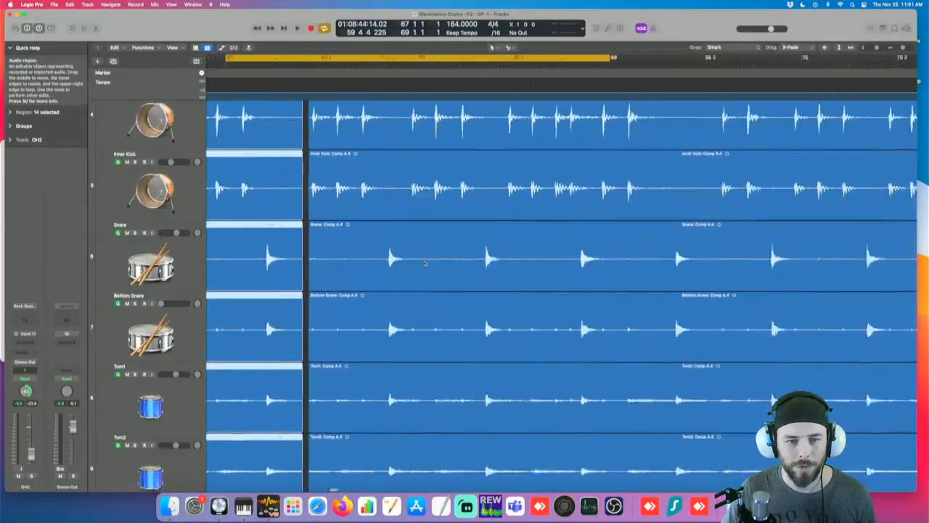
scroll(425, 261, "left", 4)
scroll(276, 61, "left", 5)
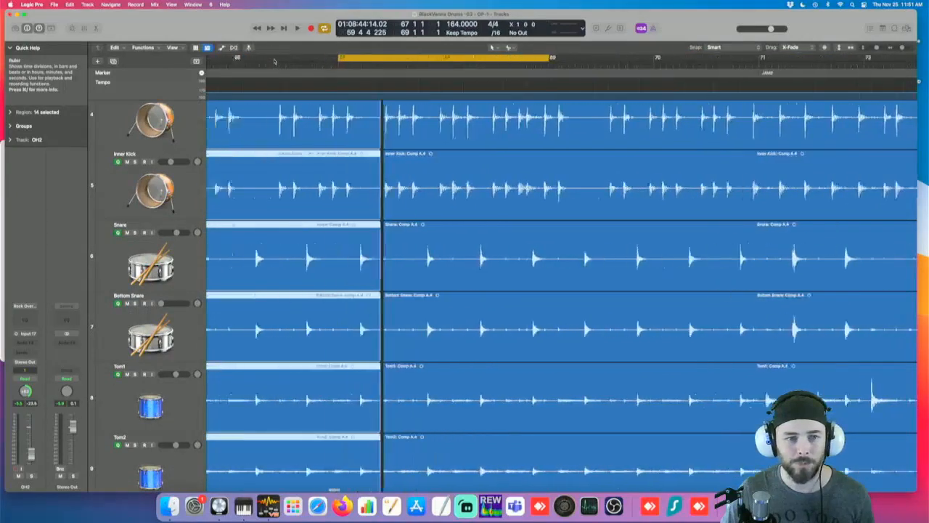
scroll(276, 62, "left", 3)
key("super+z")
key("super+z")
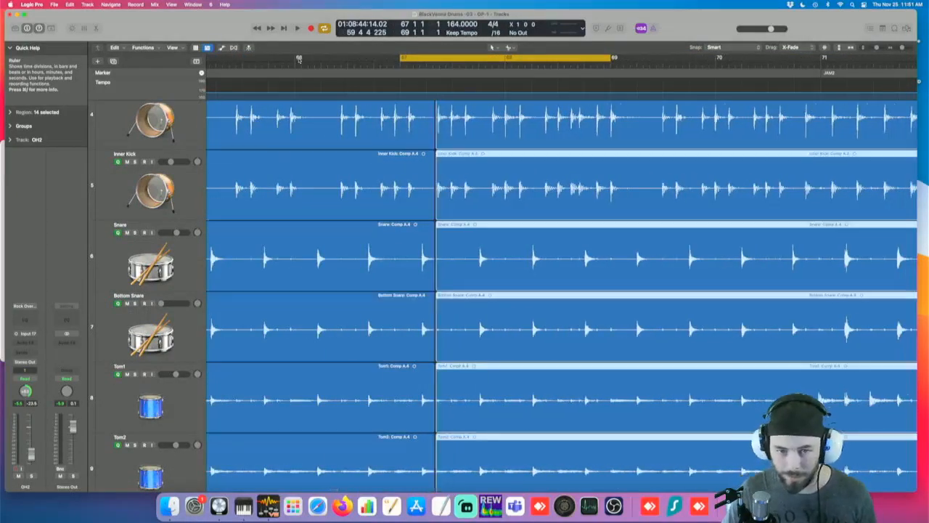
Step: Extend the cycle range back to bar 66 and play through the drum edit in bar 67
left_click(298, 58, "shift")
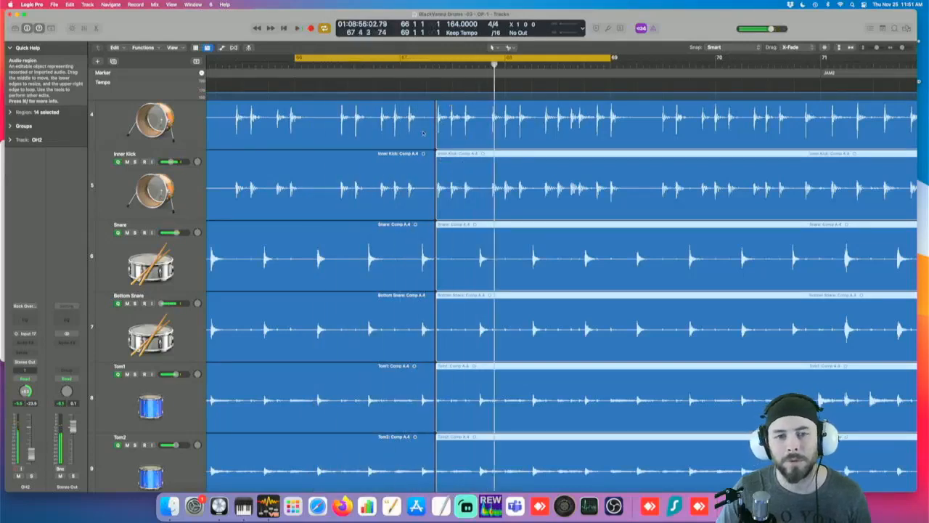
left_click(424, 132)
scroll(433, 133, "up", 4)
scroll(433, 133, "left", 4)
scroll(439, 135, "right", 5)
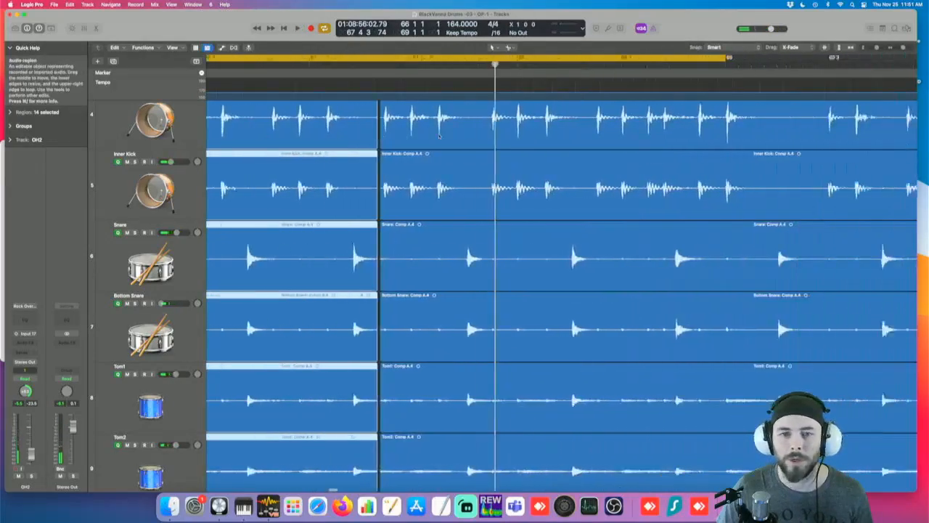
Step: Trim the drum region edges at the bar 67 edit so the same kick hit shows on both sides of the gap
scroll(439, 135, "right", 2)
left_click_drag(354, 144, 397, 139)
left_click(354, 144)
left_click(399, 137)
scroll(619, 272, "right", 2)
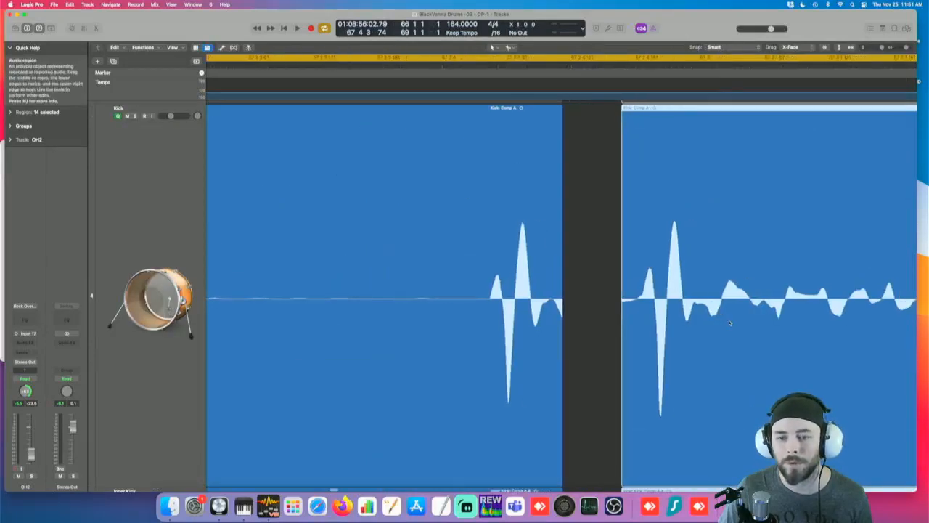
Step: Move the later drum regions earlier until their kick hit lines up with the preceding regions' hit, crossfading the overlap
left_click_drag(707, 320, 576, 322)
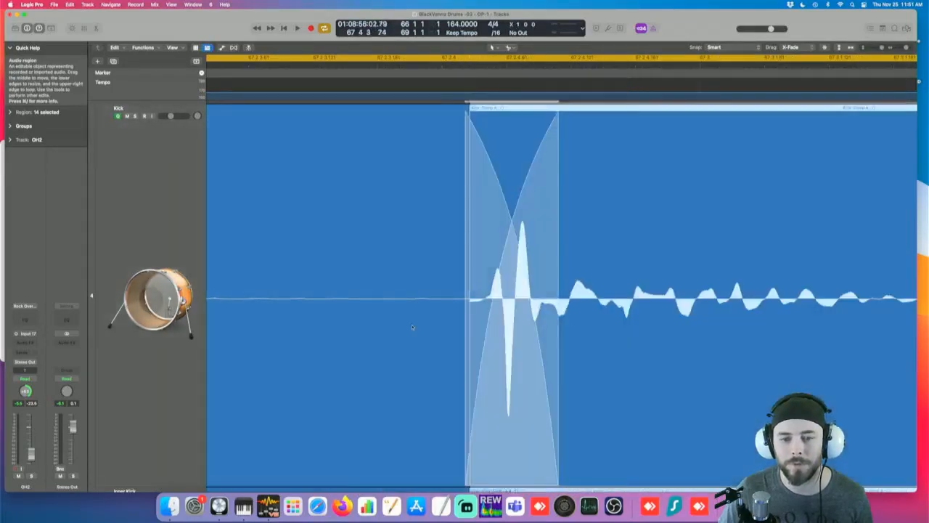
left_click(412, 327)
left_click(498, 300, "ctrl+alt")
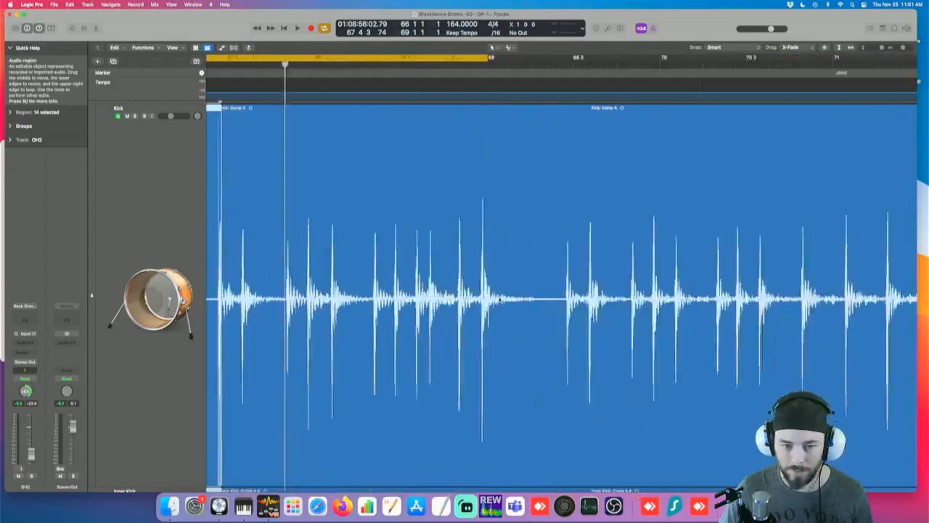
scroll(464, 290, "left", 5)
scroll(453, 287, "down", 2)
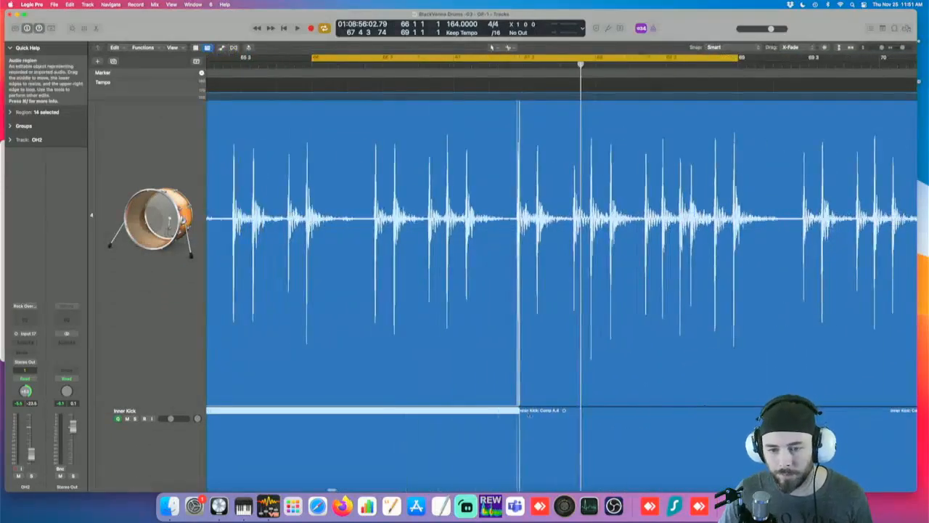
Step: Move the bar 67 edit point ahead of the first kick of the group and close the remaining gap with a crossfade
left_click_drag(518, 398, 495, 402)
key("super+Right")
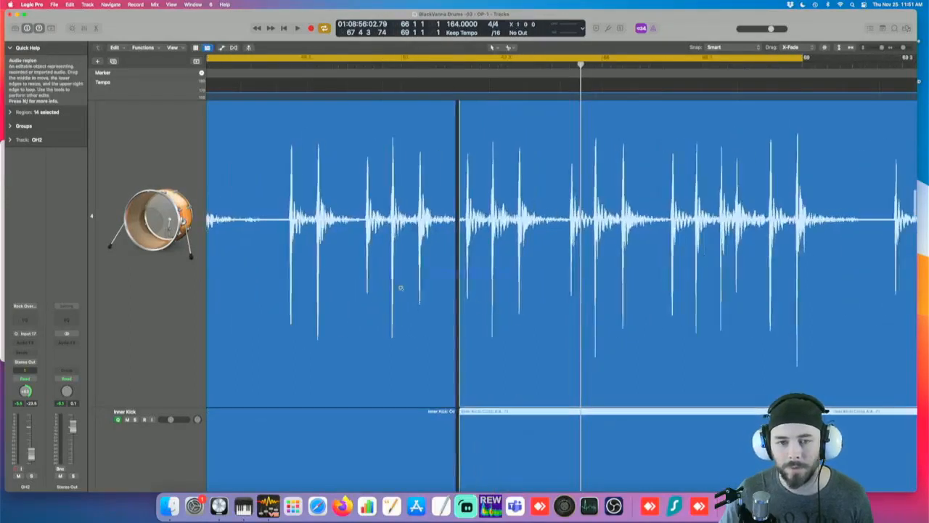
left_click_drag(400, 288, 502, 356)
scroll(593, 363, "down", 3)
left_click_drag(594, 363, 642, 355)
key("super+Left")
key("super+Left")
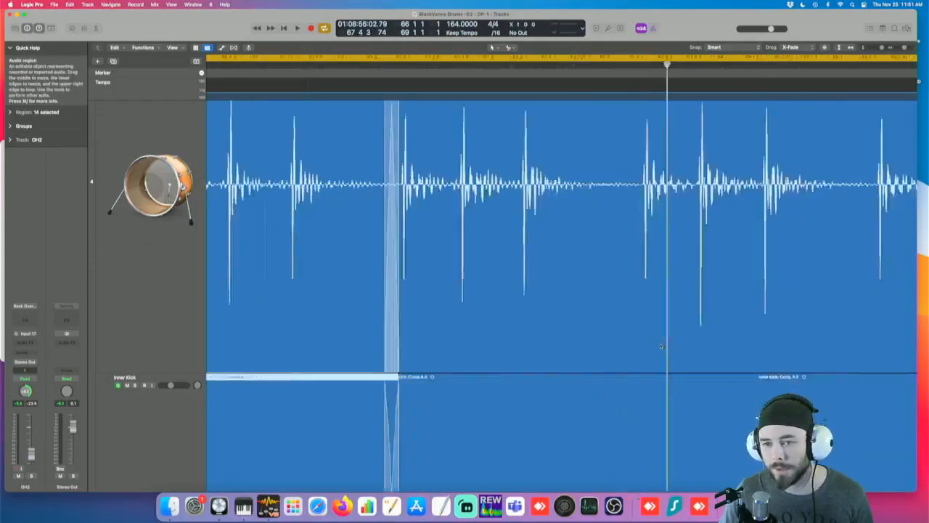
Step: Play back the cycled bars to check the crossfaded drum edit in bar 67
key("space")
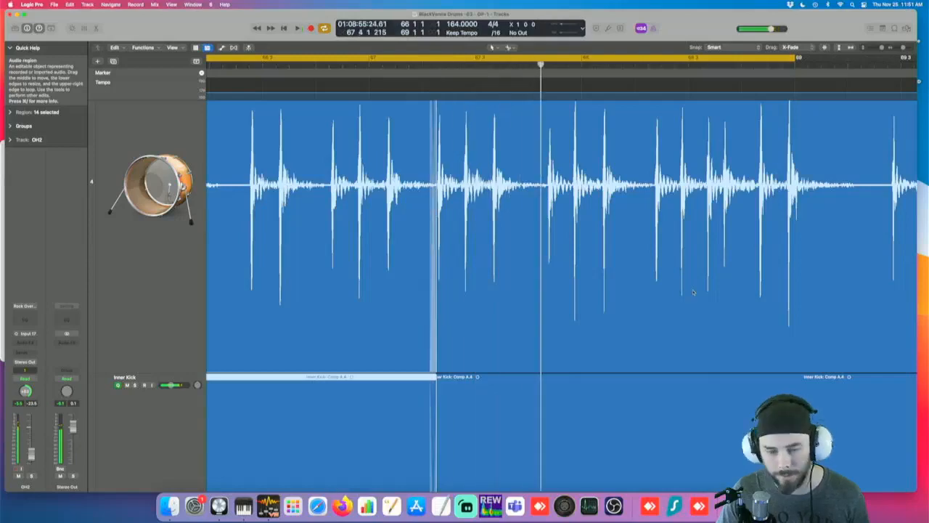
key("super+Left")
key("super+Left")
key("super+Left")
key("super+Left")
key("super+Left")
key("super+Left")
key("super+Left")
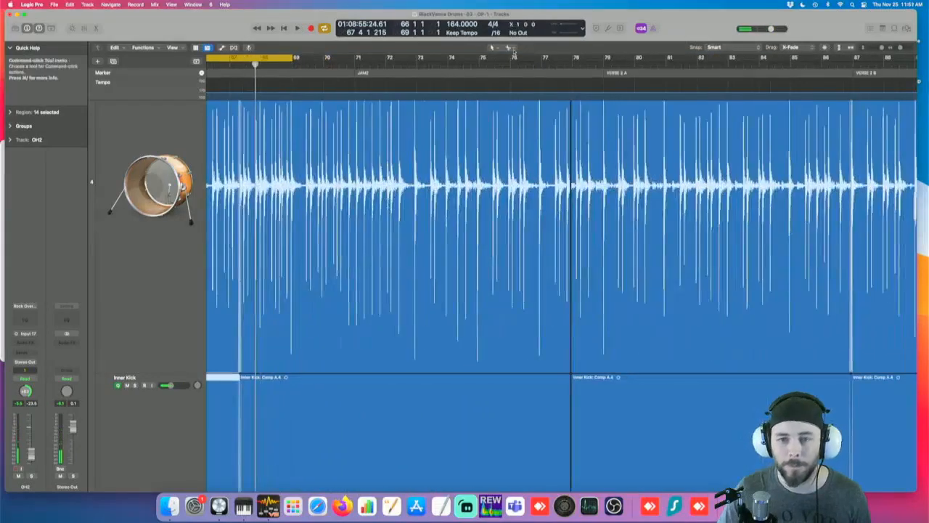
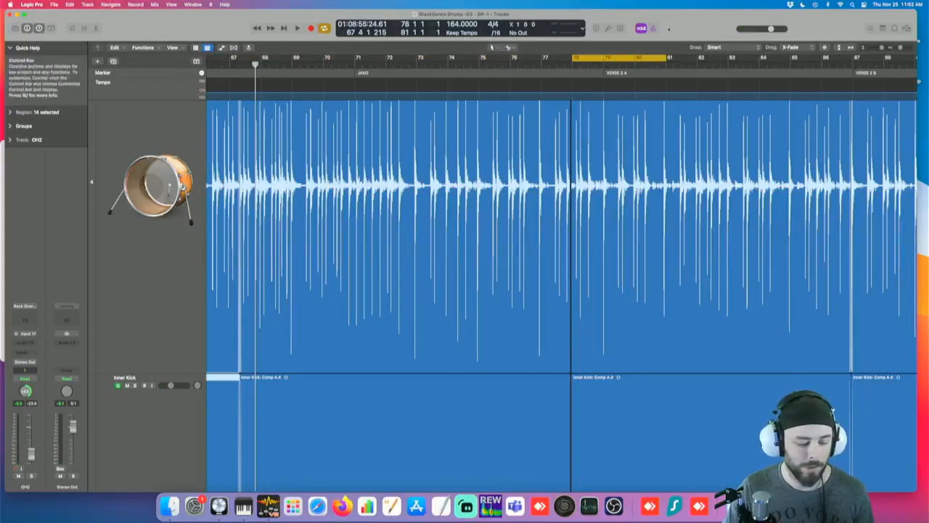
Step: Shift the cycle range to 76 1 3 through 79 1 3 and play through the drum gap near bar 78
left_click_drag(642, 58, 584, 57)
key("space")
key("super+Right")
key("super+Right")
key("super+Right")
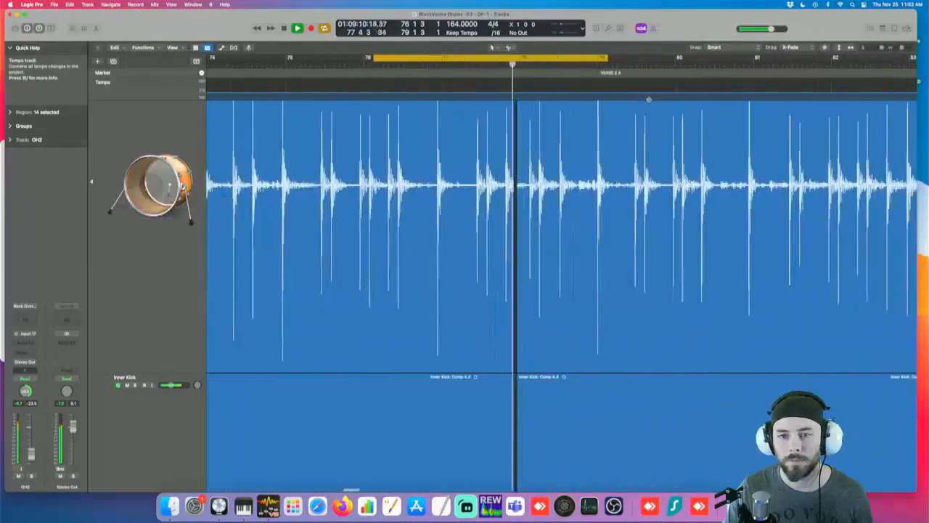
key("super+Right")
key("super+Right")
key("super+Right")
key("super+Left")
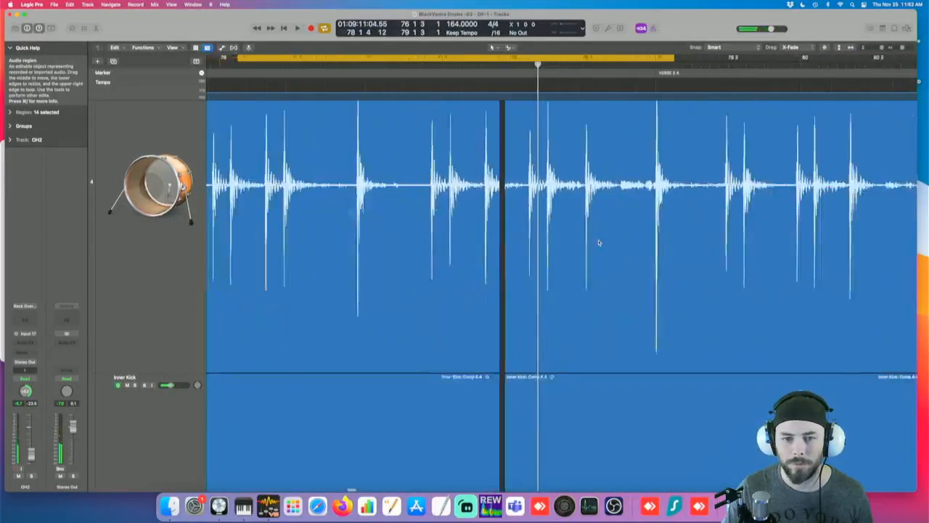
Step: Examine the kick and snare hits on both sides of the drum gap near bar 78
scroll(603, 238, "down", 5)
key("super+Up")
key("super+Up")
key("super+Up")
key("super+Up")
key("super+Up")
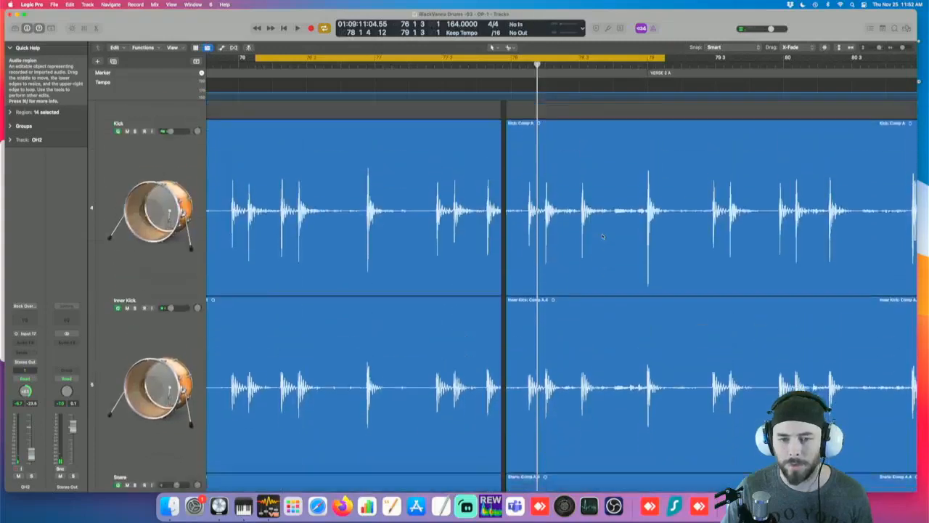
scroll(603, 237, "down", 4)
scroll(602, 236, "down", 5)
key("super+Right")
key("super+Right")
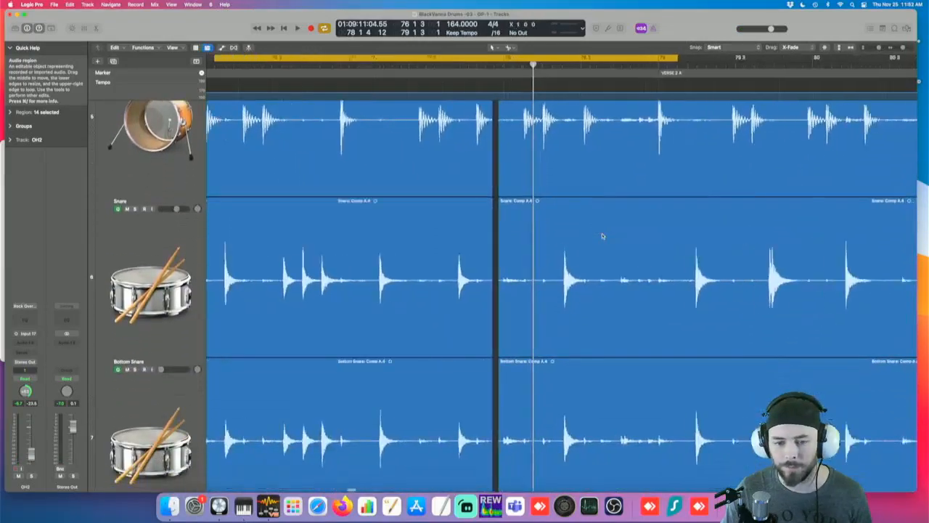
Step: Play through the drum gap near bar 78 and extend the earlier drum regions across it into the later group with a crossfade
key("space")
scroll(454, 422, "up", 5)
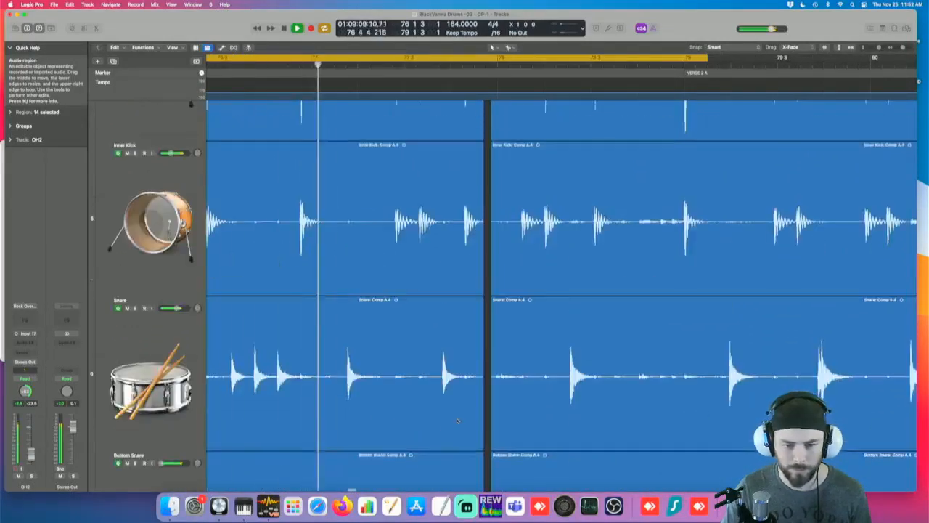
left_click(482, 321)
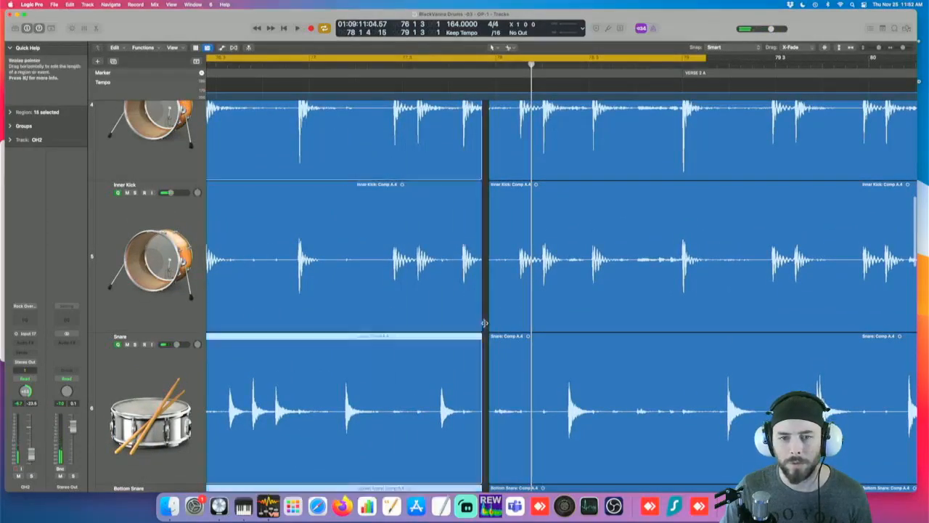
left_click(490, 321)
mouse_move(481, 325)
left_mouse_down()
mouse_move(513, 331)
mouse_move(480, 332)
mouse_move(502, 332)
mouse_move(494, 335)
left_mouse_up()
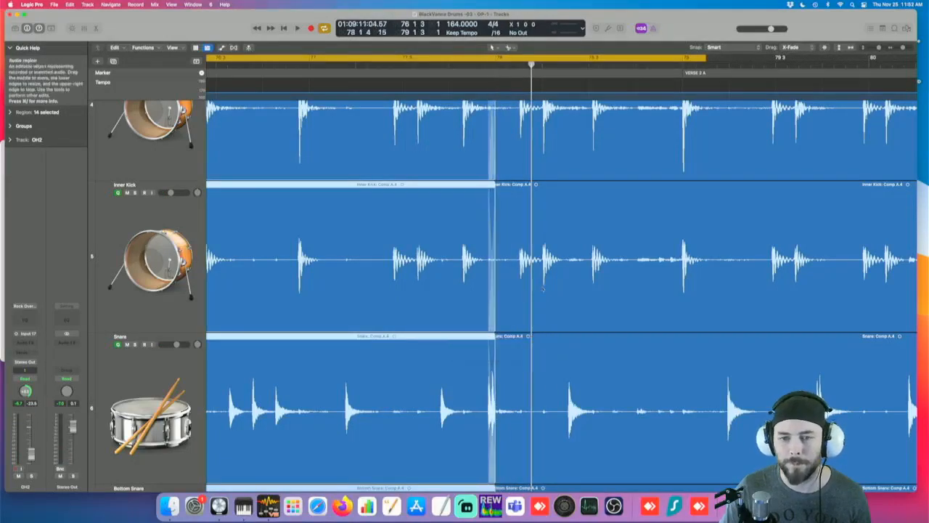
Step: Move the later drum regions away from the join near bar 78 and trim the earlier group's end back to about 77 4 4 153
left_click_drag(581, 304, 603, 308)
scroll(579, 334, "down", 5)
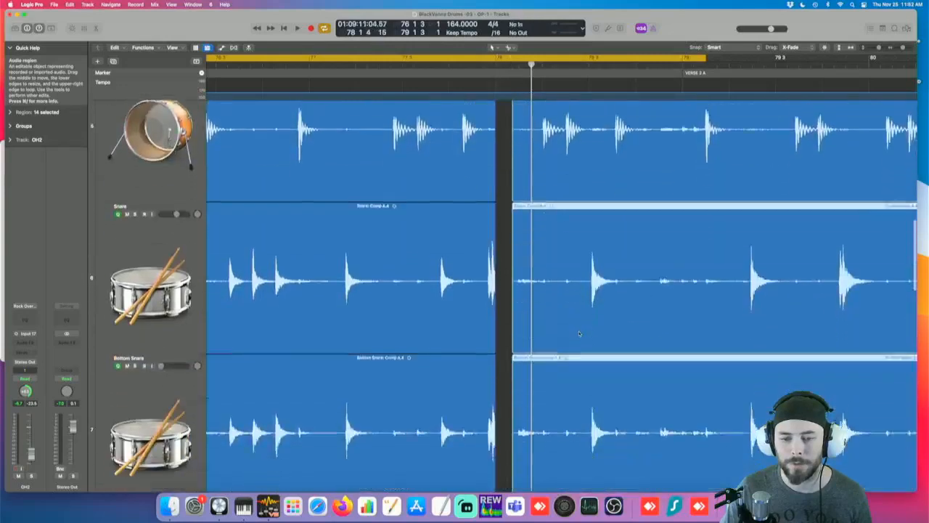
key("super+Right")
key("super+Right")
key("super+Right")
key("super+Right")
key("super+Right")
key("super+Right")
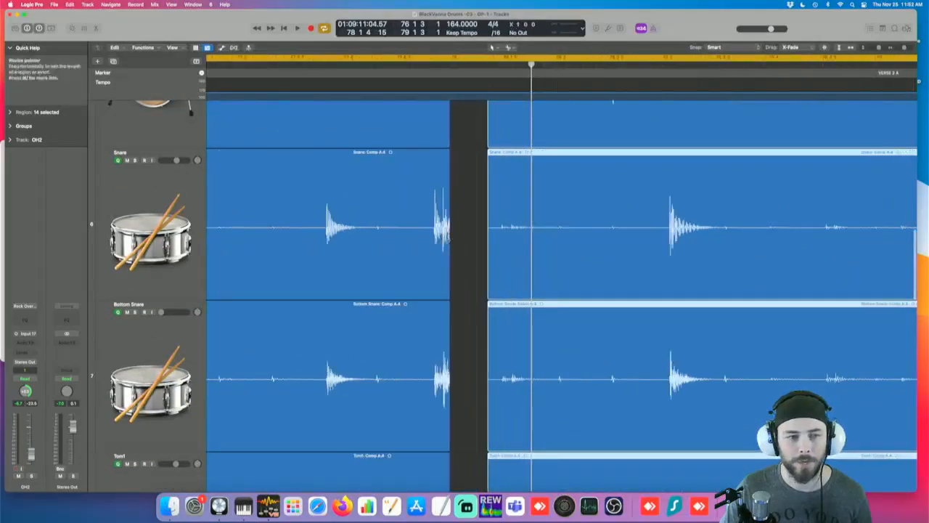
left_click_drag(448, 285, 440, 285)
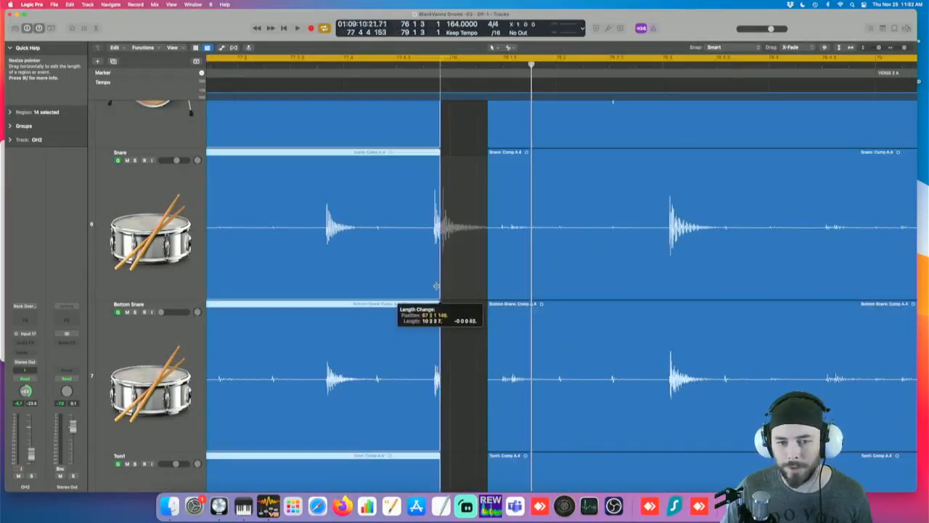
Step: Move the later drum regions earlier to narrow the gap near bar 78
scroll(469, 319, "down", 5)
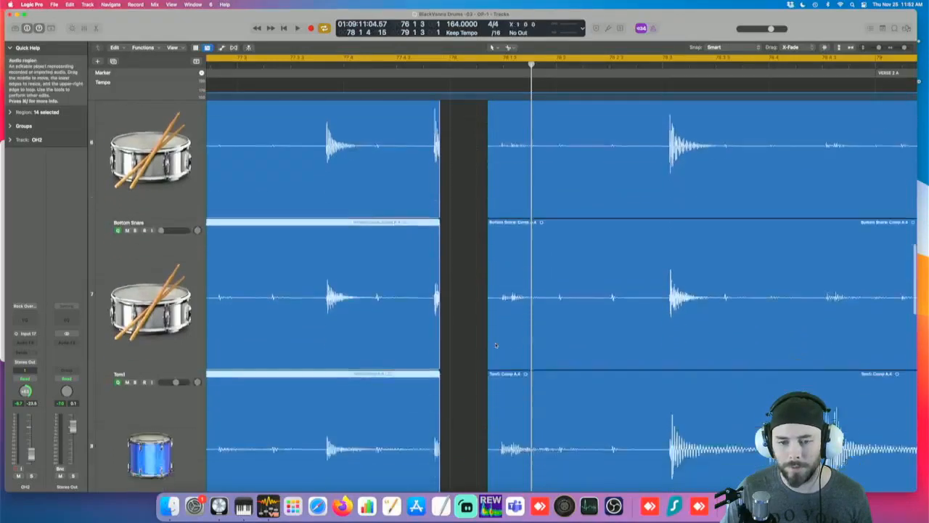
scroll(496, 336, "down", 2)
left_click_drag(513, 366, 475, 364)
Step: Trim the end of the earlier drum regions to just before the extra snare hit ahead of bar 78
key("super+Right")
key("super+Right")
key("super+Right")
key("super+Right")
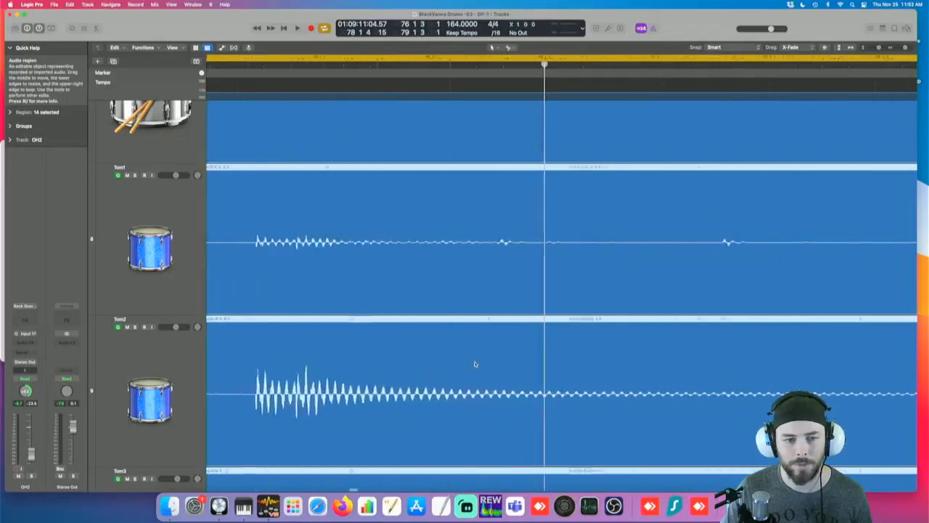
scroll(476, 364, "left", 6)
scroll(449, 318, "up", 4)
scroll(410, 276, "up", 2)
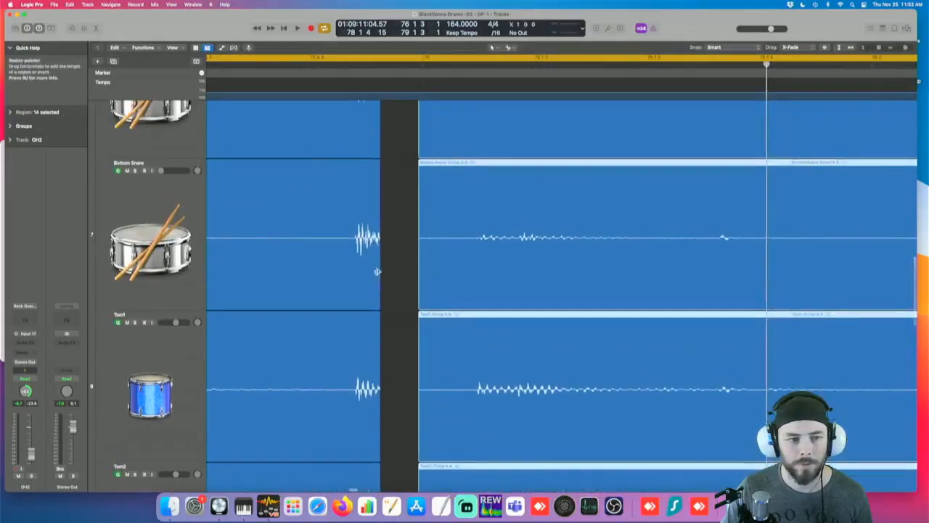
left_click_drag(378, 305, 353, 303)
Step: Trim the start of the later drum regions to just before their first tom hit and move them earlier towards the previous group
scroll(371, 300, "up", 5)
key("super+Up")
key("super+Up")
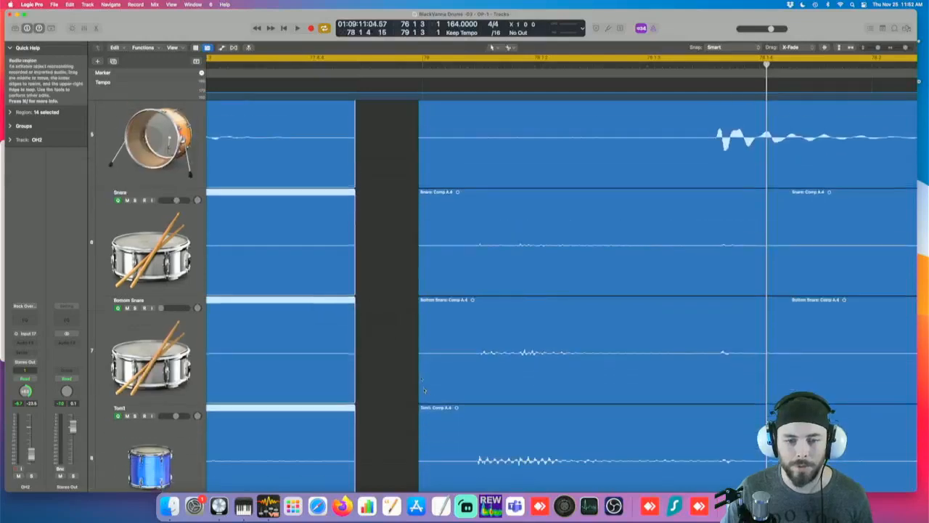
left_click_drag(419, 399, 475, 401)
left_click_drag(528, 386, 408, 380)
Step: Examine the join near bar 78 on the kick, snare and tom tracks
key("super+Right")
key("super+Right")
key("super+Right")
key("super+Right")
key("super+Right")
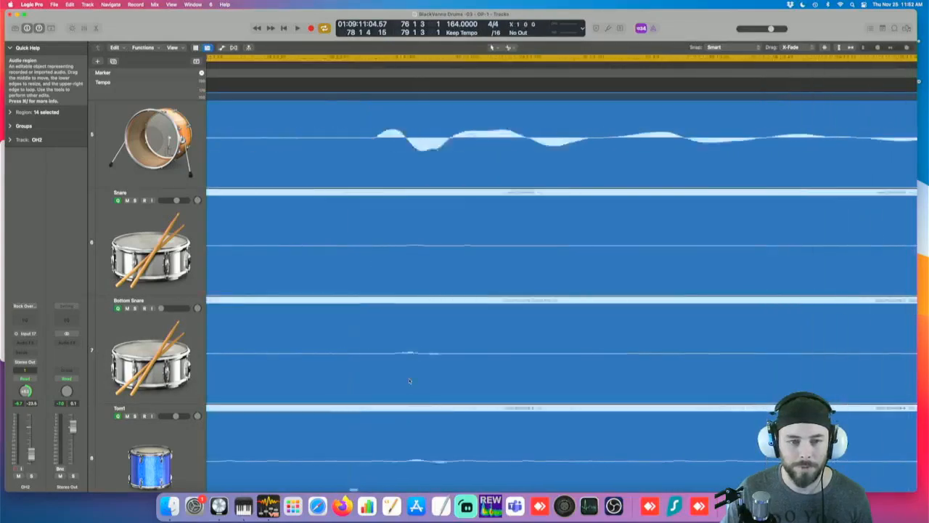
key("super+Left")
key("super+Left")
key("super+Left")
key("super+Left")
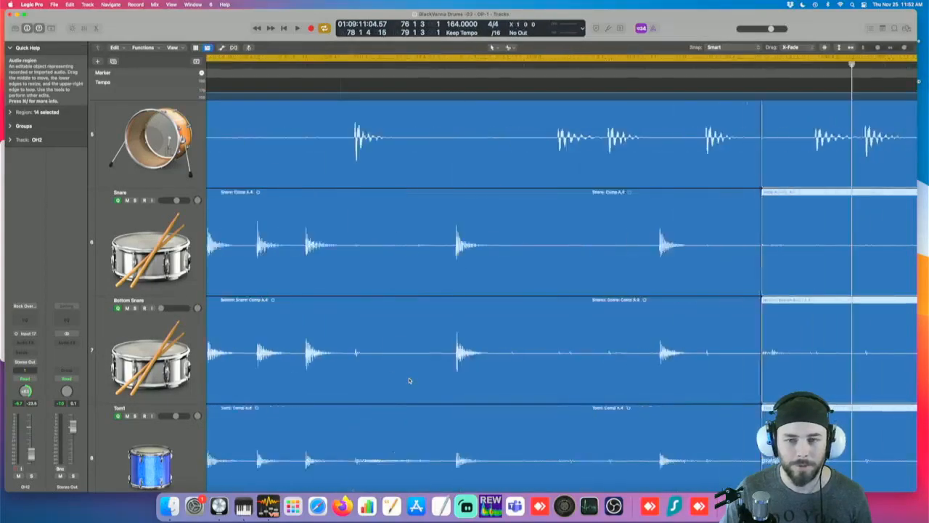
scroll(566, 426, "down", 1)
scroll(566, 426, "down", 5)
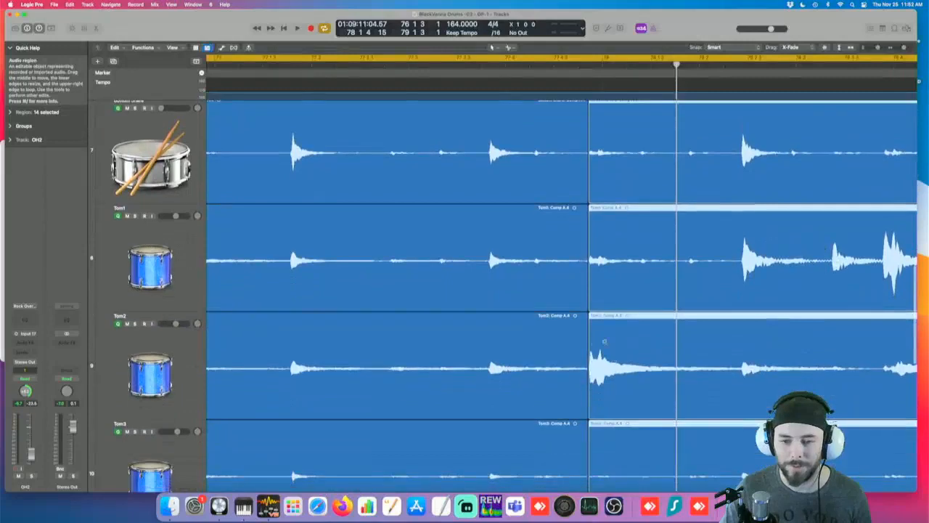
Step: Nudge the later drum regions earlier at the Tom2 hit to close the small remaining gap before bar 78
left_click_drag(627, 351, 536, 369)
left_click(611, 380)
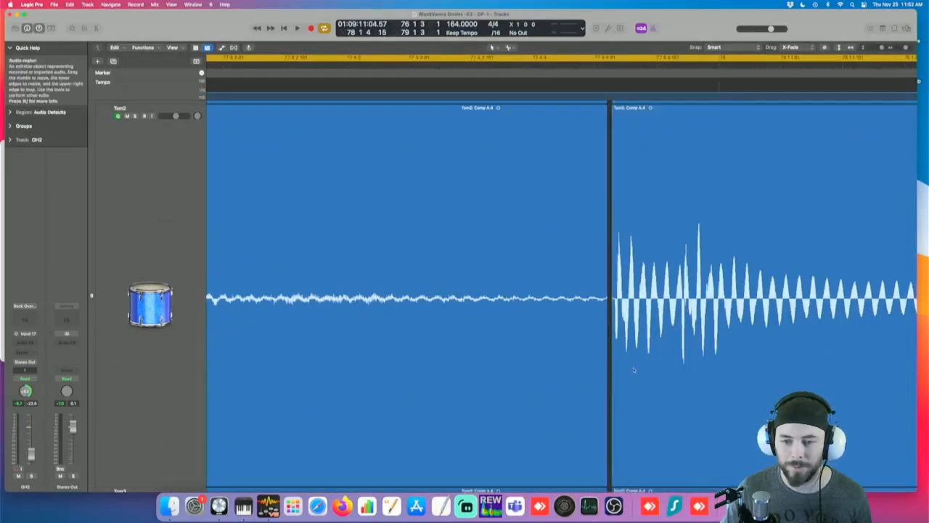
key("super+Right")
key("super+Right")
key("super+Right")
key("super+Left")
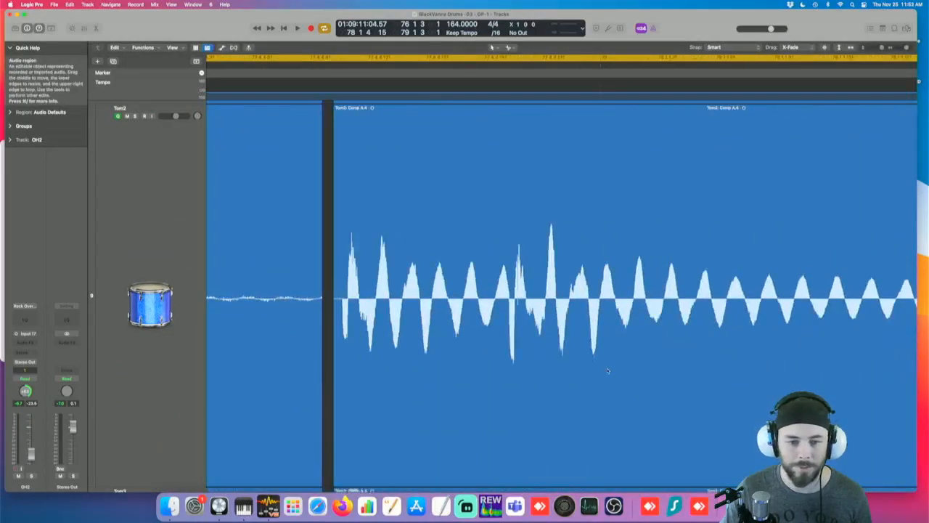
left_click_drag(608, 370, 591, 373)
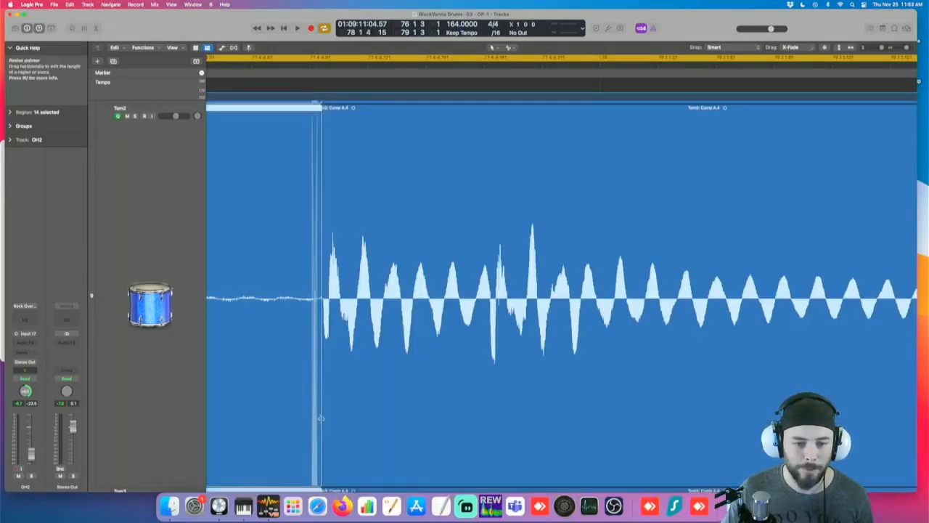
Step: Adjust the region edges near bar 78 so that the crossfade ends just before the Tom2 hit
left_click_drag(320, 418, 317, 420)
left_click(351, 404)
scroll(352, 403, "down", 10)
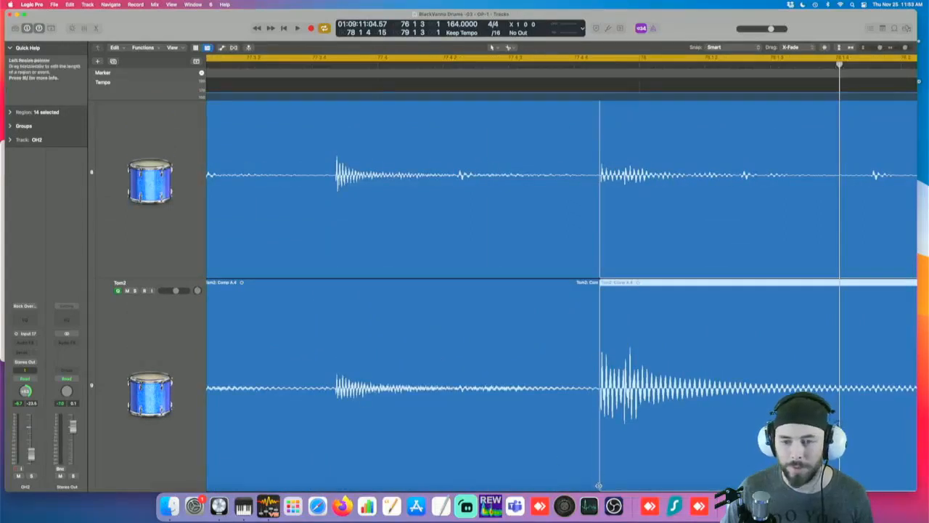
left_click_drag(599, 485, 573, 470)
Step: Play back the crossfaded join near bar 78 through the following tom fill and turn the cycle range off
scroll(585, 373, "down", 10)
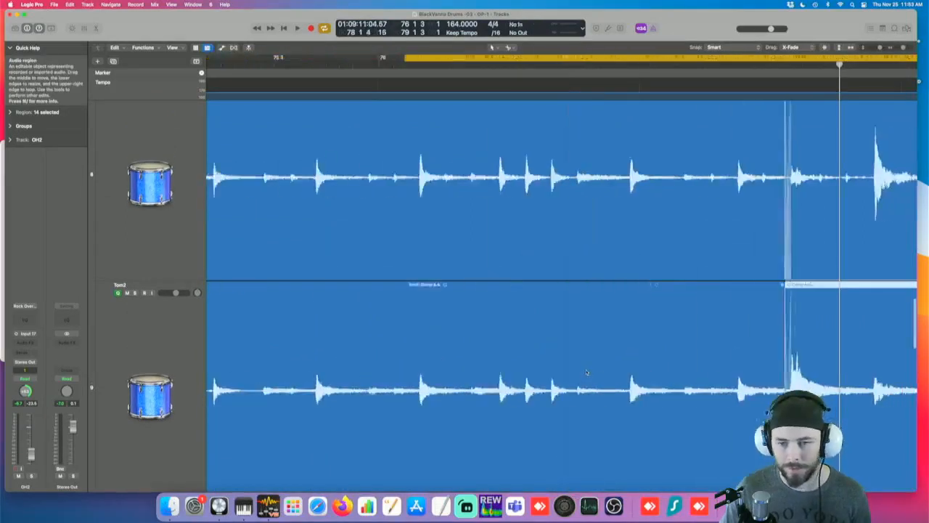
key("space")
scroll(595, 364, "right", 4)
scroll(595, 363, "right", 6)
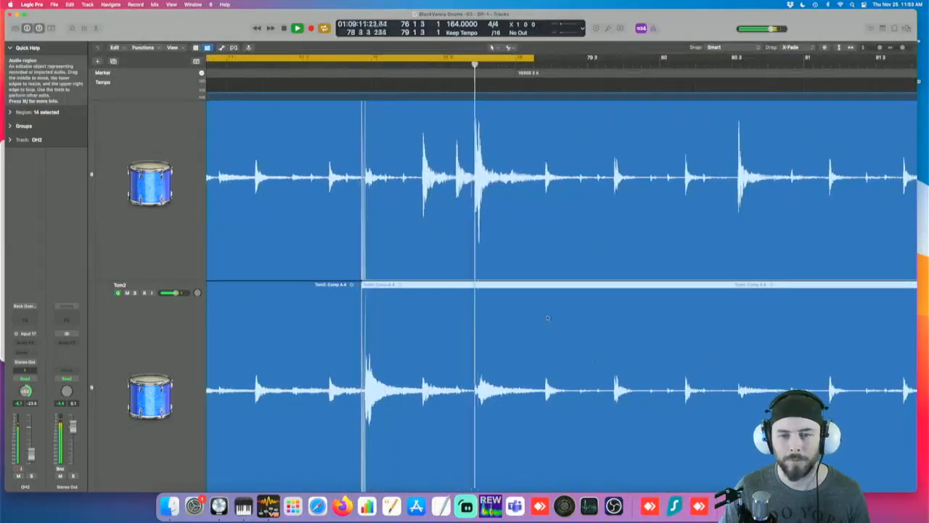
left_click(453, 56)
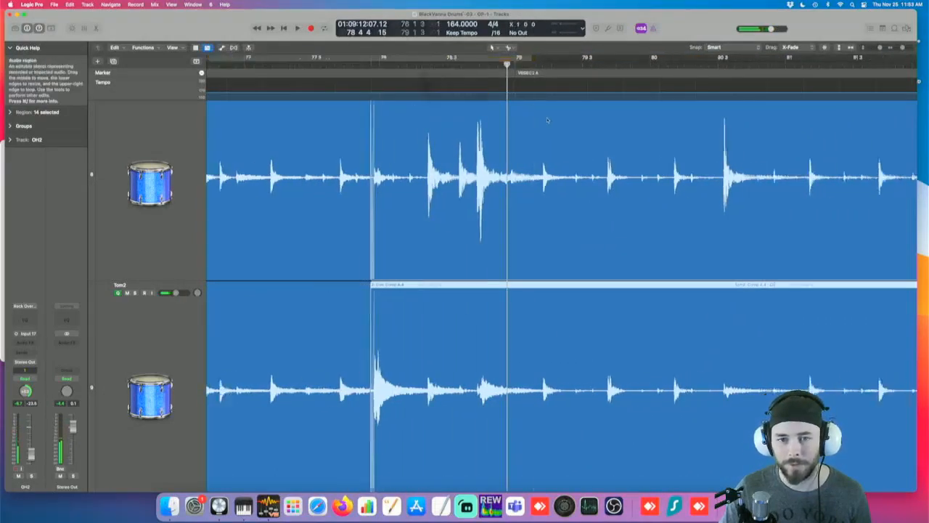
Step: Set the cycle range to bars 86 through 88 and play through the drum gap just before bar 87
scroll(548, 119, "down", 10)
scroll(548, 120, "right", 5)
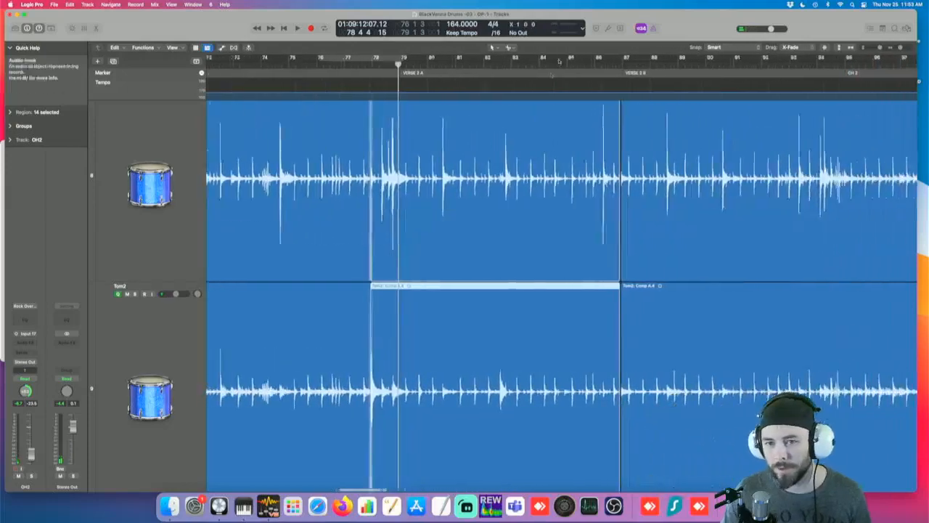
left_click_drag(594, 60, 641, 61)
key("space")
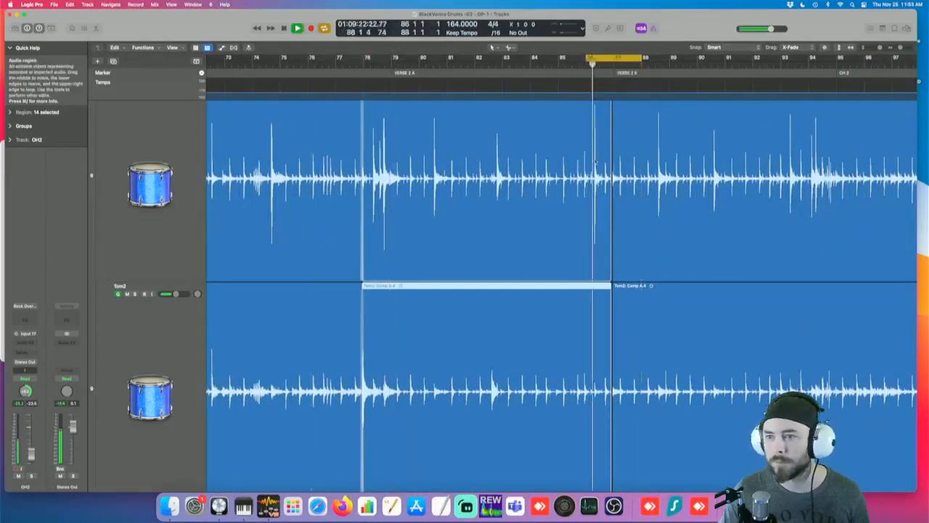
scroll(595, 161, "up", 8)
scroll(595, 161, "right", 1)
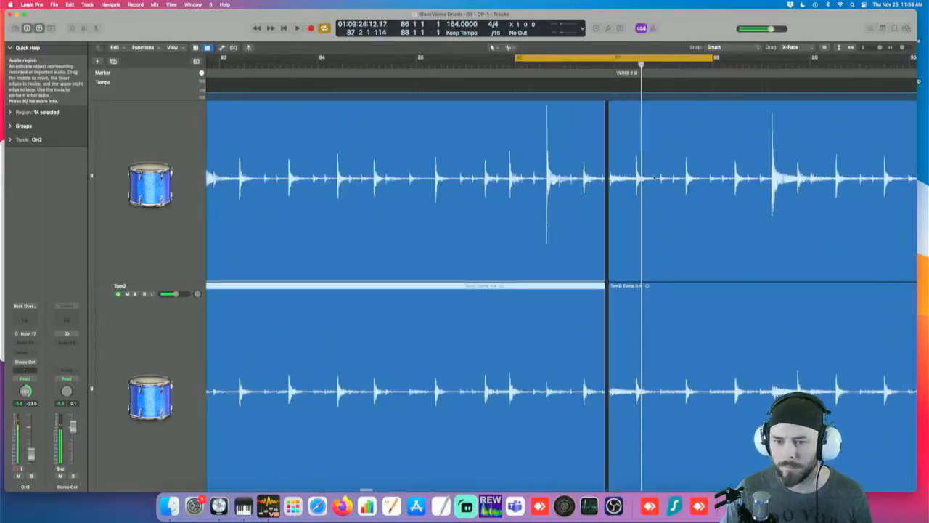
Step: Extend the earlier drum regions across the gap just before bar 87 into the later group with a crossfade
scroll(443, 260, "up", 8)
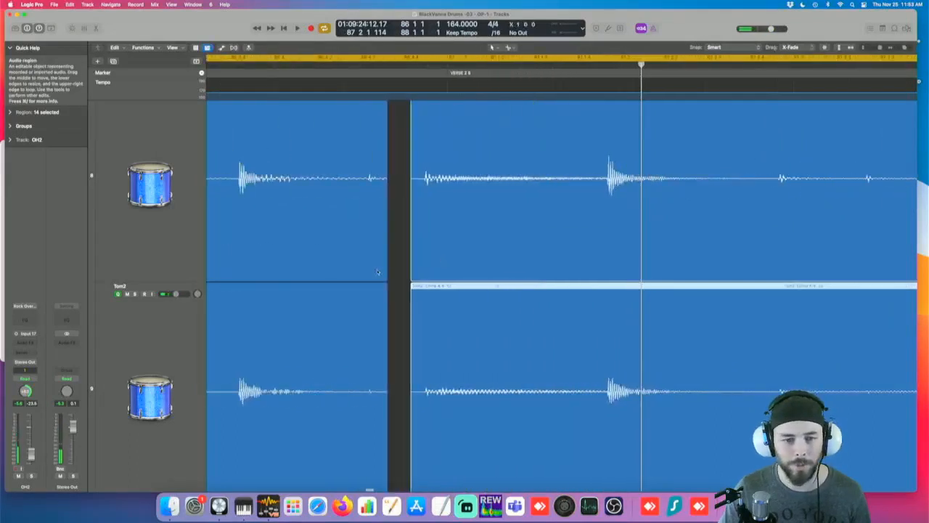
scroll(377, 272, "up", 10)
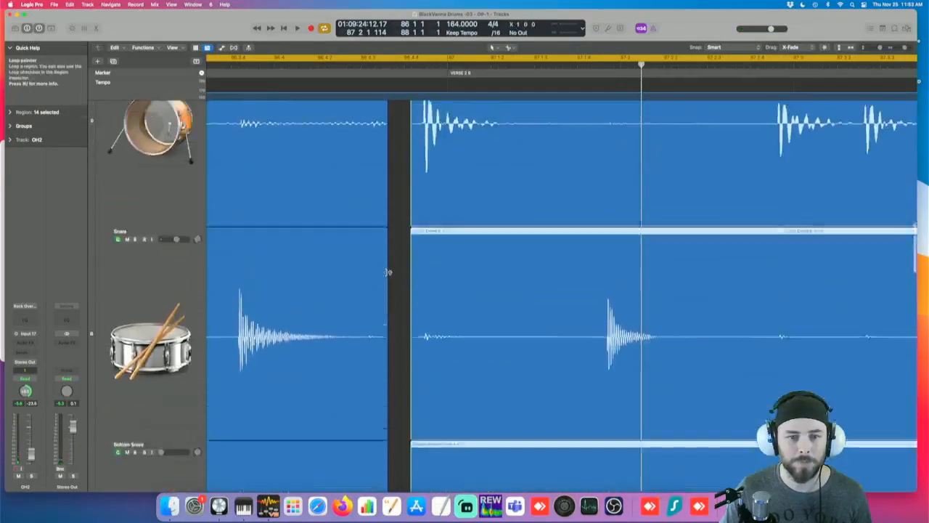
scroll(388, 272, "up", 8)
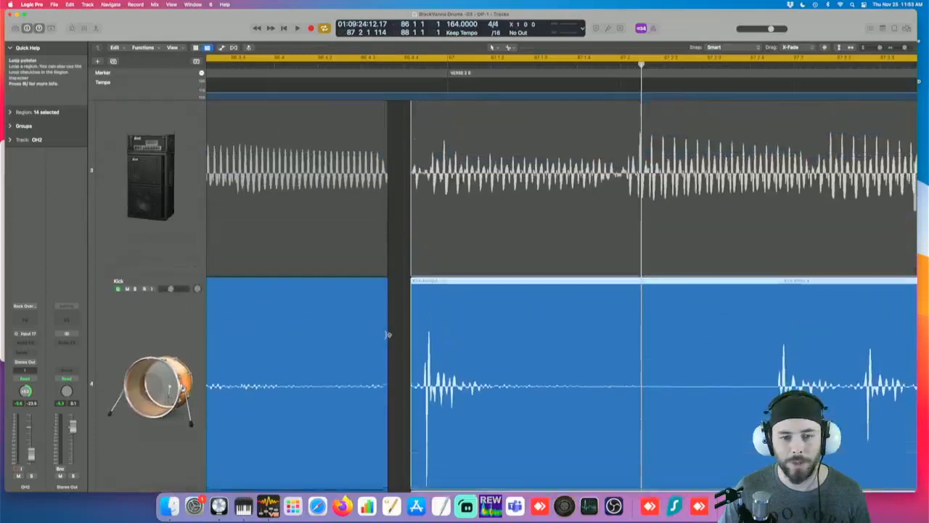
scroll(388, 334, "up", 3)
scroll(388, 334, "down", 8)
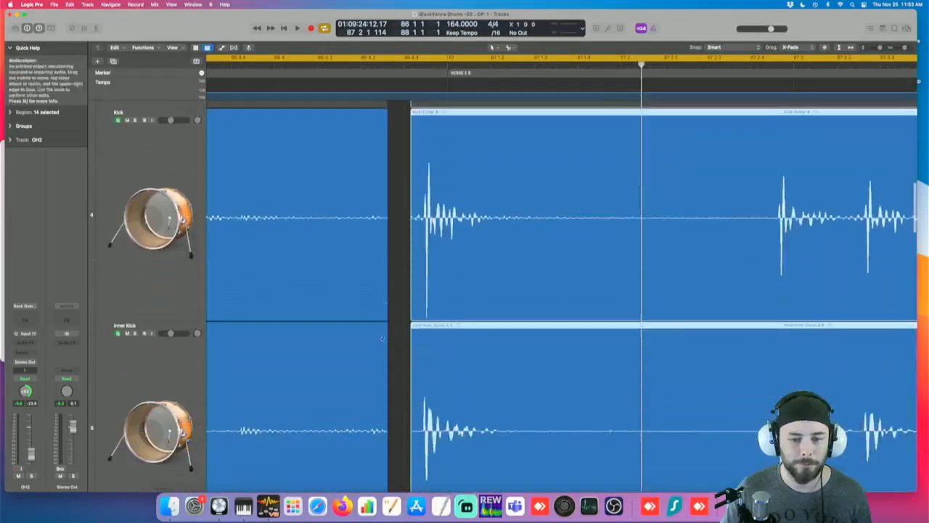
left_click_drag(385, 315, 413, 317)
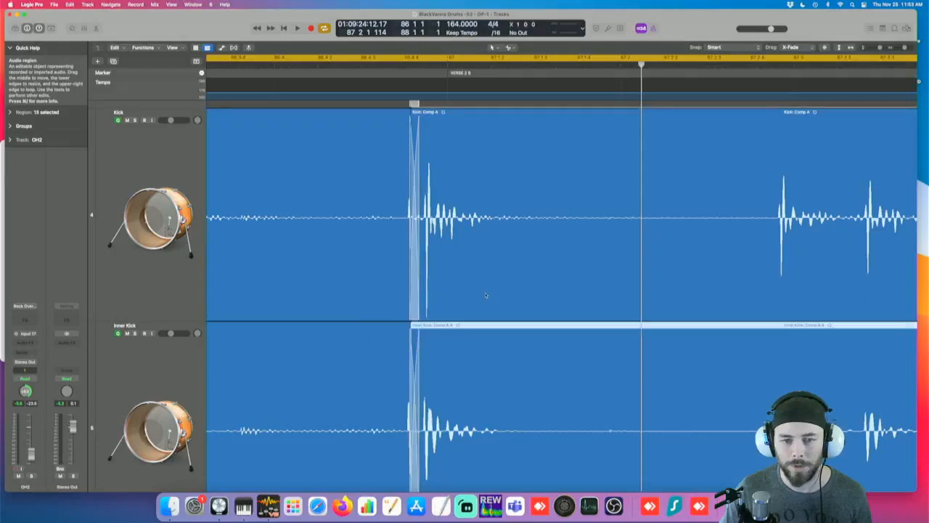
left_click(326, 377)
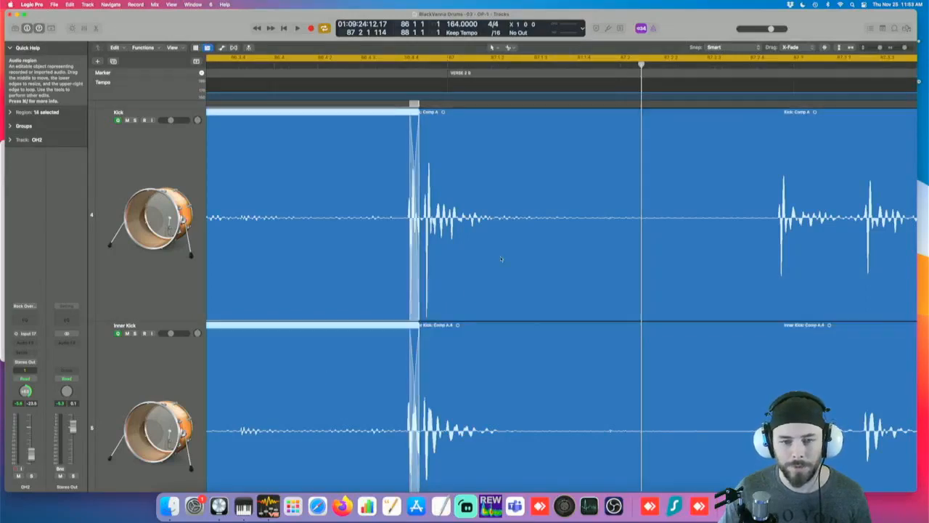
Step: Adjust the join just before bar 87 by trimming the earlier drum regions to 86 4 4 16, with the crossfade ahead of the kick
left_click_drag(500, 260, 527, 264)
key("super+Right")
key("super+Right")
key("super+Right")
scroll(476, 256, "left", 10)
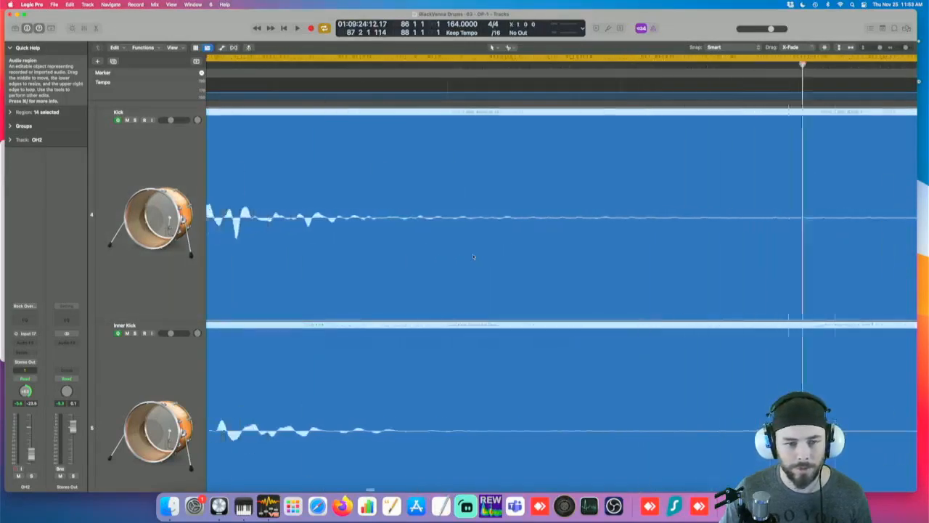
mouse_move(470, 316)
left_mouse_down()
mouse_move(500, 314)
mouse_move(479, 315)
left_mouse_up()
left_click_drag(580, 294, 360, 312)
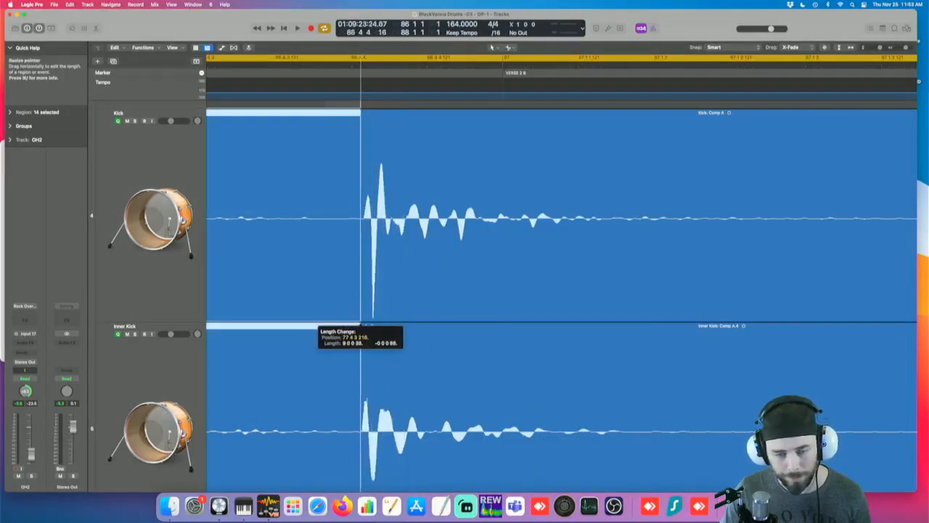
left_click(470, 262)
Step: Play back the crossfaded join near bar 87 and check the following bars for further gaps
scroll(469, 262, "down", 5)
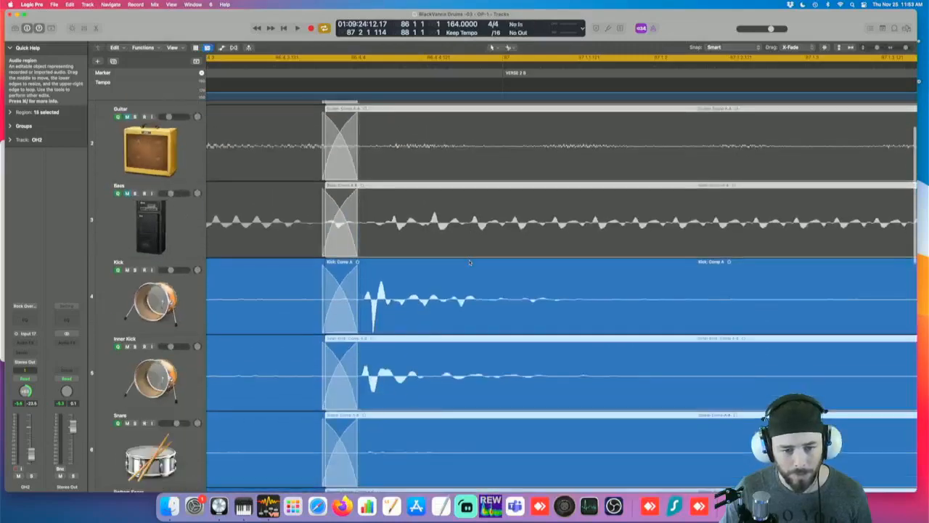
scroll(470, 262, "left", 1)
scroll(469, 262, "down", 3)
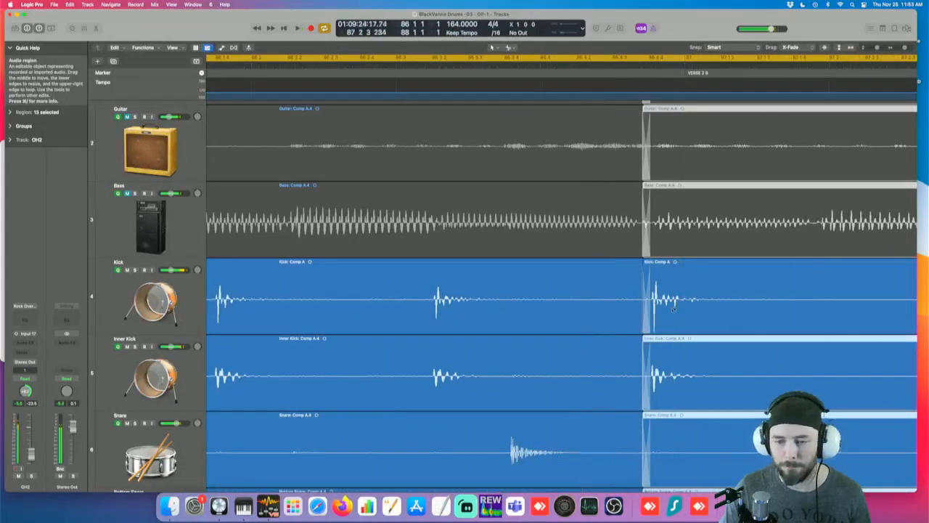
scroll(681, 303, "right", 10)
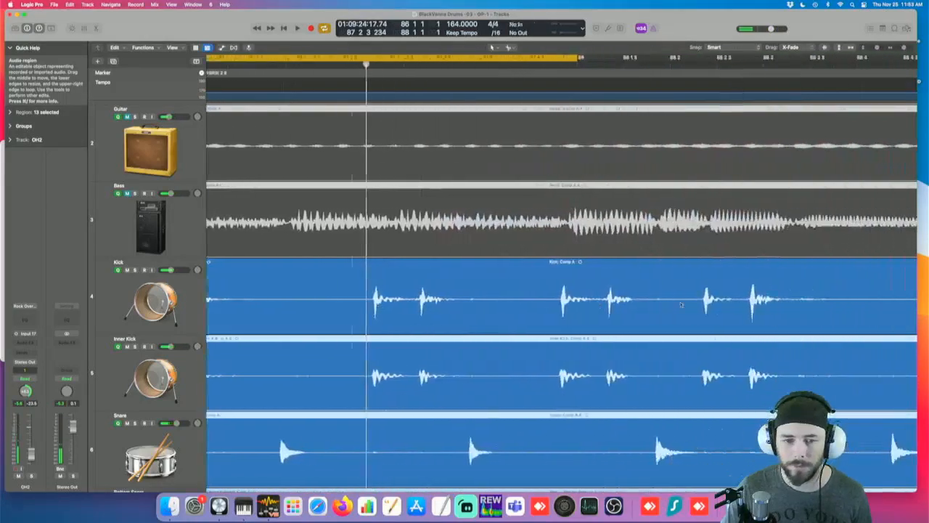
scroll(681, 304, "right", 10)
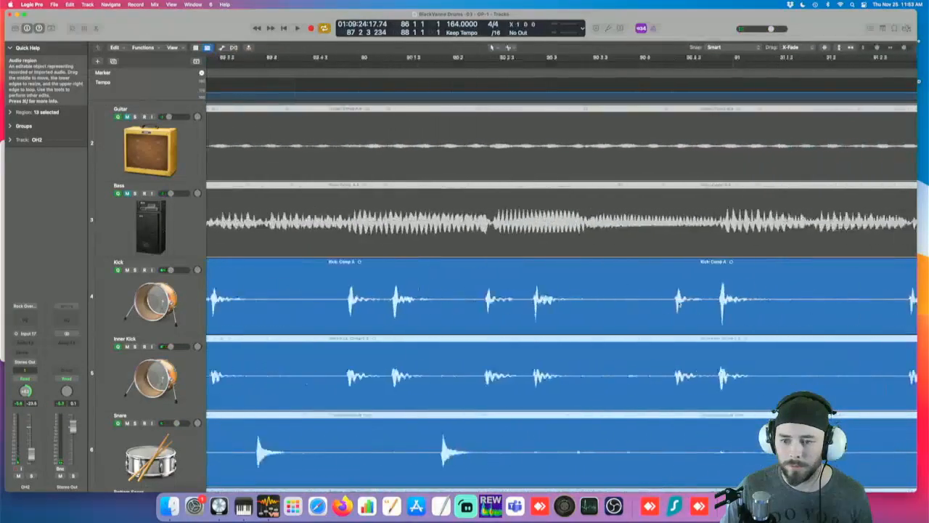
Step: Find the next gap after the bar 87 join and set the cycle range to bars 100 through 101 around it
scroll(680, 303, "down", 6)
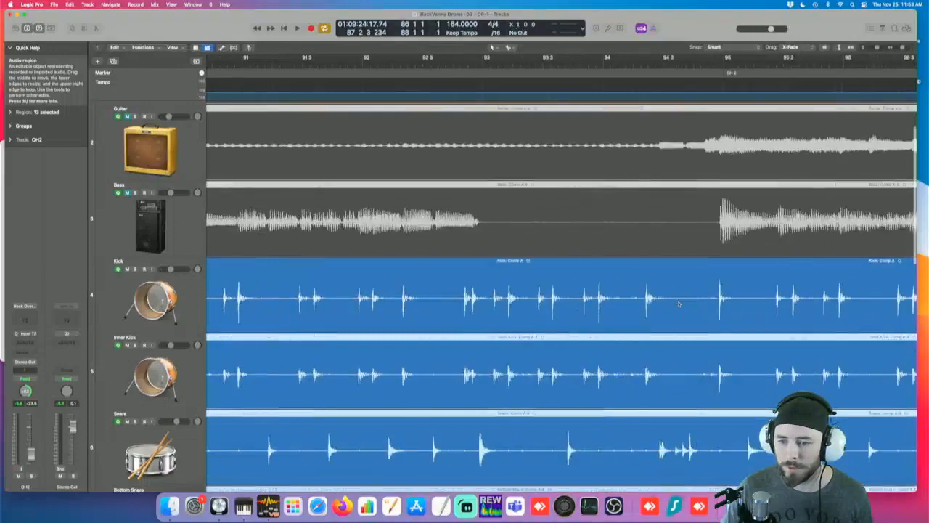
scroll(678, 303, "right", 15)
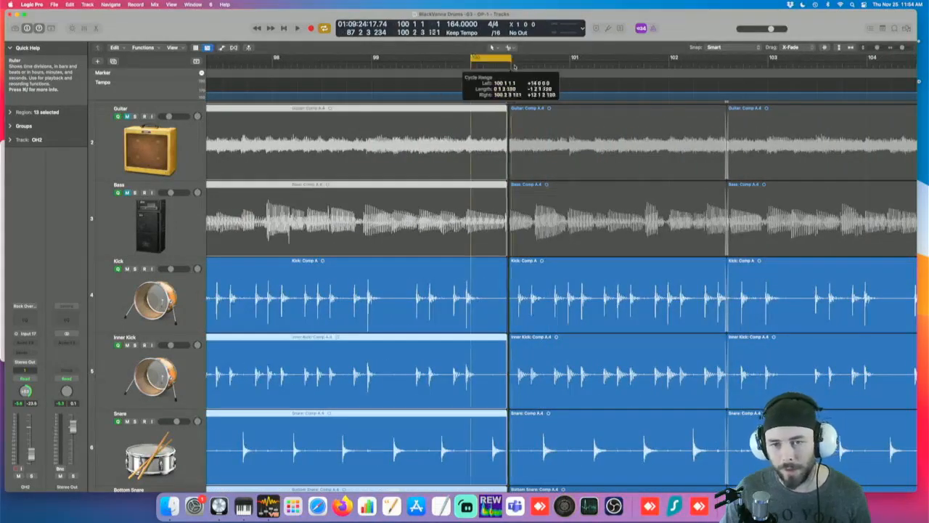
left_click_drag(514, 66, 578, 71)
Step: Trim the start of the later drum regions at the bar 100 gap to just ahead of their first kick hit
left_click(551, 320)
key("super+Right")
key("super+Right")
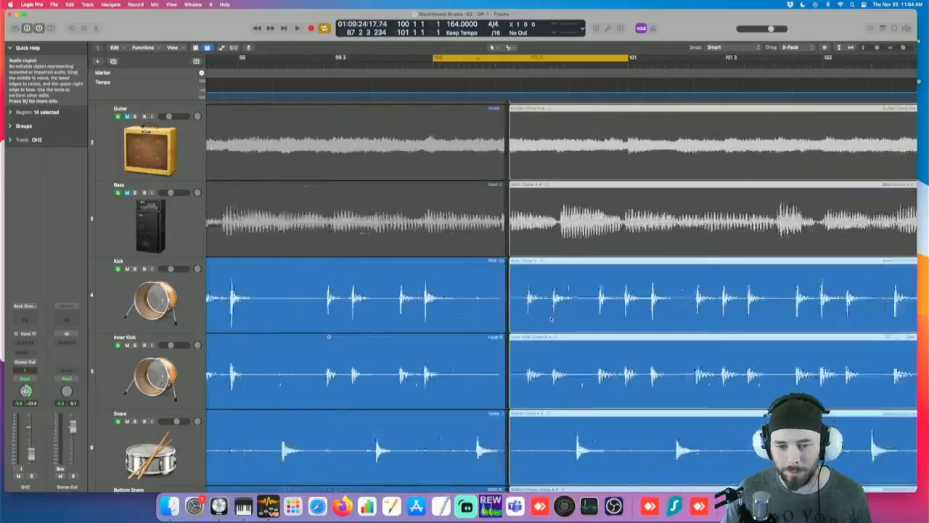
key("super+Right")
key("super+Right")
scroll(551, 319, "down", 1)
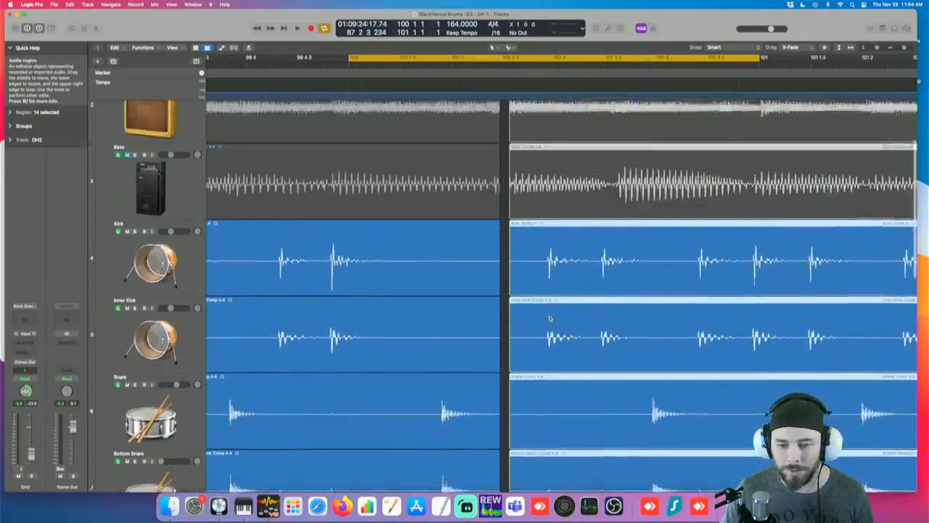
key("super+Down")
key("super+Right")
key("super+Right")
key("super+Right")
scroll(515, 286, "down", 1)
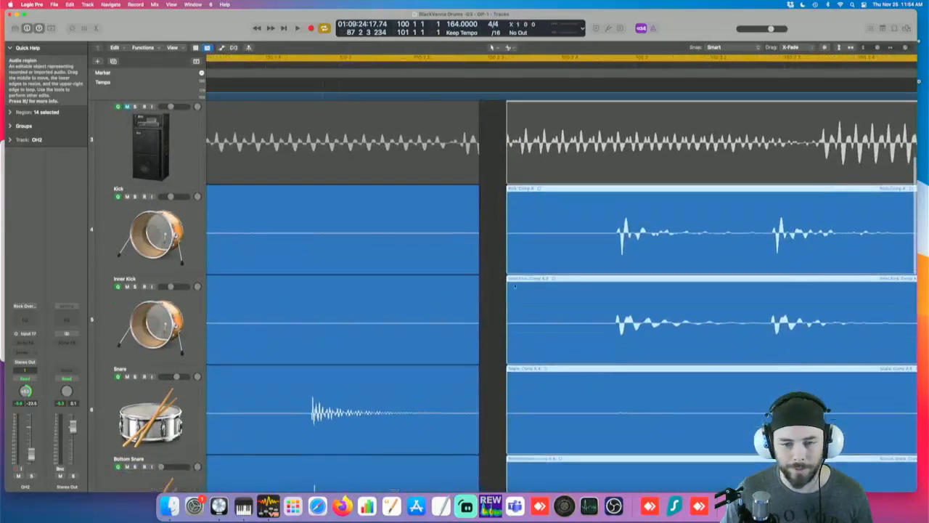
left_click_drag(507, 270, 610, 269)
Step: Extend the earlier drum regions toward the kick in bar 100 and close the remaining gap with a short crossfade
left_click_drag(475, 269, 518, 270)
left_click_drag(539, 300, 540, 300)
scroll(541, 301, "down", 10)
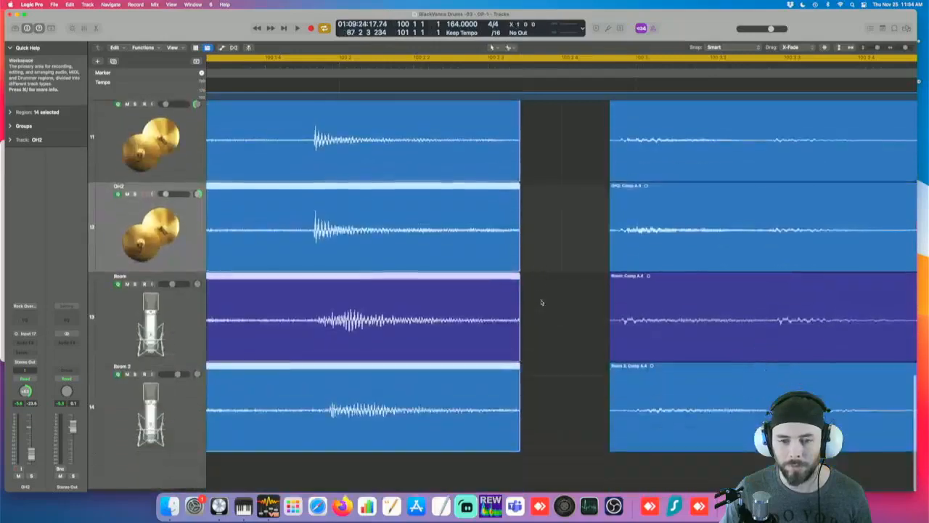
scroll(541, 300, "down", 10)
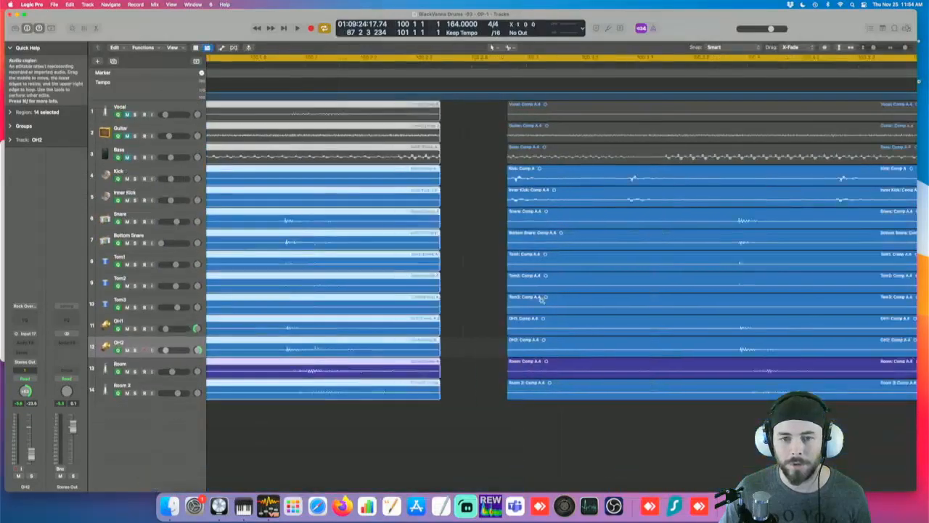
scroll(542, 302, "up", 10)
scroll(506, 352, "up", 2)
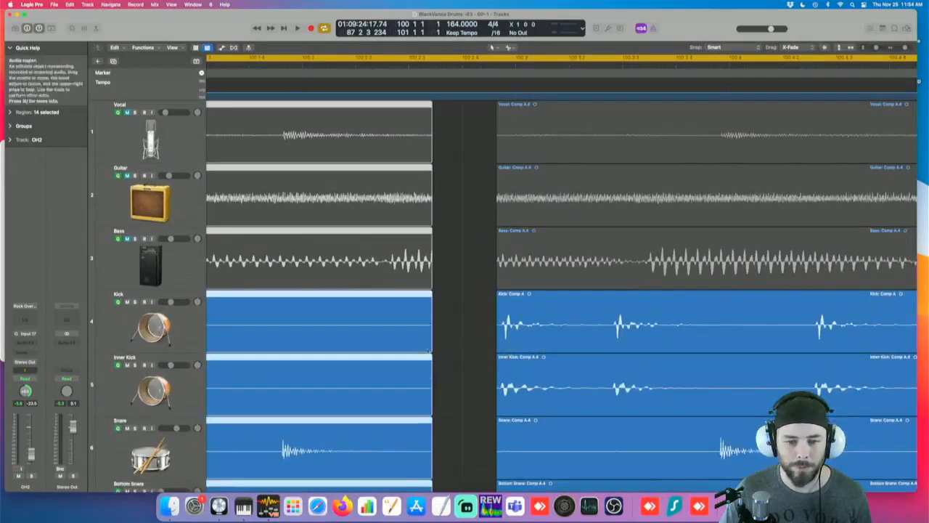
left_click_drag(434, 347, 481, 350)
scroll(487, 334, "left", 5)
left_click(415, 334)
left_click_drag(416, 334, 407, 336)
Step: Play back the new join in bar 100 and check it across the drum tracks
key("space")
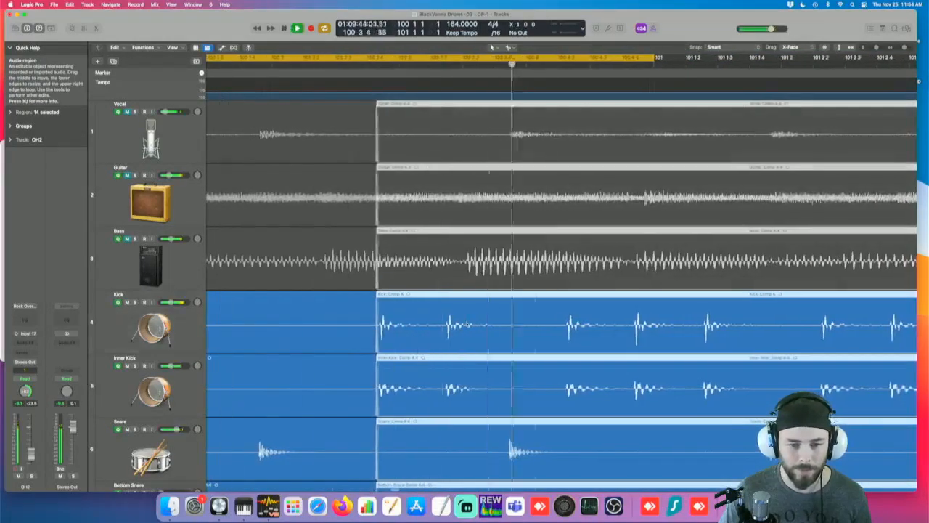
key("space")
scroll(468, 323, "left", 2)
scroll(469, 322, "down", 3)
scroll(468, 322, "down", 2)
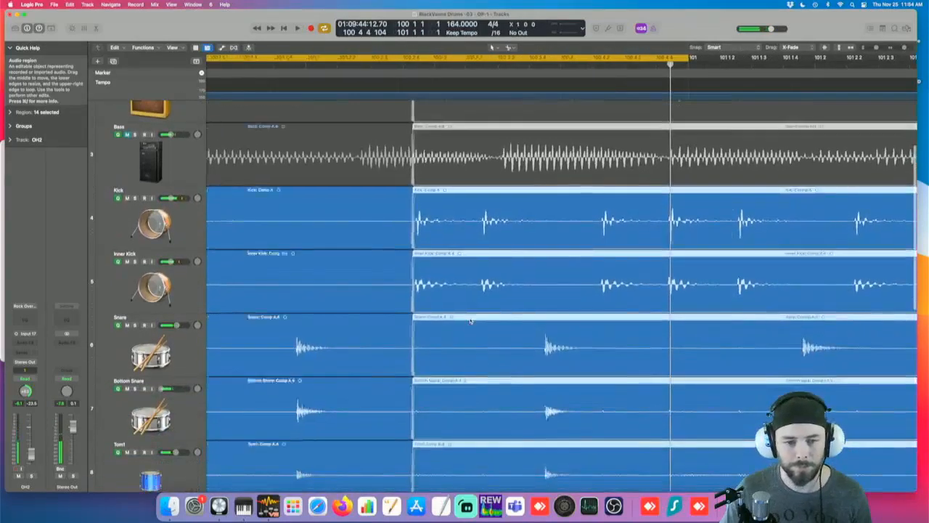
Step: Extend the cycle range to bars 99 through 101 and play through the join
key("super+Left")
key("super+Left")
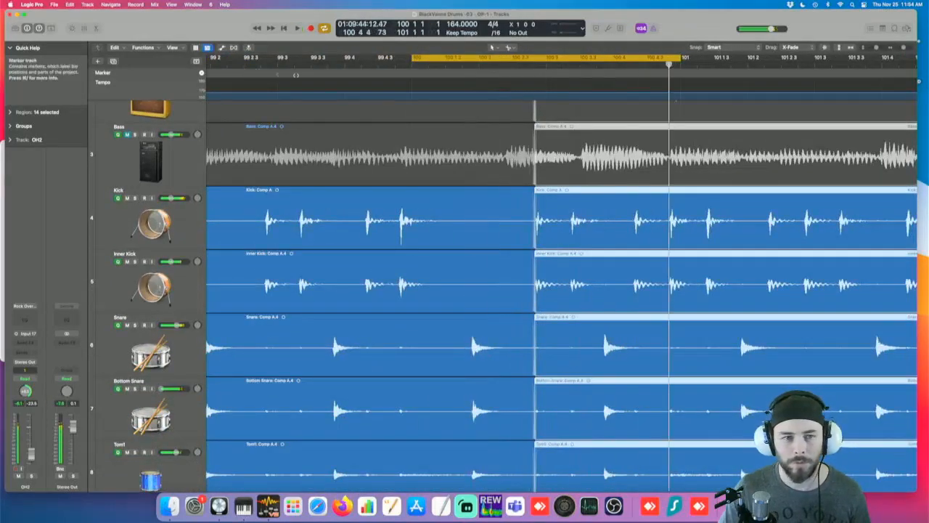
key("super+Left")
key("super+Left")
left_click(403, 57, "shift")
key("space")
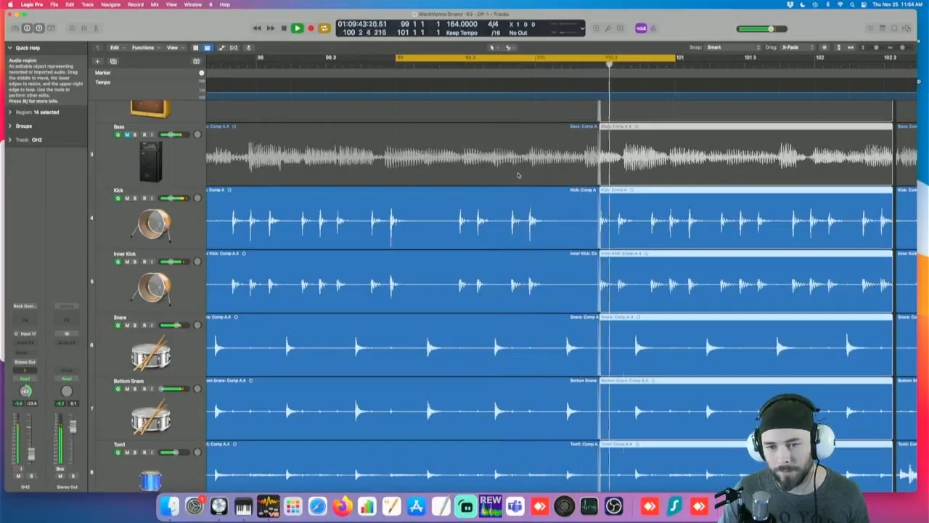
Step: Move the start of the later drum regions to 100 2 4 2, widening the crossfade ahead of the kick
key("super+Right")
key("super+Right")
key("super+Right")
key("super+Right")
key("super+Right")
key("super+Right")
key("super+Right")
key("super+Right")
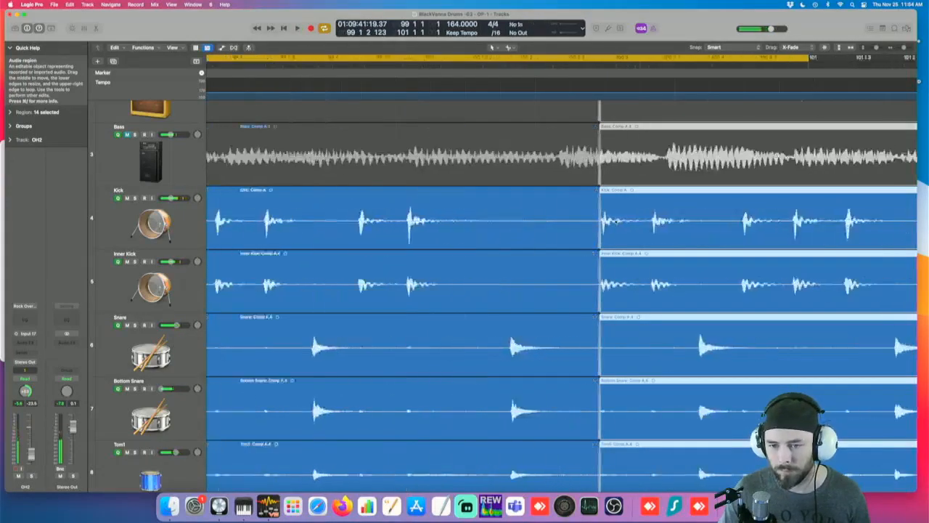
scroll(582, 234, "up", 3)
left_click(580, 235)
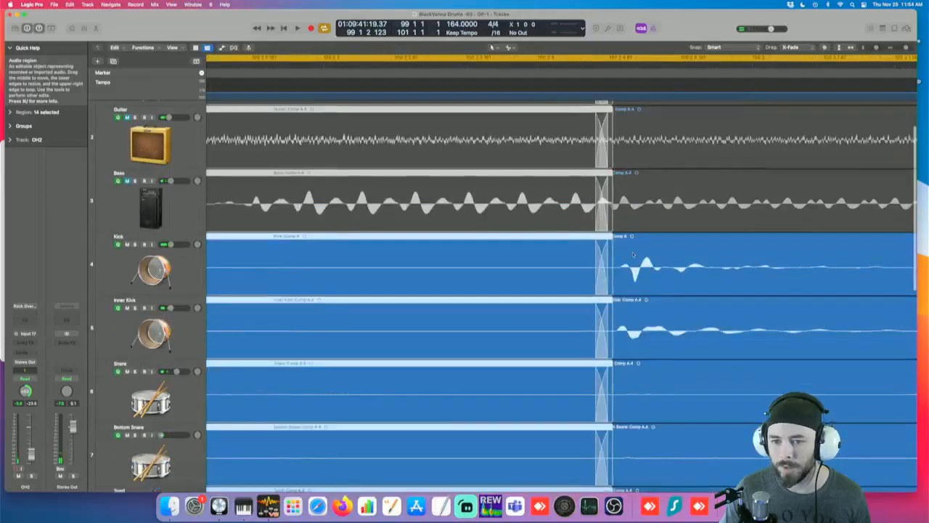
left_click(603, 290)
left_click_drag(601, 290, 540, 288)
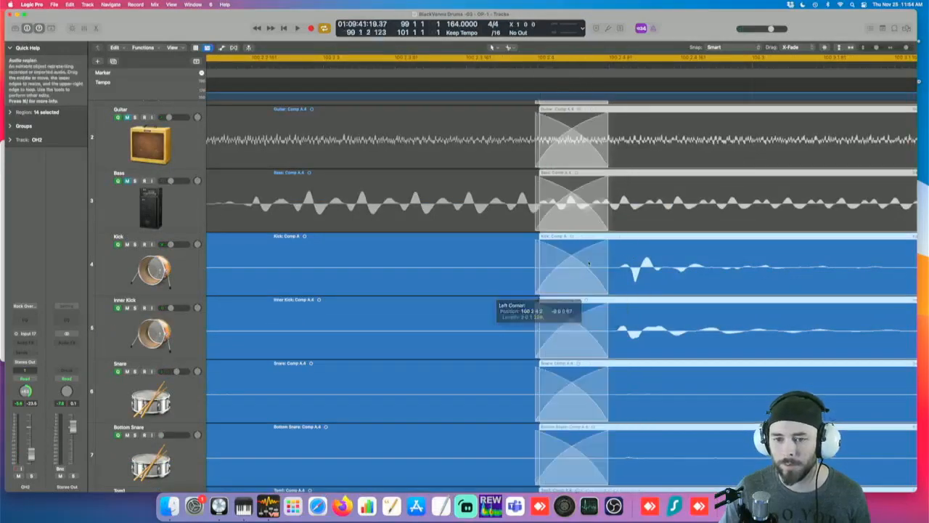
Step: Play back the widened crossfade in bar 100 within the cycle range
key("super+Left")
key("super+Left")
key("super+Left")
key("super+Left")
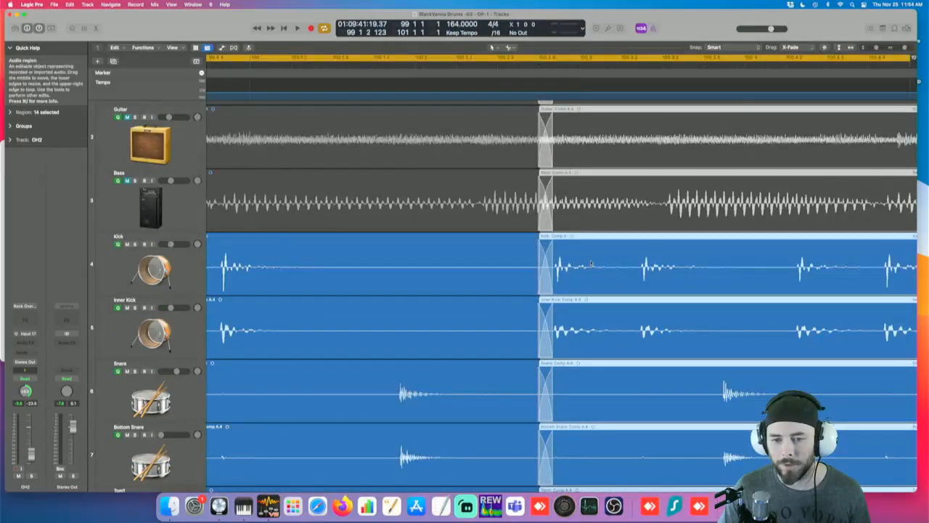
scroll(591, 263, "down", 3)
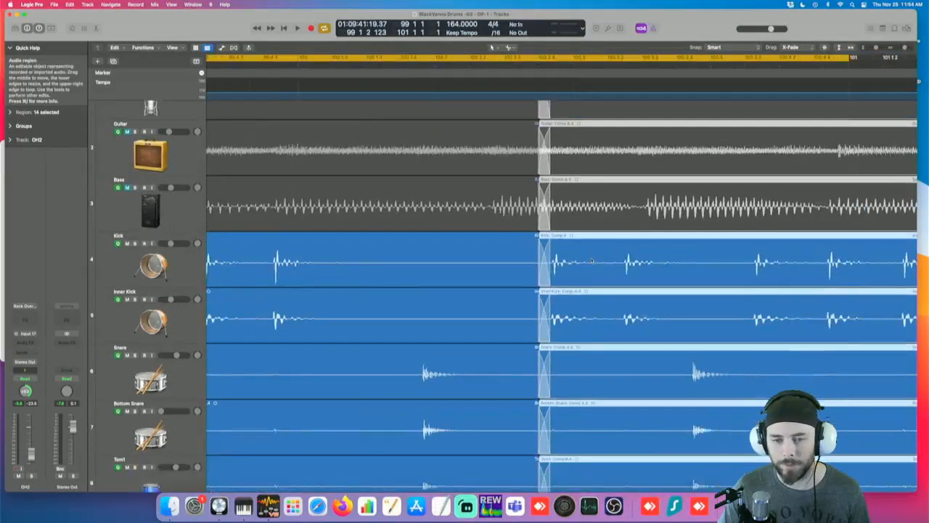
scroll(591, 263, "down", 5)
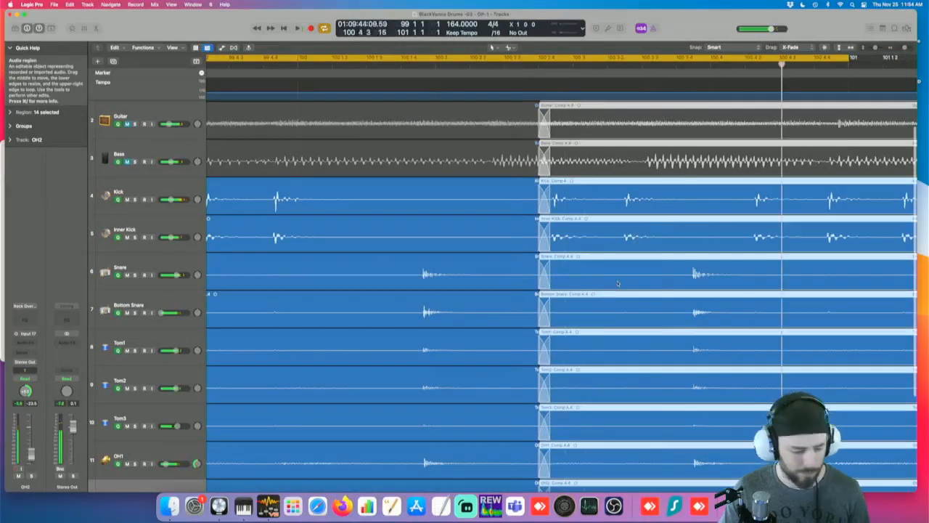
Step: Set the cycle range to bars 102 through 105 around the next gap between the drum region groups
key("super+Left")
key("super+Left")
key("super+Left")
key("super+Left")
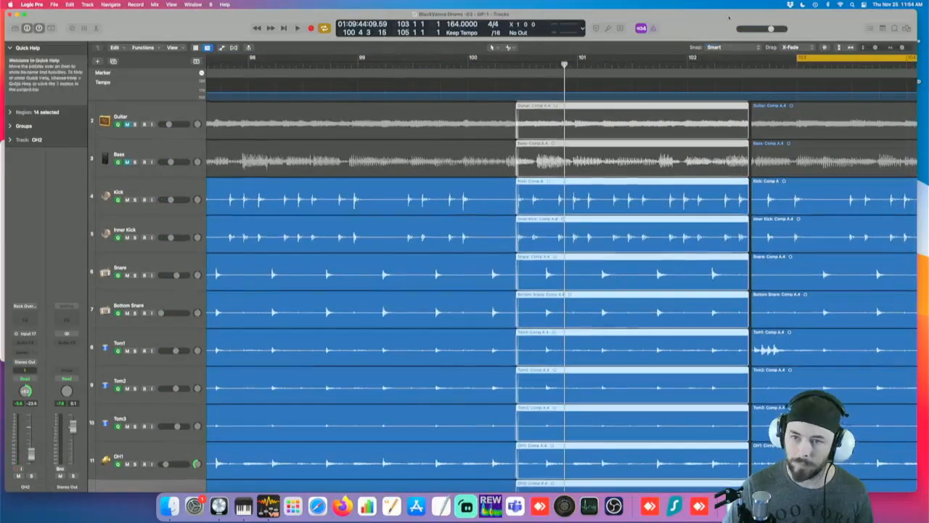
key("super+Left")
key("super+Left")
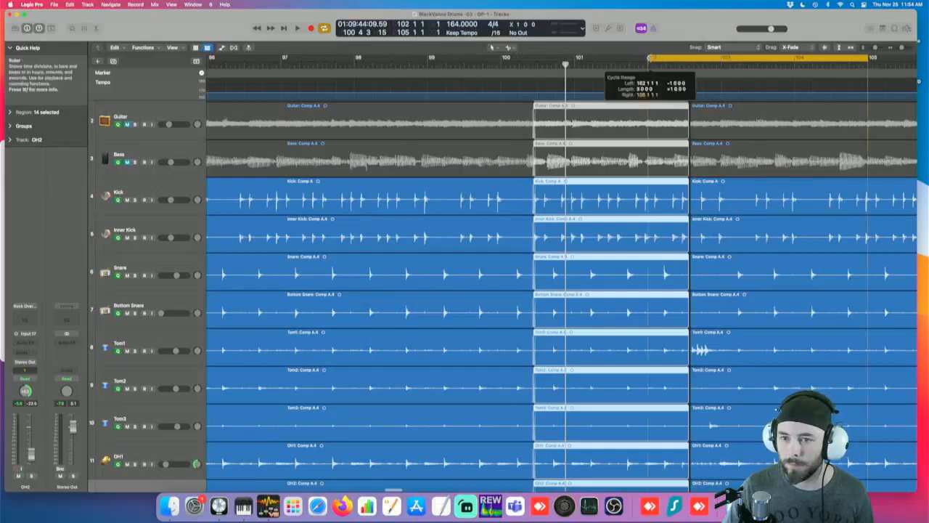
Step: Trim the later drum regions to just before the first Tom1 hit in bar 102 and extend the earlier regions to expose the matching hit
scroll(755, 151, "right", 10)
scroll(753, 149, "down", 3)
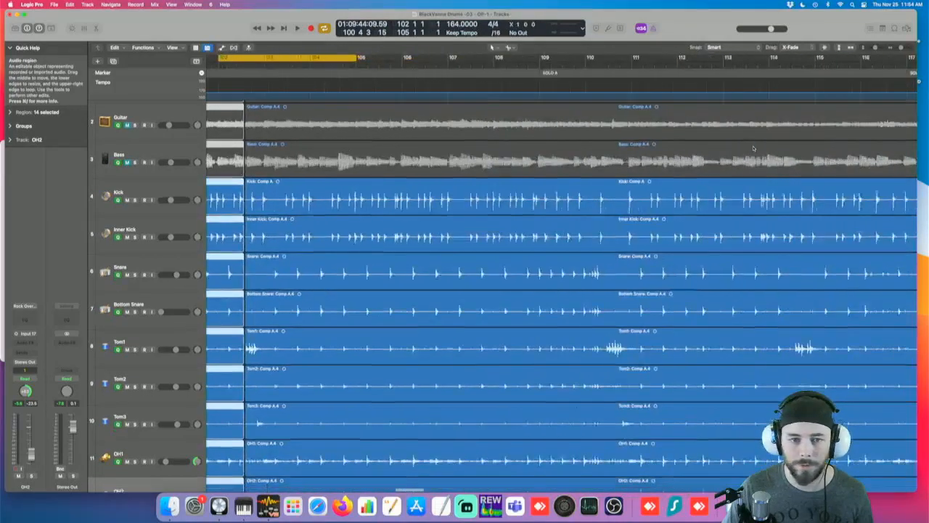
scroll(753, 148, "up", 5)
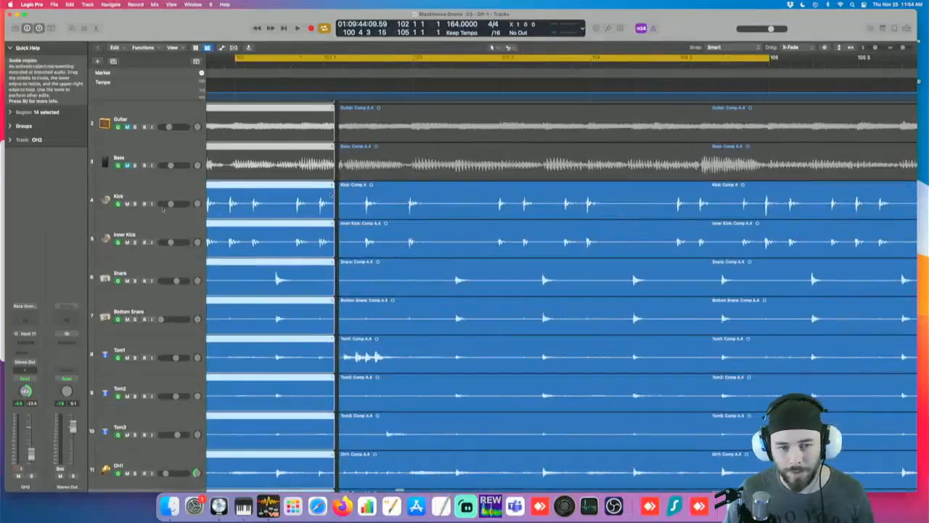
scroll(363, 222, "up", 8)
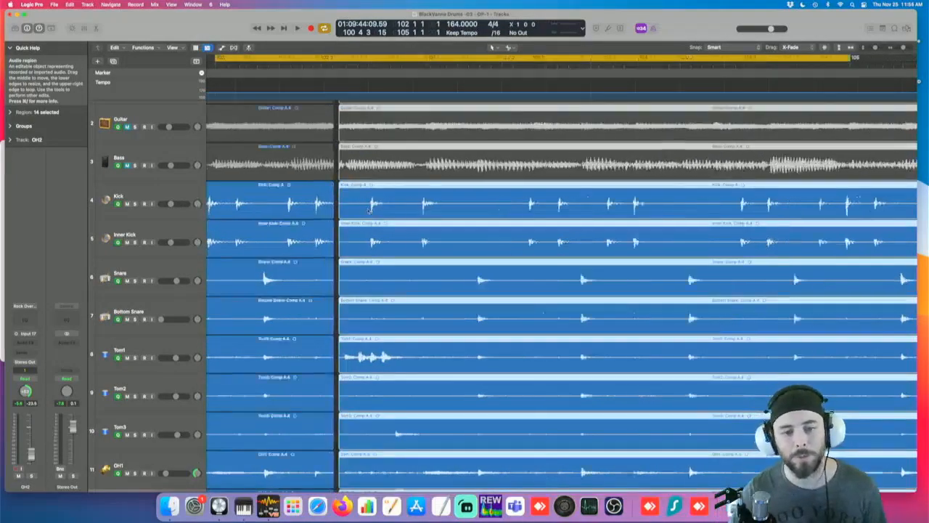
scroll(347, 217, "up", 5)
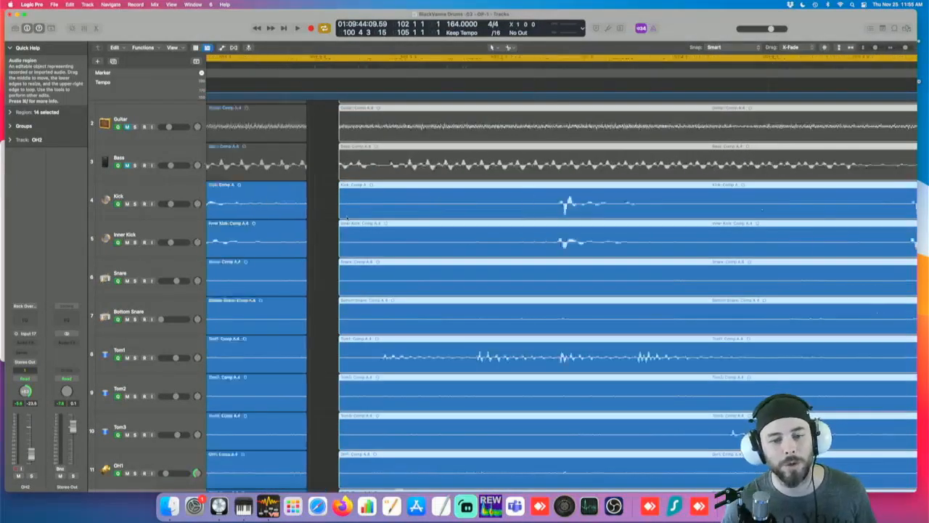
scroll(347, 217, "down", 5)
scroll(347, 218, "down", 2)
scroll(338, 319, "down", 2)
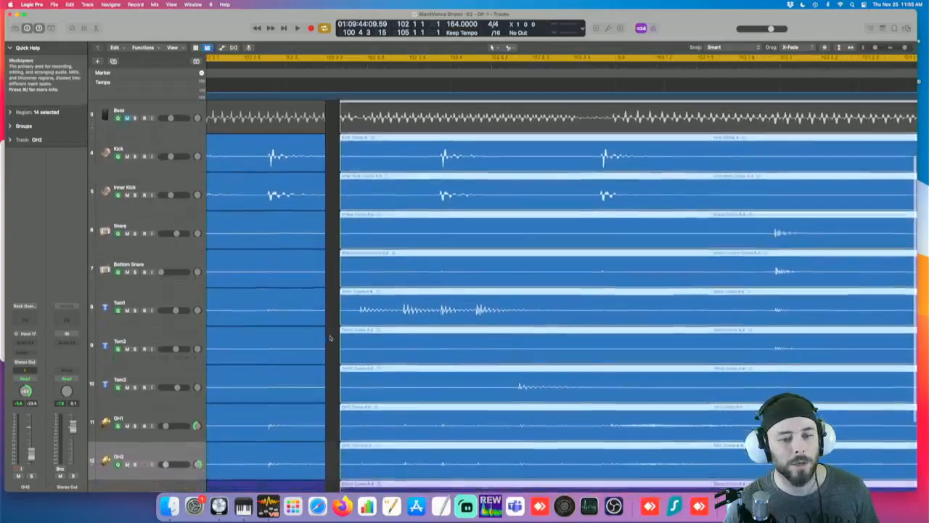
left_click(335, 321)
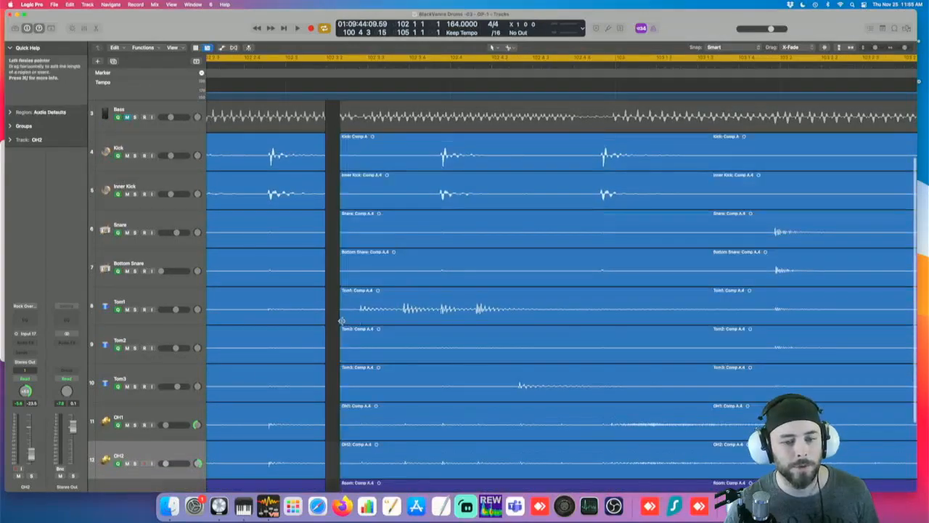
left_click_drag(341, 320, 356, 321)
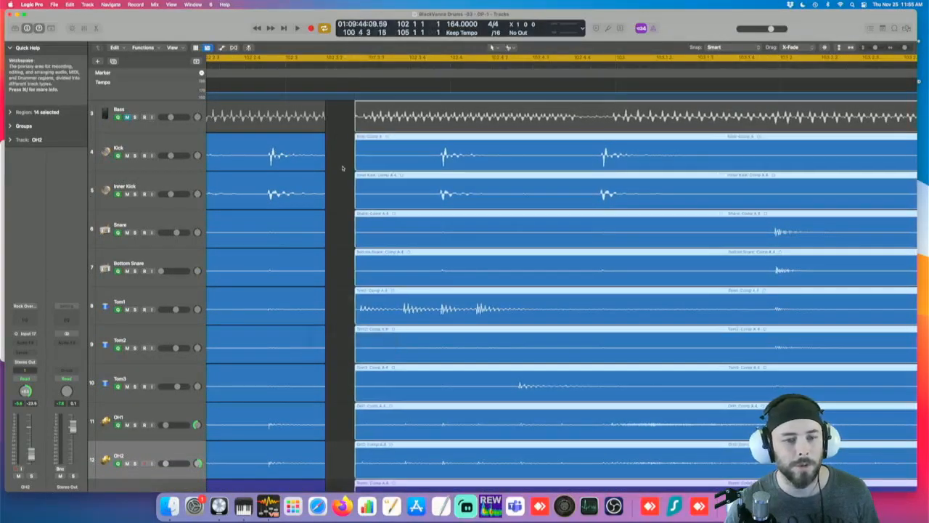
left_click_drag(324, 169, 349, 274)
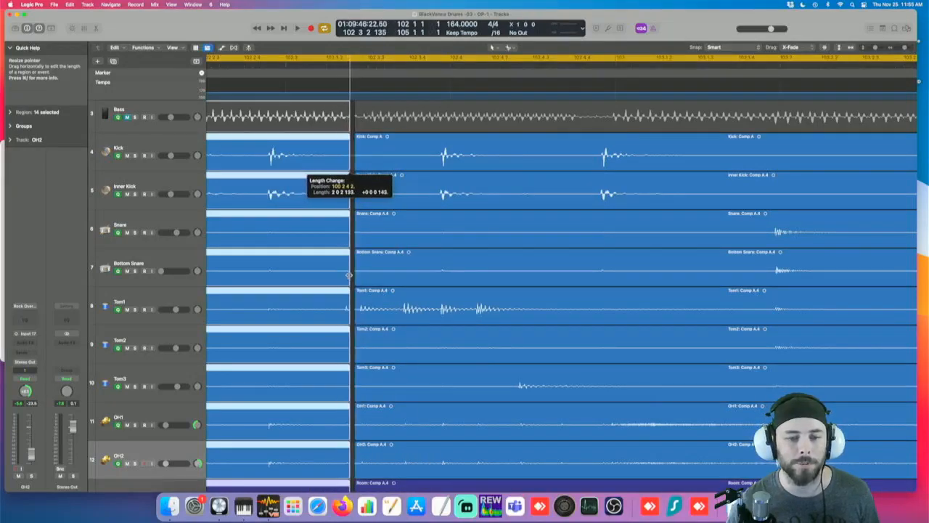
left_click_drag(351, 275, 351, 274)
Step: Trim the later regions to the first Tom1 transient and move them to 102 3 2 106, aligned with the same hit in the earlier regions
scroll(394, 288, "up", 5)
scroll(394, 288, "right", 5)
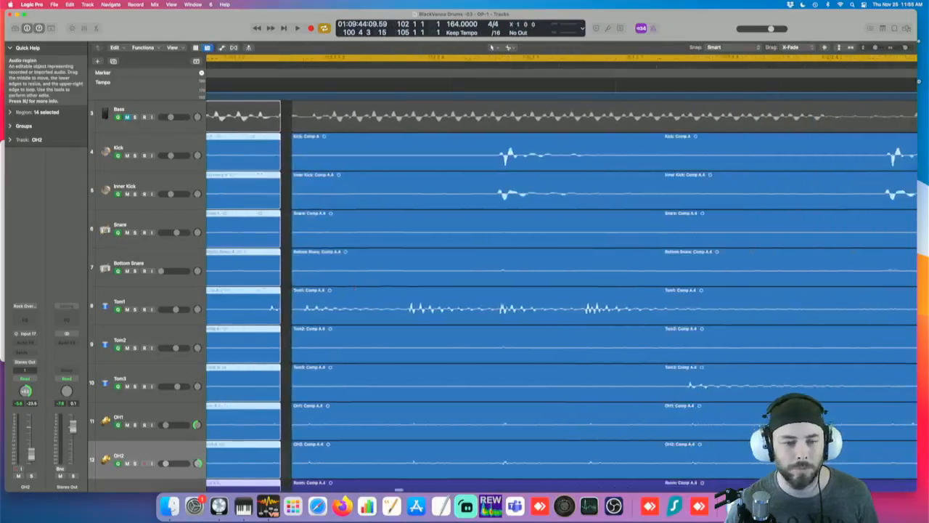
left_click_drag(233, 312, 286, 308, "ctrl+alt")
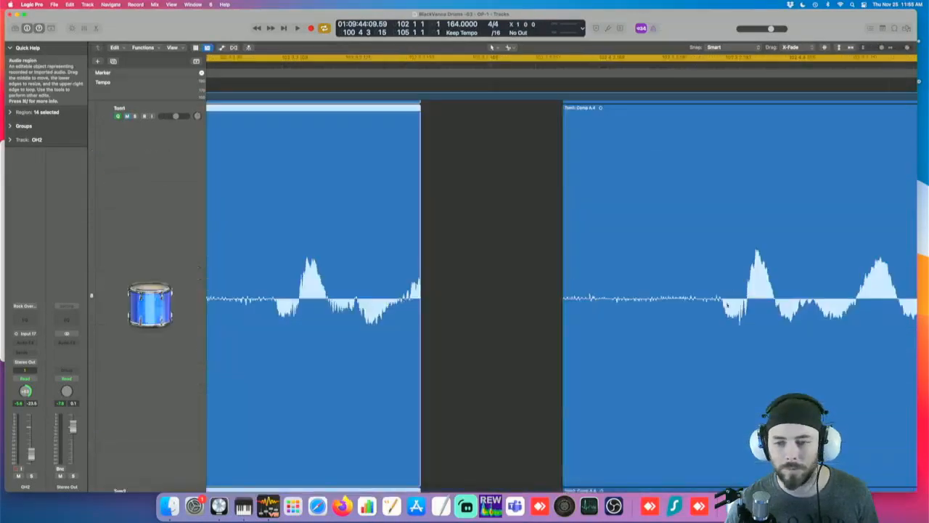
left_click_drag(563, 324, 719, 319)
left_click_drag(788, 311, 354, 317)
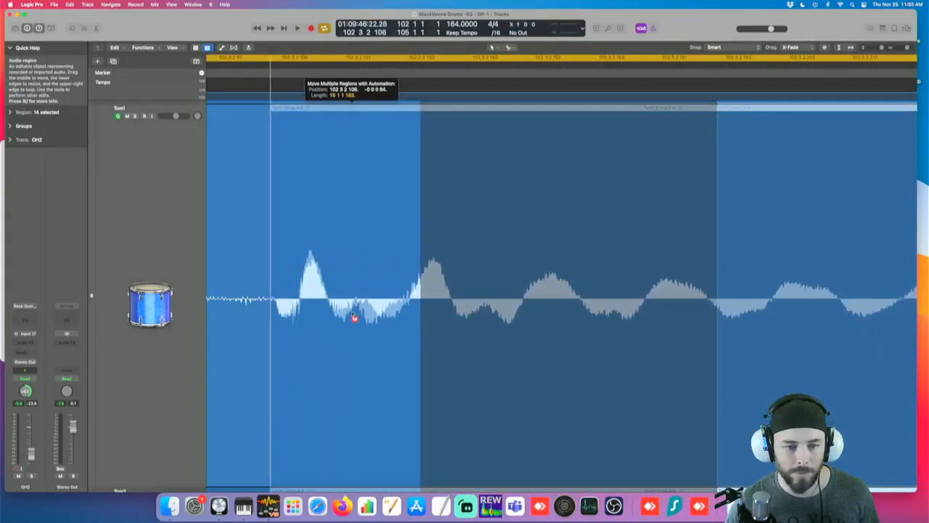
left_click_drag(354, 313, 342, 312)
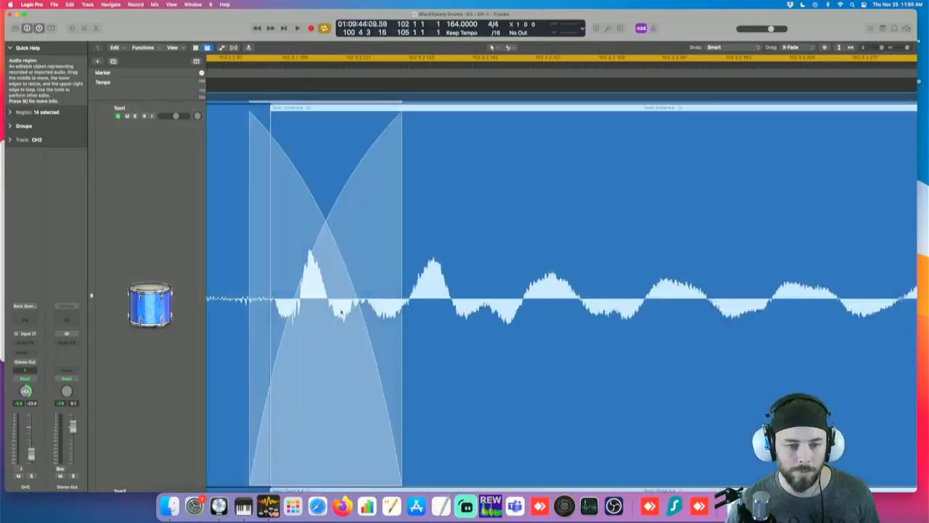
Step: Trim the earlier drum regions back to the first Tom1 hit at 102 3 2 106 and play back the join
scroll(275, 312, "down", 6, "alt")
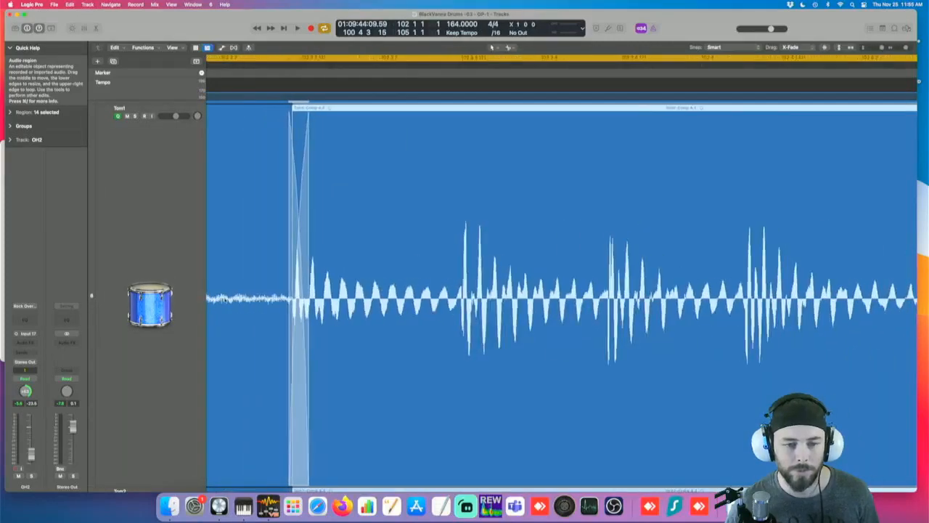
left_click(304, 394)
scroll(304, 392, "up", 4, "alt")
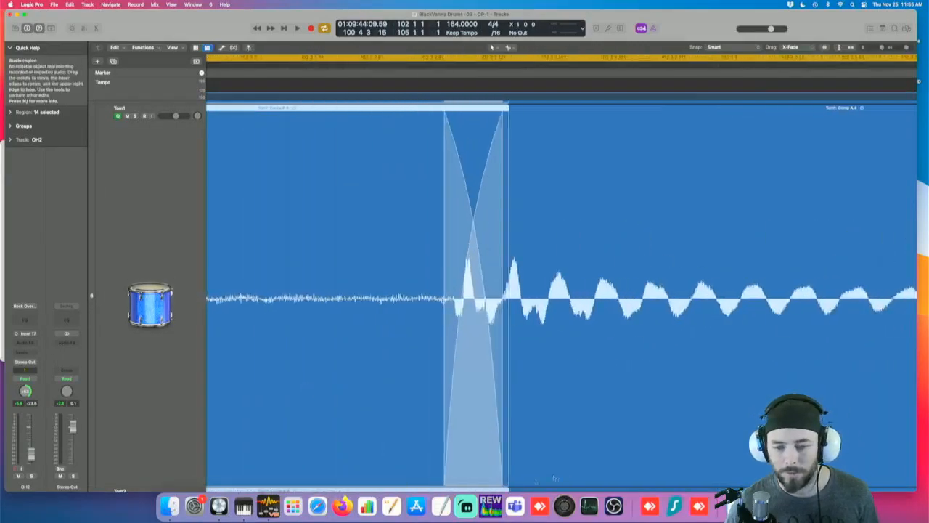
left_click_drag(506, 481, 288, 460)
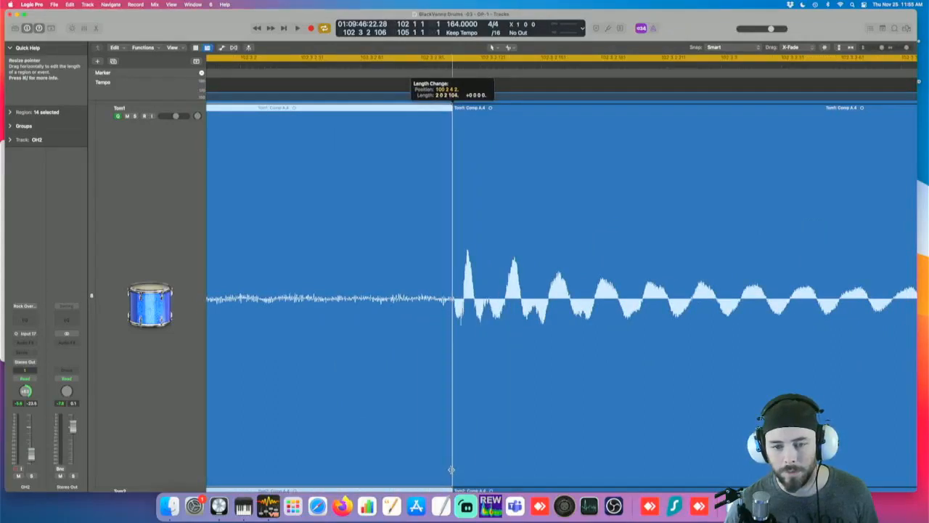
left_click(482, 454)
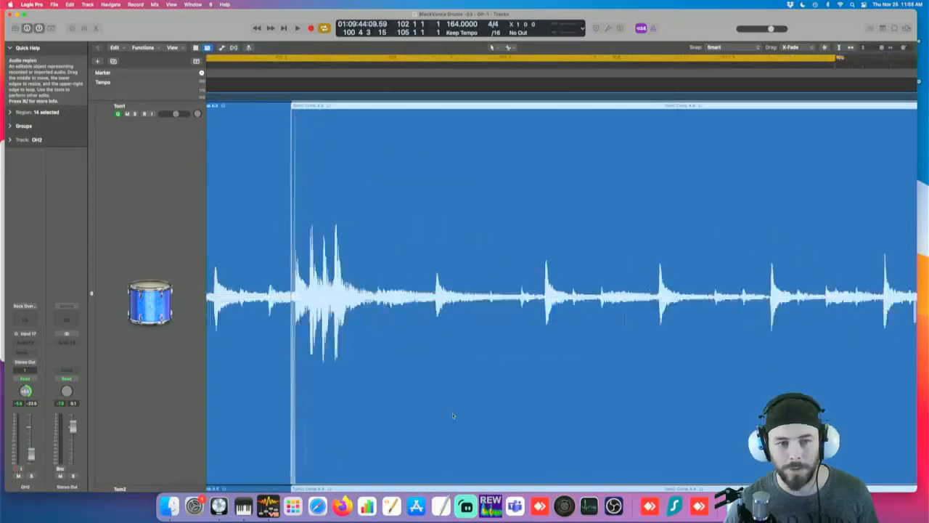
key("space")
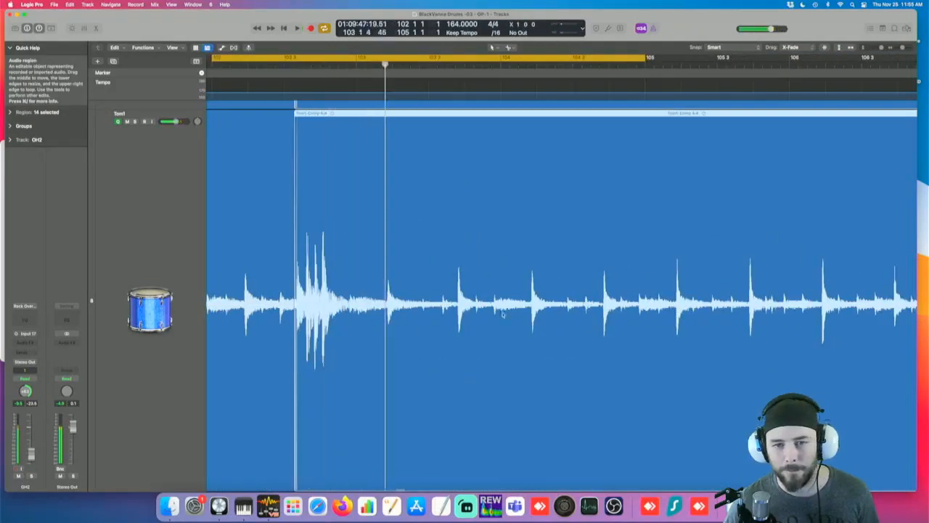
Step: Set the cycle range to bars 117 through 120, select the drum regions after the next gap, and play back the passage
scroll(502, 313, "down", 6)
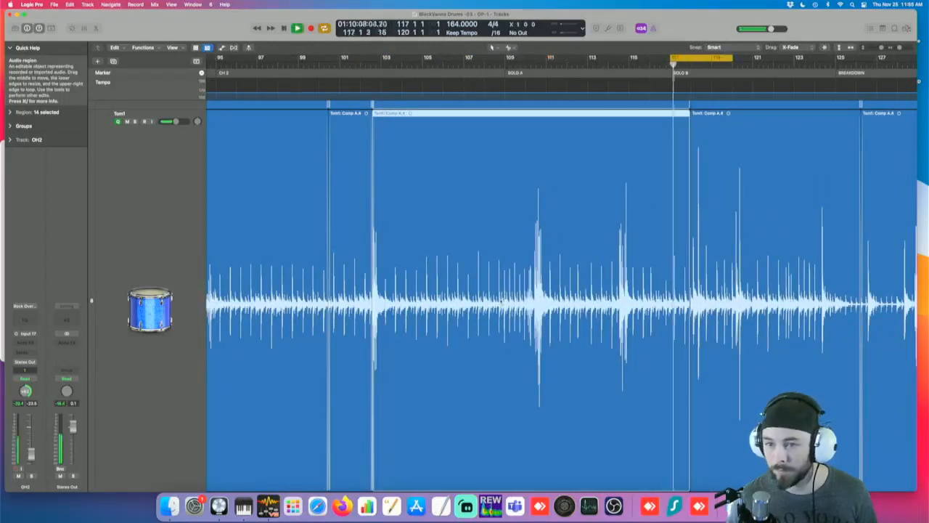
left_click(725, 305)
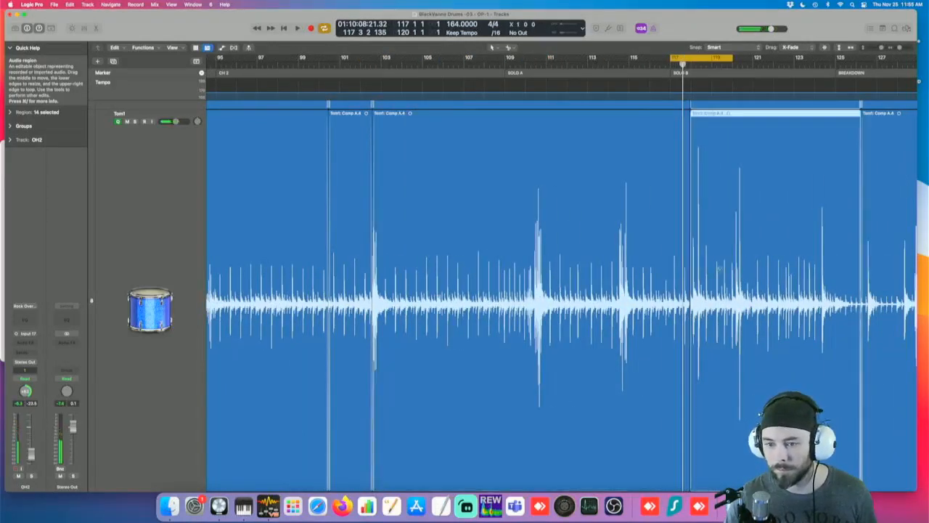
scroll(663, 293, "up", 6)
scroll(644, 301, "down", 5)
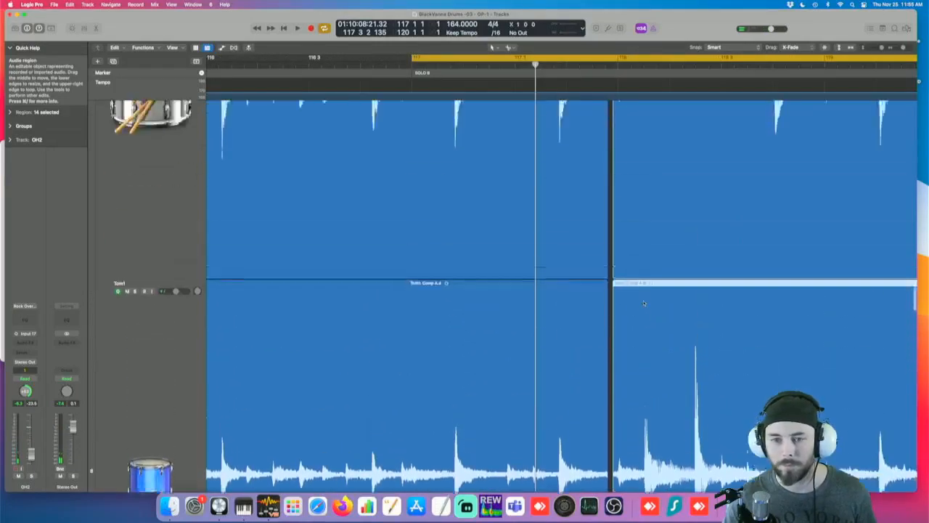
scroll(645, 301, "up", 6)
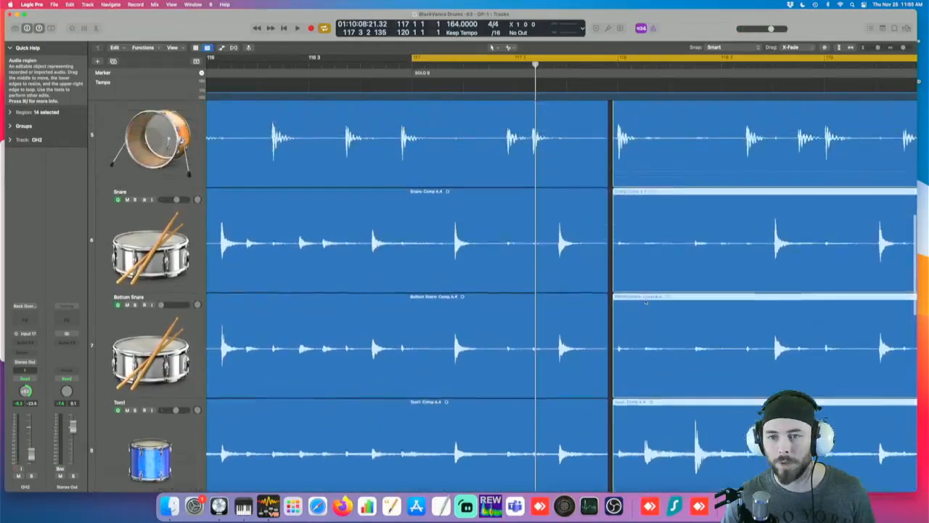
key("space")
scroll(648, 301, "down", 2)
scroll(649, 301, "down", 2)
key("space")
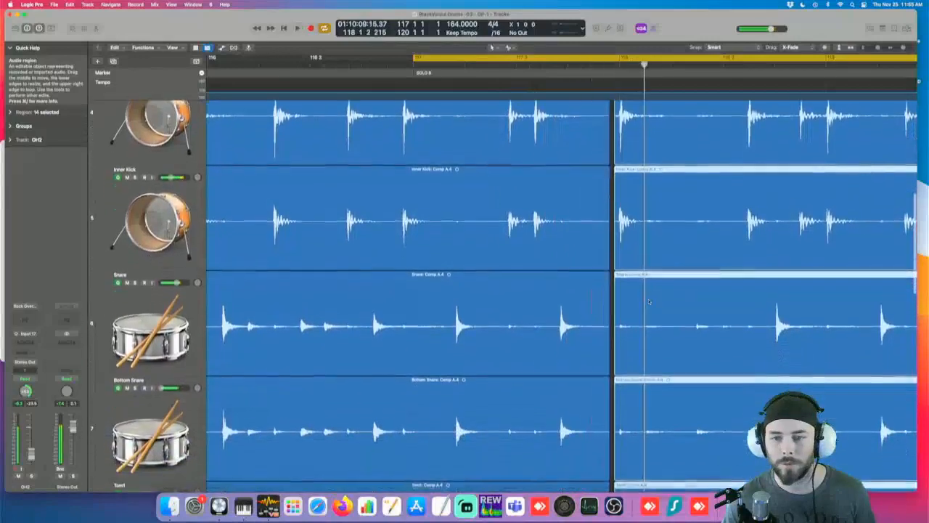
Step: Extend the earlier regions to expose their last kick hit near bar 118 and trim the later regions to just before the matching kick
key("super+Right")
key("super+Right")
key("super+Right")
key("super+Right")
key("super+Right")
key("super+Right")
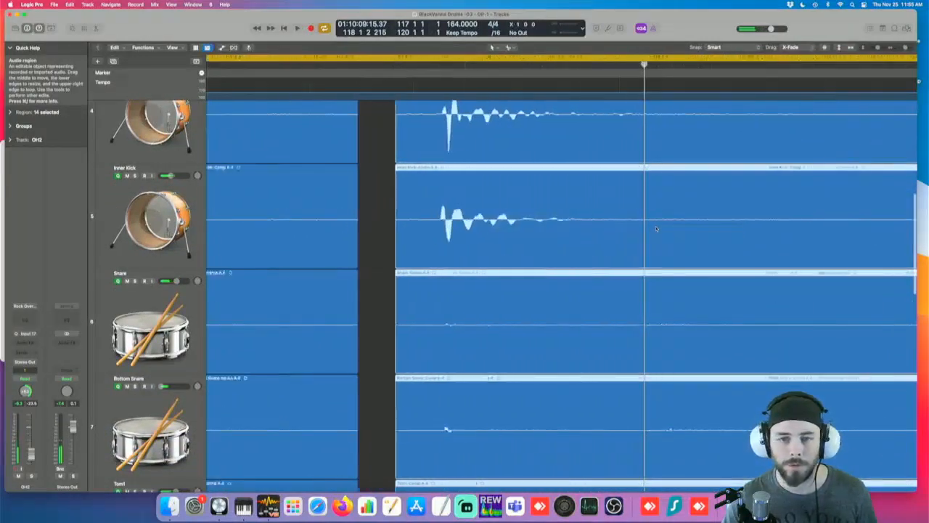
scroll(646, 226, "left", 1)
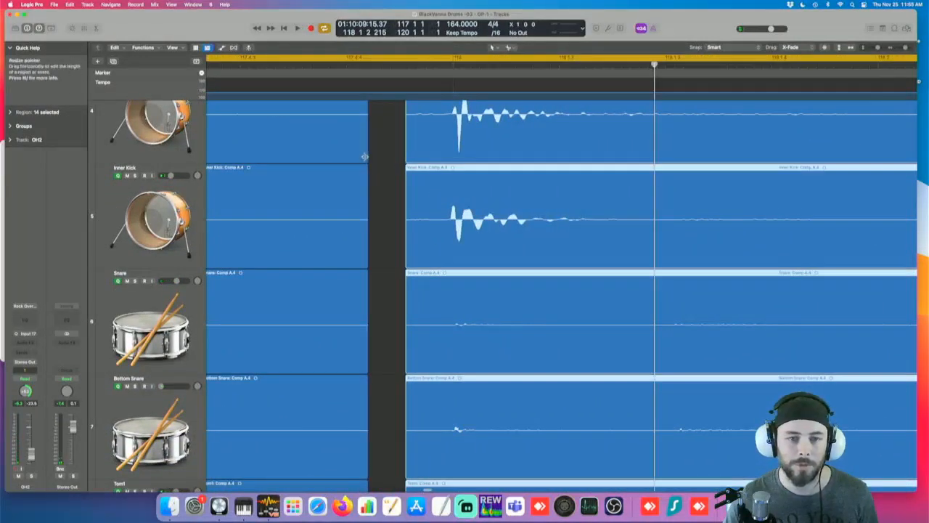
left_click_drag(364, 156, 451, 158)
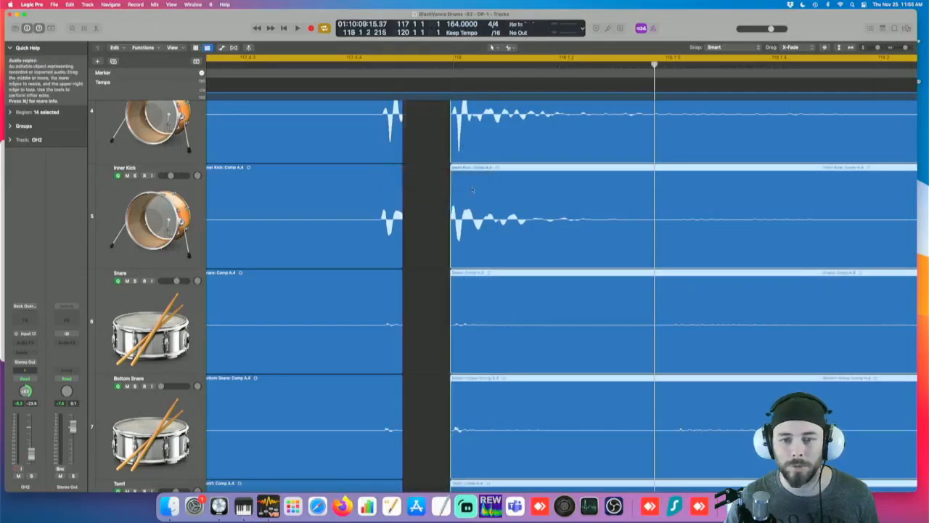
left_click_drag(450, 256, 443, 256)
key("super+Right")
key("super+Right")
key("super+Right")
scroll(477, 242, "left", 3)
scroll(475, 240, "left", 3)
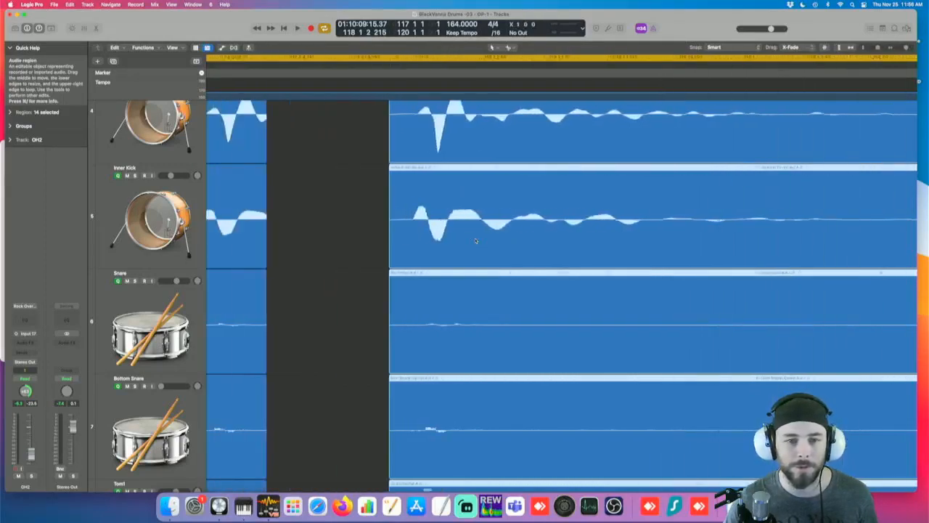
Step: Examine the Kick and Inner Kick waveforms at the start of the later regions near bar 118 to locate the transient
scroll(435, 229, "right", 2)
scroll(392, 214, "right", 4)
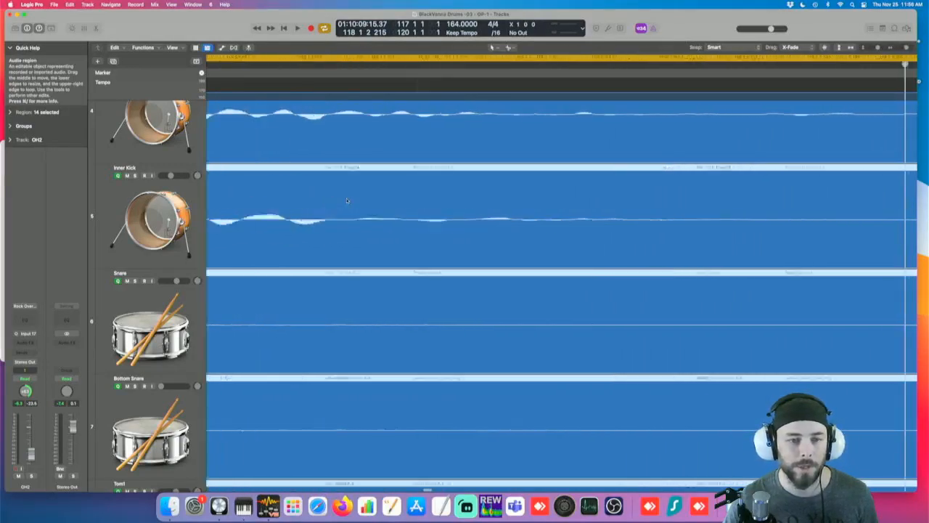
scroll(348, 201, "up", 2)
scroll(346, 201, "left", 4)
scroll(346, 200, "left", 1)
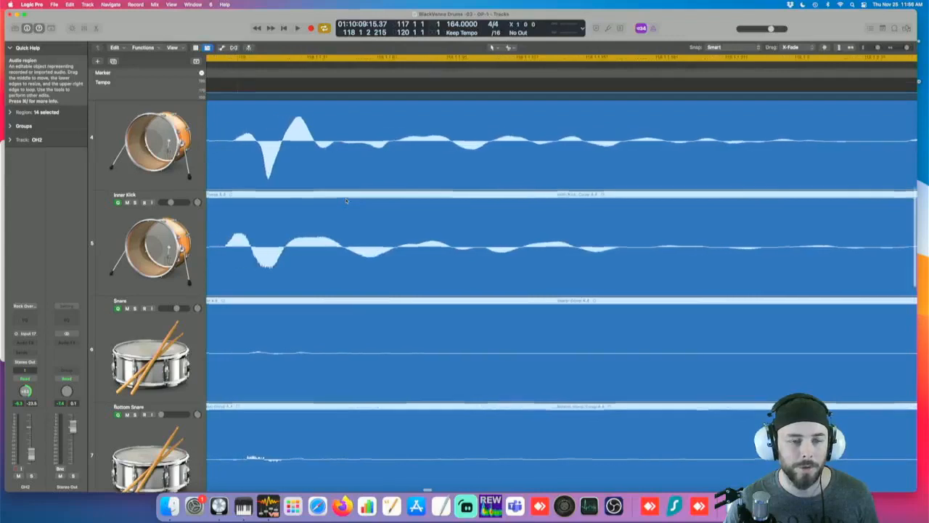
scroll(238, 148, "up", 3)
key("super+Right")
key("super+Right")
scroll(236, 146, "left", 2)
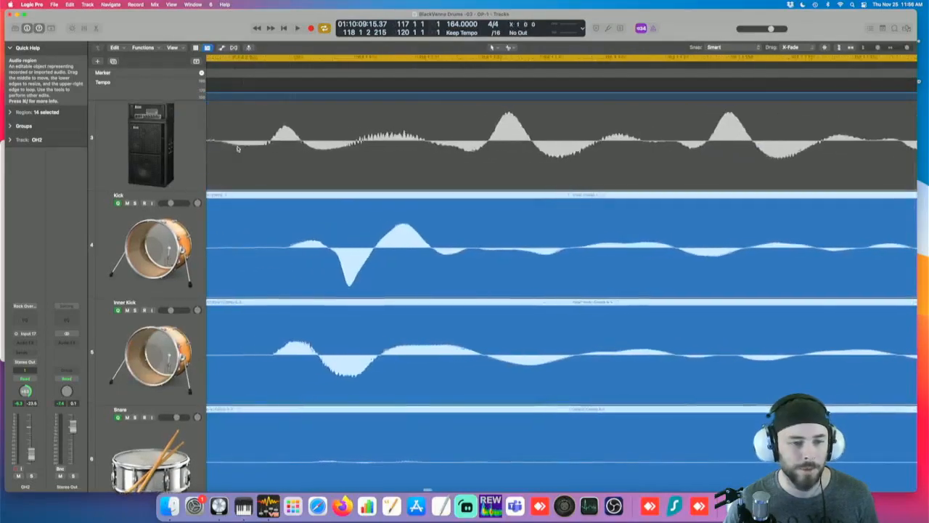
scroll(291, 205, "down", 2)
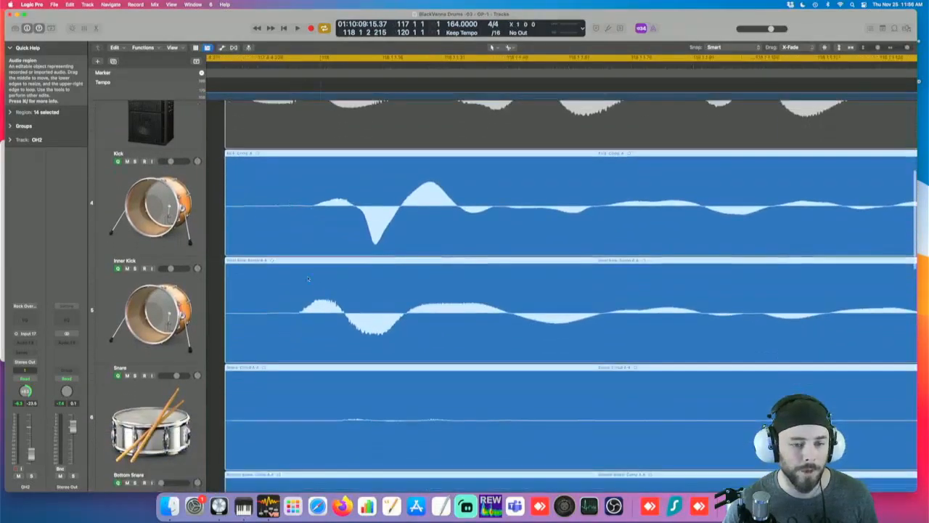
scroll(305, 301, "up", 1)
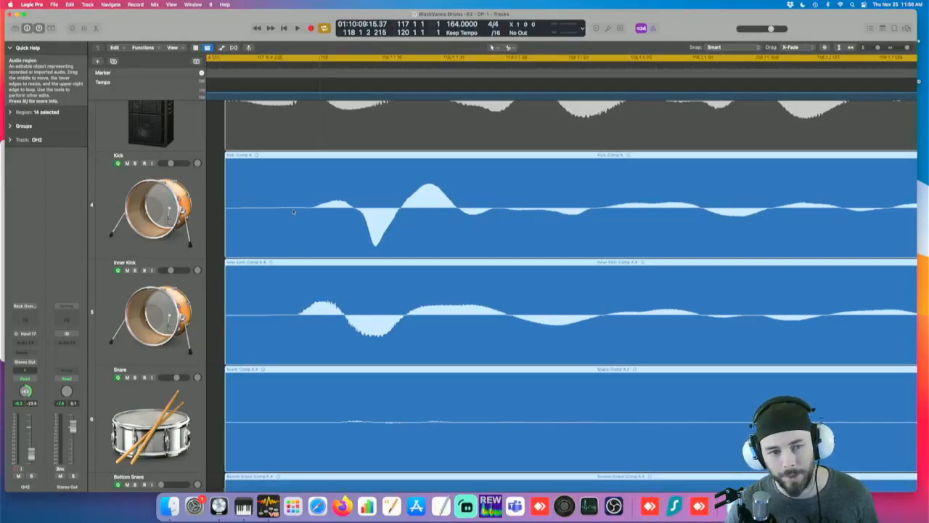
scroll(294, 212, "right", 1)
key("super+Left")
key("super+Left")
key("super+Left")
scroll(296, 212, "up", 2)
scroll(296, 211, "left", 3)
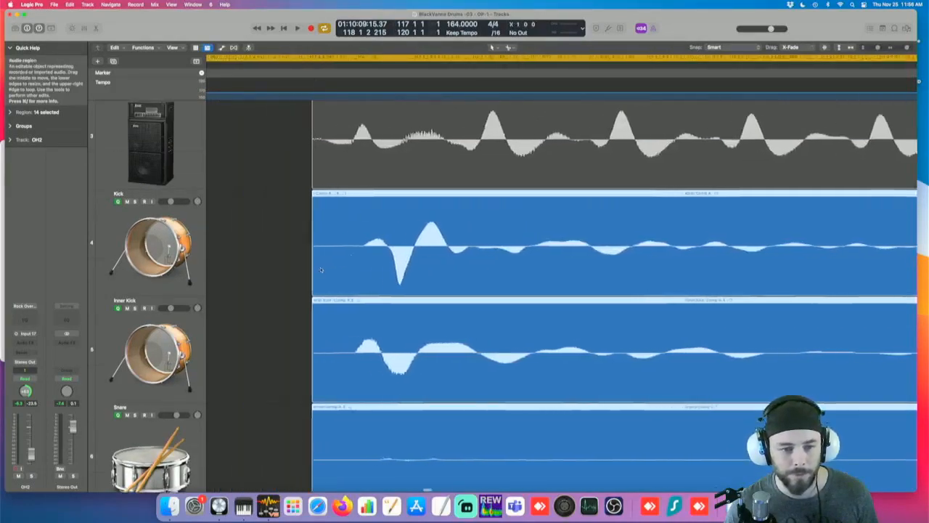
Step: Move the later regions back to align their first kick with the earlier regions' hit, and trim the earlier regions before that kick
scroll(322, 268, "left", 5)
key("super+Left")
key("super+Left")
scroll(321, 266, "left", 2)
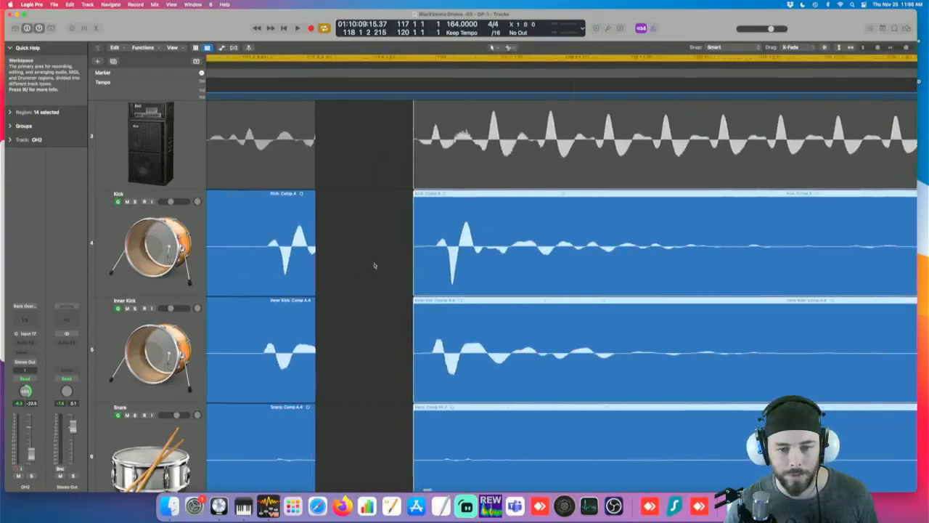
scroll(374, 266, "left", 1)
left_click(407, 356)
left_click_drag(491, 360, 401, 356)
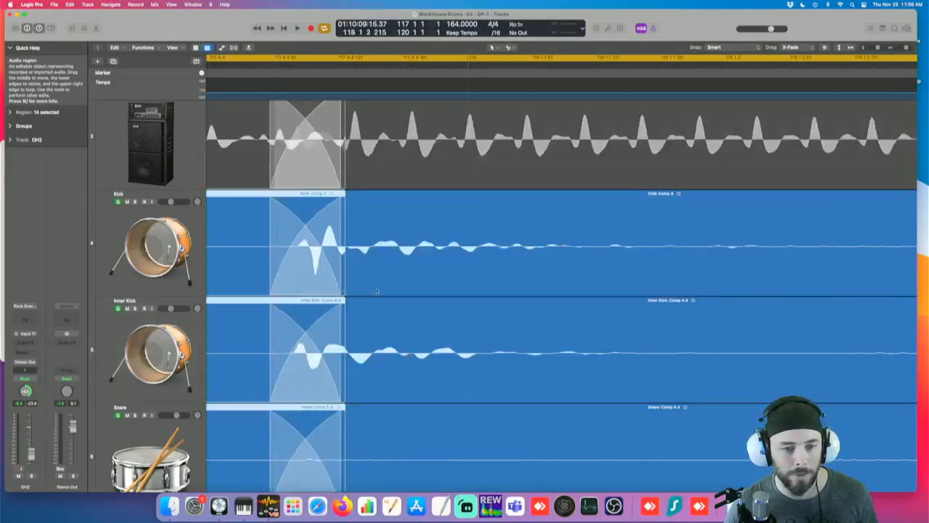
left_click_drag(344, 289, 291, 291)
Step: Extend the later regions' start to 117 4 3 128 to widen the crossfade before the kick, and play back the join
scroll(309, 290, "down", 5)
scroll(310, 288, "left", 2)
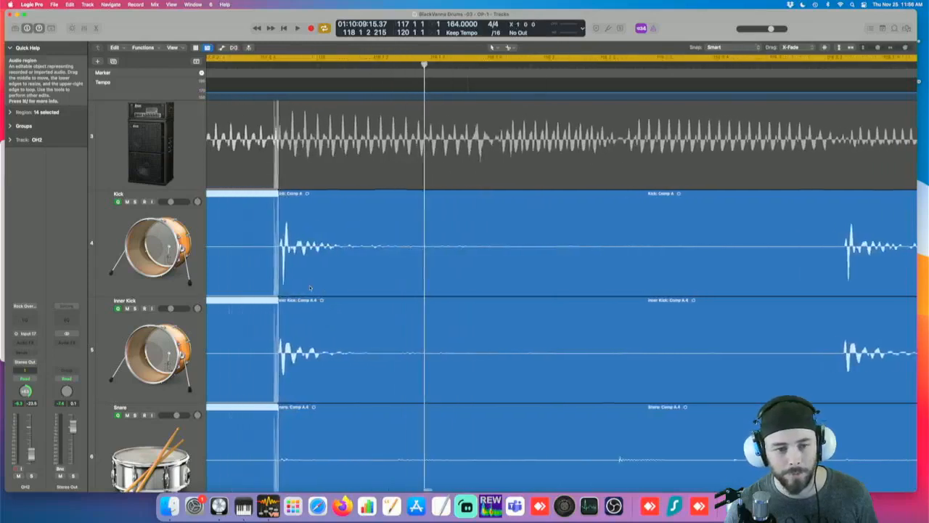
left_click(311, 288)
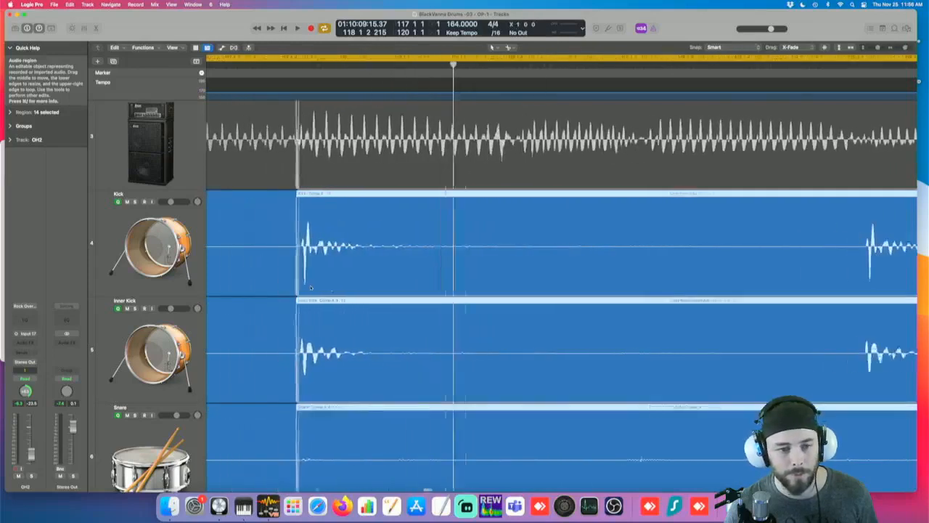
scroll(310, 288, "left", 3)
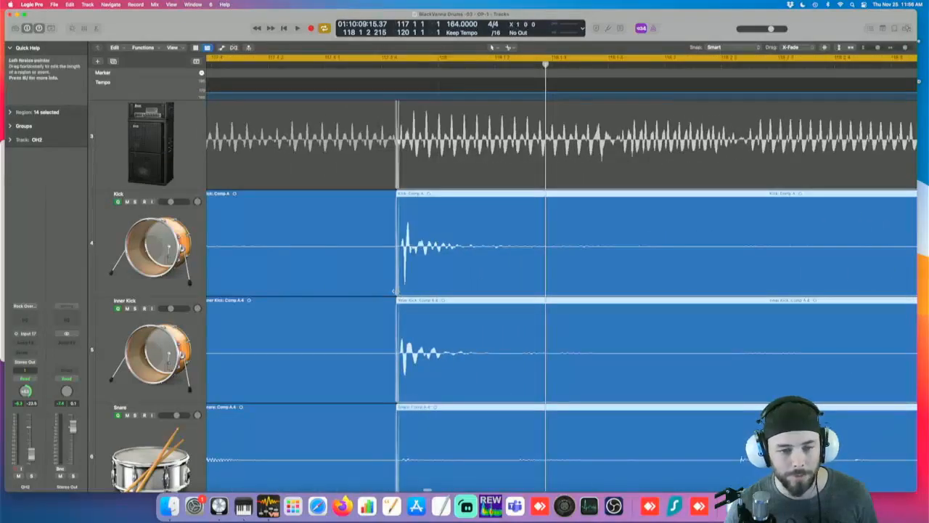
left_click_drag(395, 290, 359, 291)
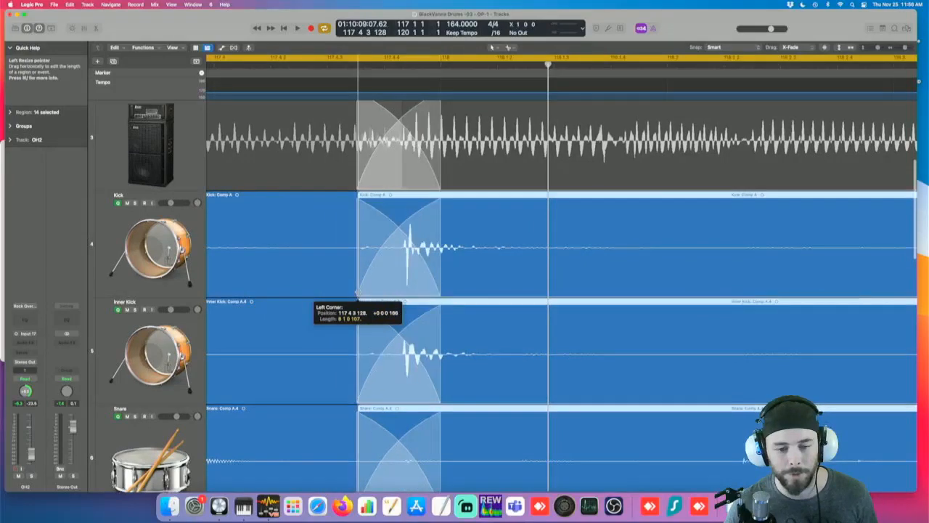
scroll(361, 291, "down", 4)
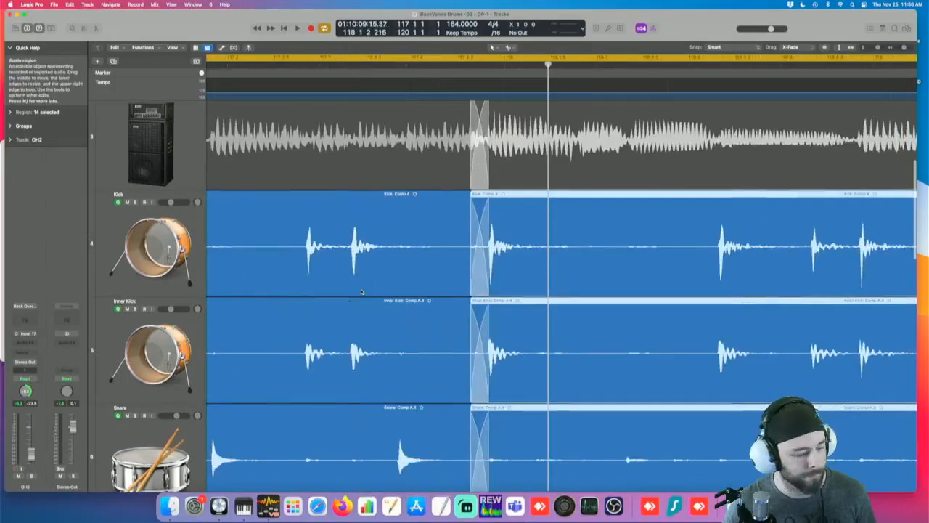
scroll(630, 271, "down", 3)
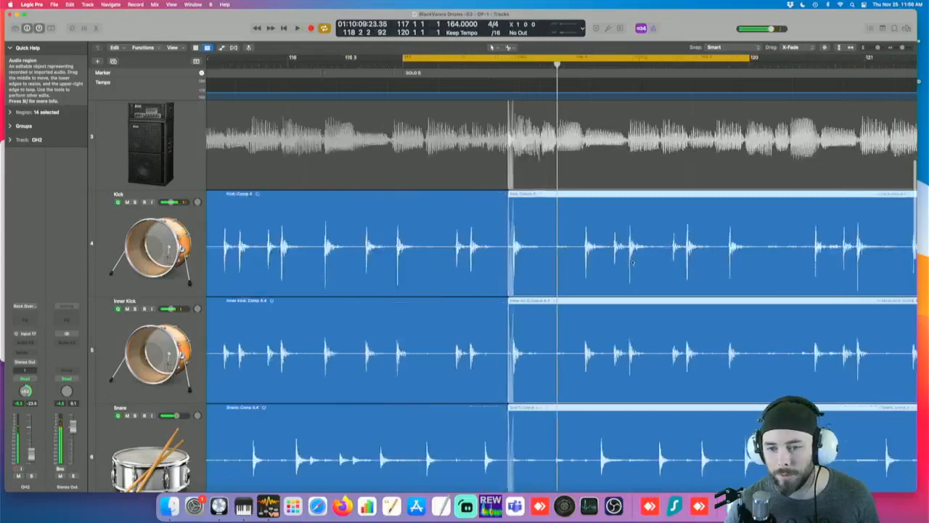
Step: Set the cycle range from 124 2 3 to 127 2 3 around the next gap between the drum region groups
scroll(633, 263, "down", 3)
scroll(632, 272, "down", 3)
scroll(632, 275, "down", 3)
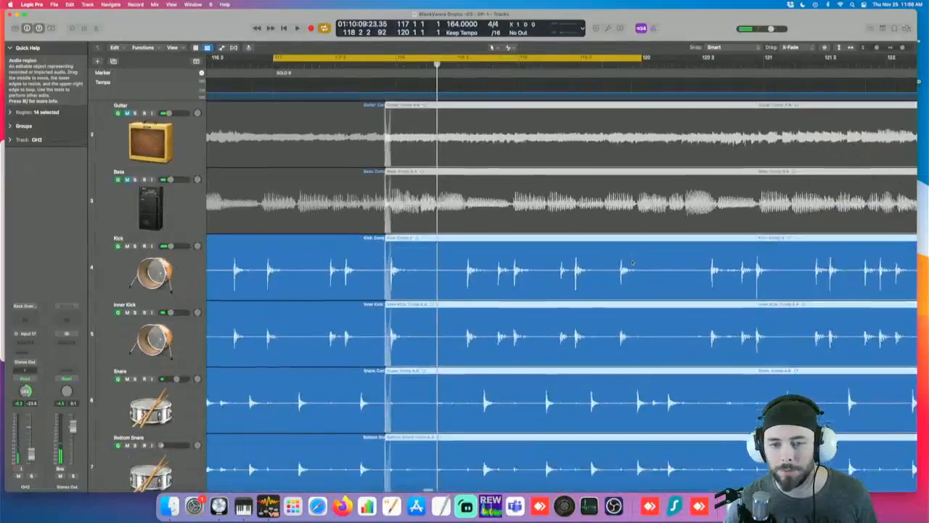
scroll(633, 268, "down", 4)
scroll(632, 262, "right", 3)
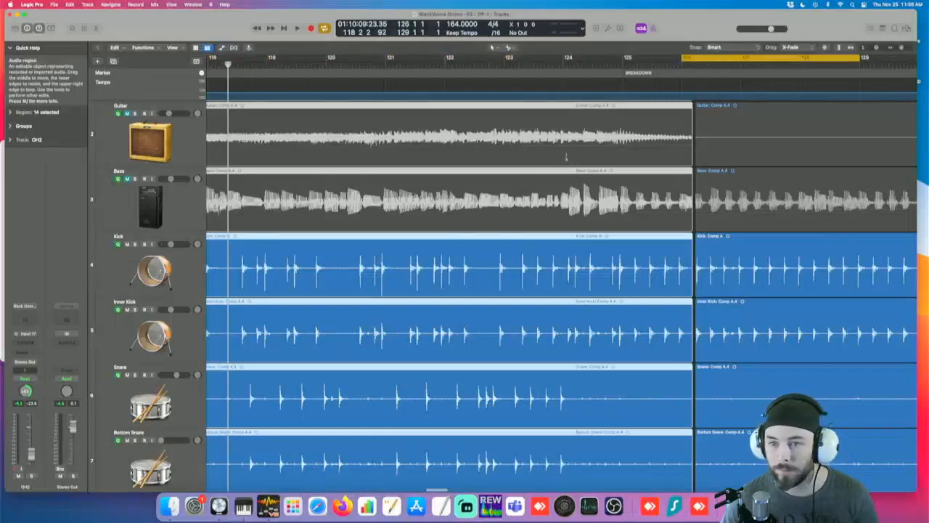
left_click_drag(760, 64, 660, 60)
Step: Play back the cycle range across the region gap in bar 126
key("space")
scroll(696, 238, "up", 4)
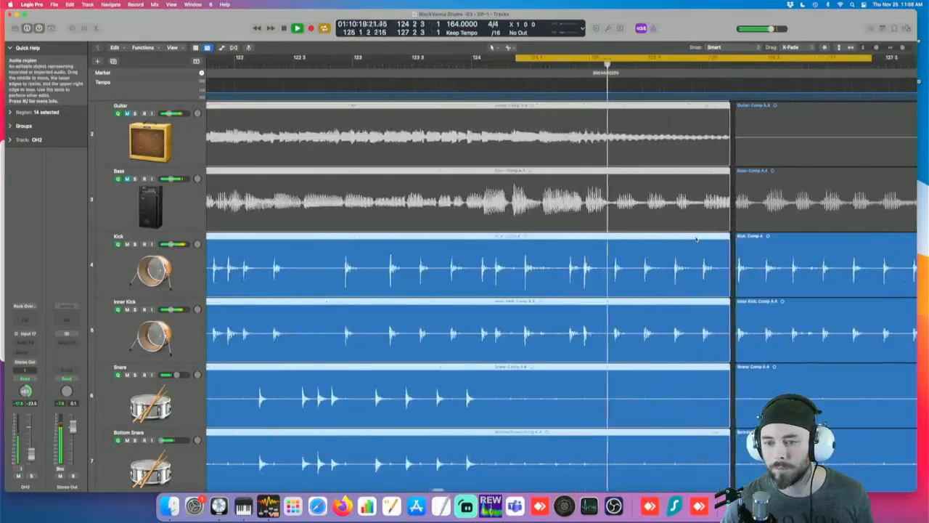
scroll(696, 239, "right", 4)
scroll(696, 240, "up", 4)
scroll(683, 272, "right", 1)
key("space")
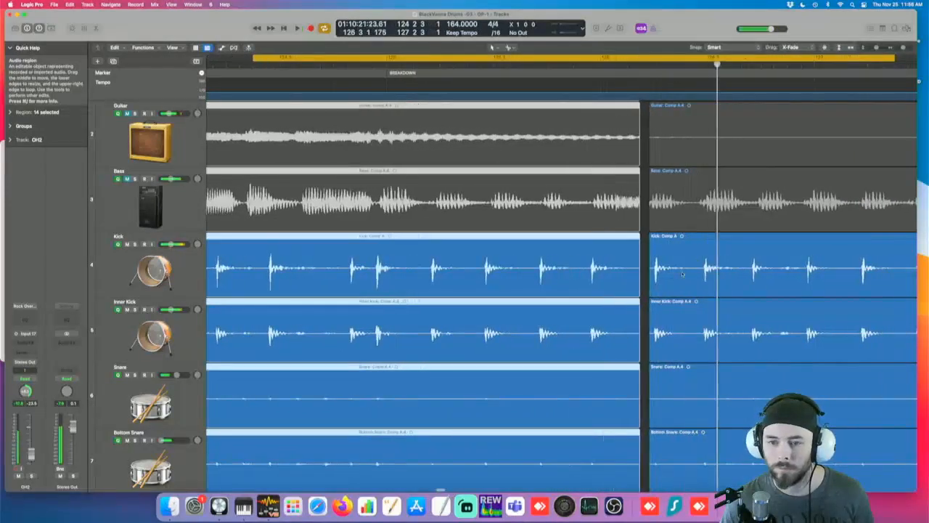
Step: Move the later regions back to align their first kick with the earlier regions' hit in bar 126, and trim the earlier regions just before it
scroll(687, 274, "up", 4)
scroll(673, 272, "right", 5)
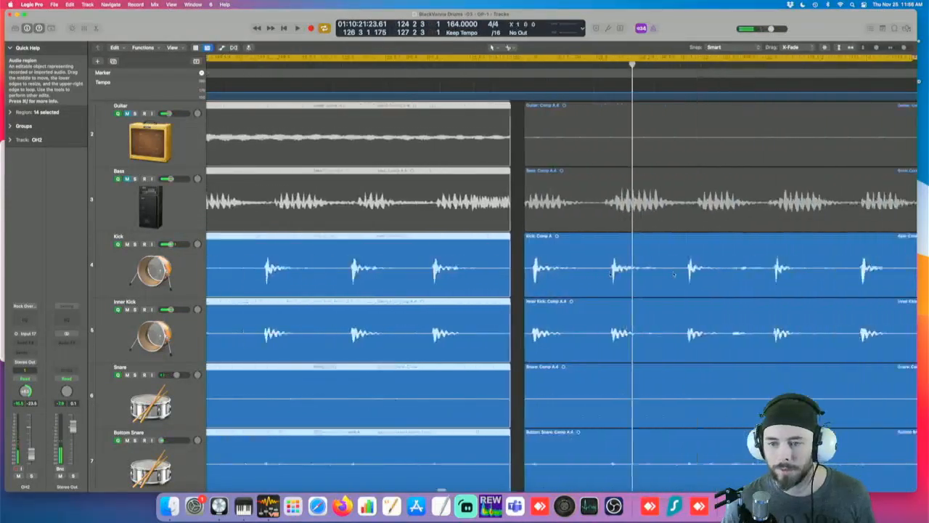
scroll(673, 274, "up", 2)
left_click_drag(396, 291, 392, 344)
left_click_drag(695, 379, 495, 385)
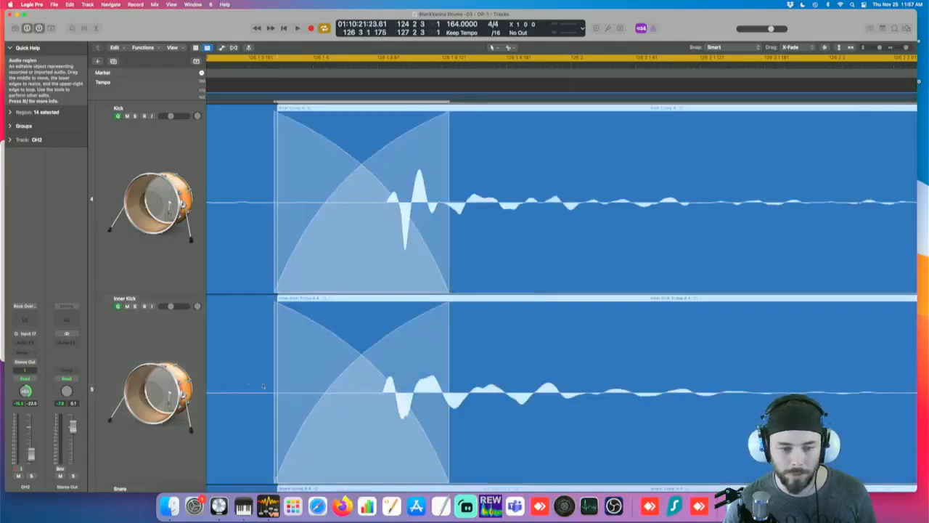
left_click(244, 372)
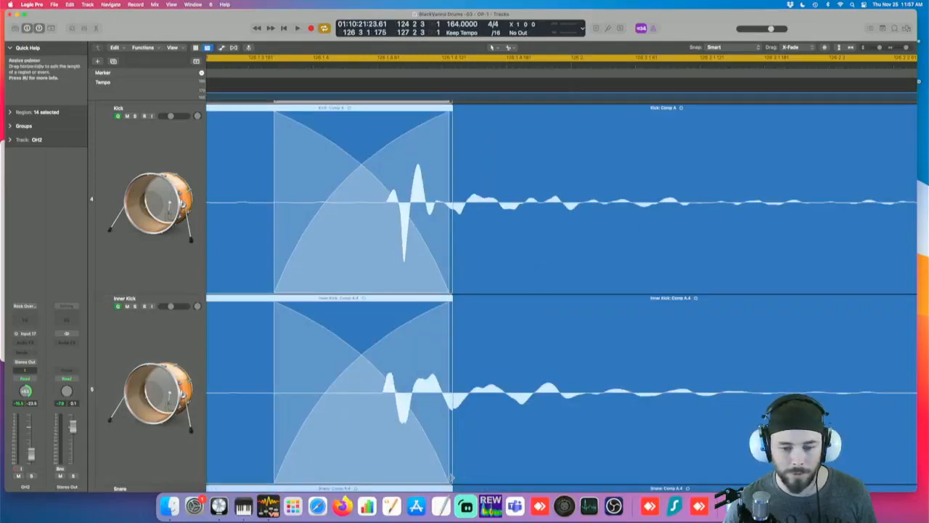
left_click_drag(450, 477, 407, 443)
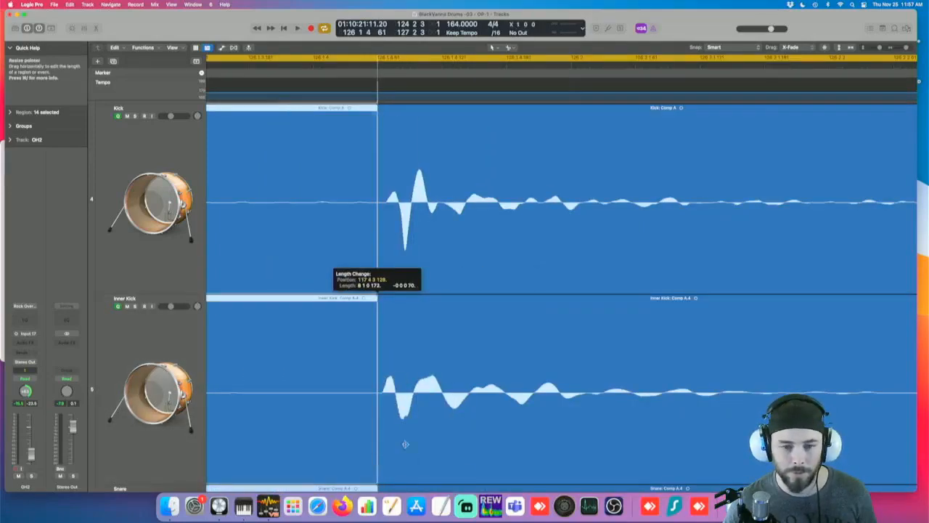
Step: Play back the cycle range across the aligned join in bar 126
key("super+Left")
key("super+Left")
key("super+Left")
key("super+Left")
key("super+Left")
key("super+Left")
key("super+Left")
key("super+Left")
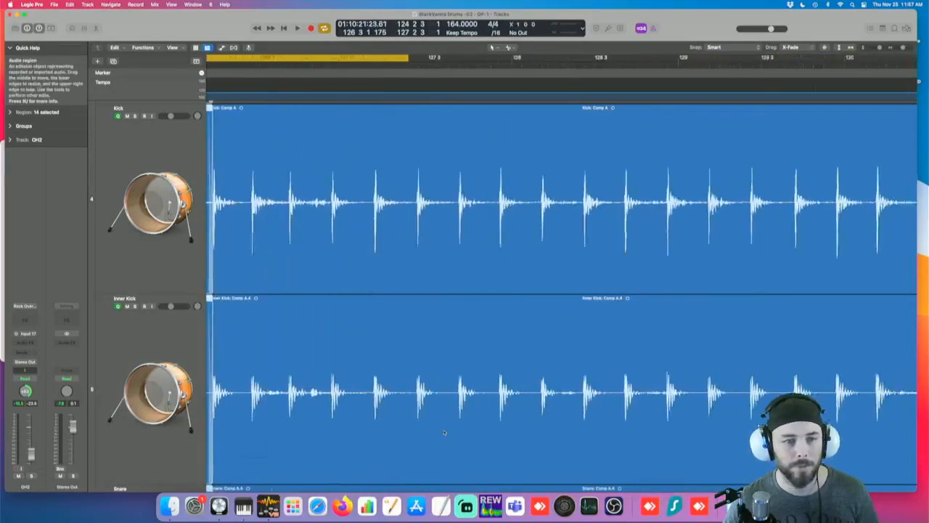
key("space")
scroll(450, 428, "left", 3)
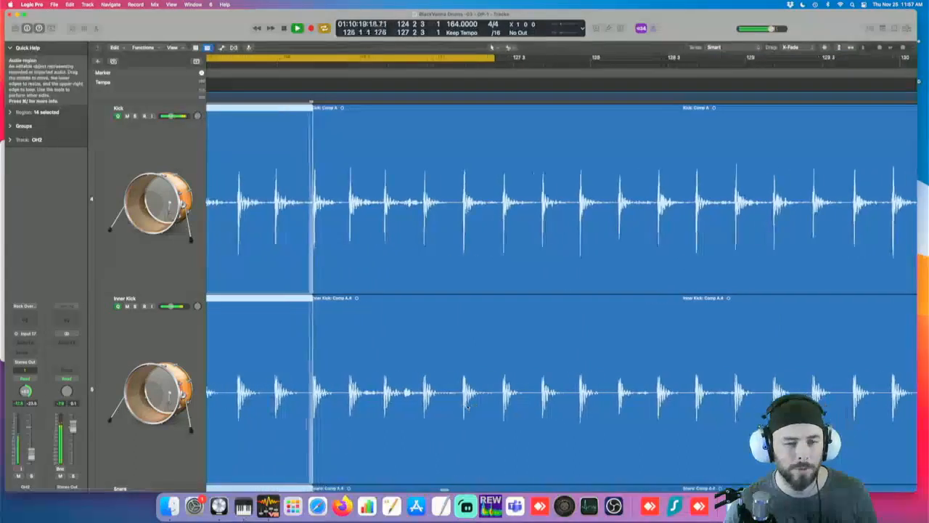
scroll(465, 406, "left", 1)
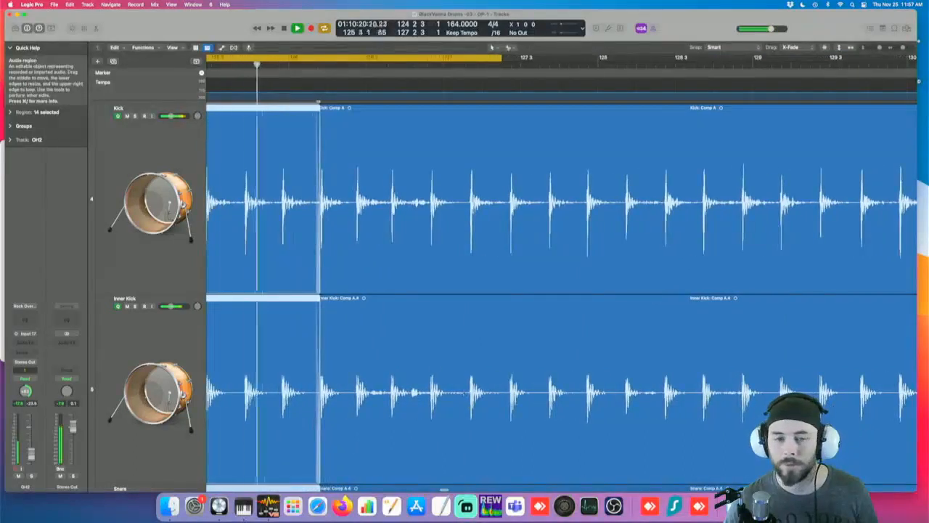
key("super+Up")
key("super+Up")
key("super+Up")
key("super+Up")
key("super+Up")
key("super+Up")
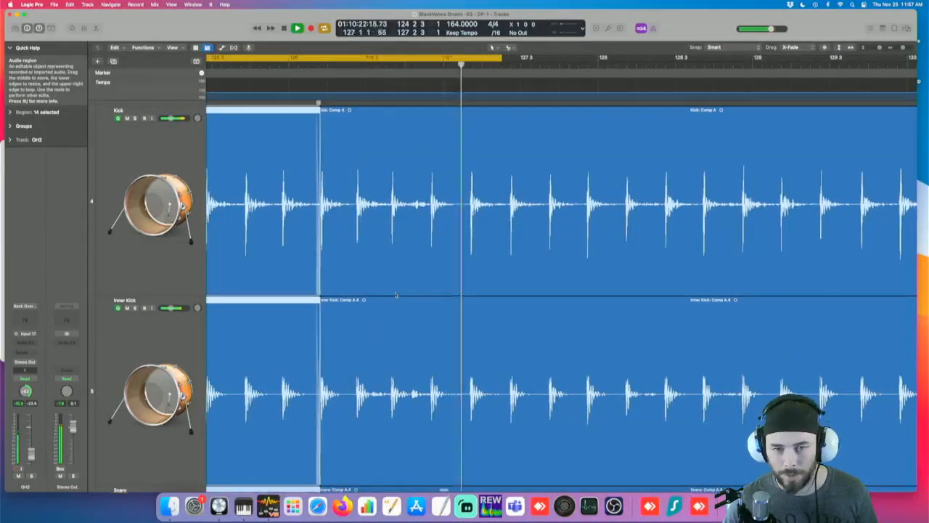
Step: Set the cycle range from 146 3 2 to 149 3 2 around the region gap before Chorus 3 and play it back
scroll(402, 130, "down", 5)
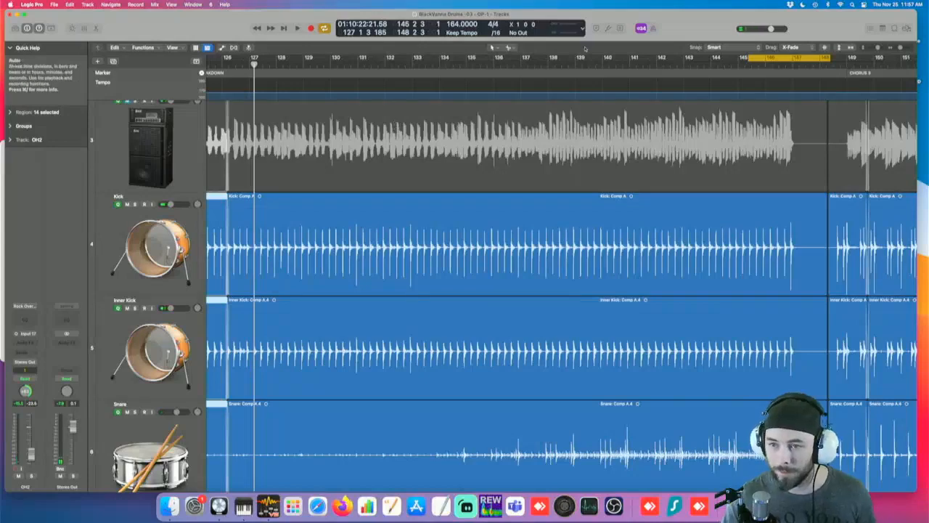
scroll(808, 104, "up", 4)
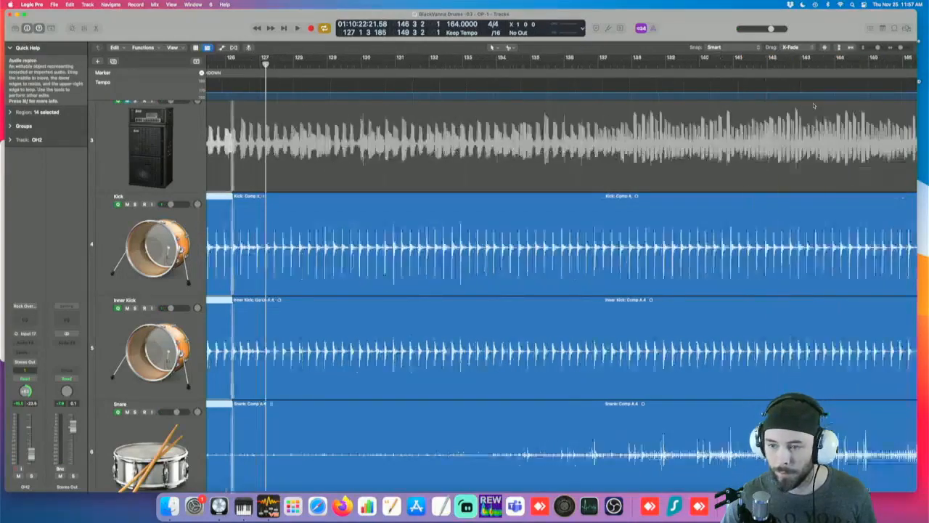
scroll(808, 104, "right", 14)
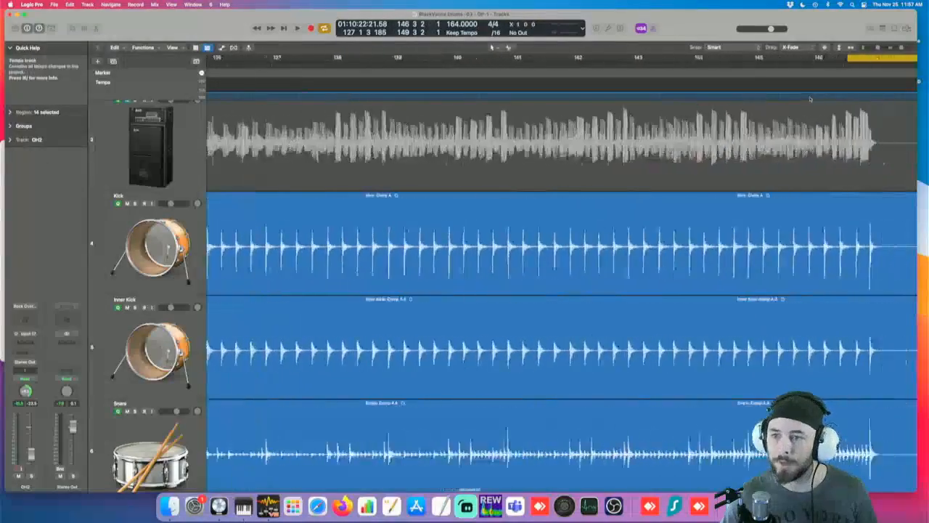
scroll(675, 82, "right", 2)
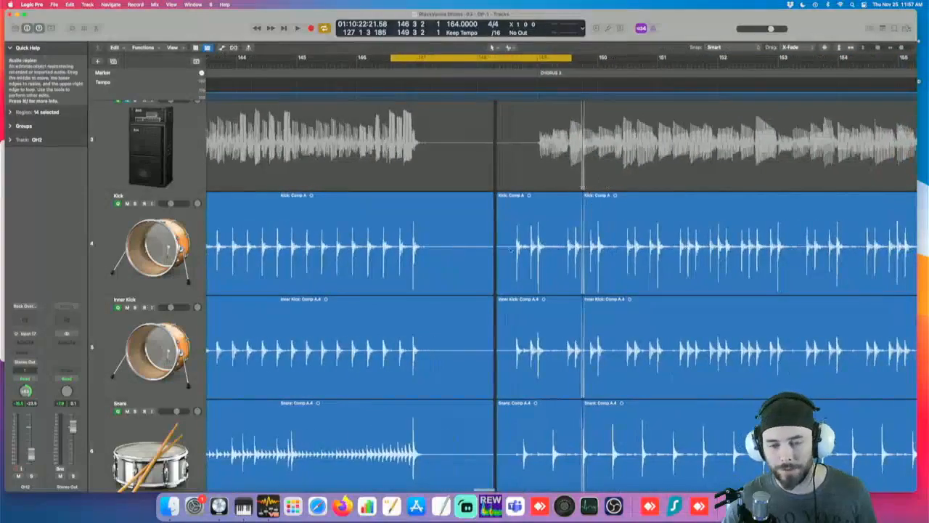
scroll(512, 240, "down", 3)
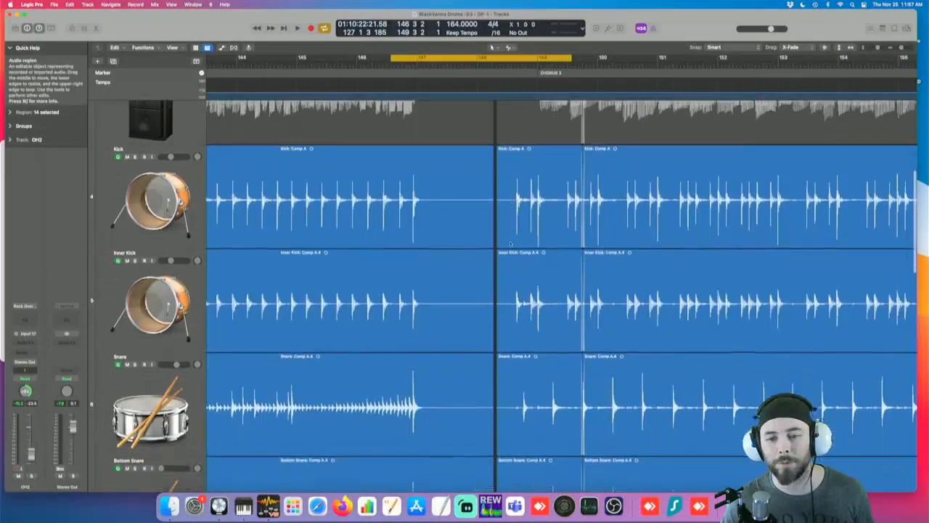
key("space")
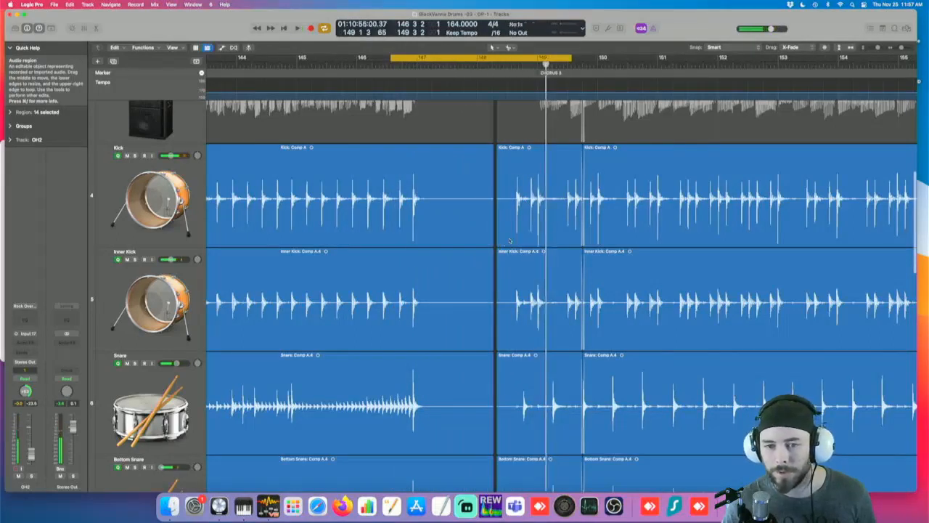
Step: Extend the end of the regions before the gap in bar 148 to uncover the kick hit
mouse_move(496, 242)
left_mouse_down()
mouse_move(517, 240)
mouse_move(510, 243)
left_mouse_up()
scroll(527, 243, "up", 5)
scroll(527, 243, "right", 10)
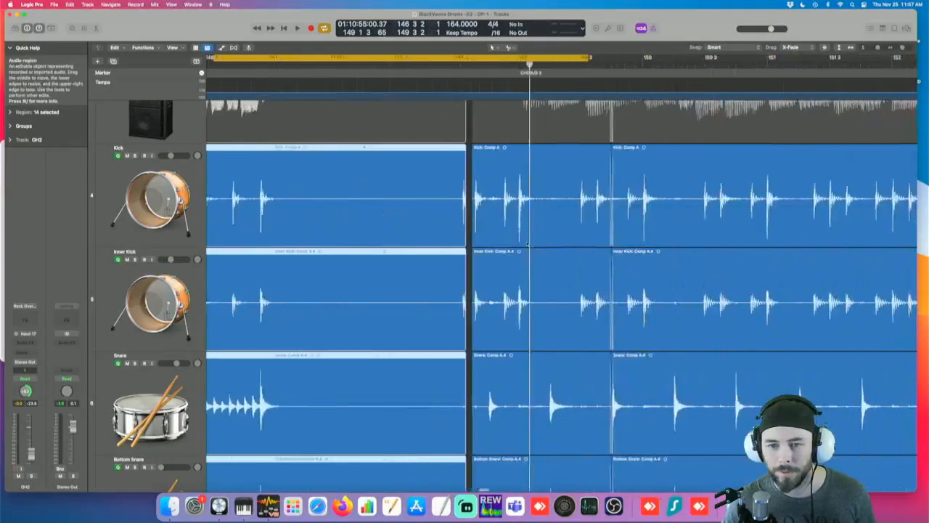
scroll(527, 243, "up", 3)
scroll(526, 243, "right", 5)
scroll(527, 243, "up", 5)
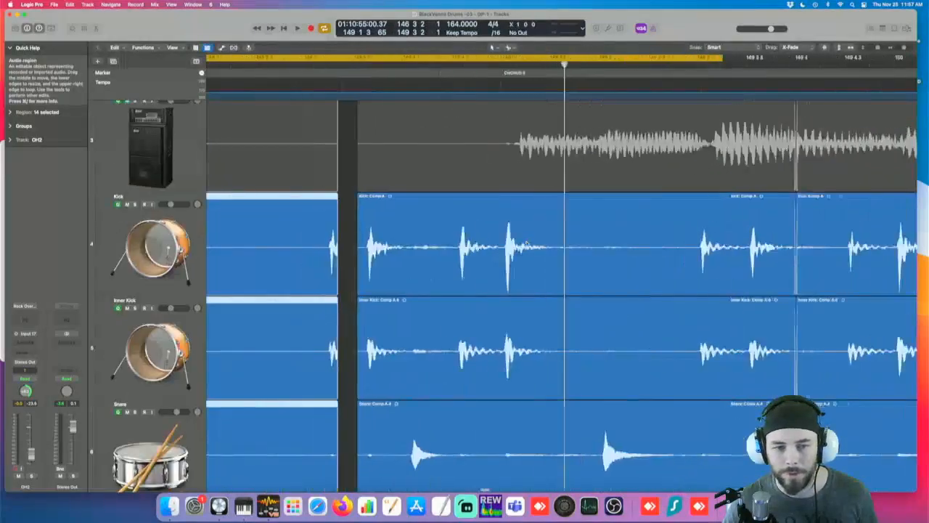
scroll(527, 243, "left", 5)
scroll(527, 243, "right", 1)
scroll(527, 243, "up", 3)
scroll(527, 243, "right", 10)
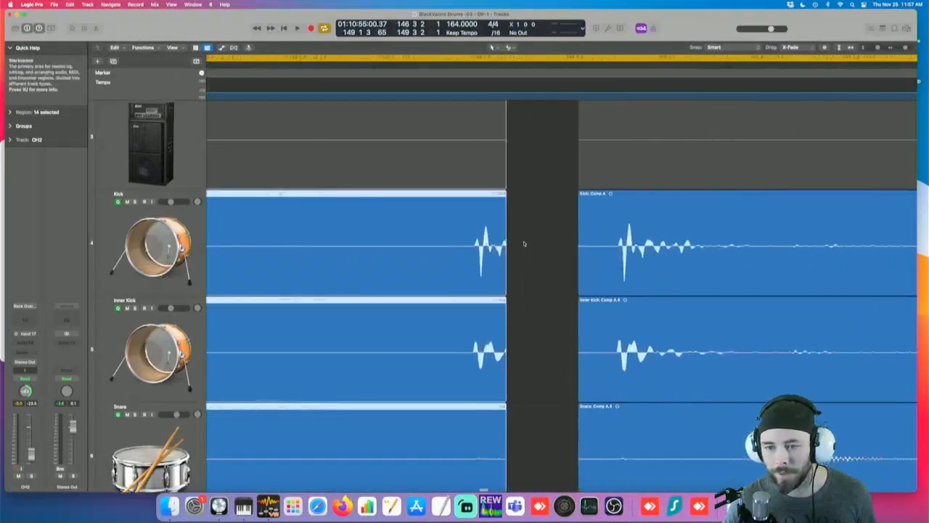
Step: Trim the later regions' start close to their first kick, align it with the earlier regions' kick, and trim the earlier regions before that hit
left_click_drag(481, 293, 514, 294)
scroll(586, 259, "up", 3)
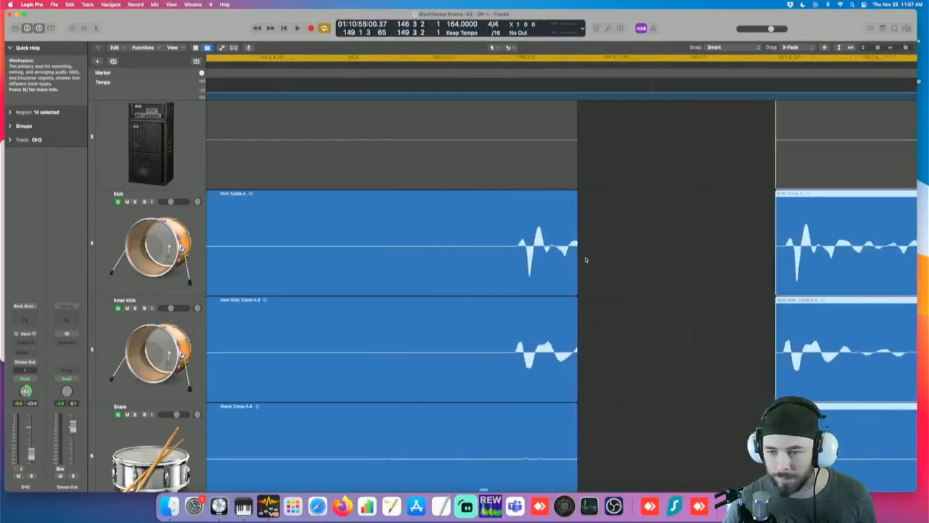
scroll(586, 259, "right", 10)
left_click_drag(586, 259, 331, 246)
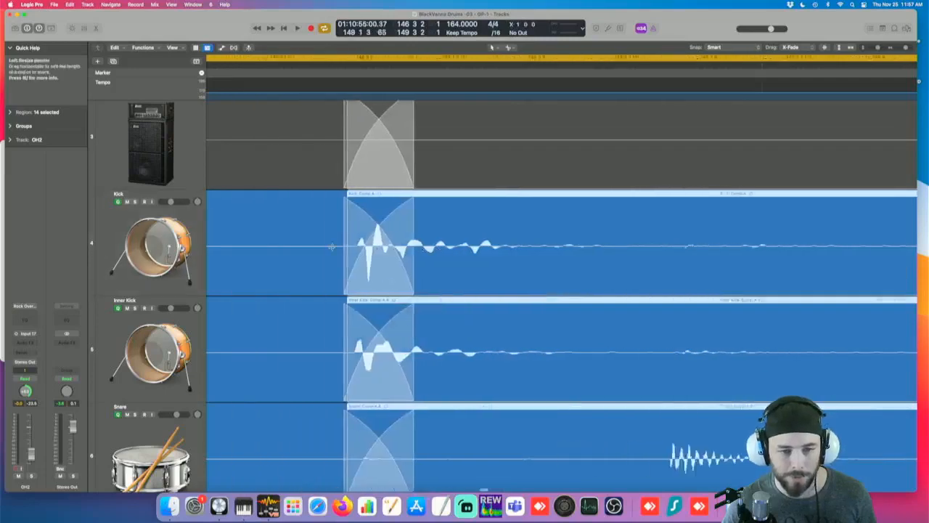
scroll(326, 251, "left", 1)
left_click(321, 255)
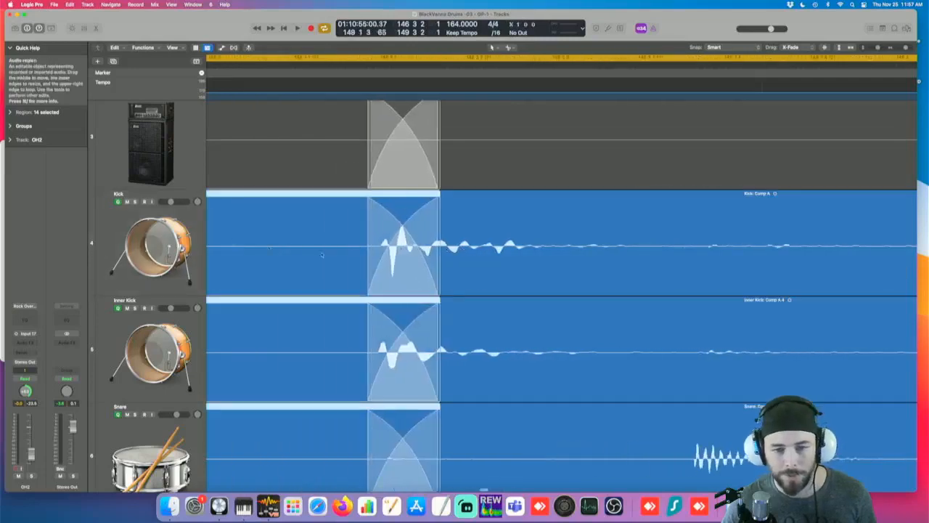
left_click_drag(439, 284, 343, 289)
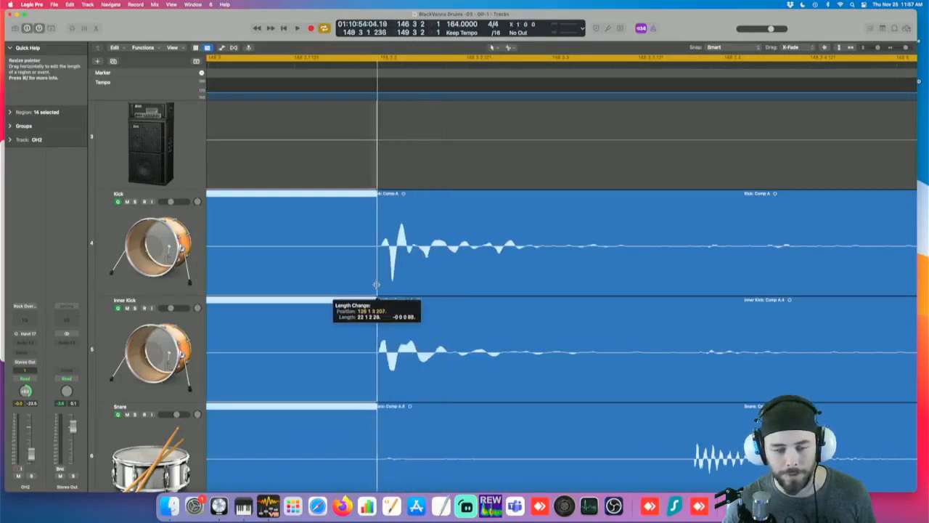
Step: Extend the end of the short regions before the next gap in bar 149 to uncover their snare hit
left_click(396, 286)
key("super+Left")
key("super+Left")
key("super+Left")
key("super+Left")
key("super+Left")
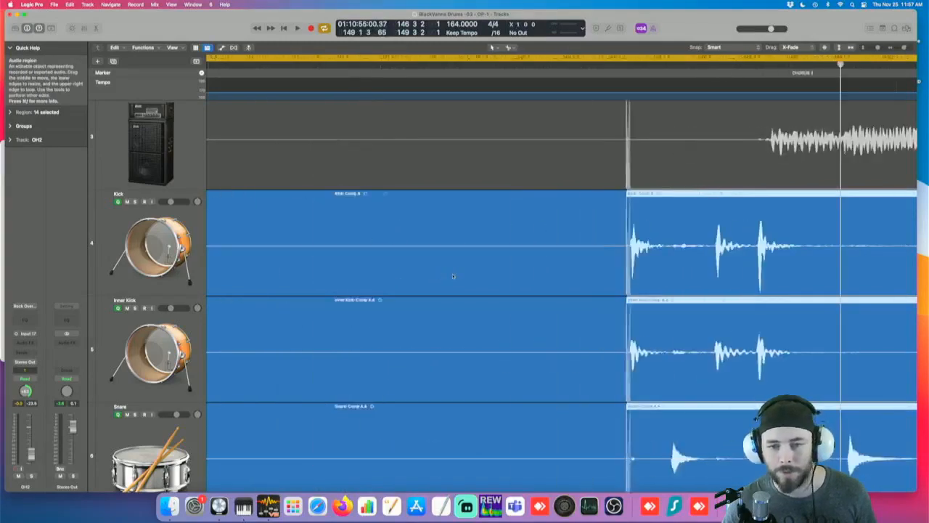
scroll(458, 275, "right", 5)
key("super+Left")
key("super+Left")
scroll(460, 272, "right", 10)
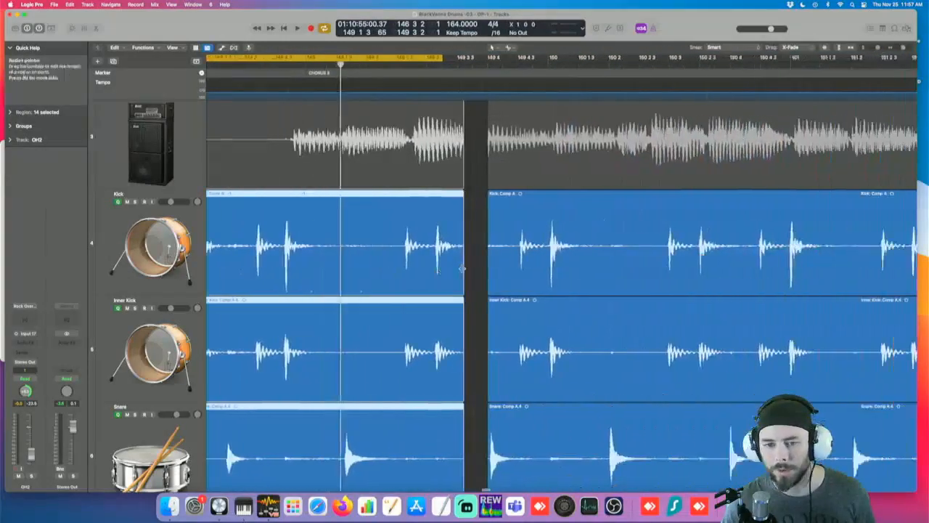
left_click(389, 279)
left_click_drag(379, 286, 385, 289)
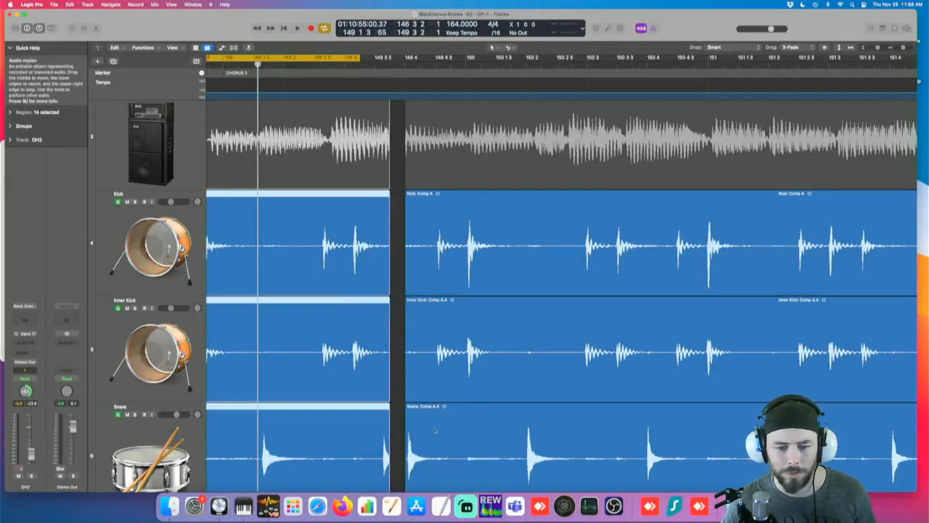
Step: Trim the start of the regions after the bar 149 gap closer to their first snare hit and move them back toward the earlier regions
scroll(435, 431, "up", 10)
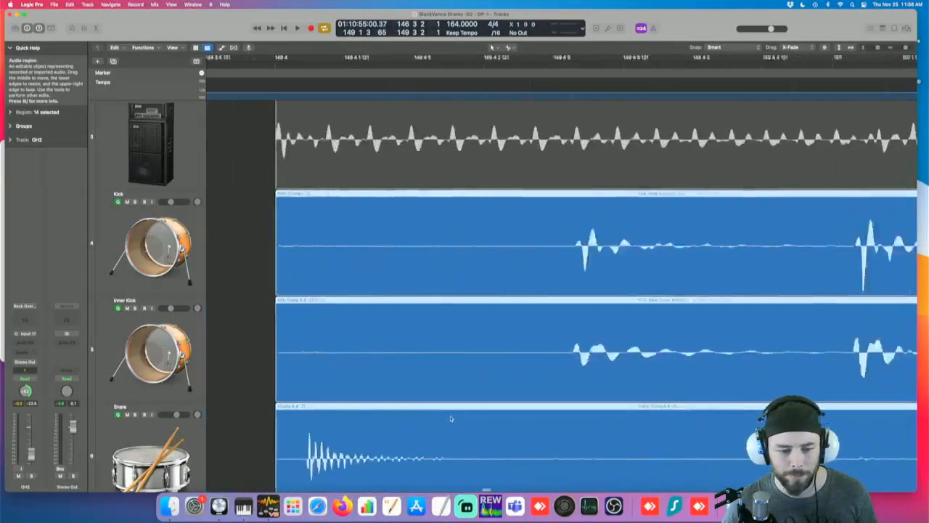
scroll(450, 418, "left", 5)
scroll(458, 406, "down", 3)
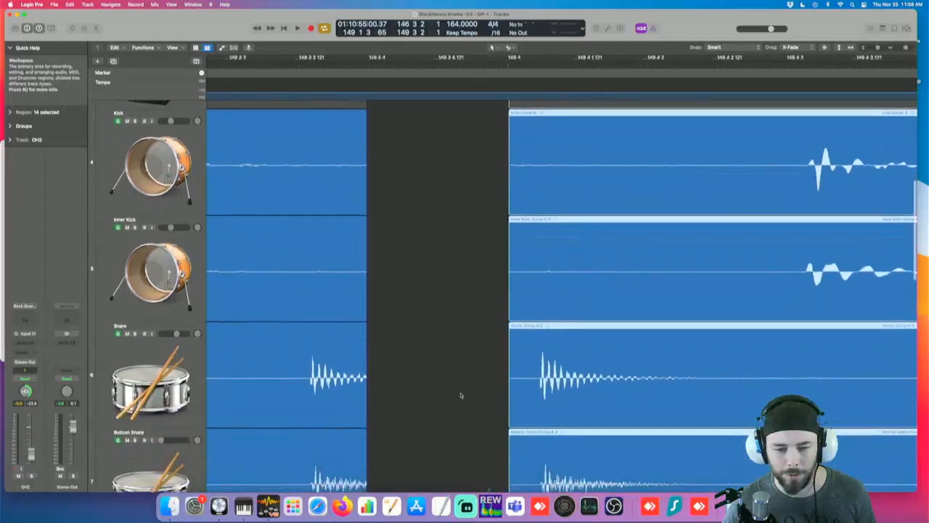
scroll(460, 394, "right", 1)
left_click_drag(513, 416, 409, 386)
key("super+Right")
key("super+Right")
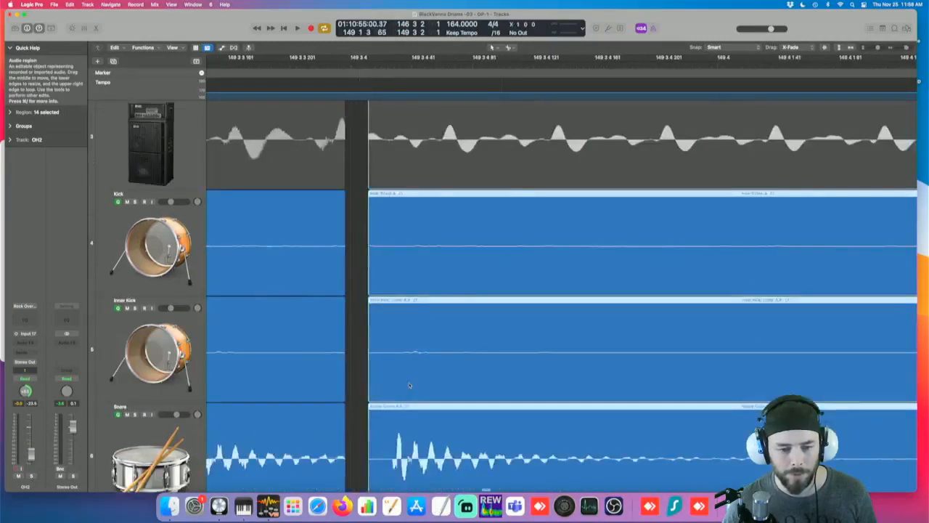
Step: Shorten the earlier regions to end shortly after their snare hit, and move the later regions back up to them
scroll(409, 386, "left", 5)
scroll(409, 387, "down", 3)
scroll(536, 407, "down", 1)
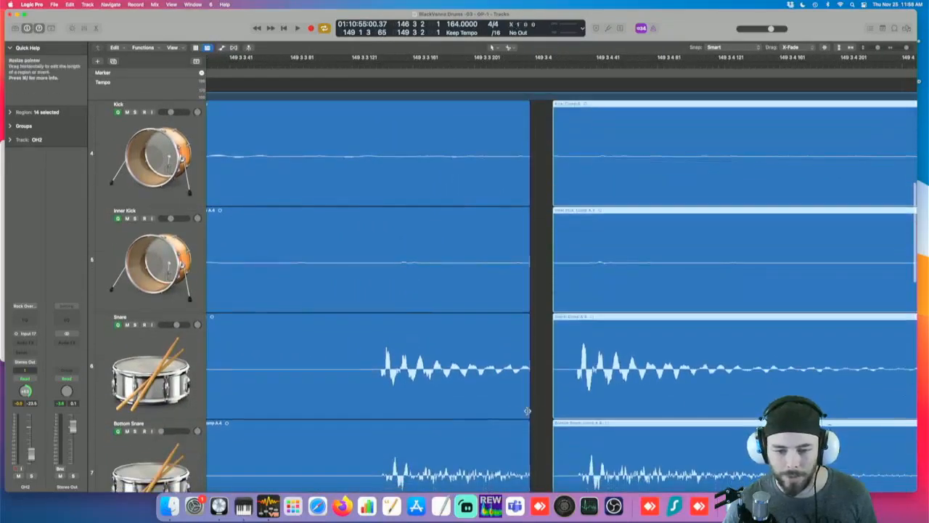
left_click_drag(527, 410, 421, 414)
left_click_drag(639, 405, 517, 400)
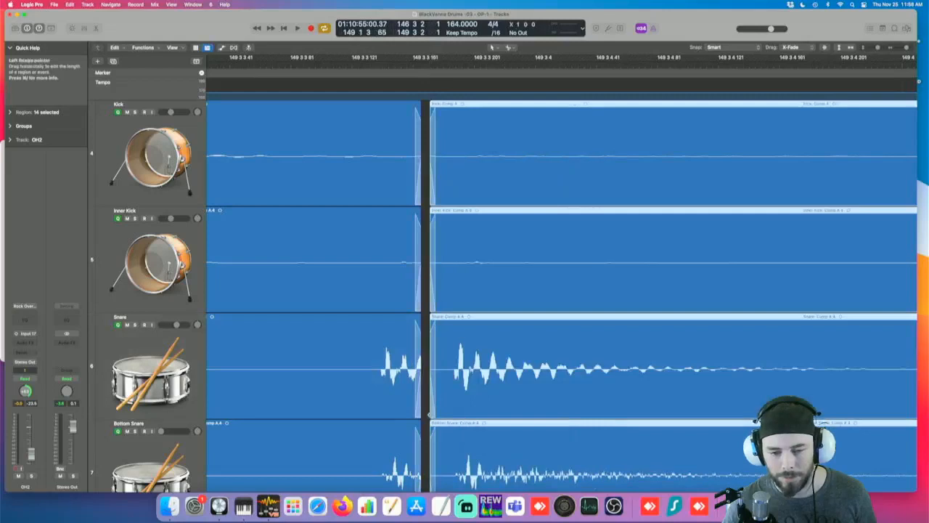
Step: Align the later regions' first snare with the earlier regions' snare in bar 149, and trim the earlier regions before that hit
left_click_drag(430, 414, 451, 415)
key("super+Right")
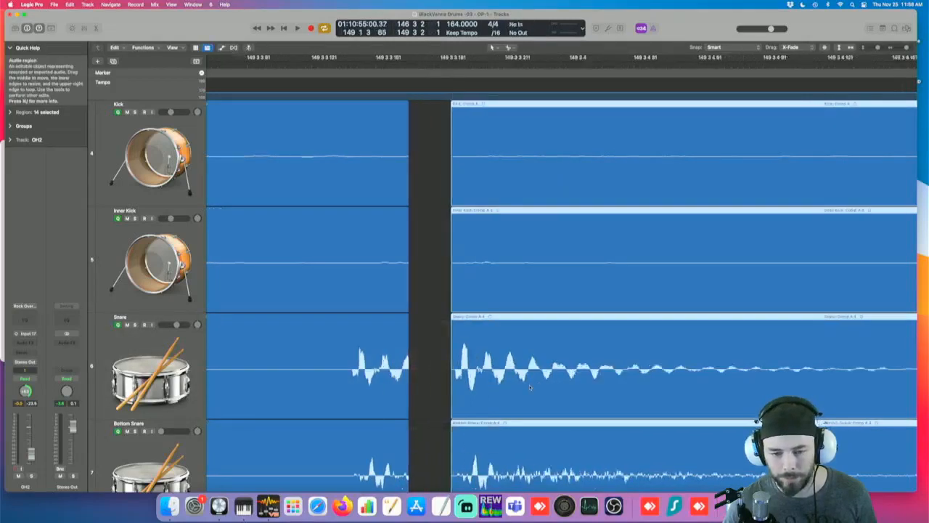
key("super+Right")
right_click(530, 387)
left_click(529, 387)
left_click_drag(529, 387, 365, 378)
left_click(368, 408)
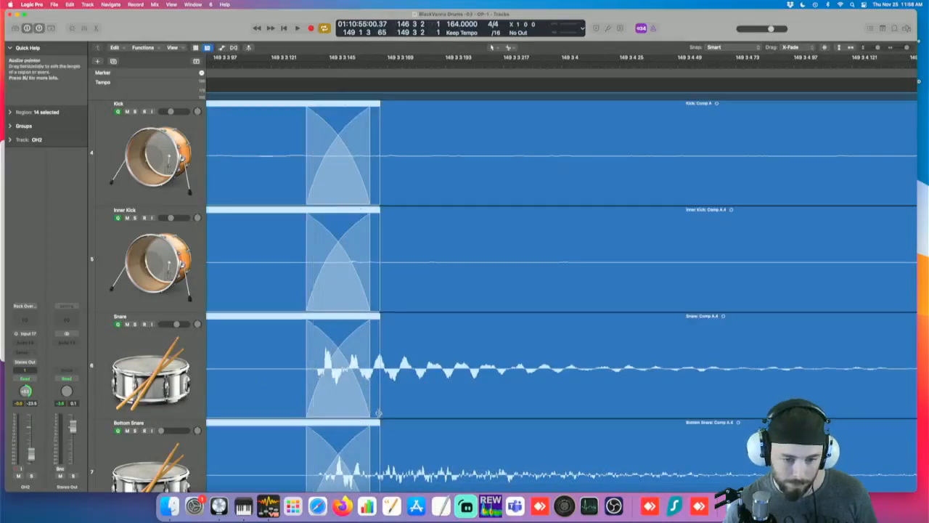
left_click_drag(378, 412, 257, 415)
Step: Set the cycle range from 147 3 1 52 to 150 3 1 52 around the joins in bars 148 and 149
left_click(331, 390)
key("super+Left")
key("super+Left")
key("super+Left")
key("super+Left")
key("super+Left")
key("super+Left")
key("super+Left")
key("super+Left")
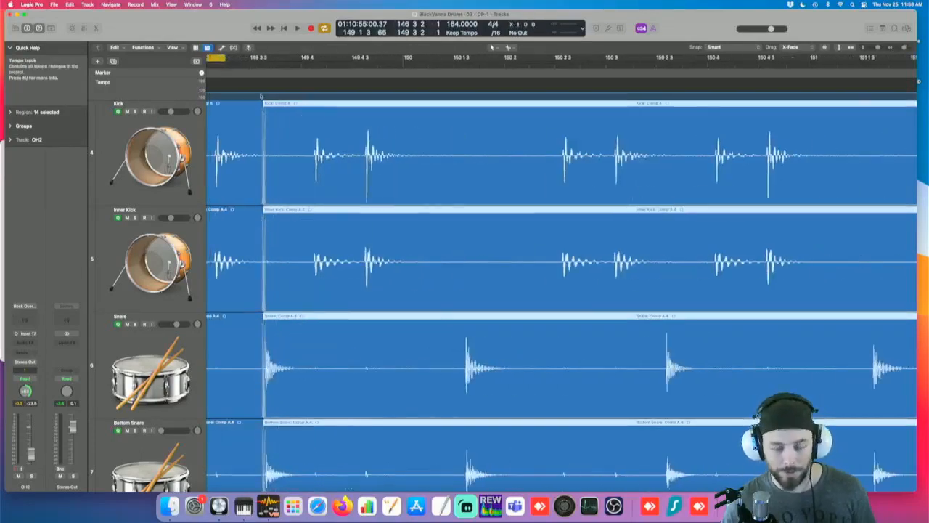
scroll(260, 60, "left", 5)
left_click_drag(241, 59, 616, 72)
Step: Play back the new cycle range across the joins in bars 148 and 149
key("space")
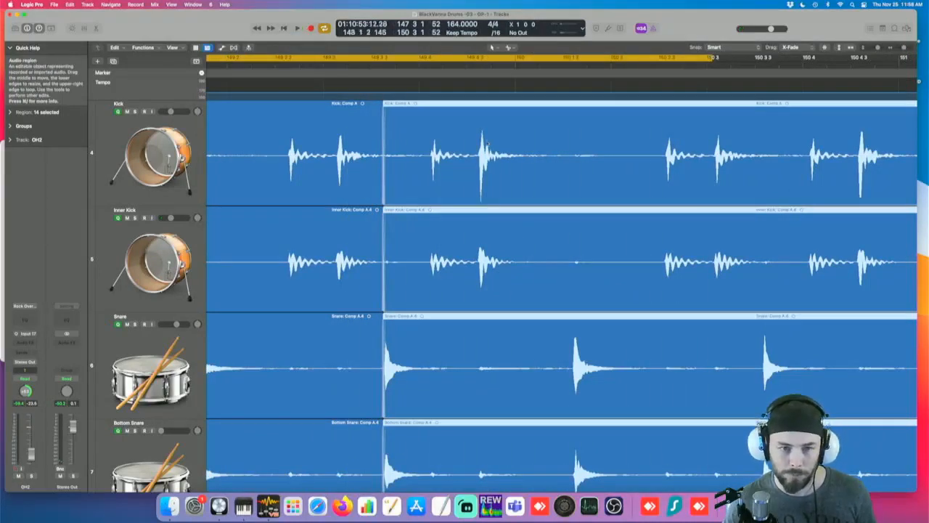
key("super+Left")
key("super+Left")
key("super+Left")
key("super+Left")
key("super+Left")
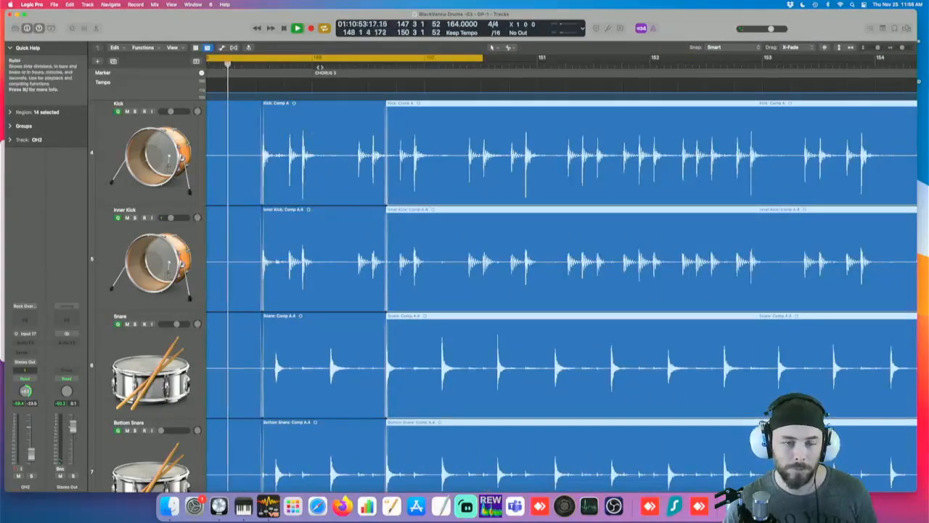
key("super+Left")
key("super+Left")
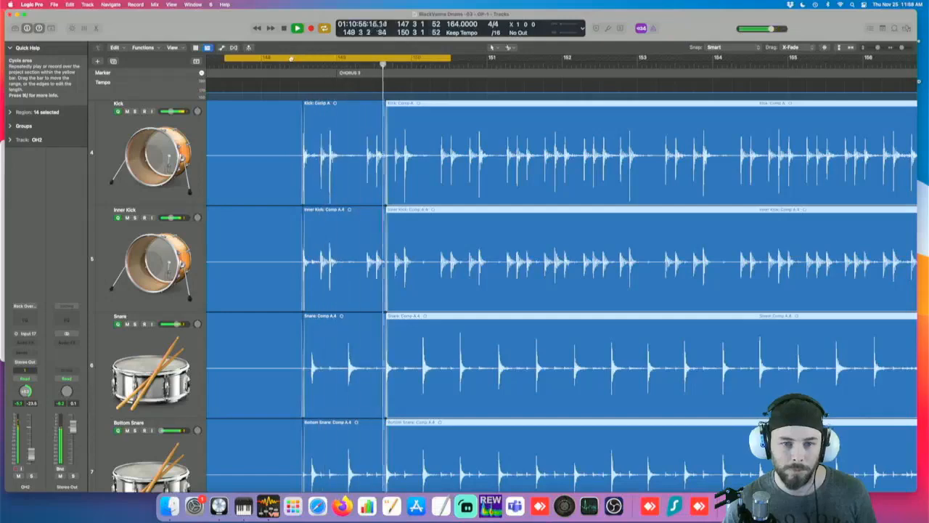
Step: Select the later drum regions after the gap in bar 161 and set the cycle range from bar 160 to bar 163
scroll(525, 171, "right", 10)
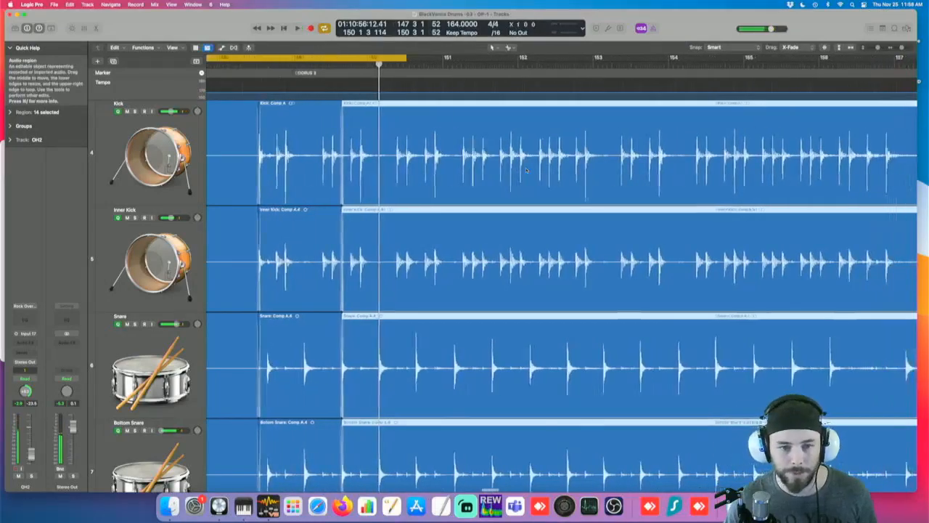
scroll(525, 171, "right", 5)
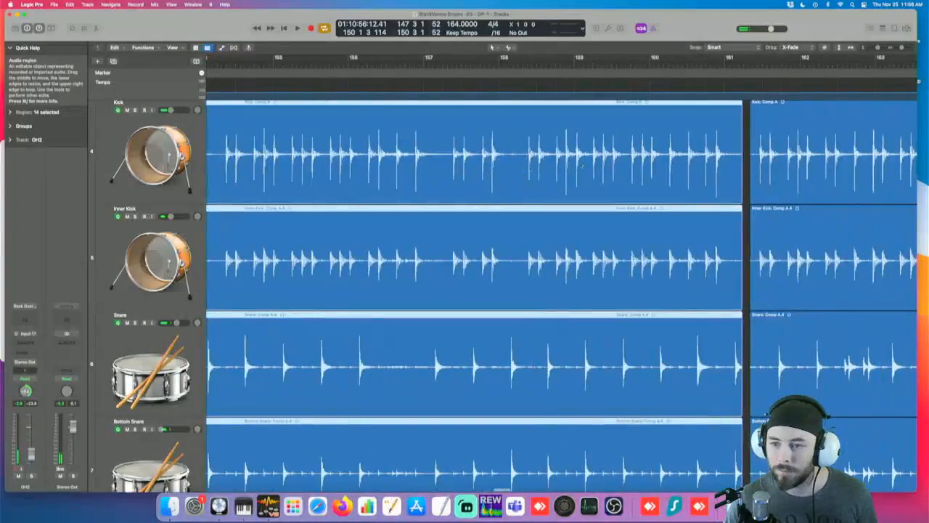
left_click(789, 178)
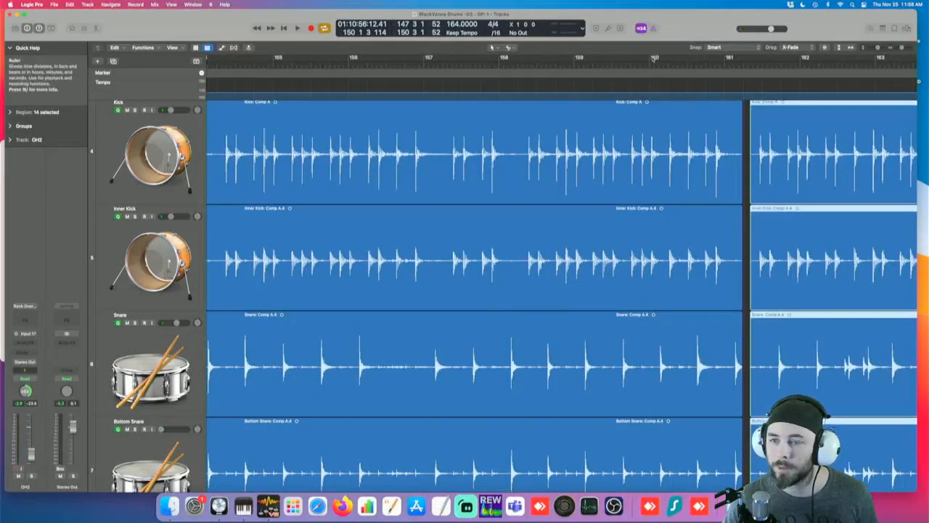
left_click_drag(653, 60, 880, 61)
Step: Play back the cycle range across the gap between the drum regions in bar 161
scroll(643, 183, "right", 4)
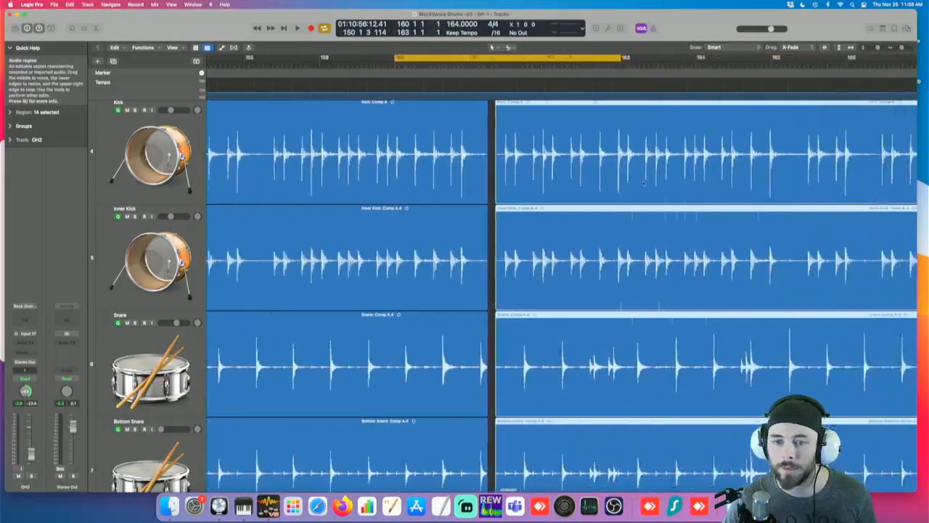
scroll(643, 183, "right", 2)
scroll(510, 361, "up", 10)
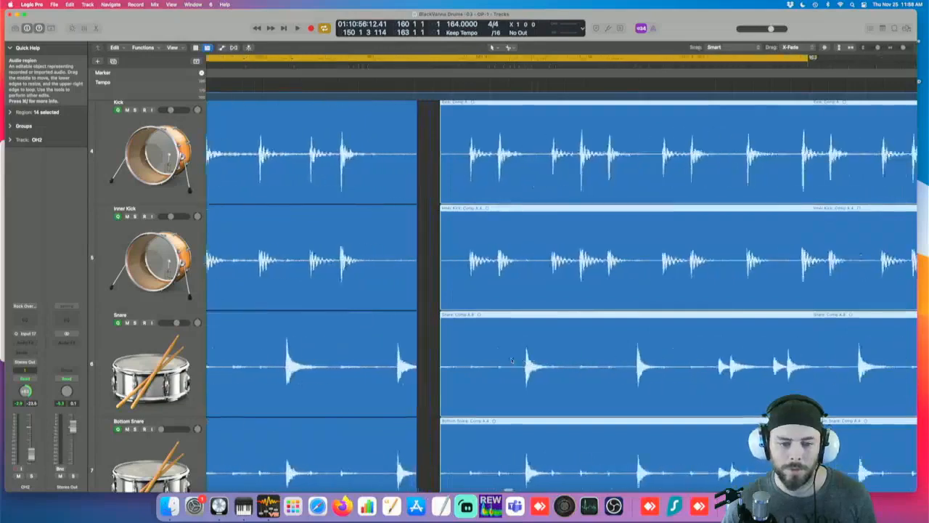
scroll(517, 359, "down", 3)
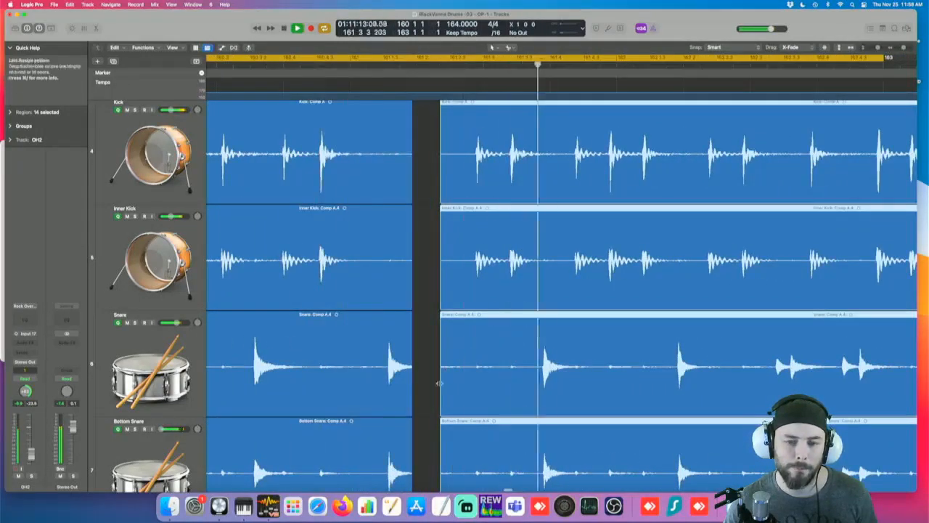
key("space")
Step: Extend the later regions' start back to uncover the snare hit in bar 161, and move them closer to the earlier regions
left_click_drag(442, 411, 389, 410)
key("super+Right")
key("super+Right")
key("super+Right")
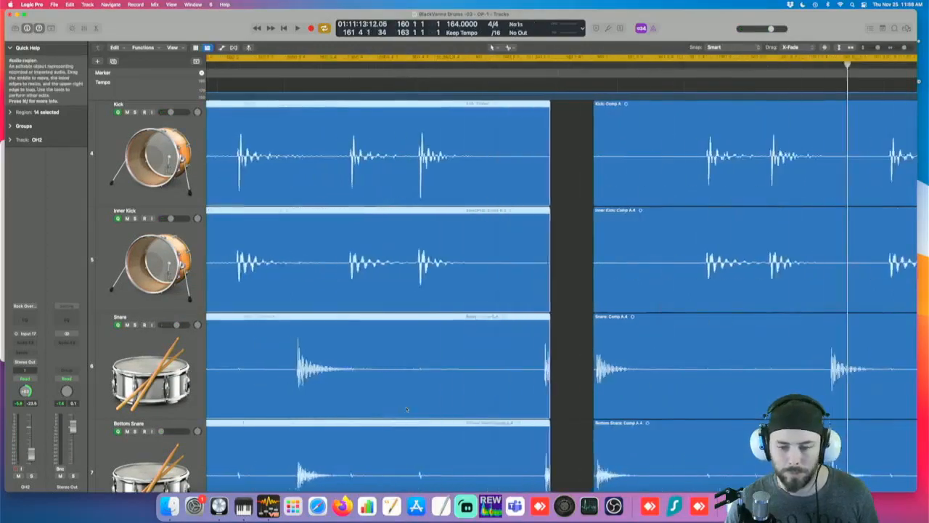
scroll(406, 410, "right", 5)
left_click_drag(522, 404, 486, 408)
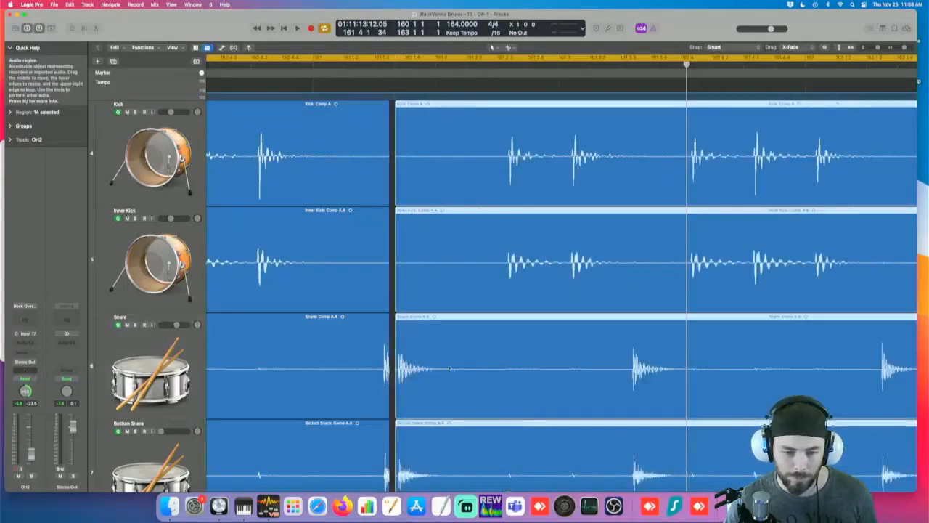
Step: Move the later regions back so their first snare hit lines up with the earlier regions' last snare in bar 161
left_click_drag(367, 439, 352, 465)
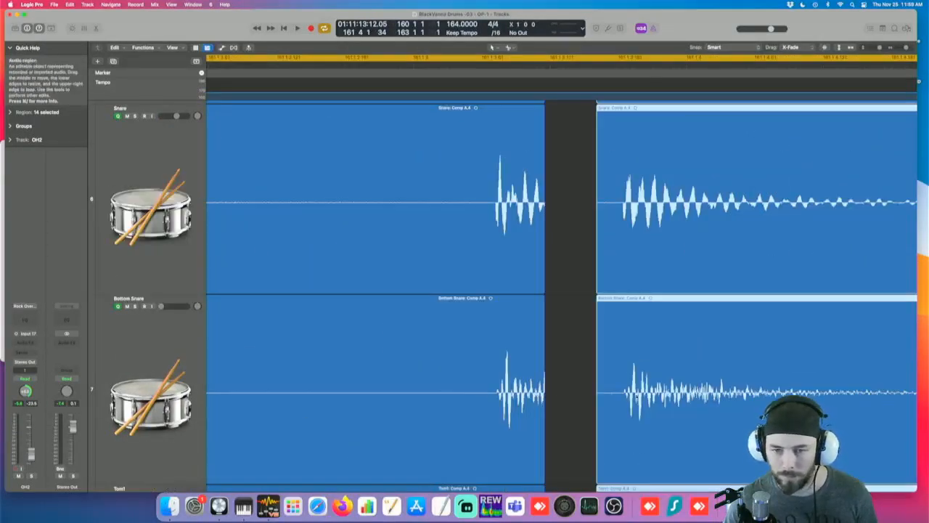
key("super+Right")
key("super+Right")
scroll(636, 397, "right", 8)
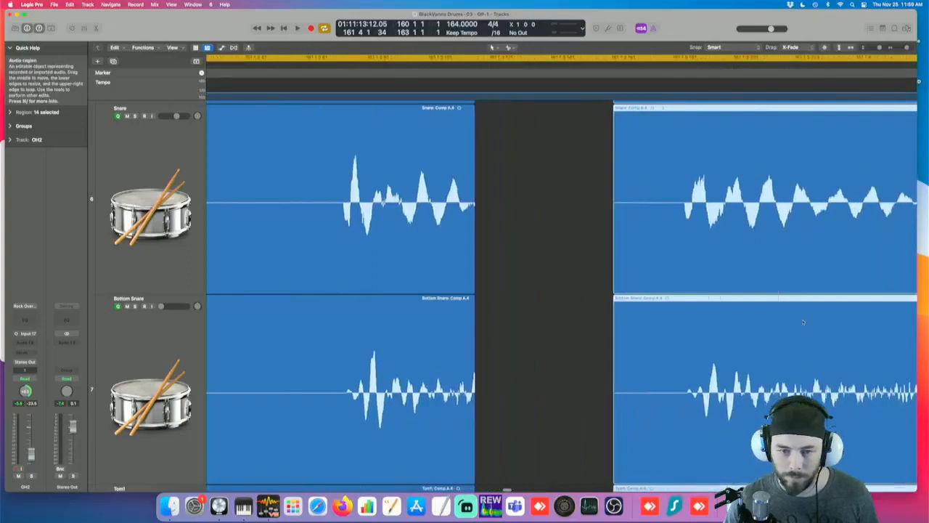
left_click_drag(803, 321, 456, 329)
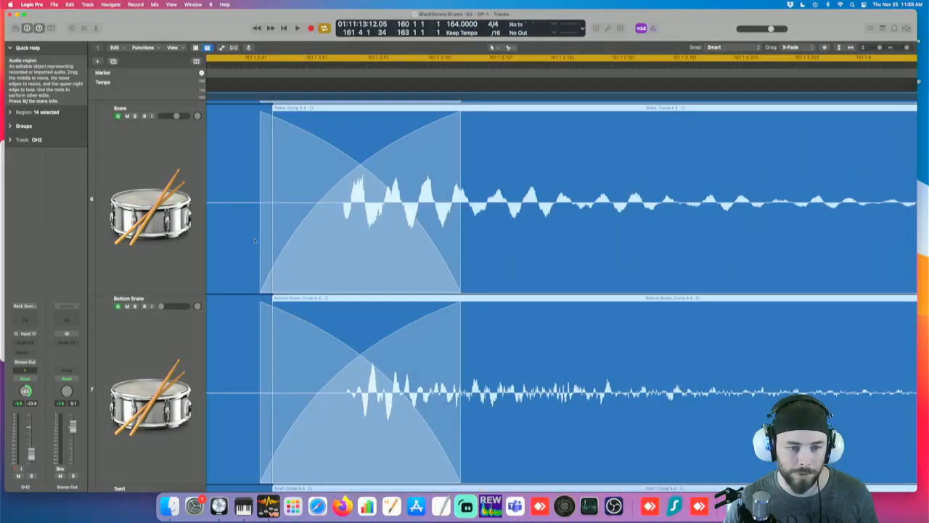
Step: Trim the earlier regions to end at about 161 1 3 72, just before the snare hit
left_click(249, 240)
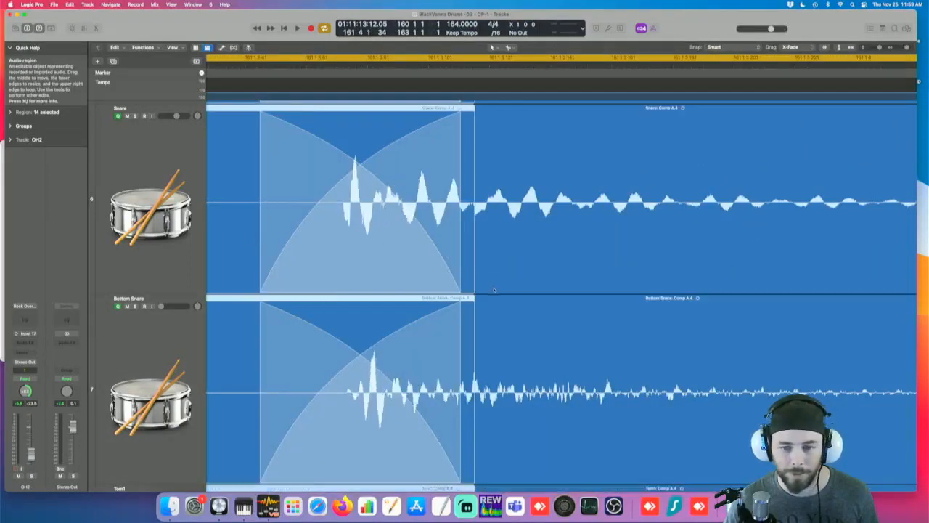
left_click_drag(473, 286, 340, 257)
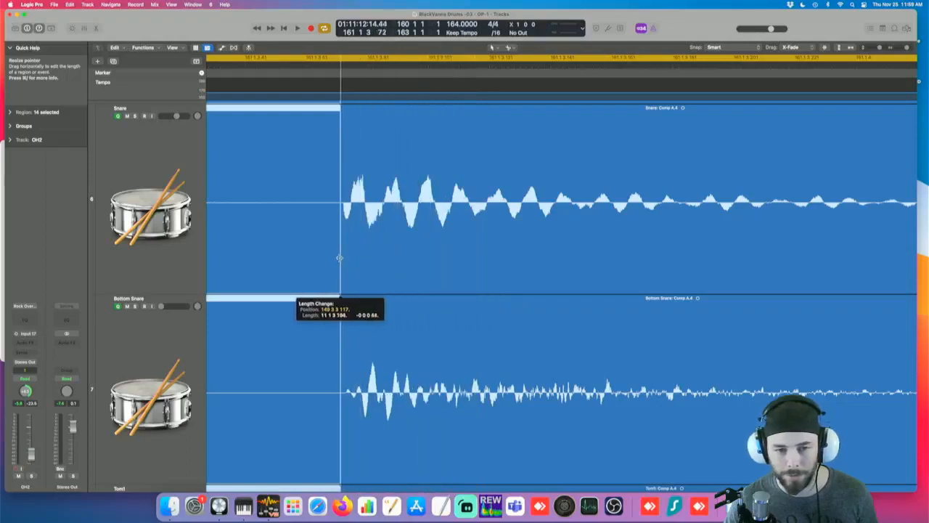
scroll(386, 251, "down", 1)
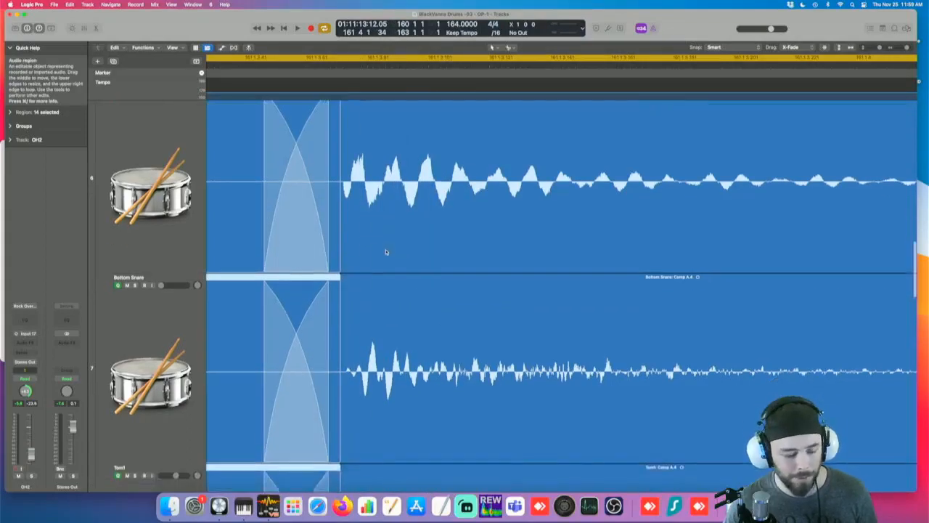
key("z")
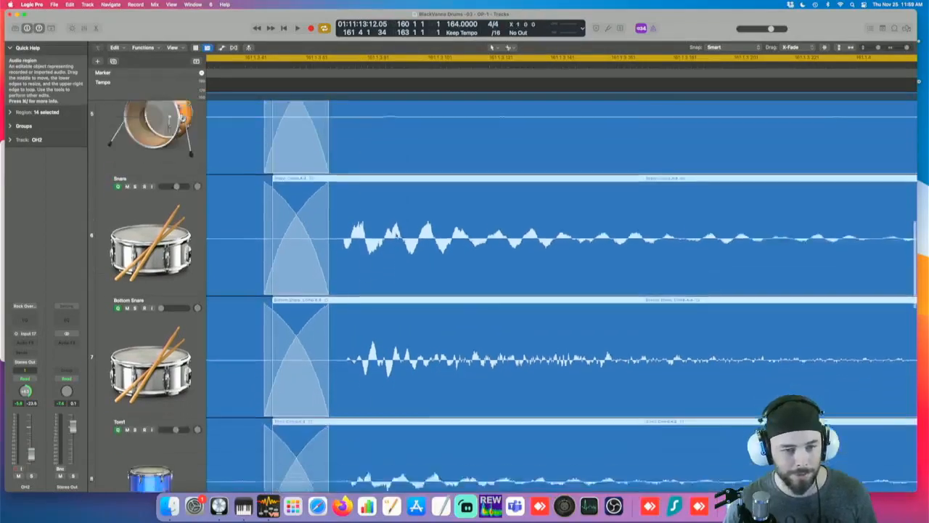
Step: Extend the later regions' start back to about 161 1 2 209 to widen the crossfade, and play back the join
key("super+Left")
key("super+Left")
key("super+Left")
scroll(396, 235, "left", 4)
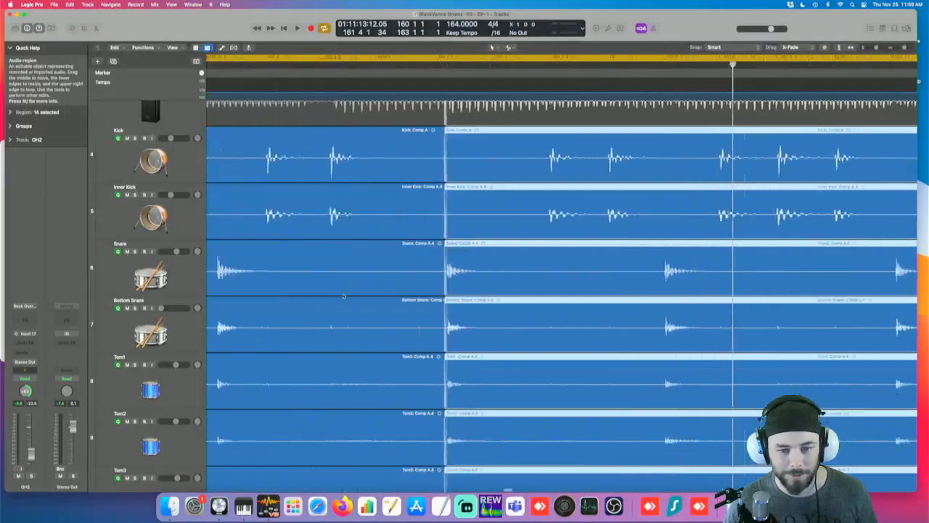
left_click_drag(468, 294, 458, 297)
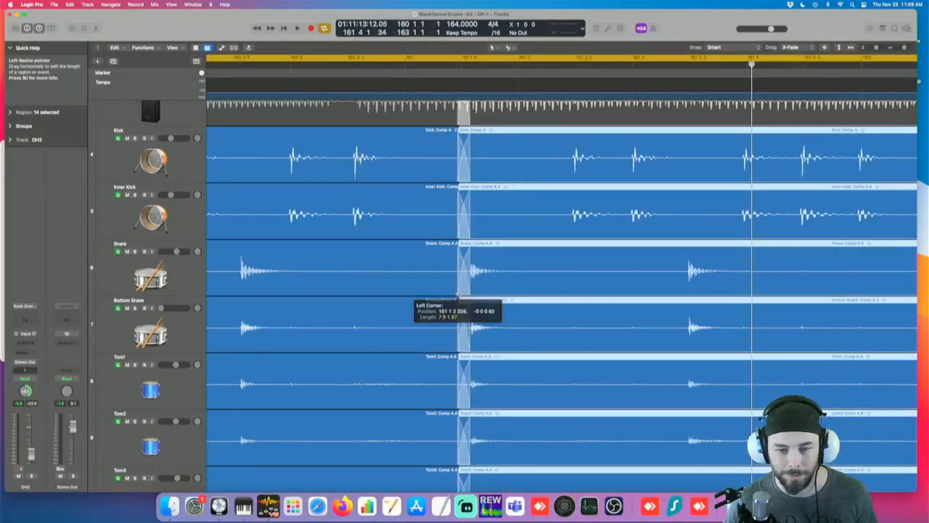
key("space")
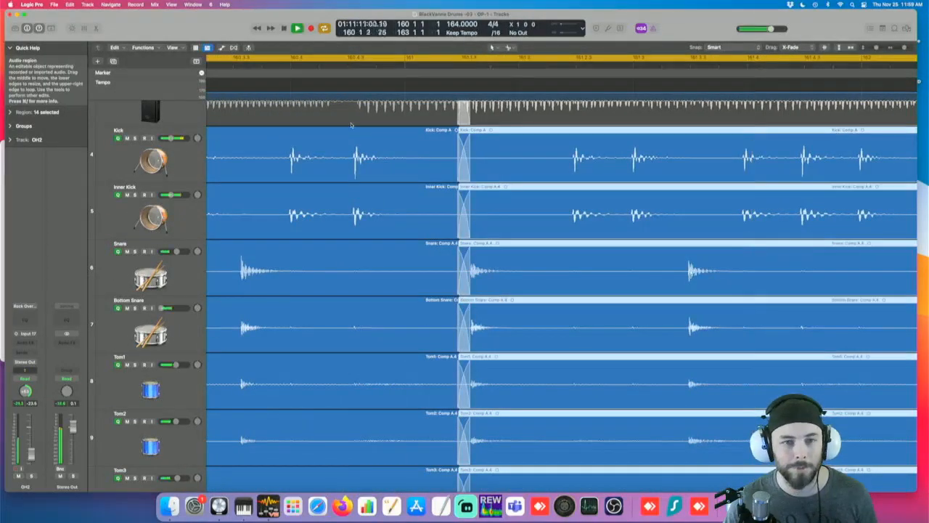
key("super+Left")
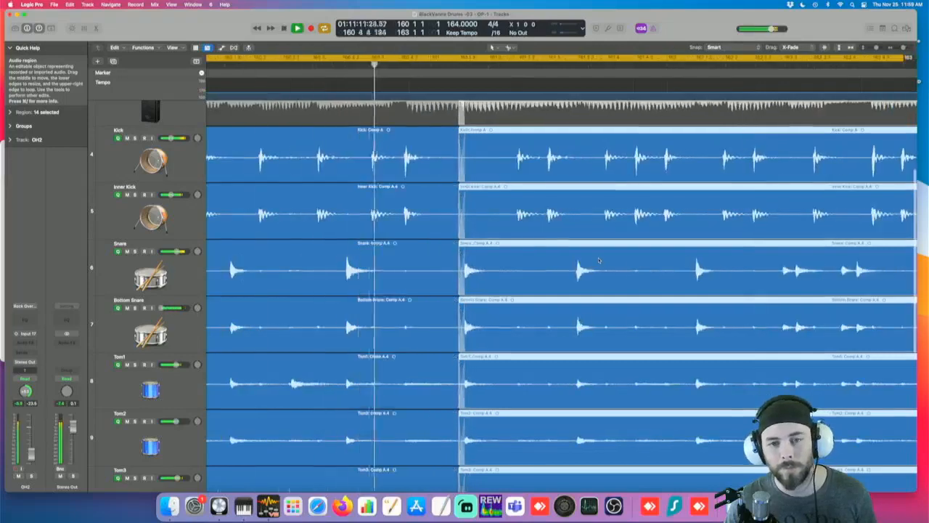
key("super+Right")
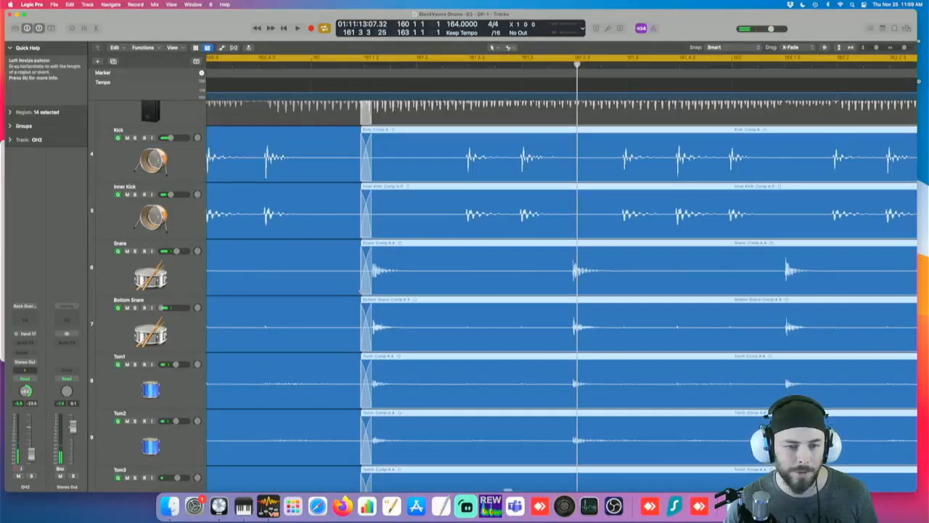
Step: Extend the later regions' start further back for a long crossfade ahead of the snare in bar 161, and play it back
left_click_drag(361, 290, 299, 290)
key("space")
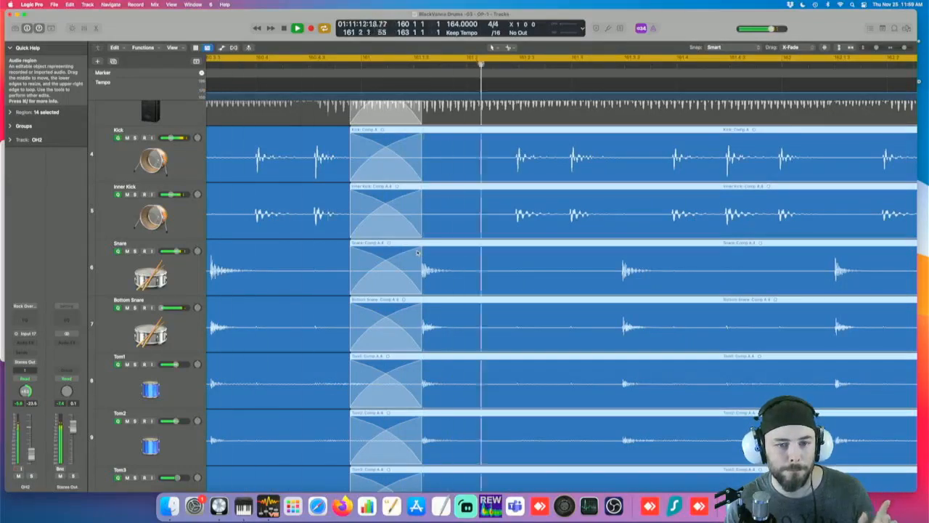
scroll(523, 257, "right", 3)
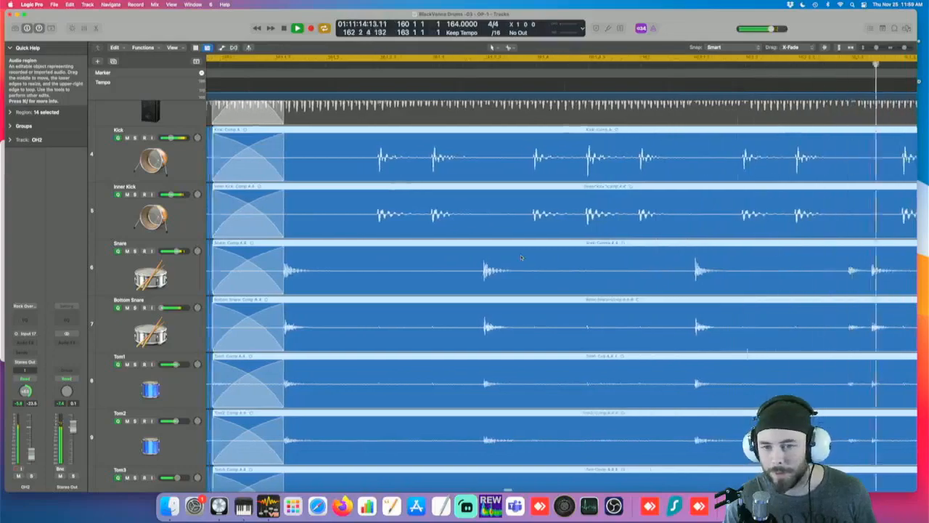
key("super+Left")
key("super+Left")
key("super+Left")
key("super+Left")
key("space")
Step: Set the cycle range from bar 167 to bar 169 and play back the gap in bar 168
key("super+Left")
key("super+Left")
scroll(511, 254, "right", 10)
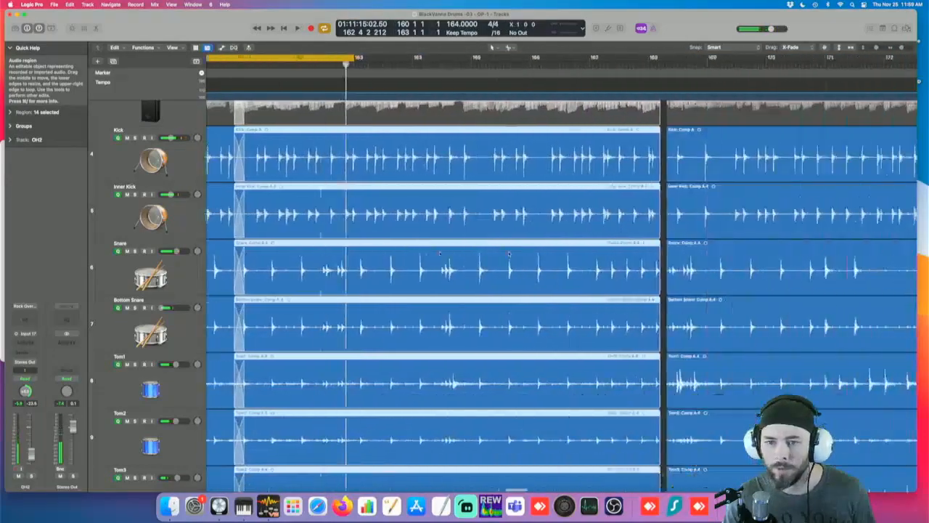
left_click_drag(407, 57, 519, 58)
key("space")
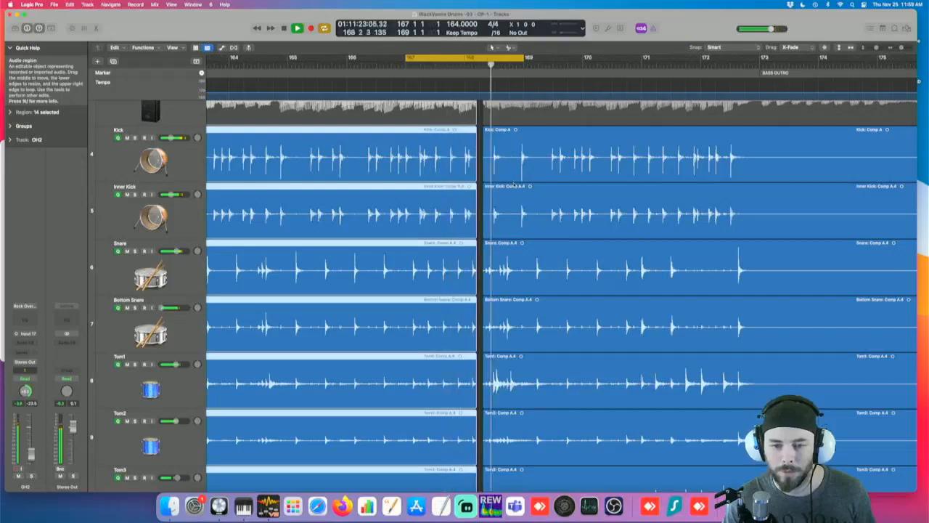
scroll(516, 222, "right", 10)
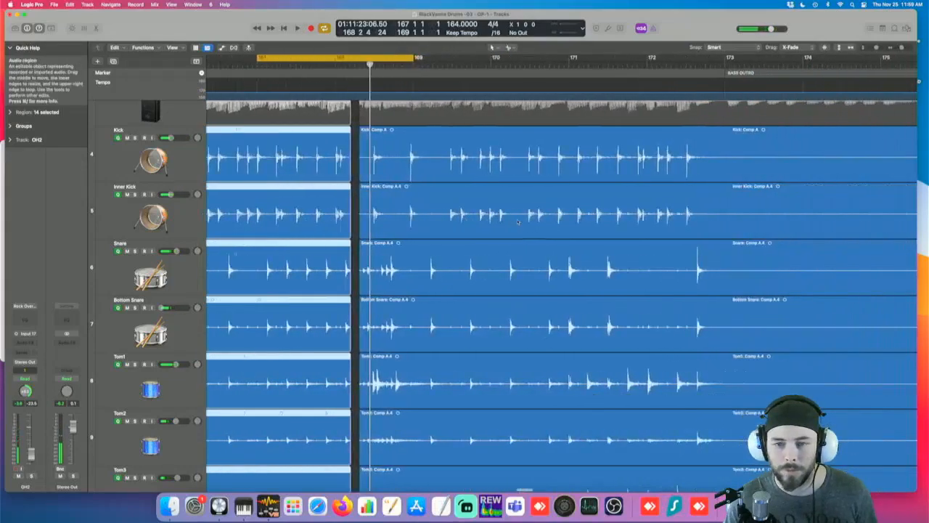
Step: Delete the short stray drum regions around bar 179, after the end of the song
scroll(518, 221, "down", 2)
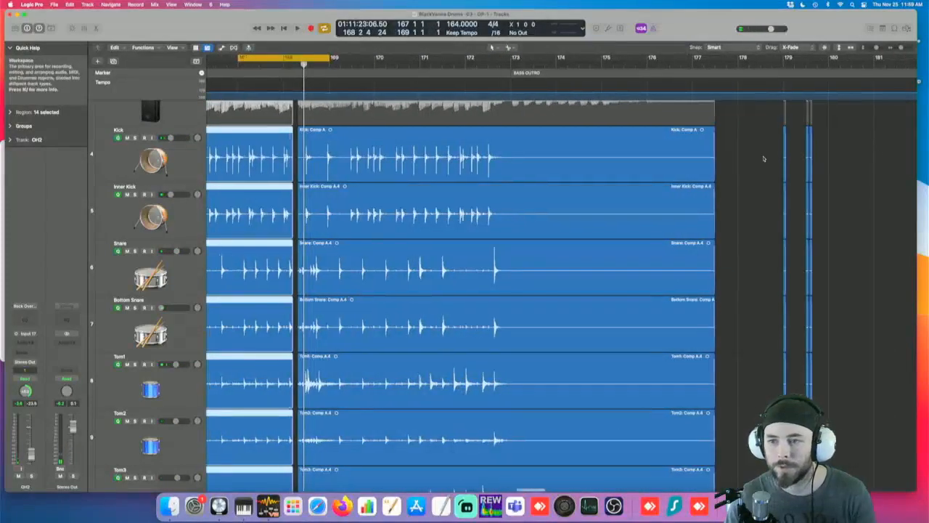
left_click_drag(766, 156, 854, 174)
key("Delete")
Step: Extend the later regions' start back to about 168 1 4 180 to uncover the snare hit before the fill
scroll(330, 119, "up", 3)
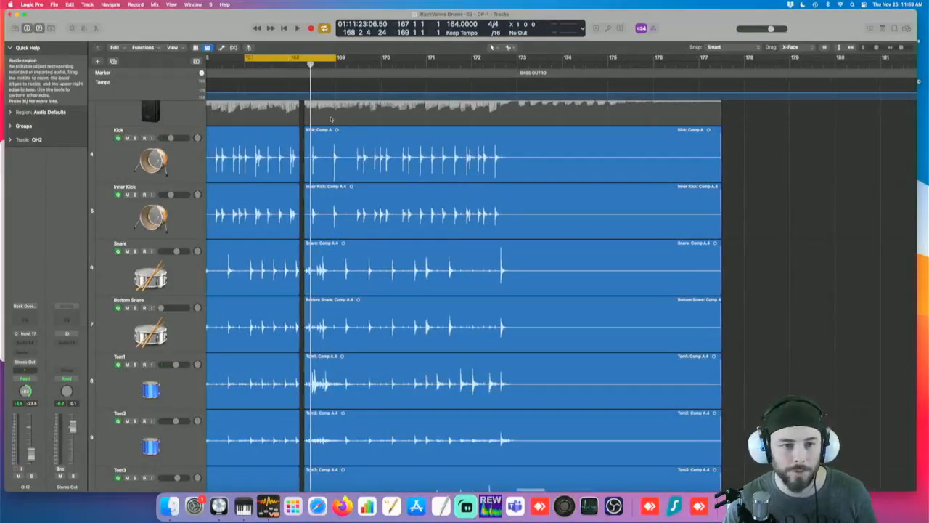
scroll(330, 119, "up", 6)
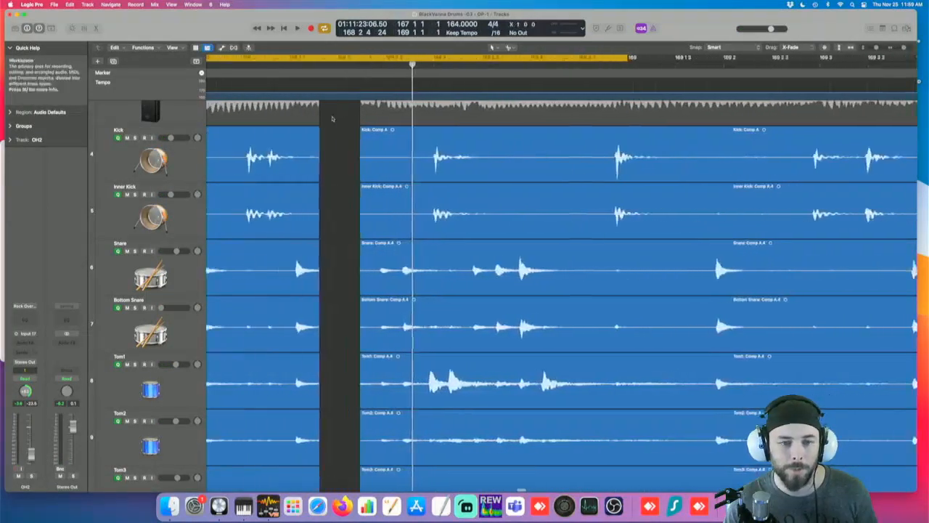
scroll(416, 233, "left", 1)
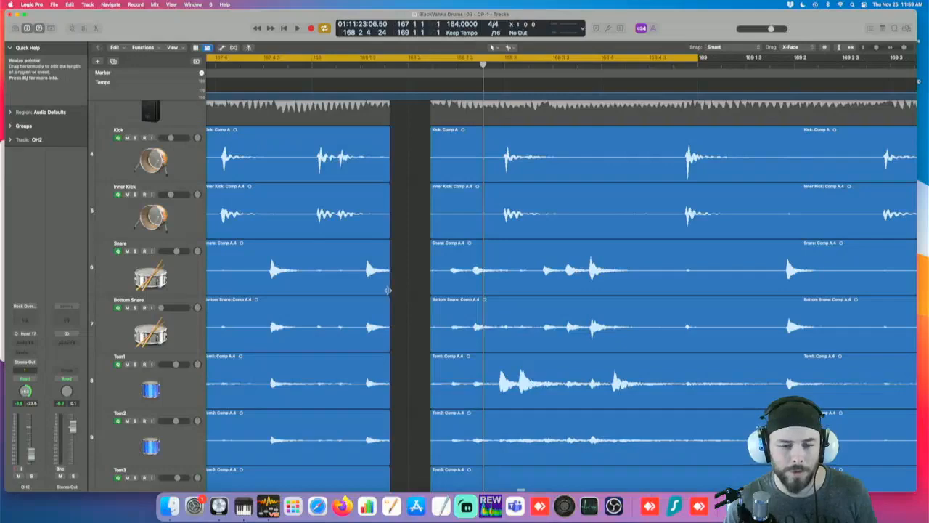
left_click_drag(433, 288, 403, 288)
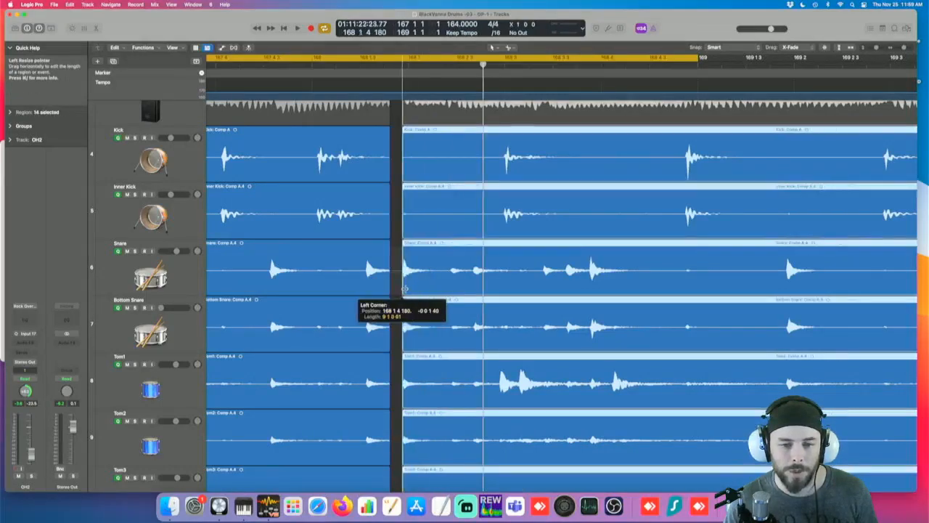
Step: Align the later regions' first snare with the earlier regions' last snare in bar 168, and trim the earlier regions before that hit
scroll(426, 285, "up", 2)
scroll(426, 286, "up", 4)
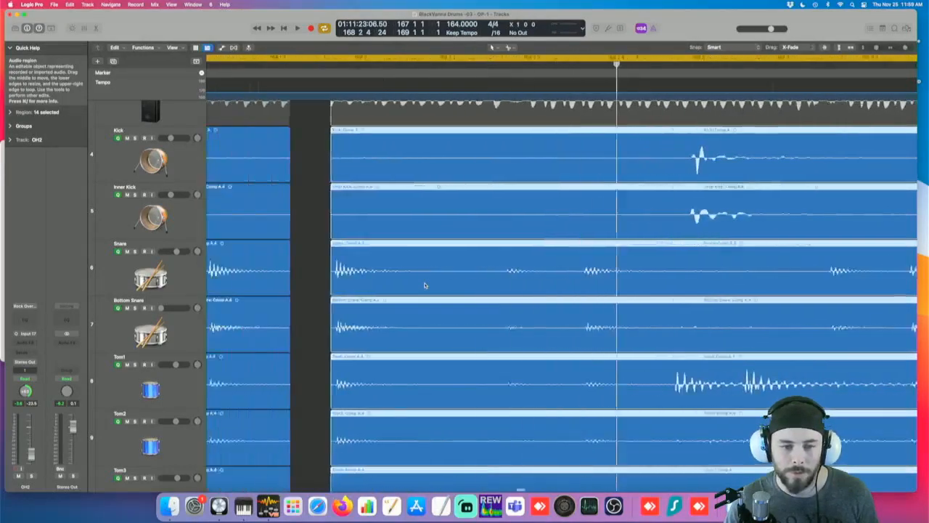
left_click_drag(378, 318, 308, 318)
left_click_drag(467, 285, 293, 291)
left_click(263, 287)
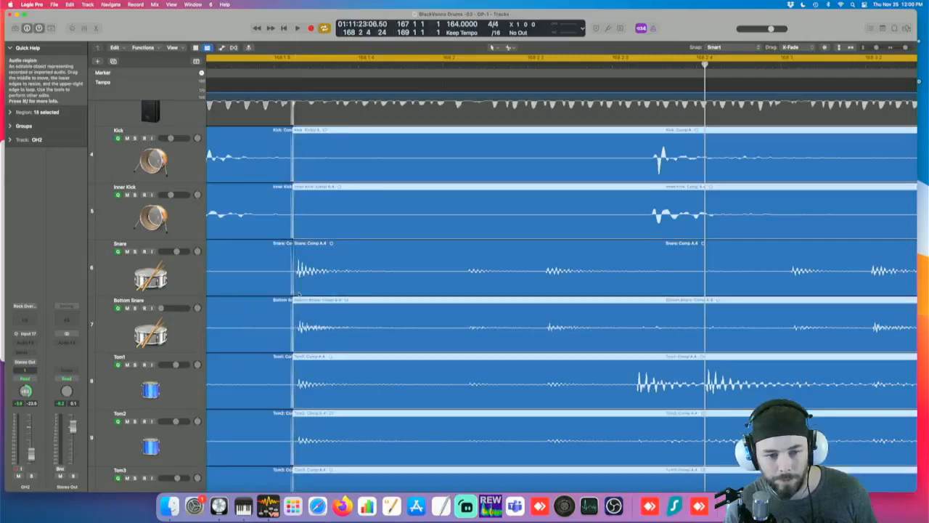
Step: Try to shorten the earlier regions at the join in bar 168, and undo the change
left_click_drag(286, 292, 284, 295)
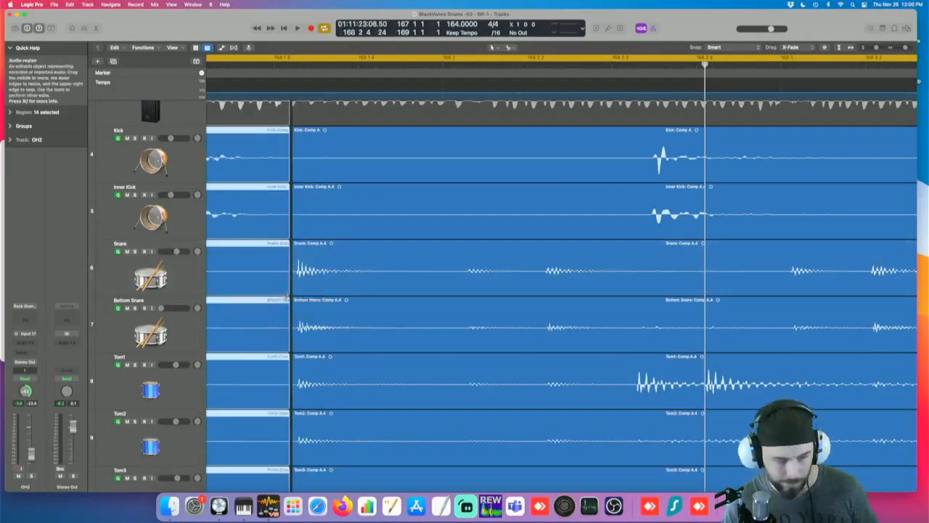
key("super+z")
Step: Extend the later regions' start back over the earlier regions to crossfade the join just before the snare hit in bar 168
left_click(332, 283)
scroll(332, 283, "up", 5)
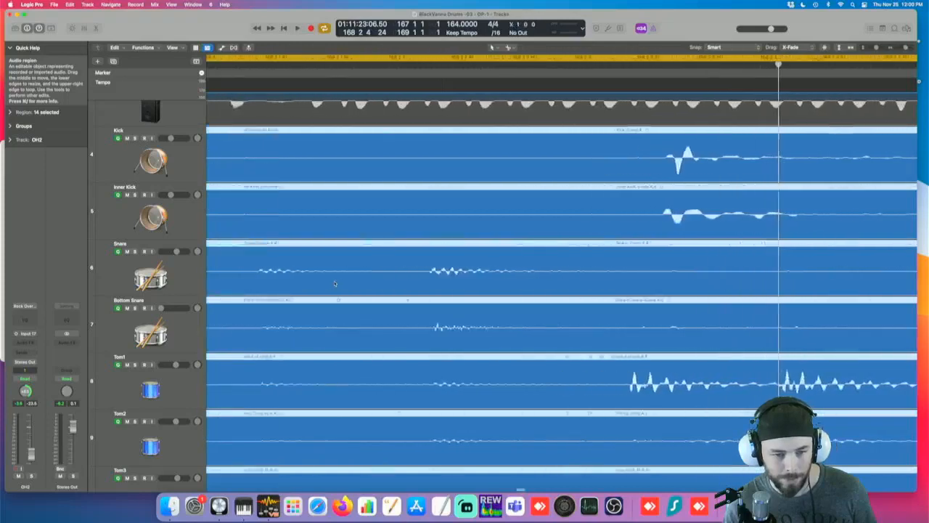
scroll(335, 283, "left", 3)
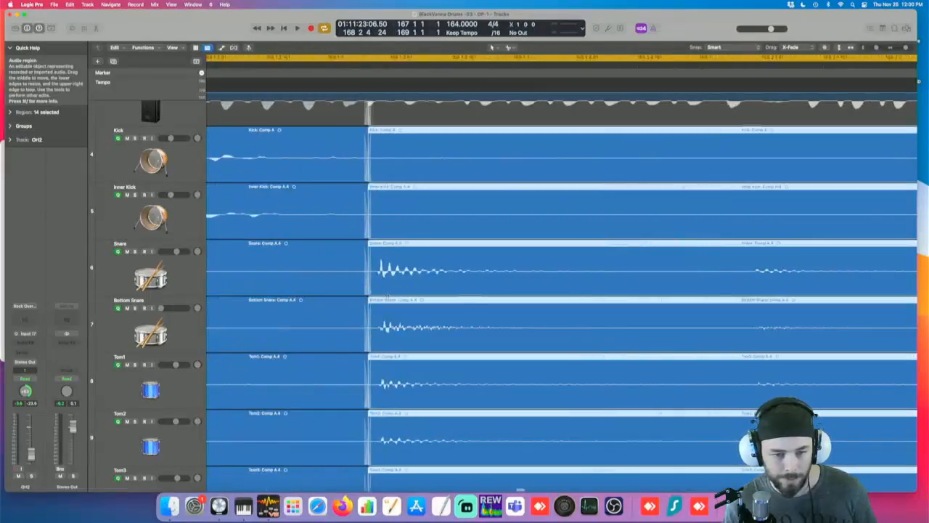
left_click_drag(371, 295, 347, 294)
scroll(375, 286, "down", 3)
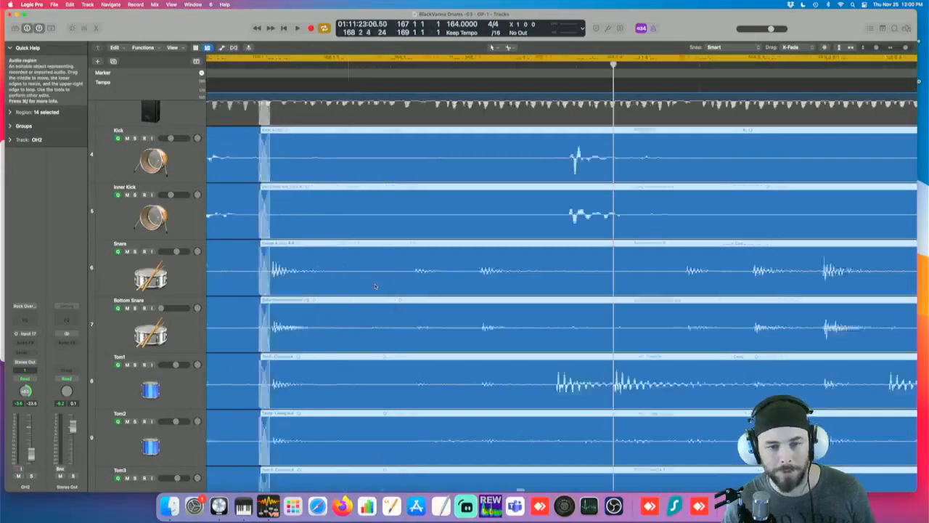
Step: Play back the crossfaded join in bar 168 and save the project
scroll(375, 286, "up", 6)
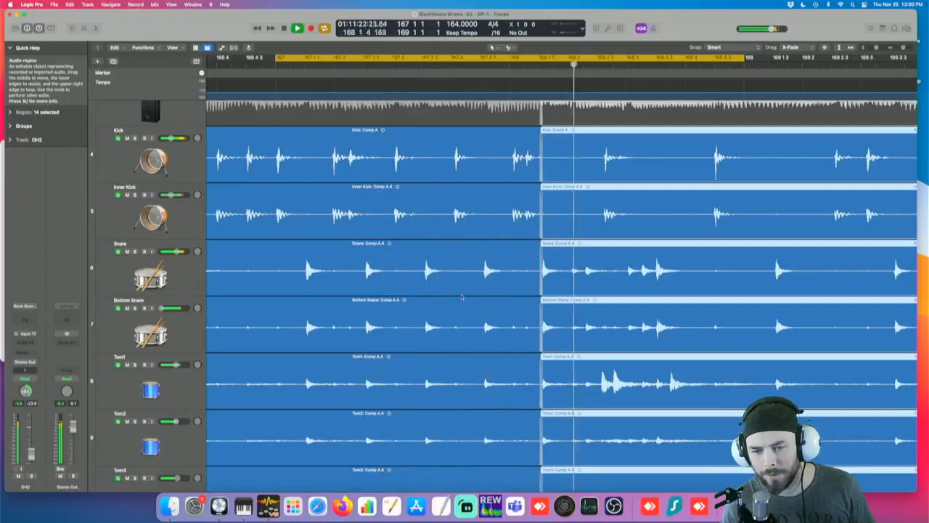
scroll(652, 254, "down", 5)
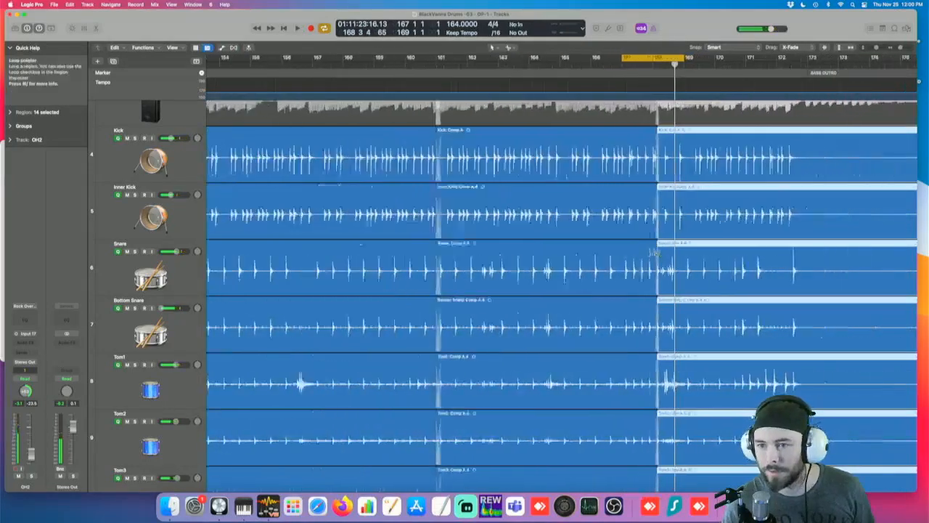
scroll(650, 255, "right", 5)
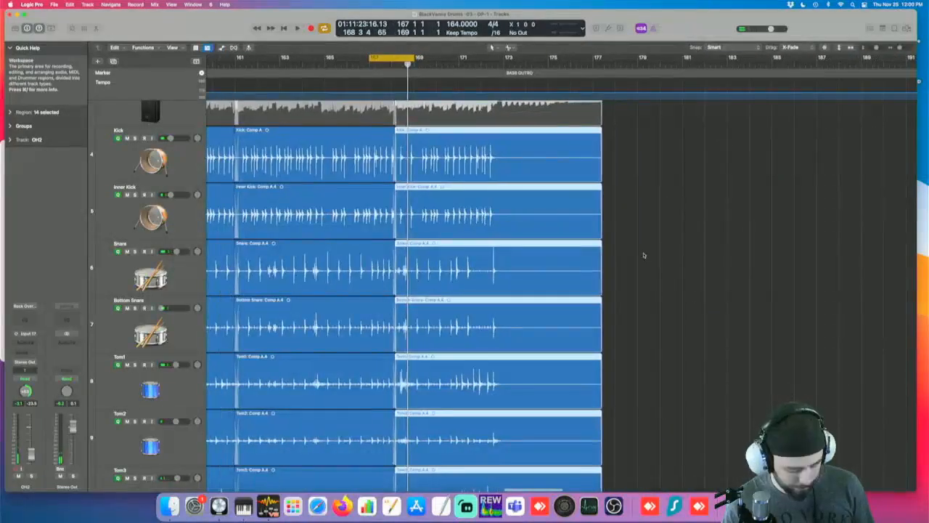
key("super+s")
Step: Select all edited regions on all 14 tracks, from the bass intro to the song's end, and join them into new audio files
key("super+Up")
key("super+Up")
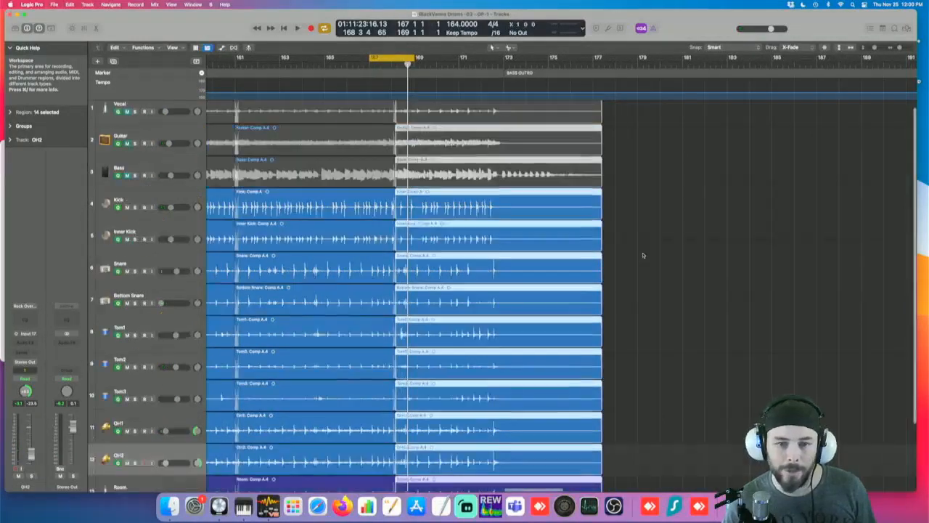
key("super+Left")
key("super+Left")
key("super+Left")
key("super+Left")
key("super+Left")
key("super+Left")
key("super+Left")
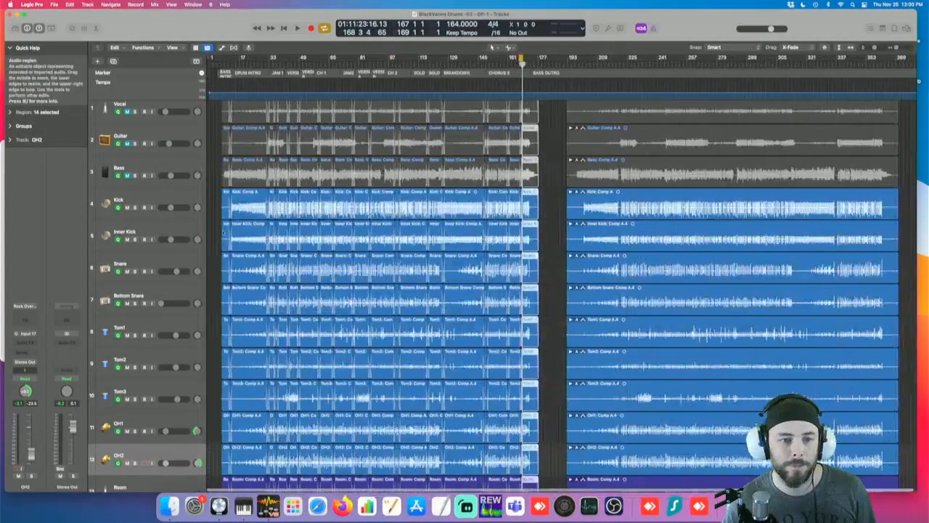
left_click_drag(555, 210, 188, 220)
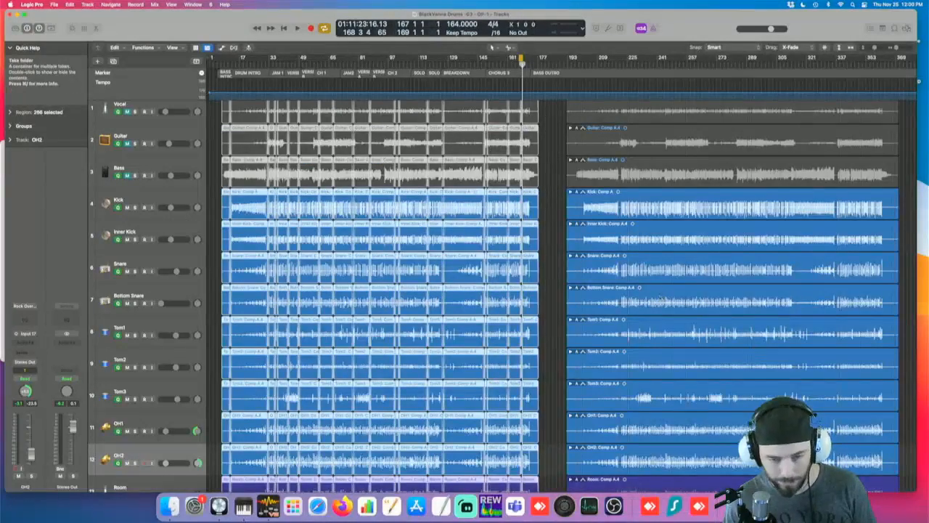
key("super+Up")
key("super+Up")
key("super+Up")
key("super+Up")
key("super+Up")
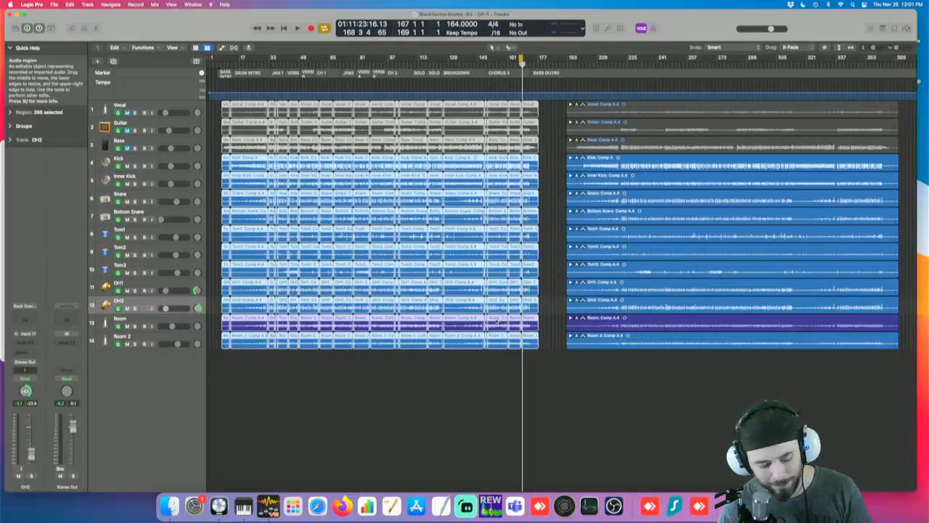
key("super+j")
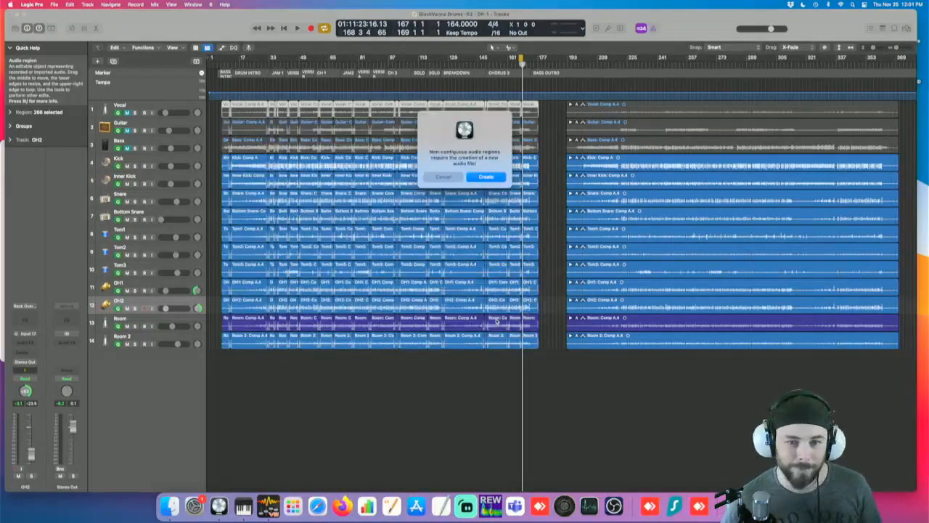
left_click(485, 177)
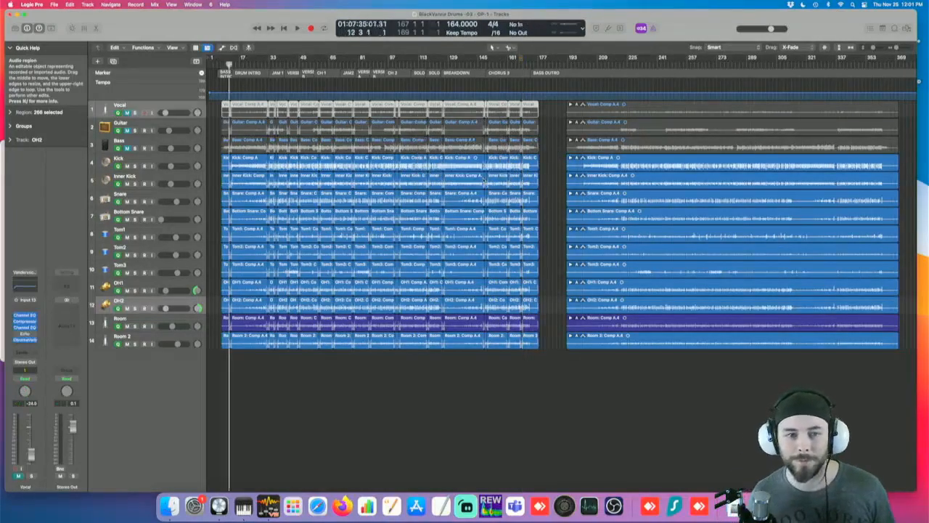